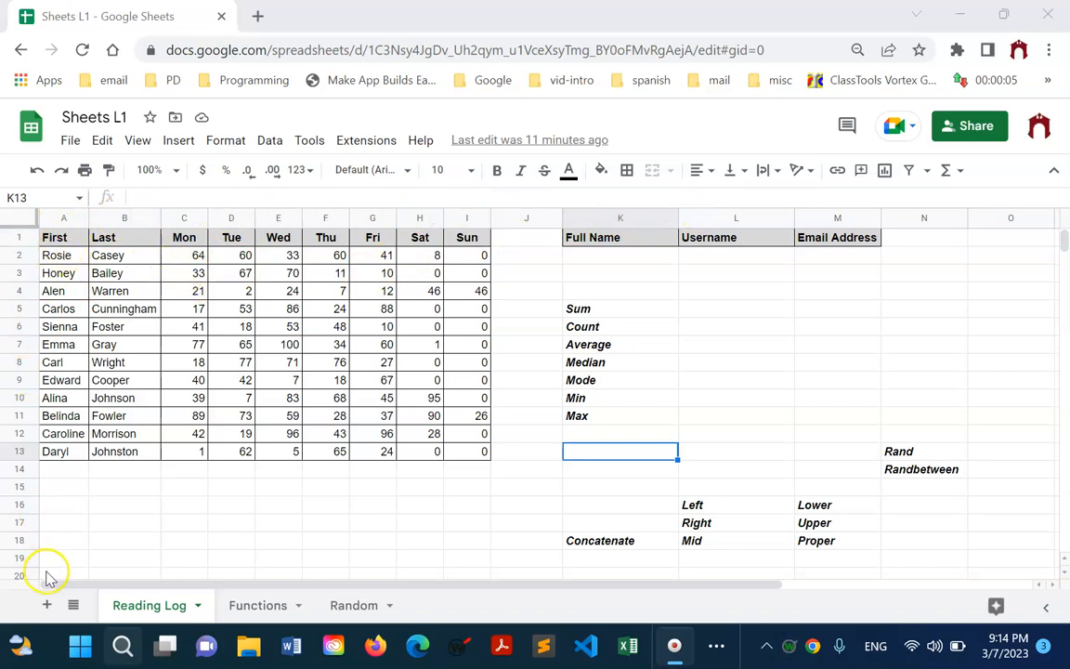
Step: Review the reading log's name list and the function labels from Sum to Max in column K
{"action": "left_click", "coordinate": [131, 275]}
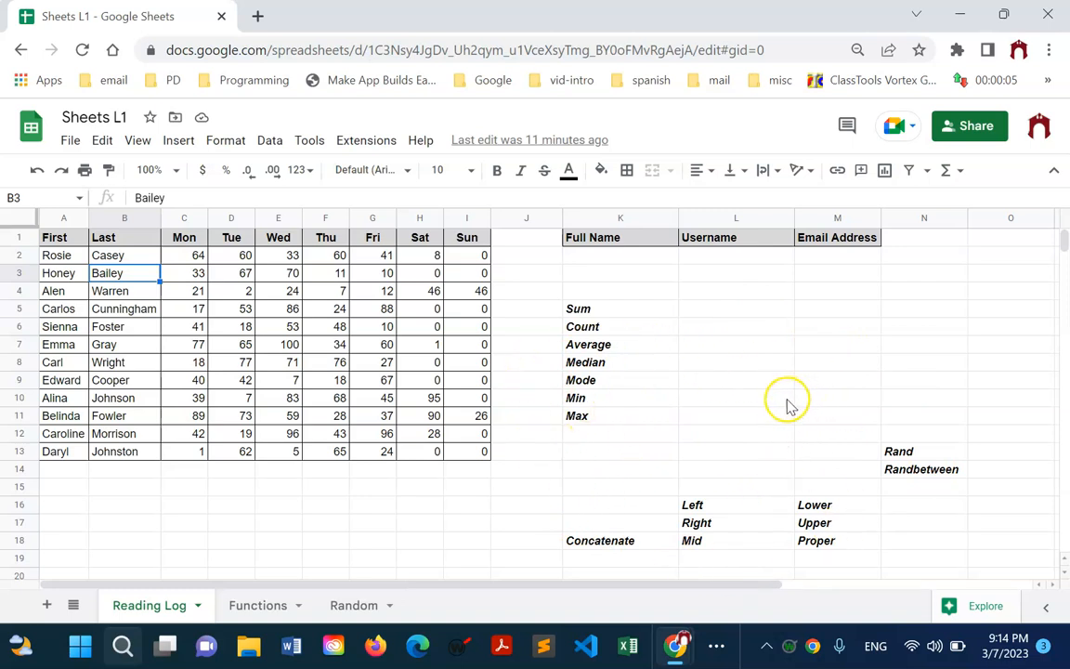
{"action": "left_click", "coordinate": [621, 314]}
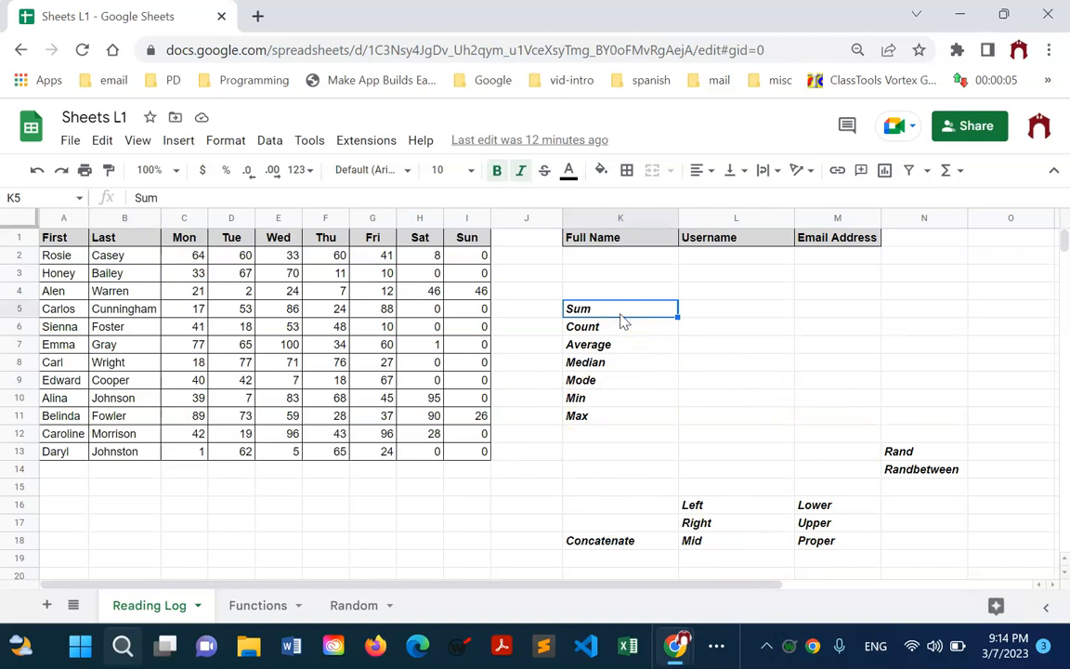
{"action": "key", "text": "Down"}
{"action": "key", "text": "Down"}
{"action": "key", "text": "Down"}
{"action": "key", "text": "Down"}
{"action": "key", "text": "Down"}
{"action": "key", "text": "Down"}
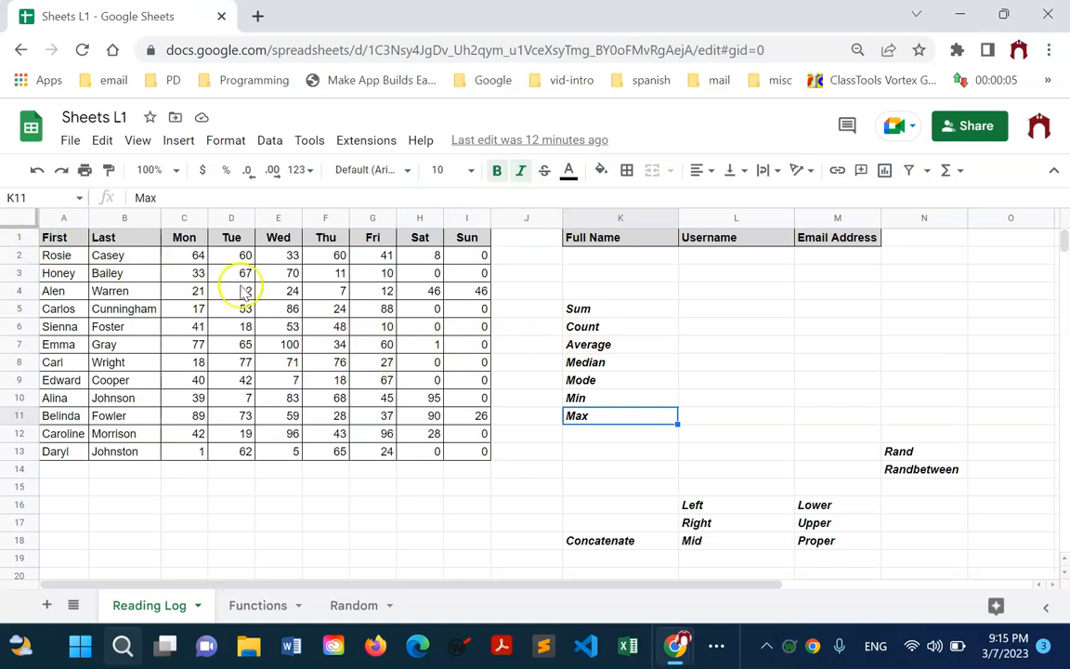
Step: Insert one blank row above header row 1
{"action": "left_click", "coordinate": [19, 238]}
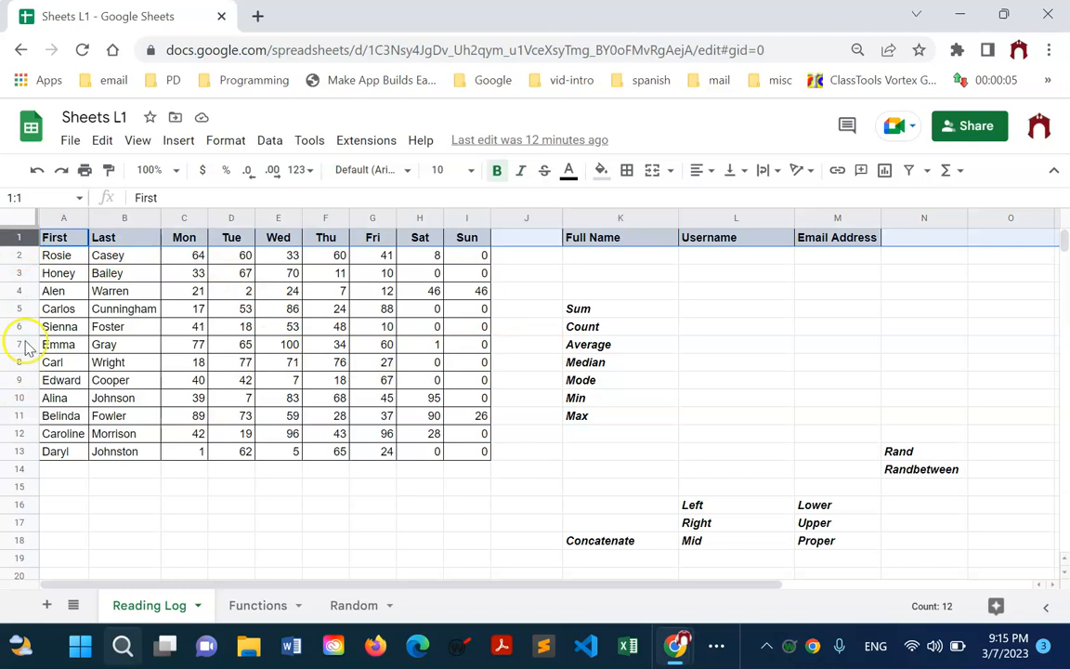
{"action": "right_click", "coordinate": [17, 237]}
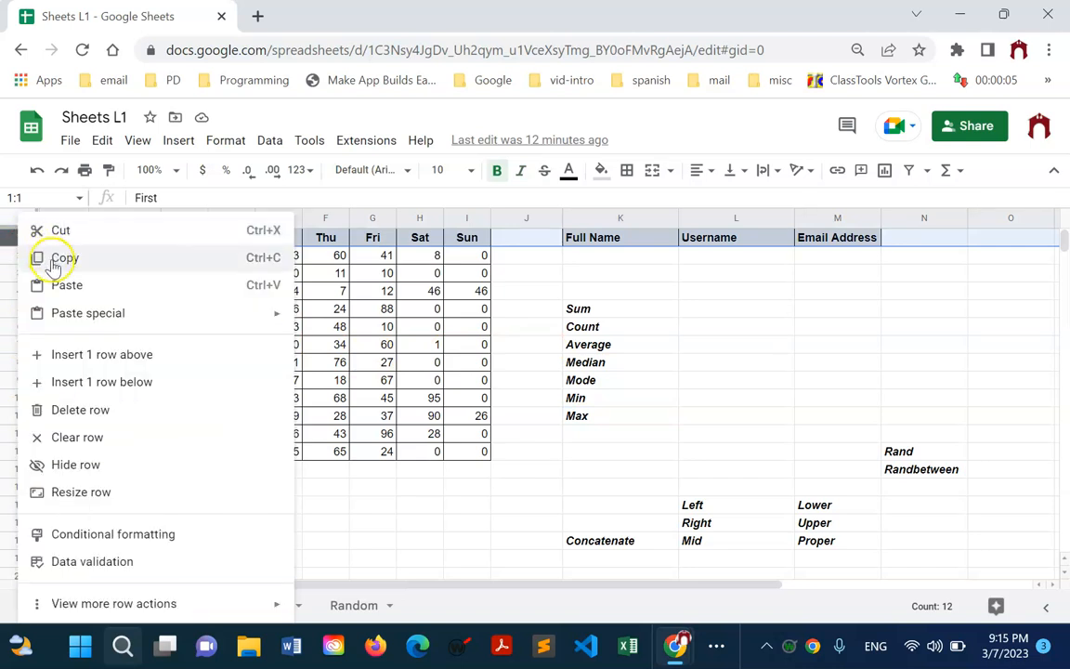
{"action": "left_click", "coordinate": [105, 353]}
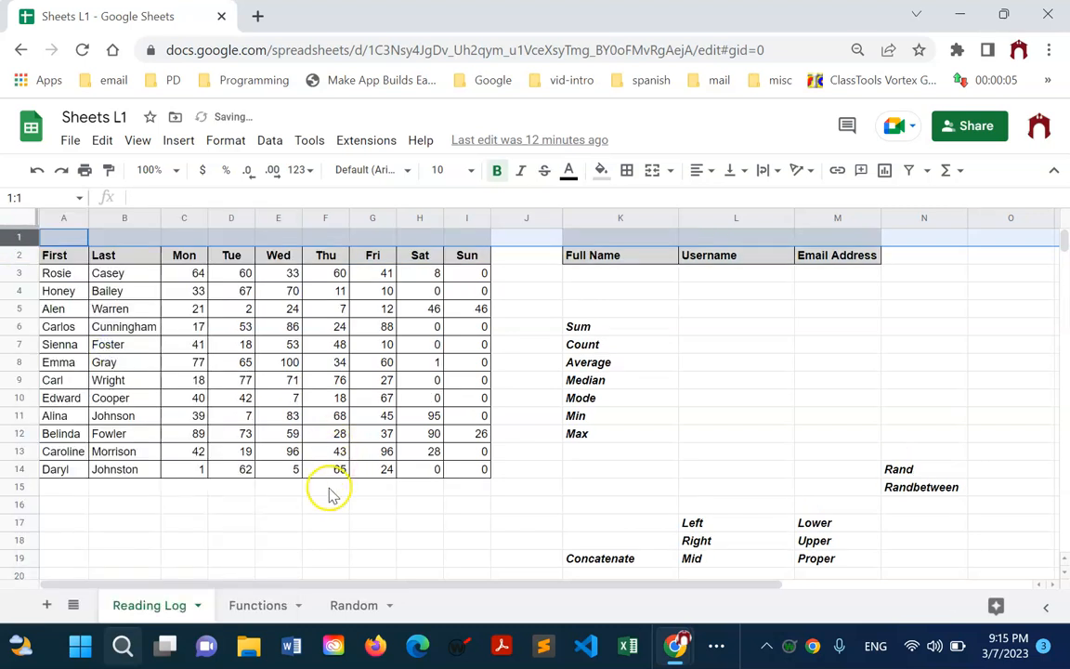
{"action": "left_click", "coordinate": [337, 485]}
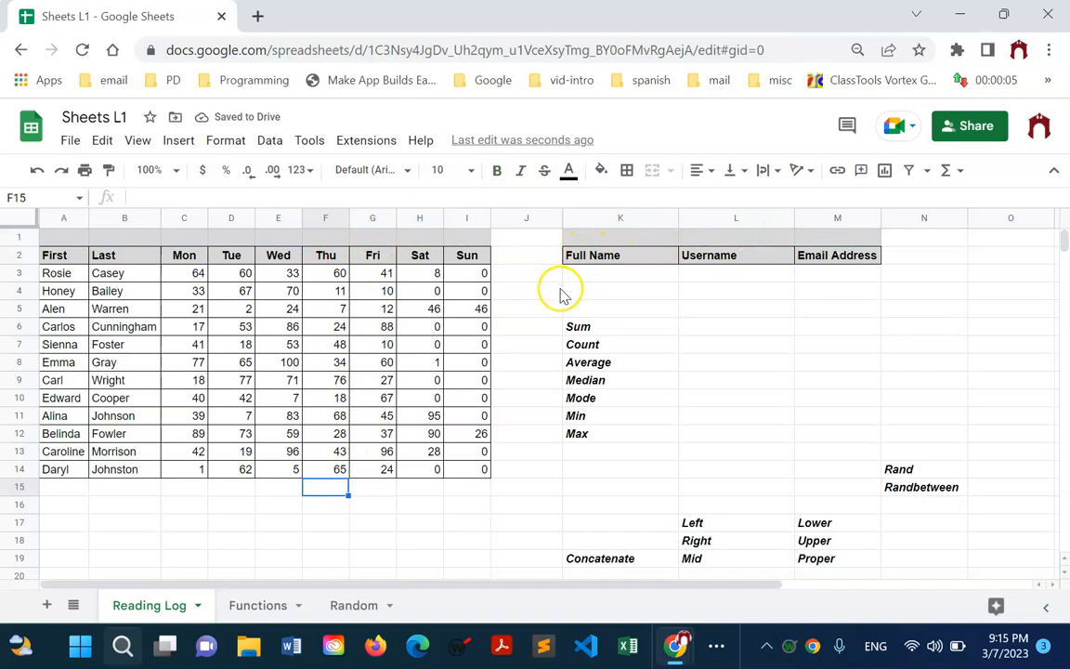
Step: Copy the plain formatting of empty cell B16 onto the shaded cells of row 1, through column M
{"action": "left_click", "coordinate": [130, 516]}
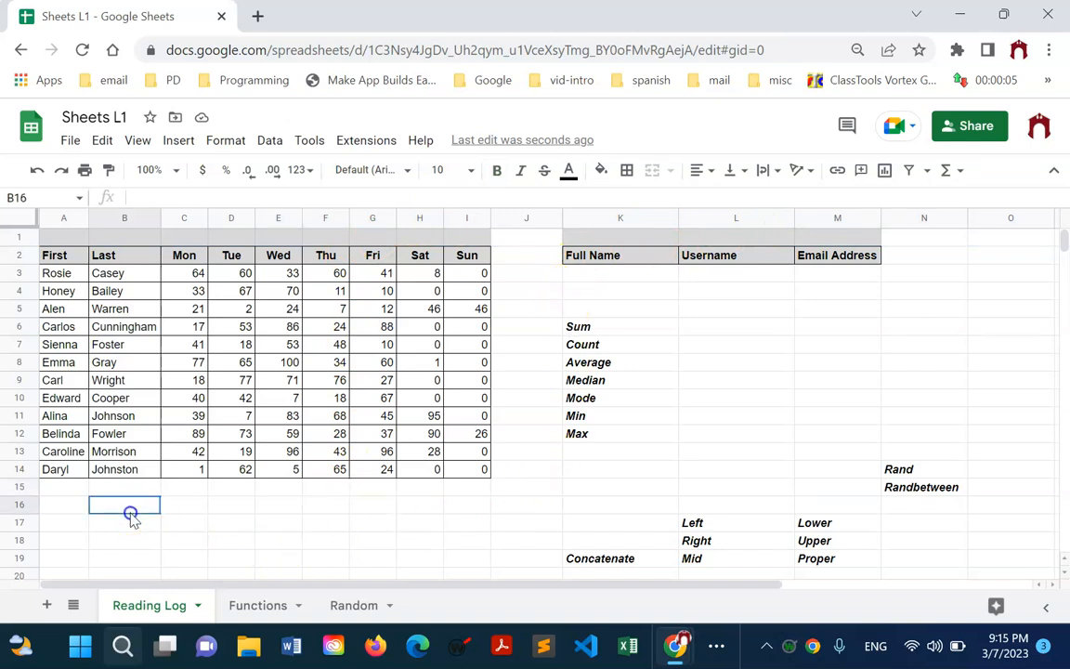
{"action": "left_click", "coordinate": [109, 170]}
{"action": "left_click_drag", "start_coordinate": [67, 236], "coordinate": [452, 225]}
{"action": "left_click_drag", "start_coordinate": [683, 223], "coordinate": [842, 223]}
{"action": "left_click", "coordinate": [739, 331]}
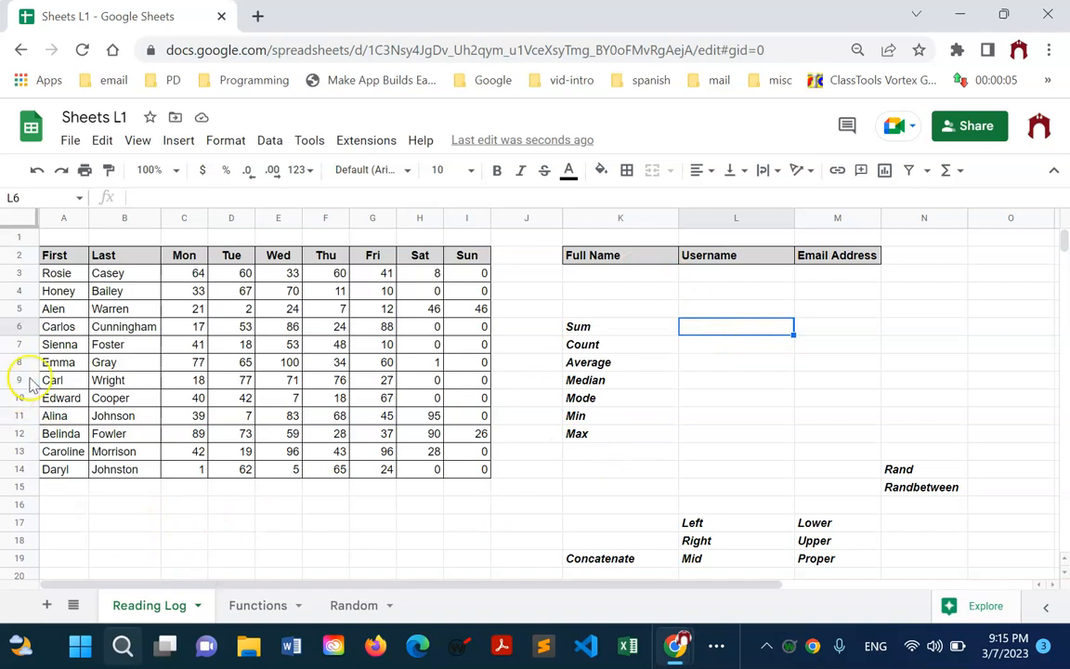
Step: Insert three more blank rows above row 1, one at a time
{"action": "right_click", "coordinate": [19, 237]}
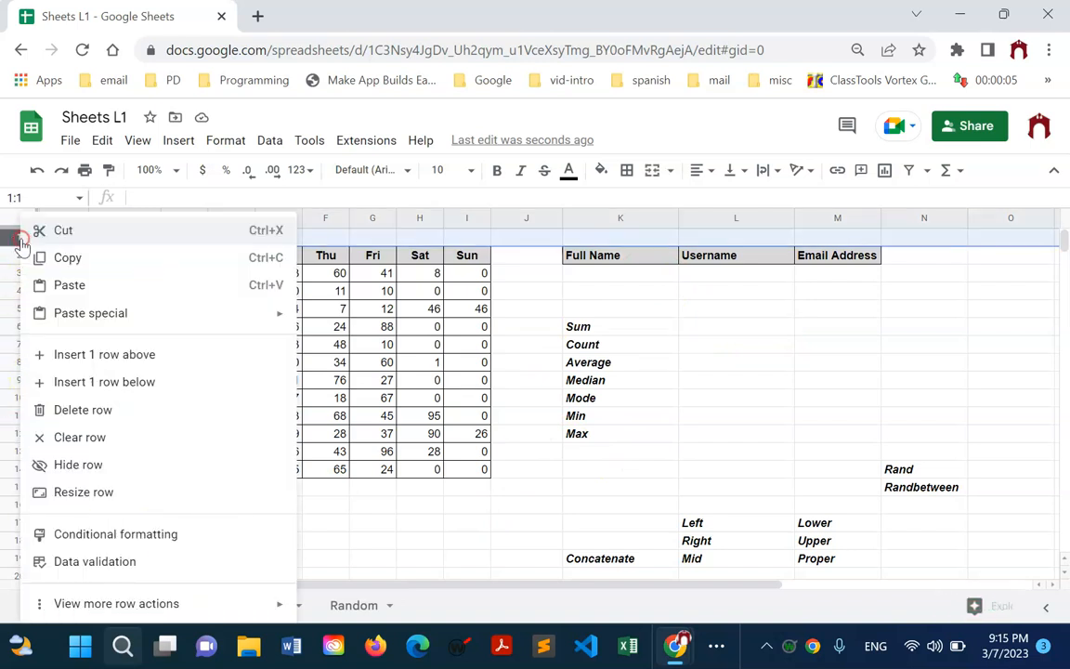
{"action": "left_click", "coordinate": [86, 354]}
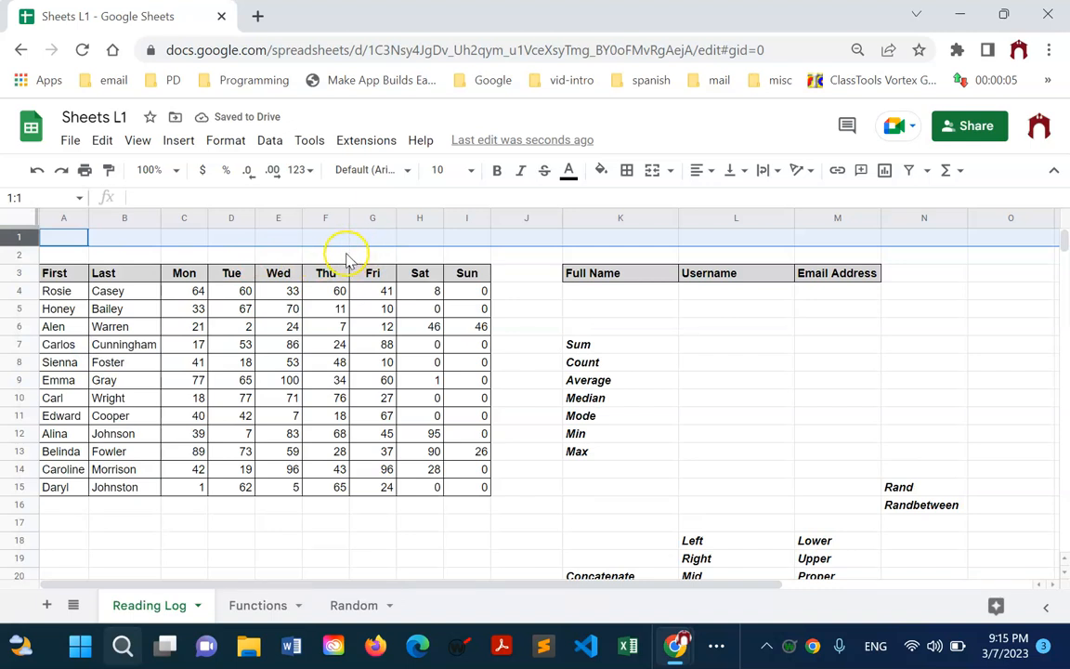
{"action": "left_click", "coordinate": [66, 240]}
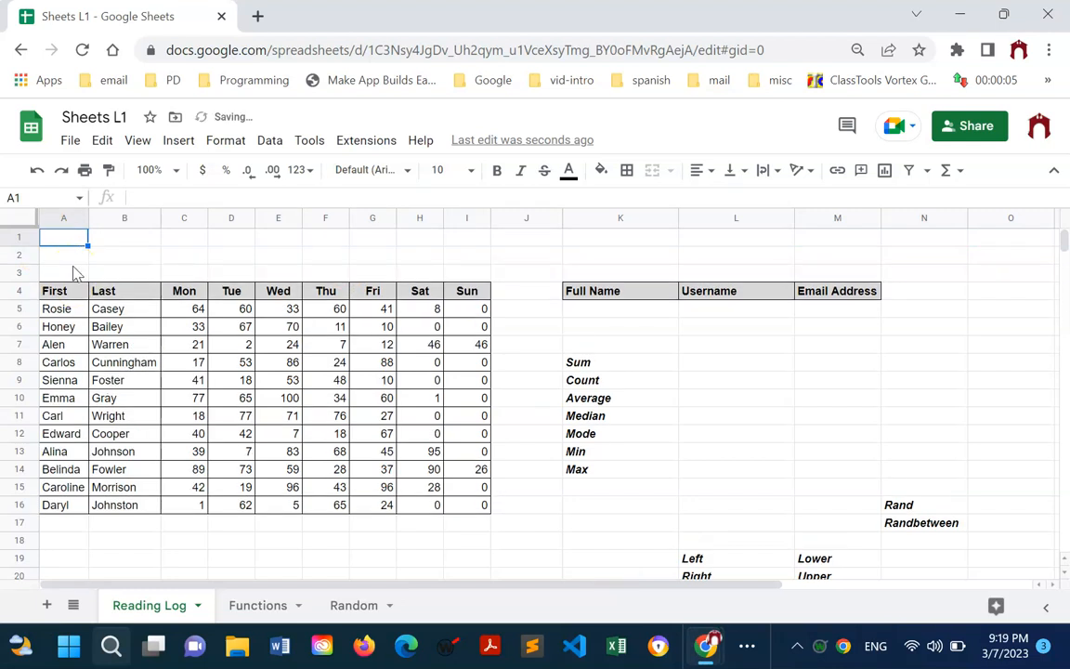
{"action": "key", "text": "ctrl+y"}
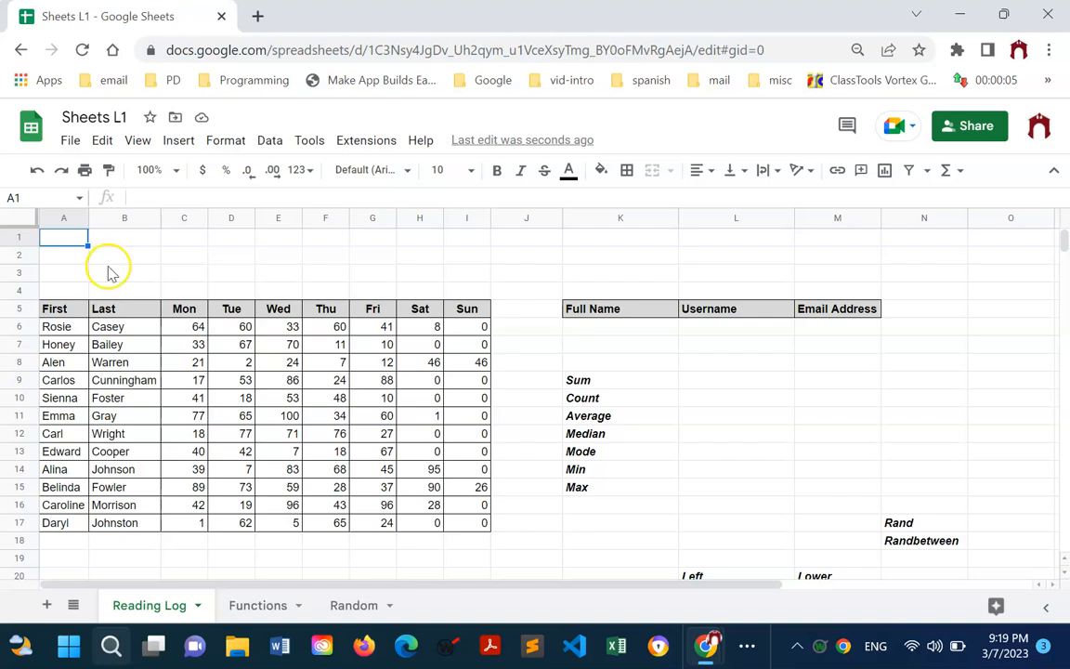
{"action": "left_click", "coordinate": [182, 258]}
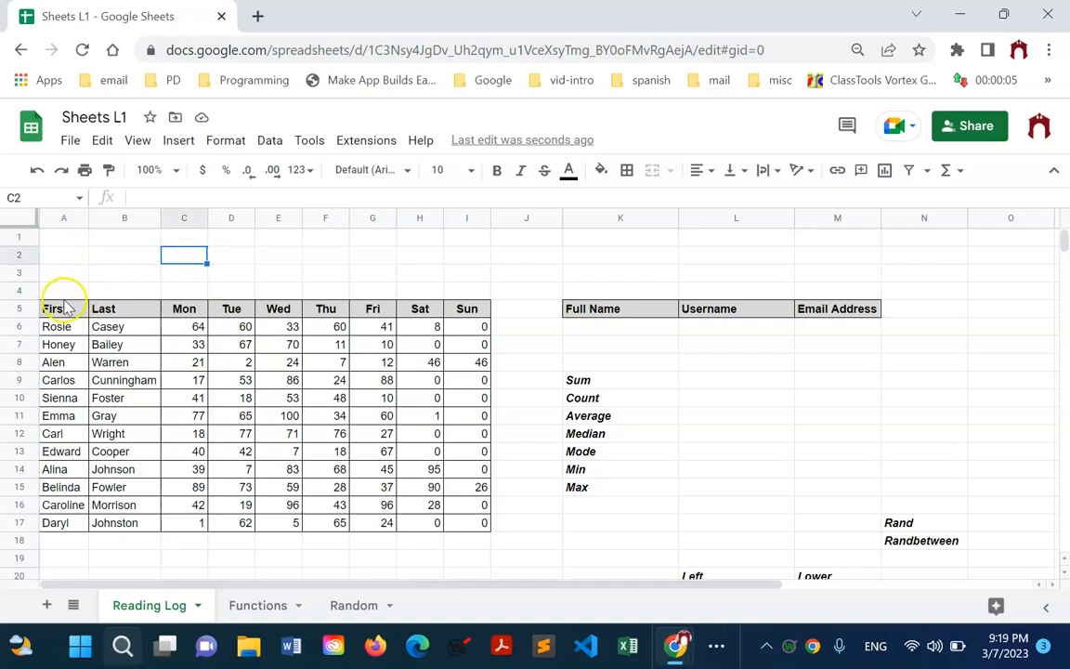
Step: Insert three blank rows at once above rows 1 to 3
{"action": "left_click_drag", "start_coordinate": [19, 236], "coordinate": [17, 274]}
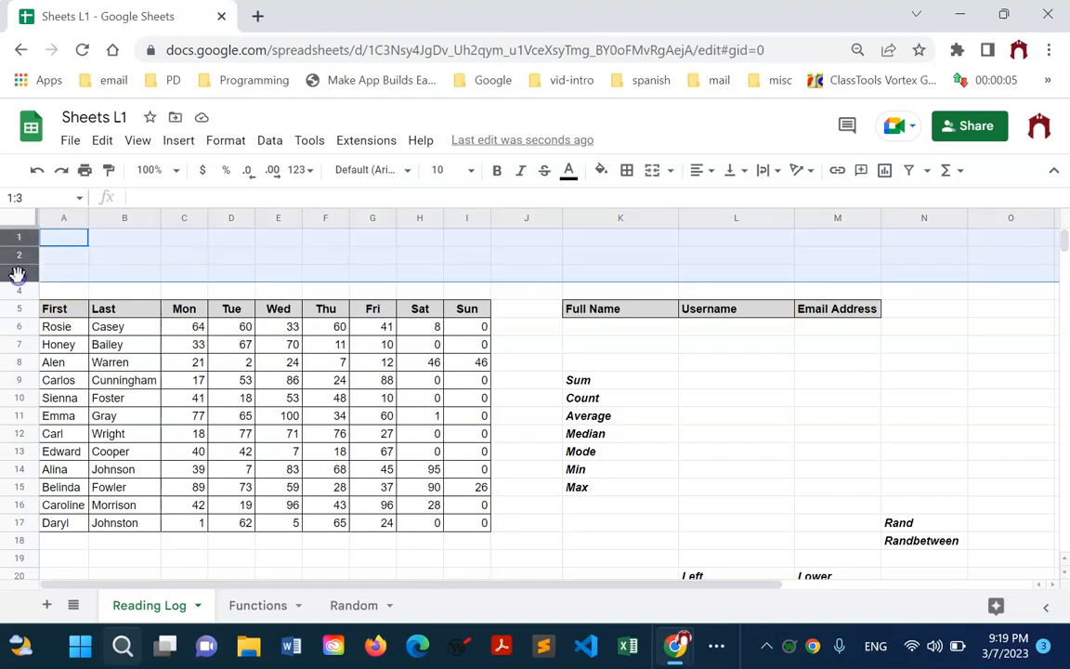
{"action": "right_click", "coordinate": [18, 277]}
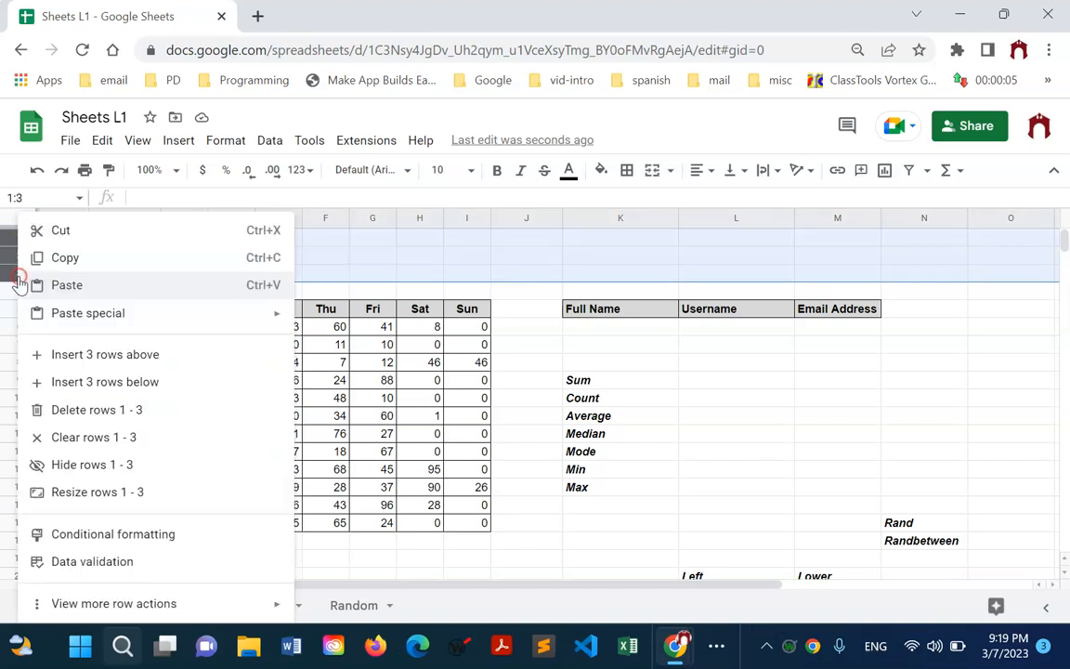
{"action": "left_click", "coordinate": [85, 362]}
{"action": "left_click", "coordinate": [195, 327]}
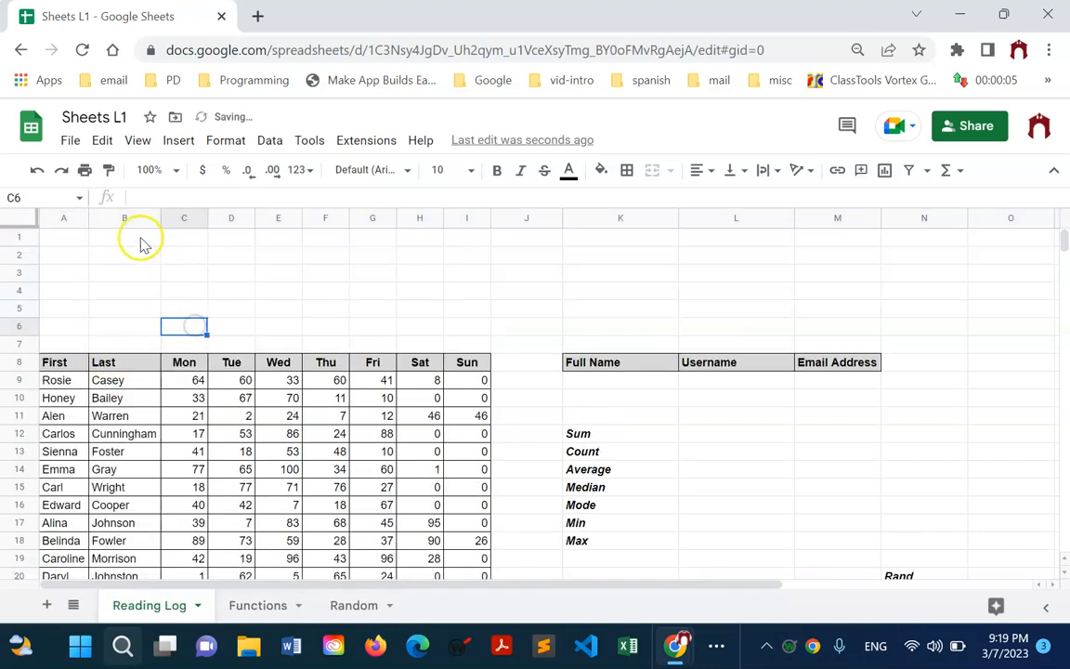
Step: Move the labels Sum through Max from K12:K18 to the cells starting at B1
{"action": "left_click", "coordinate": [576, 430]}
{"action": "left_click_drag", "start_coordinate": [625, 471], "coordinate": [621, 545]}
{"action": "key", "text": "ctrl+c"}
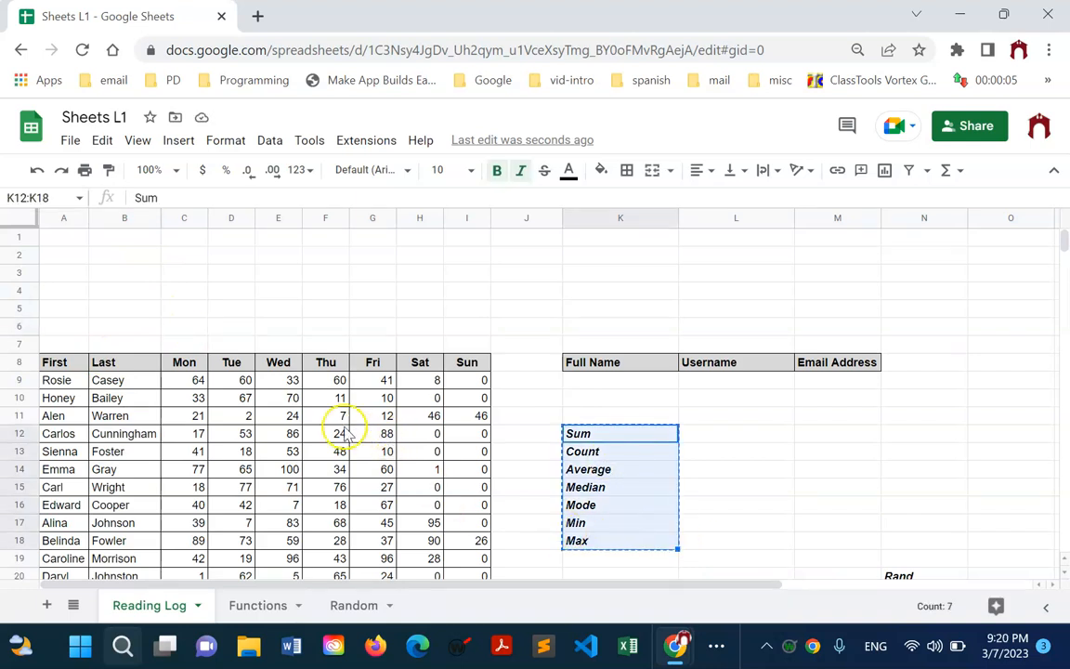
{"action": "left_click", "coordinate": [130, 236]}
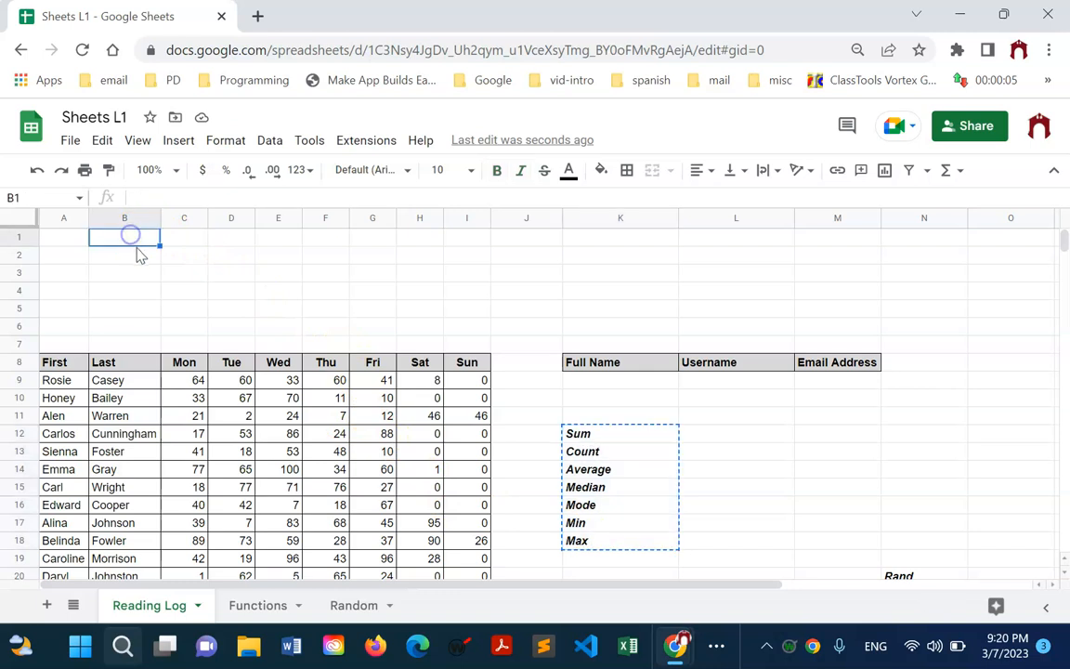
{"action": "key", "text": "ctrl+v"}
{"action": "left_click", "coordinate": [641, 504]}
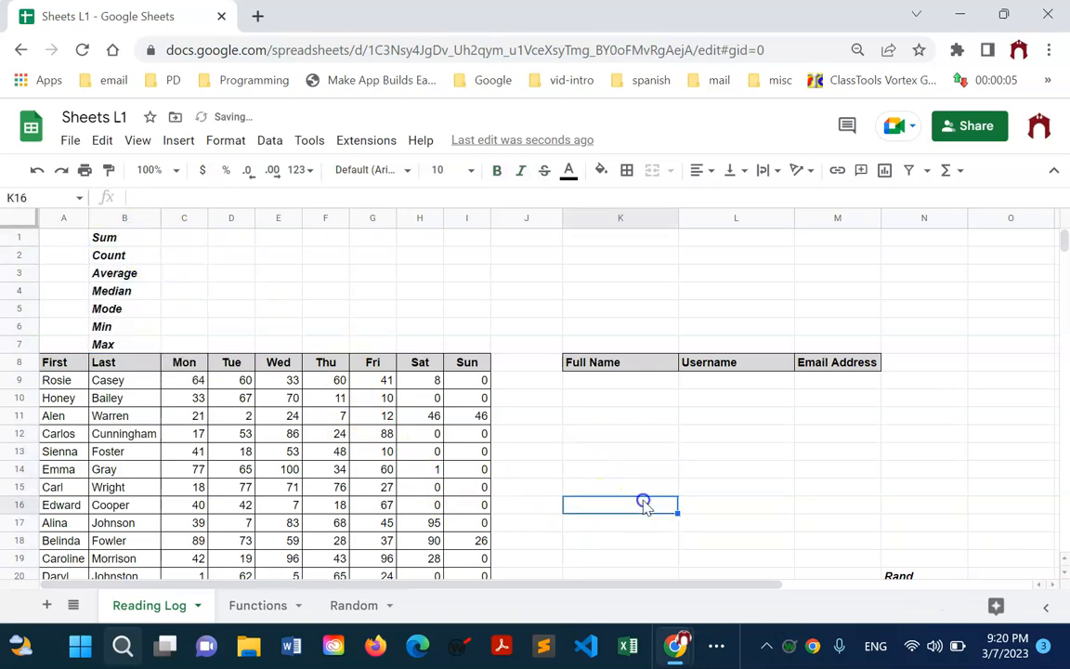
Step: Move the text and random function labels in K20:N25 to the block starting at K1
{"action": "scroll", "coordinate": [687, 474], "scroll_direction": "down", "scroll_amount": 3}
{"action": "scroll", "coordinate": [720, 475], "scroll_direction": "up", "scroll_amount": 3}
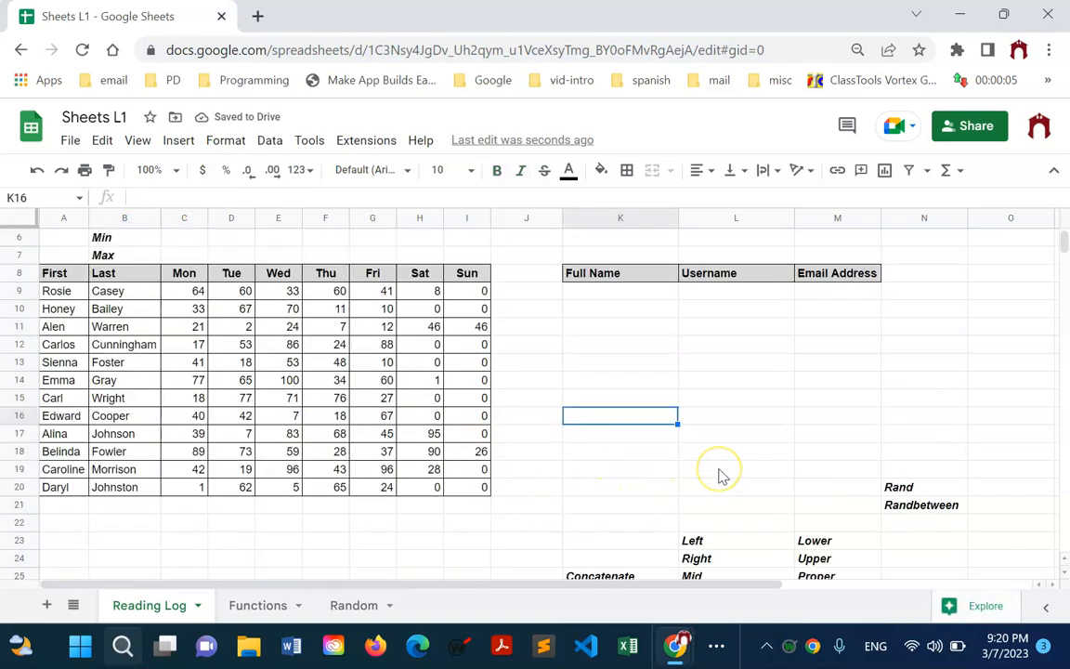
{"action": "scroll", "coordinate": [720, 477], "scroll_direction": "down", "scroll_amount": 3}
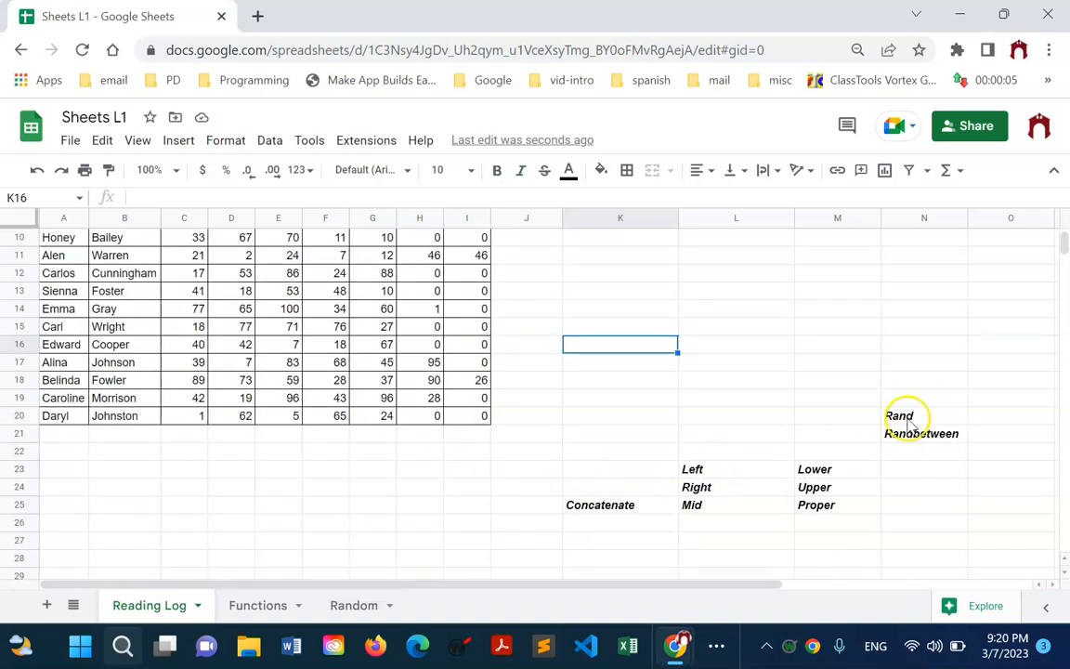
{"action": "left_click_drag", "start_coordinate": [623, 415], "coordinate": [884, 511]}
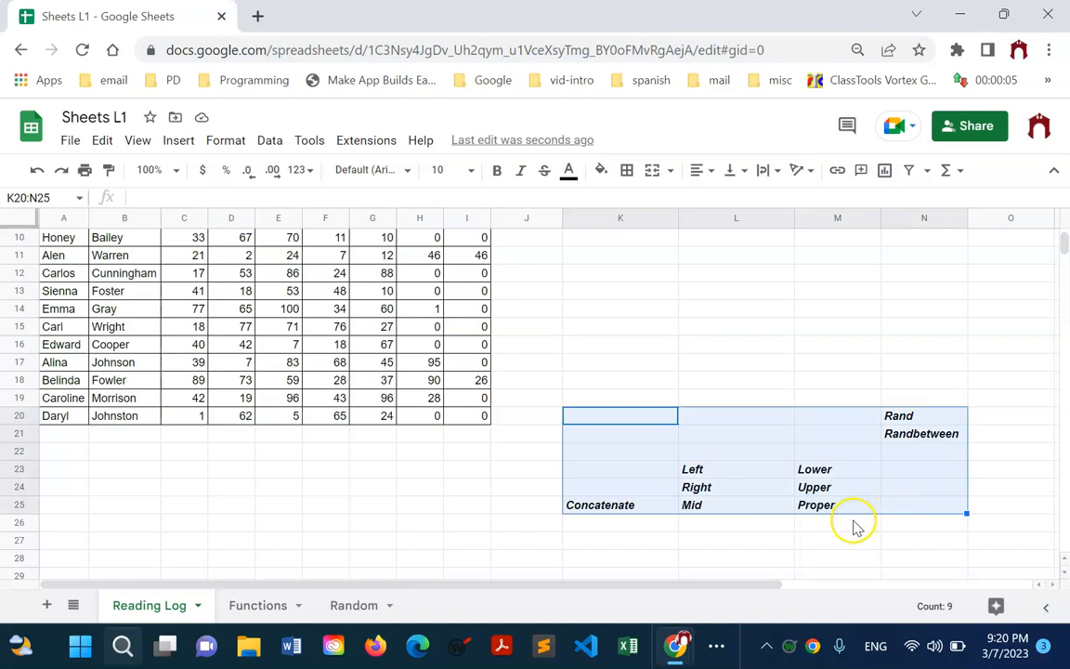
{"action": "scroll", "coordinate": [853, 526], "scroll_direction": "up", "scroll_amount": 3}
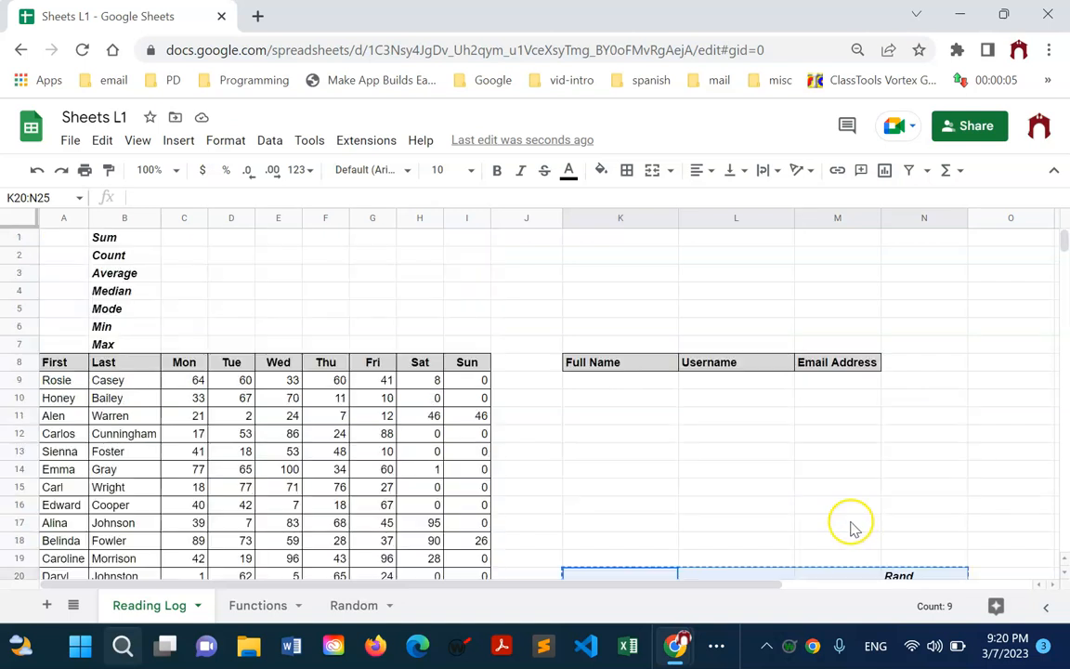
{"action": "left_click", "coordinate": [647, 240]}
{"action": "key", "text": "ctrl+v"}
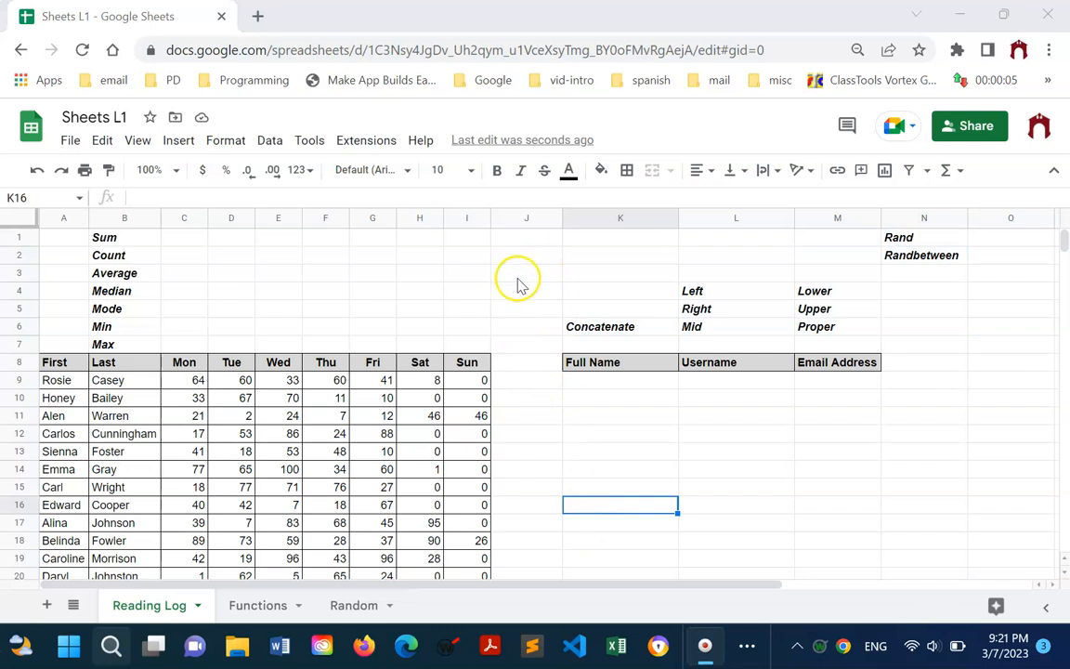
Step: Insert one blank column to the left of column J
{"action": "left_click", "coordinate": [528, 219]}
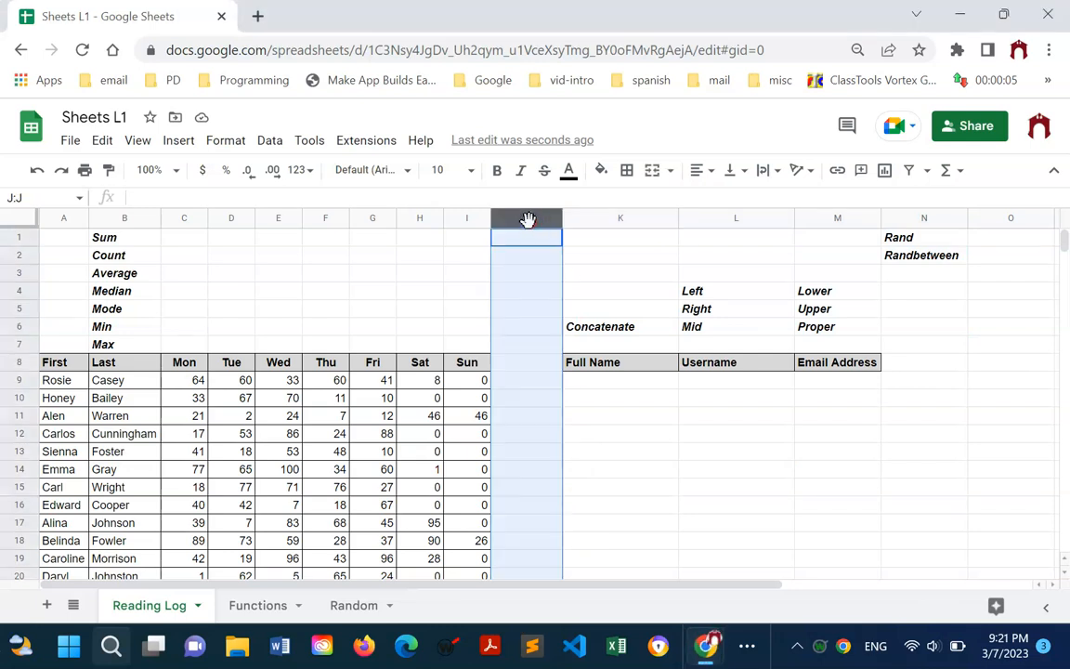
{"action": "right_click", "coordinate": [527, 219]}
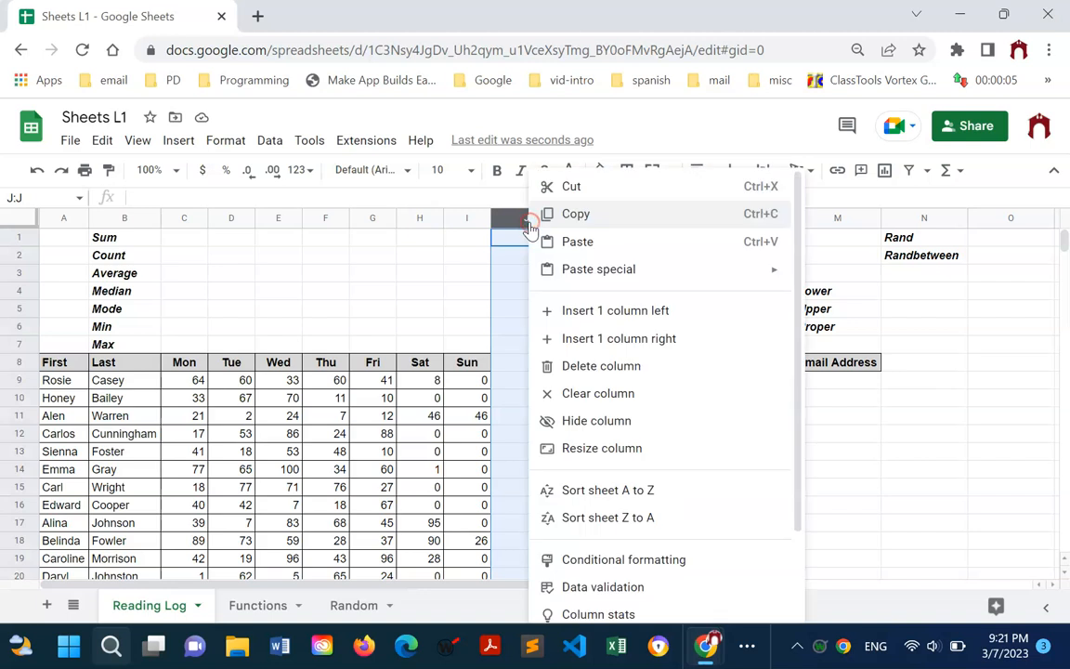
{"action": "left_click", "coordinate": [613, 316]}
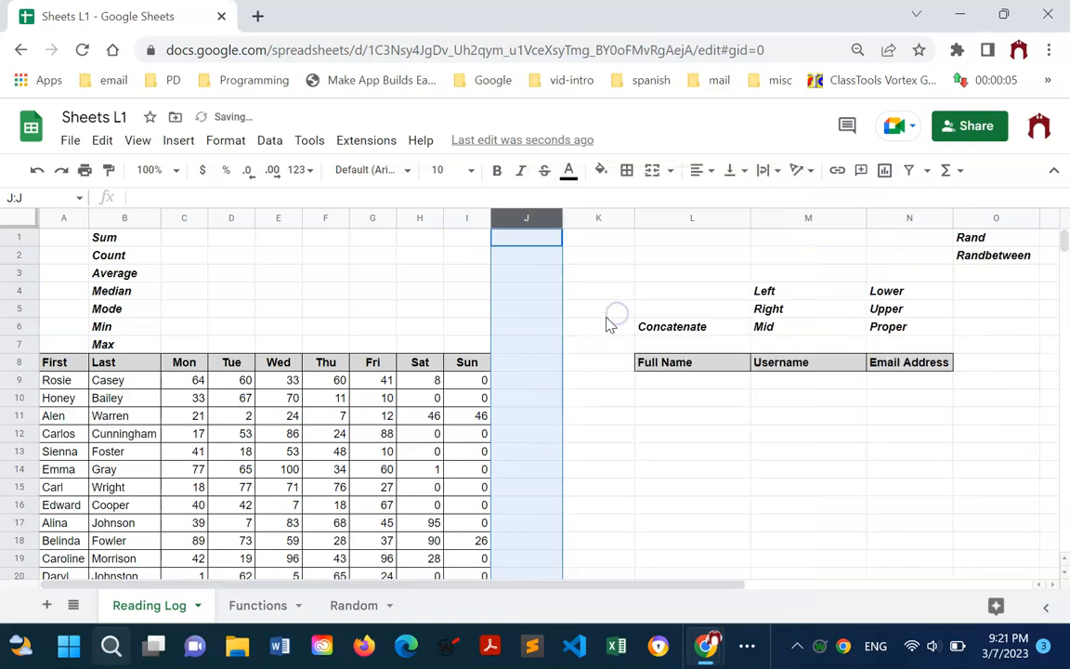
Step: Insert another blank column next to column J, then undo and redo the insertion
{"action": "right_click", "coordinate": [541, 219]}
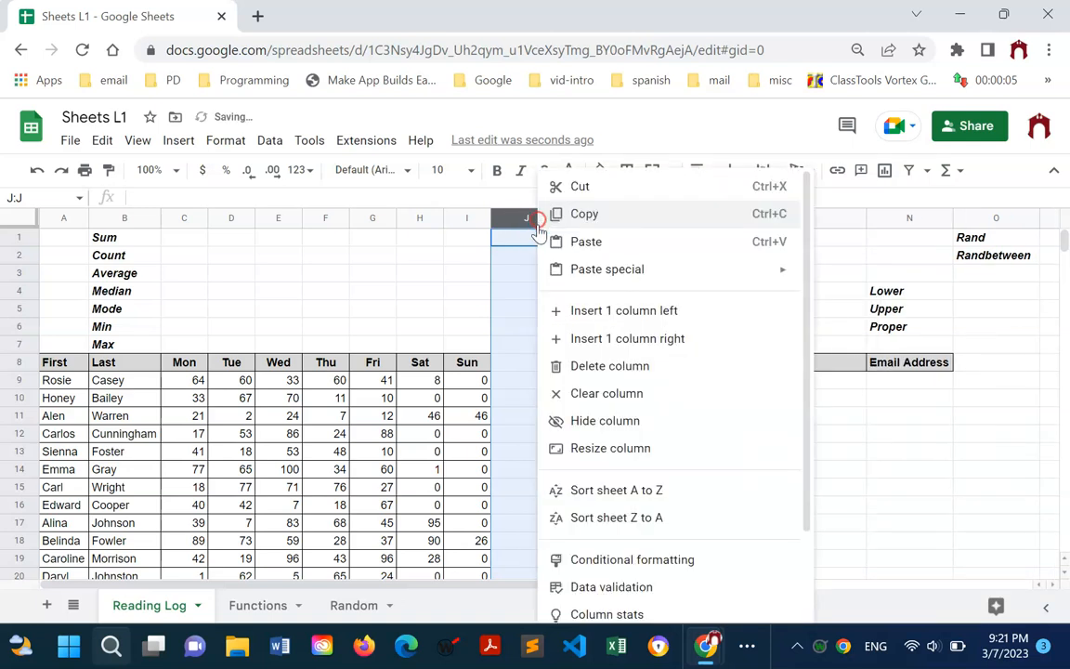
{"action": "left_click", "coordinate": [624, 325]}
{"action": "key", "text": "ctrl+z"}
{"action": "key", "text": "ctrl+y"}
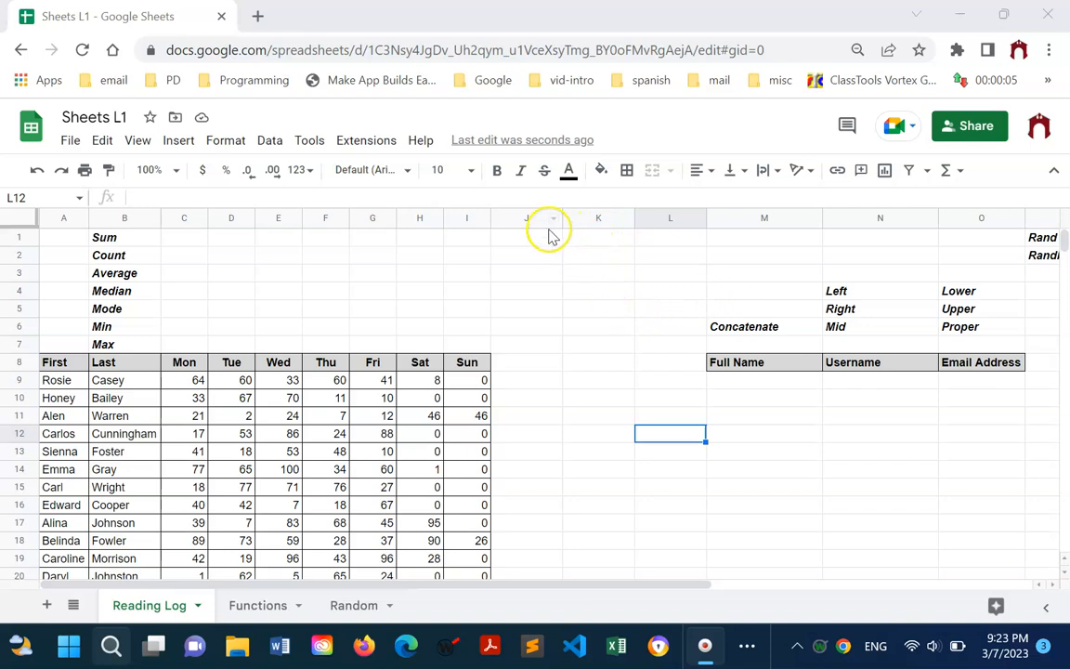
Step: Delete the extra blank column J
{"action": "left_click", "coordinate": [23, 323]}
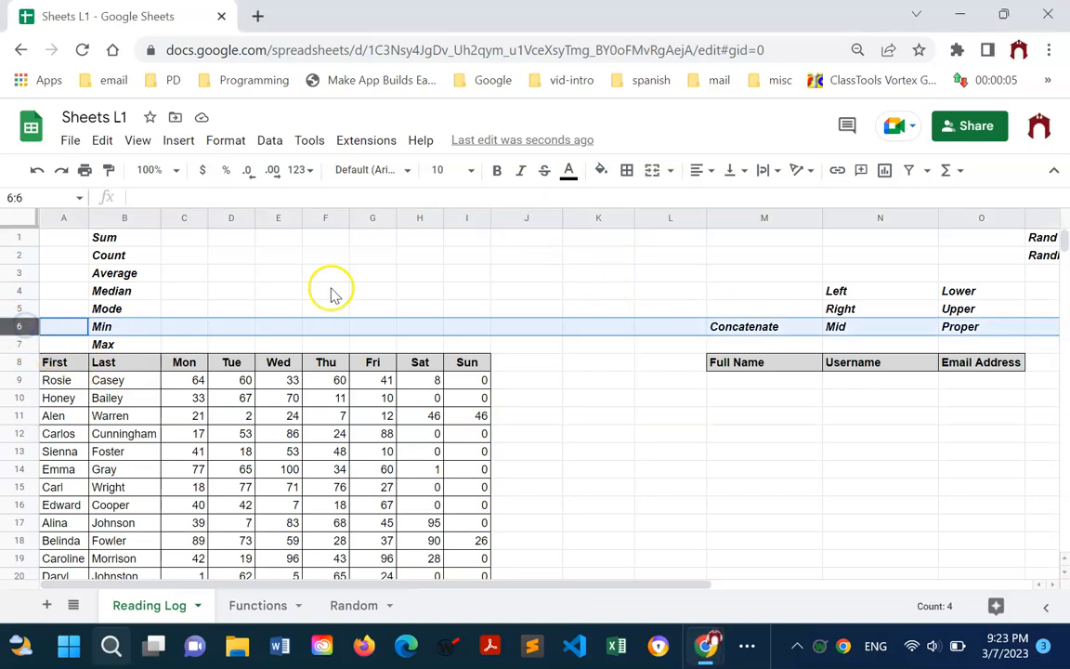
{"action": "left_click", "coordinate": [533, 214]}
{"action": "right_click", "coordinate": [532, 212]}
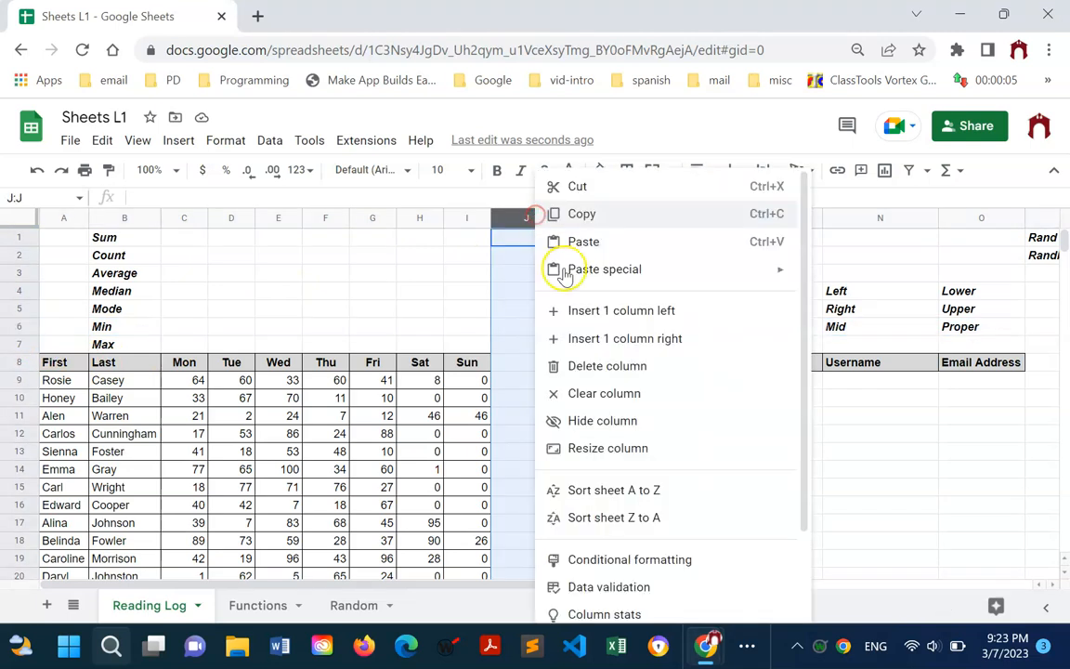
{"action": "left_click", "coordinate": [616, 372]}
{"action": "left_click", "coordinate": [596, 387]}
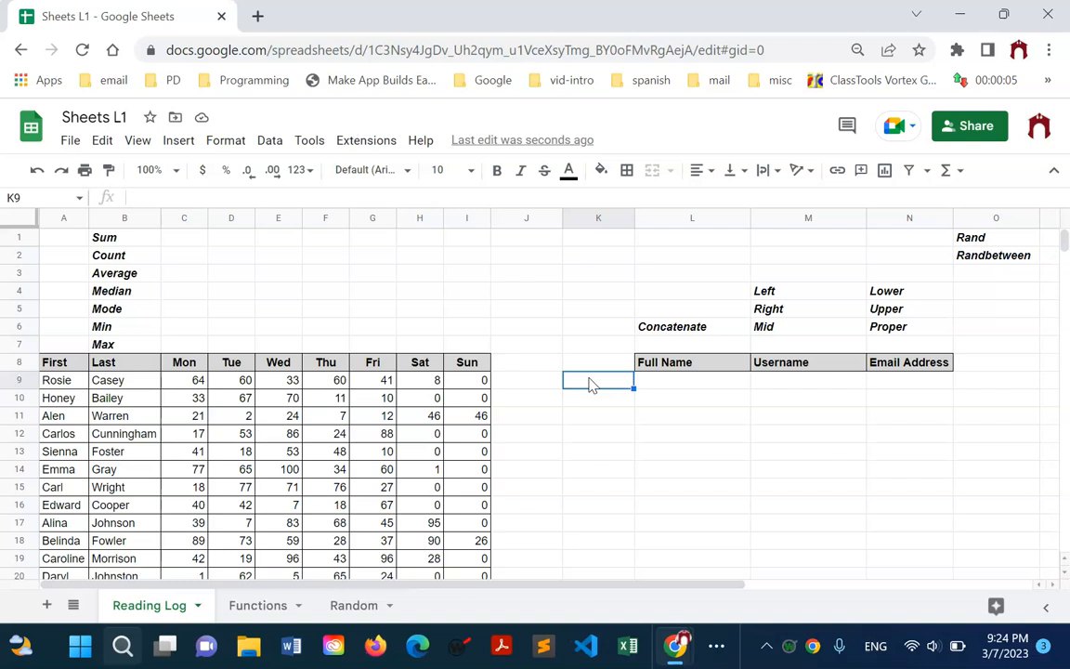
{"action": "left_click", "coordinate": [200, 244]}
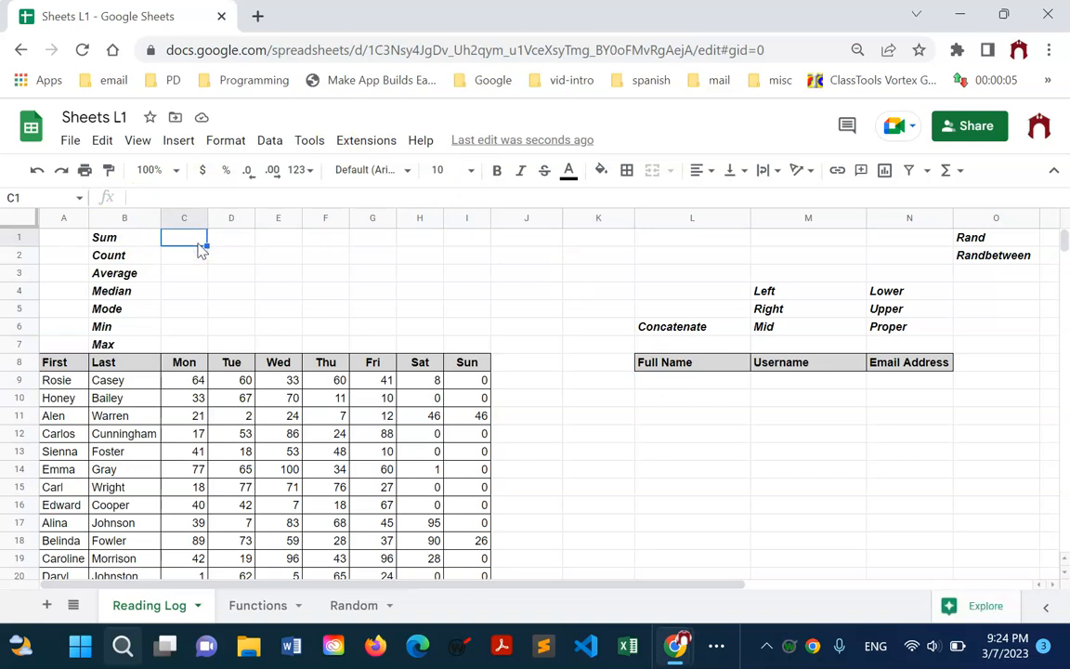
{"action": "type", "text": "=SUM(C9:C20"}
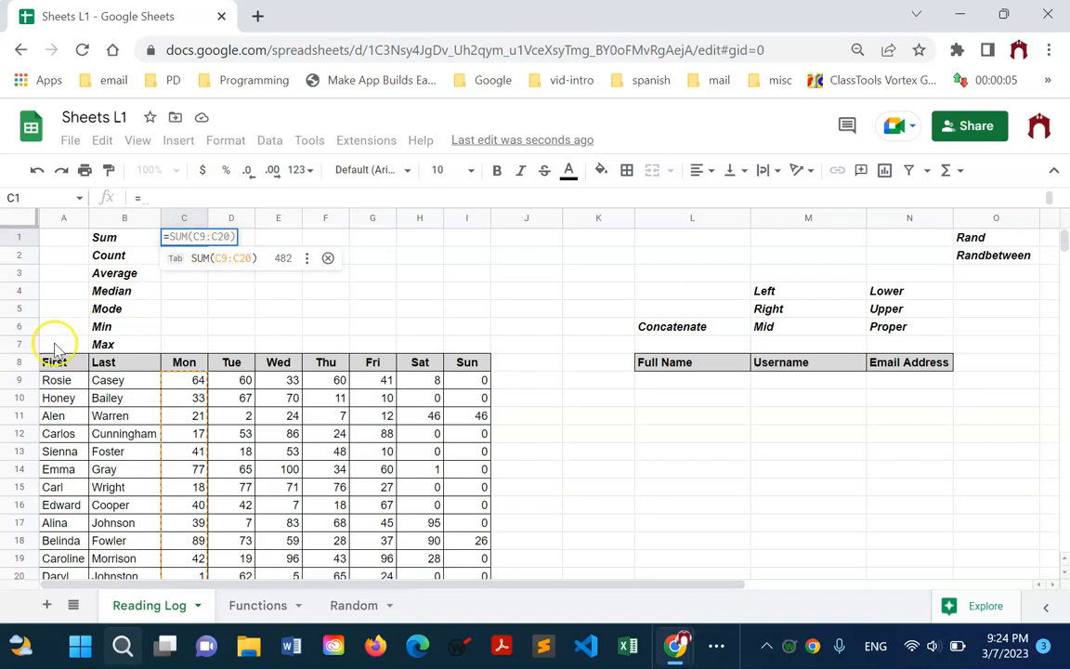
{"action": "scroll", "coordinate": [181, 402], "scroll_direction": "down", "scroll_amount": 3}
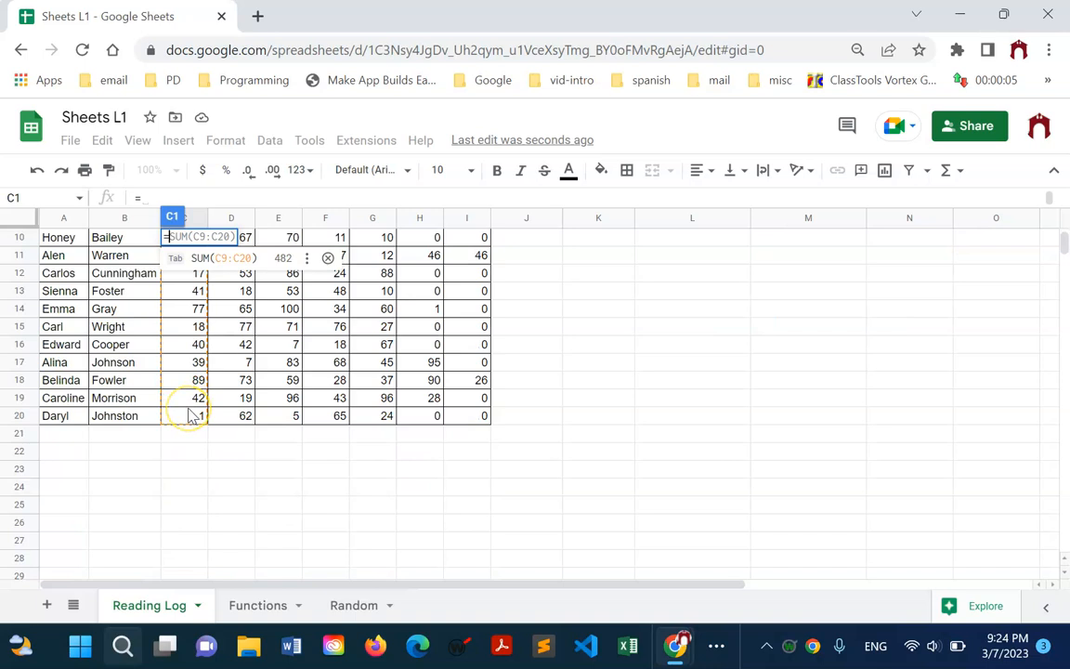
{"action": "scroll", "coordinate": [190, 415], "scroll_direction": "up", "scroll_amount": 3}
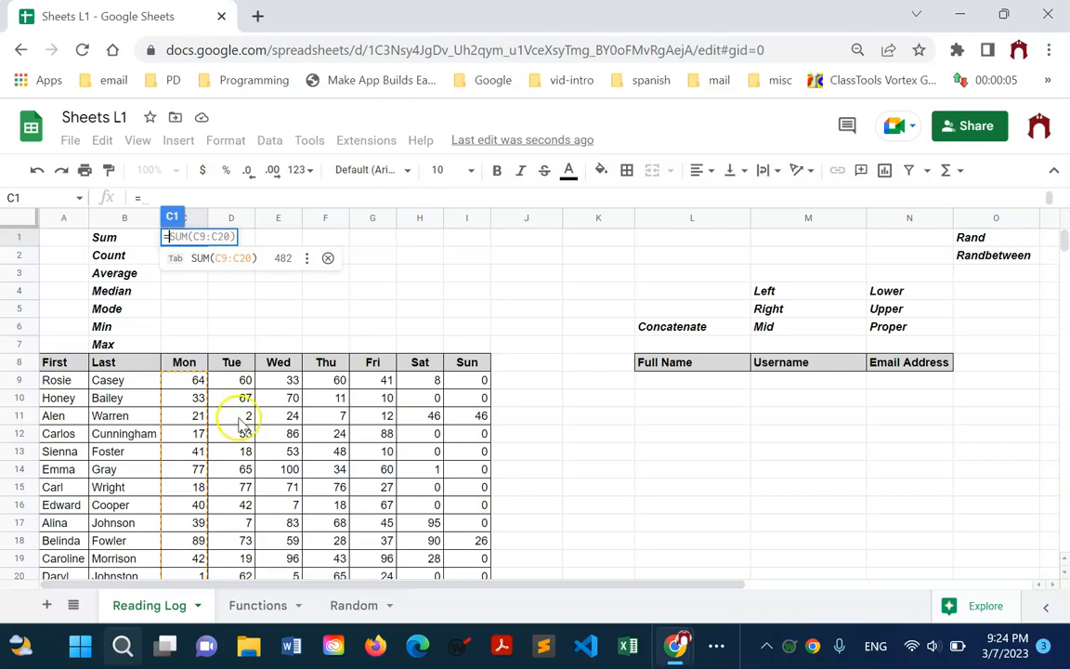
{"action": "left_click", "coordinate": [231, 240]}
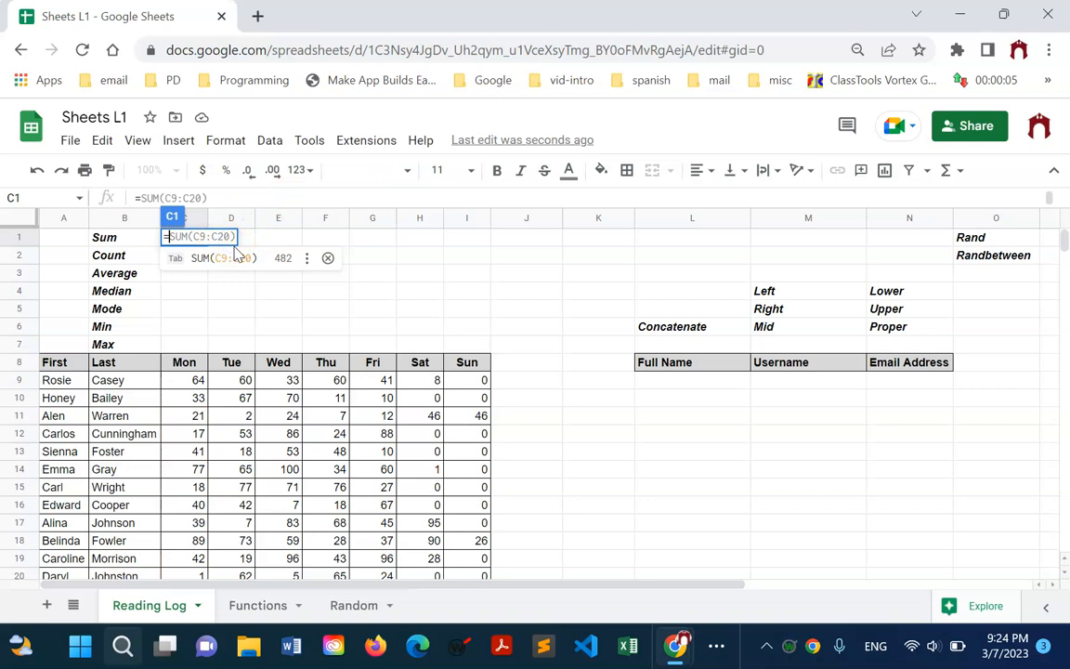
{"action": "left_click", "coordinate": [185, 238]}
{"action": "key", "text": "ctrl+a"}
{"action": "key", "text": "BackSpace"}
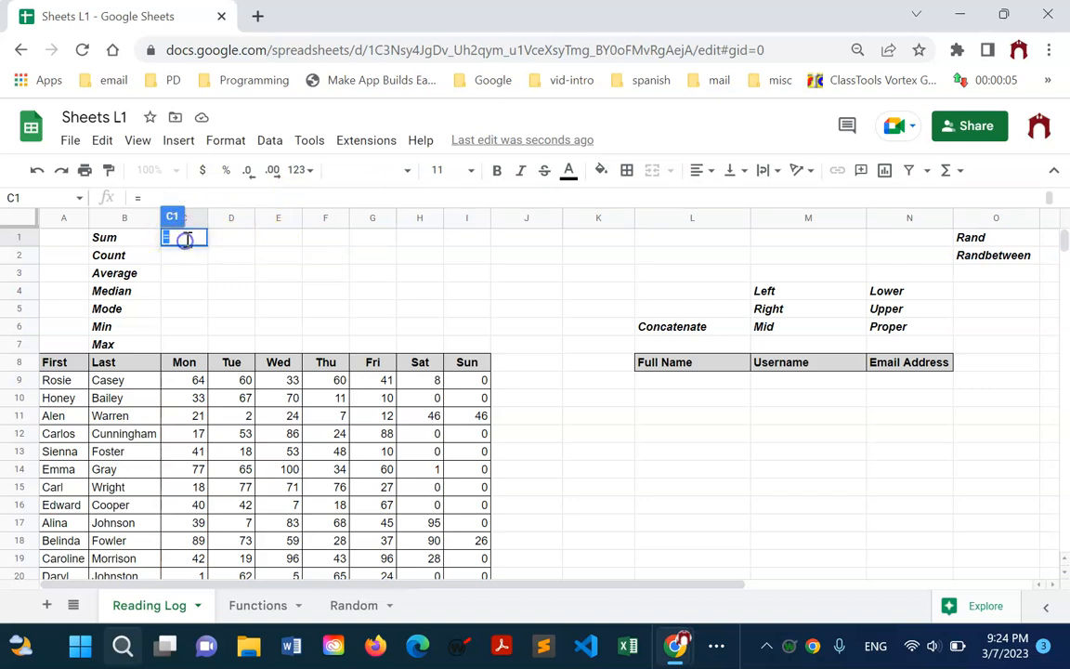
Step: Enter the formula =sum(C9:C100) in C1 to total the Mon column
{"action": "type", "text": "=sum("}
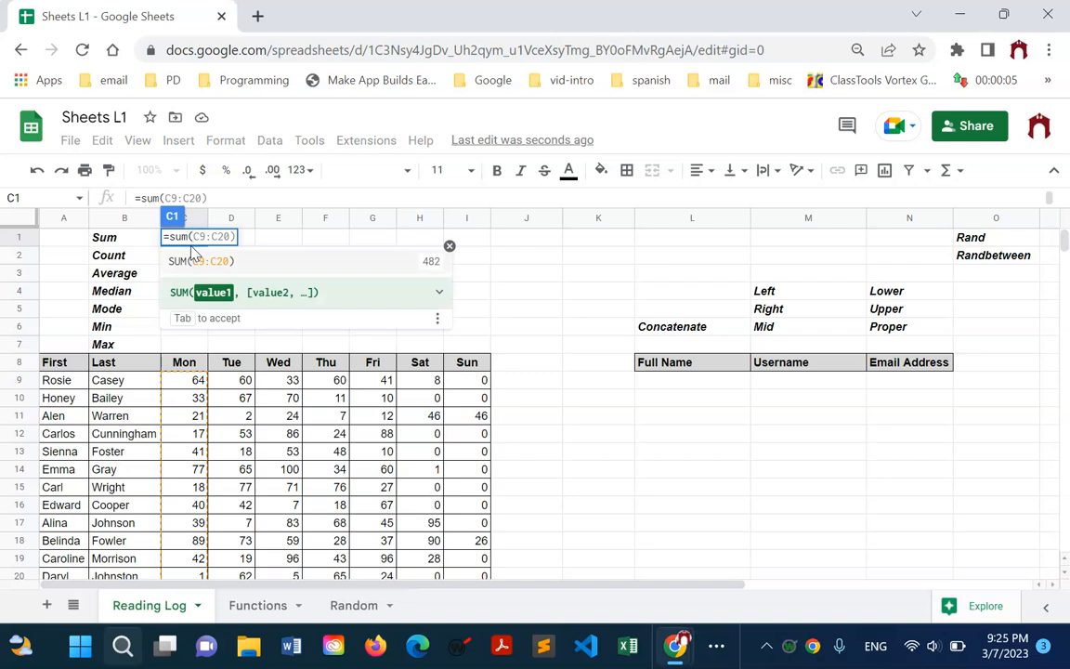
{"action": "left_click_drag", "start_coordinate": [186, 382], "coordinate": [170, 522]}
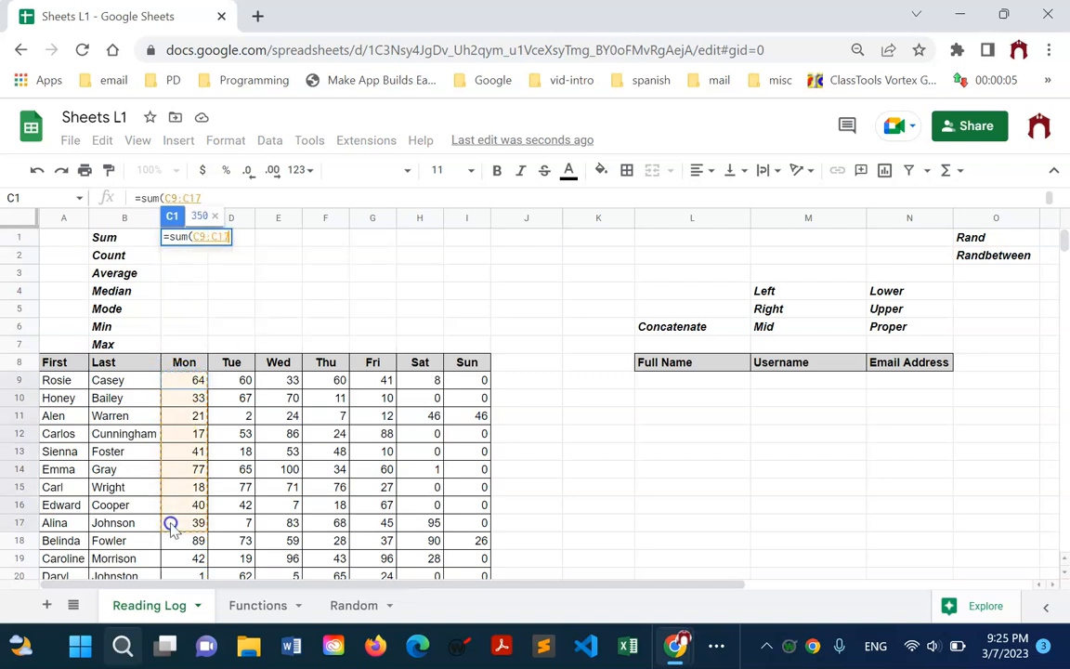
{"action": "left_click", "coordinate": [209, 197]}
{"action": "key", "text": "BackSpace"}
{"action": "key", "text": "BackSpace"}
{"action": "key", "text": "BackSpace"}
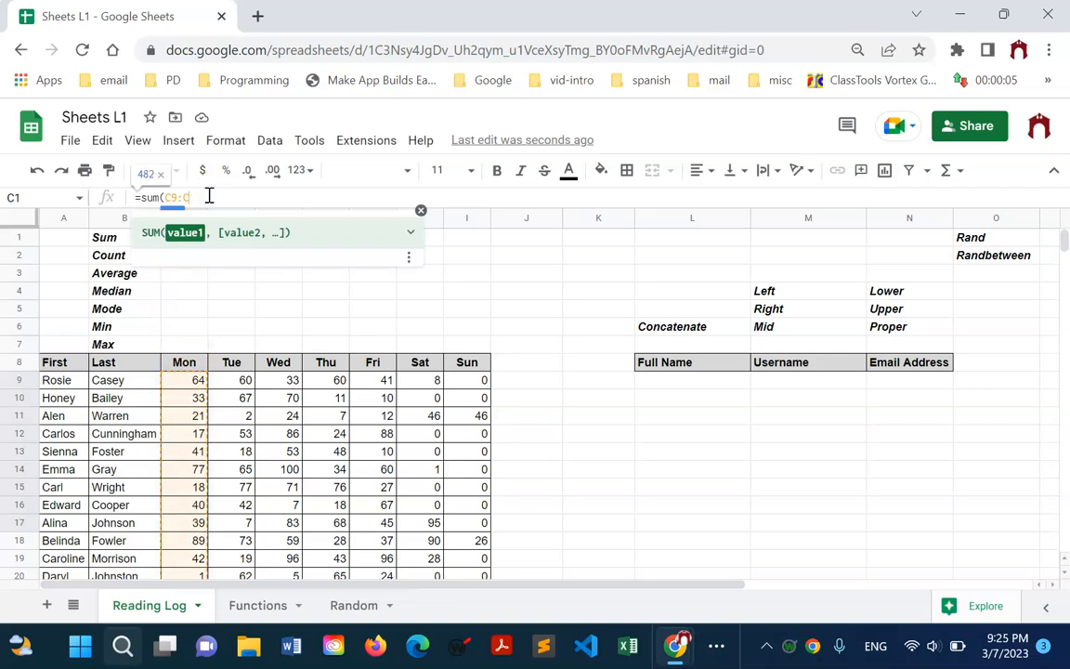
{"action": "type", "text": "100)"}
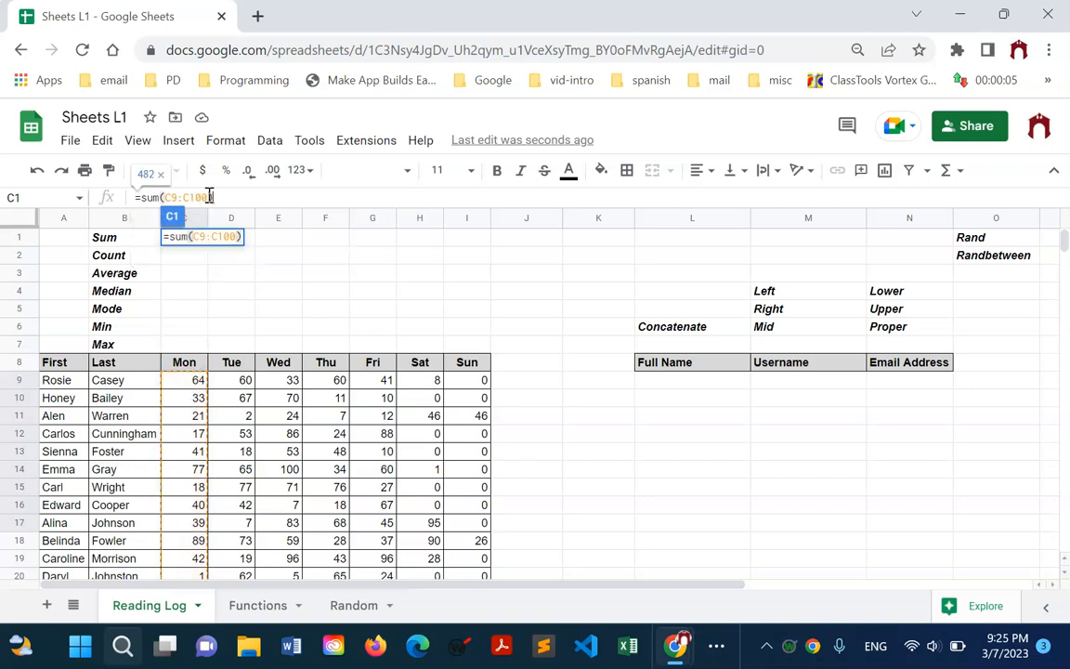
{"action": "key", "text": "Return"}
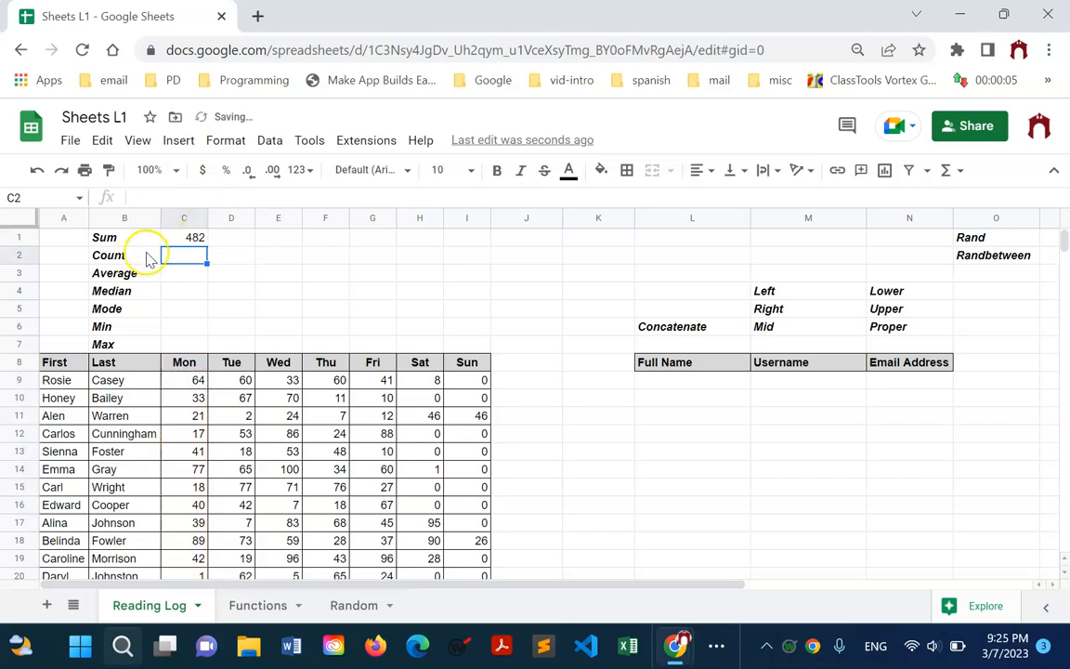
Step: Enter a test value of 34 in C21 below the Mon data and check the sum in C1
{"action": "scroll", "coordinate": [217, 275], "scroll_direction": "down", "scroll_amount": 3}
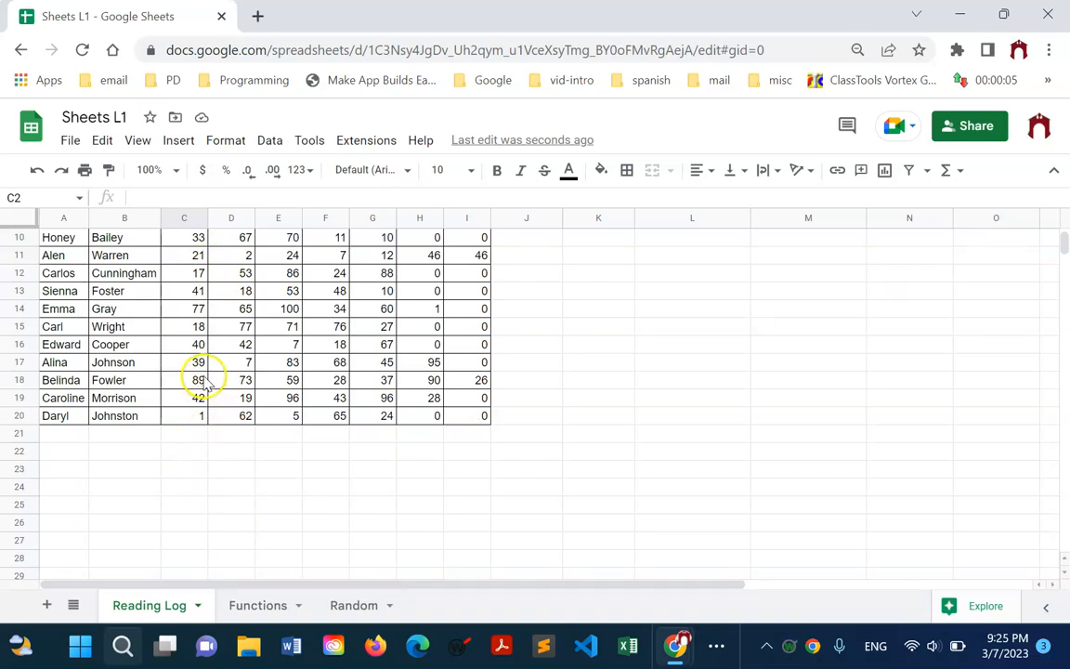
{"action": "scroll", "coordinate": [202, 383], "scroll_direction": "up", "scroll_amount": 3}
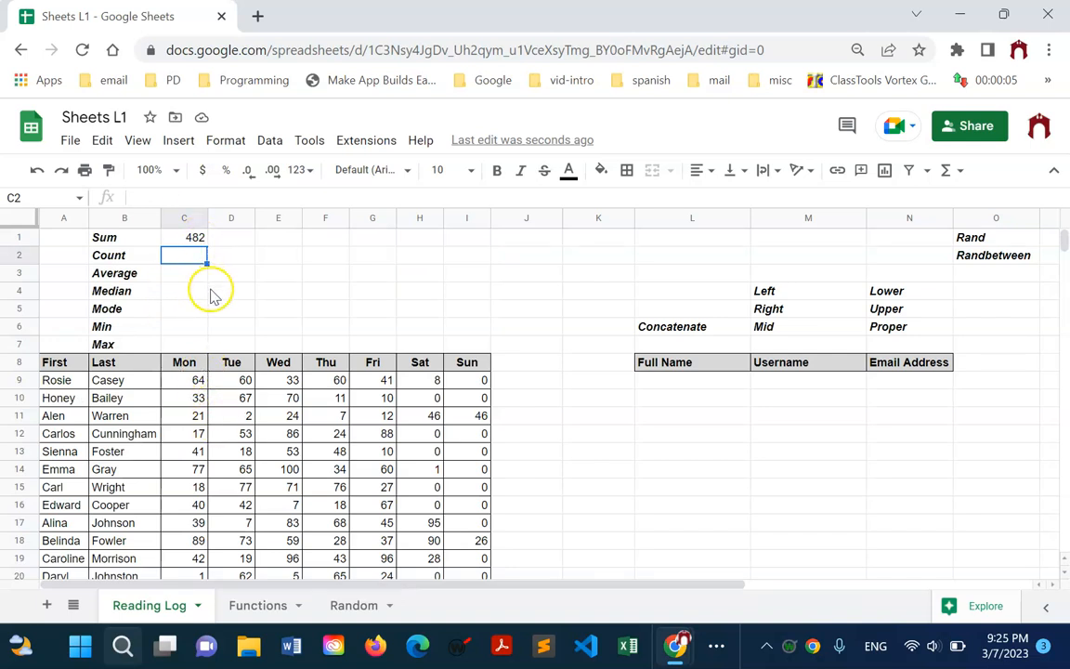
{"action": "scroll", "coordinate": [210, 294], "scroll_direction": "down", "scroll_amount": 3}
{"action": "left_click", "coordinate": [196, 433]}
{"action": "type", "text": "34"}
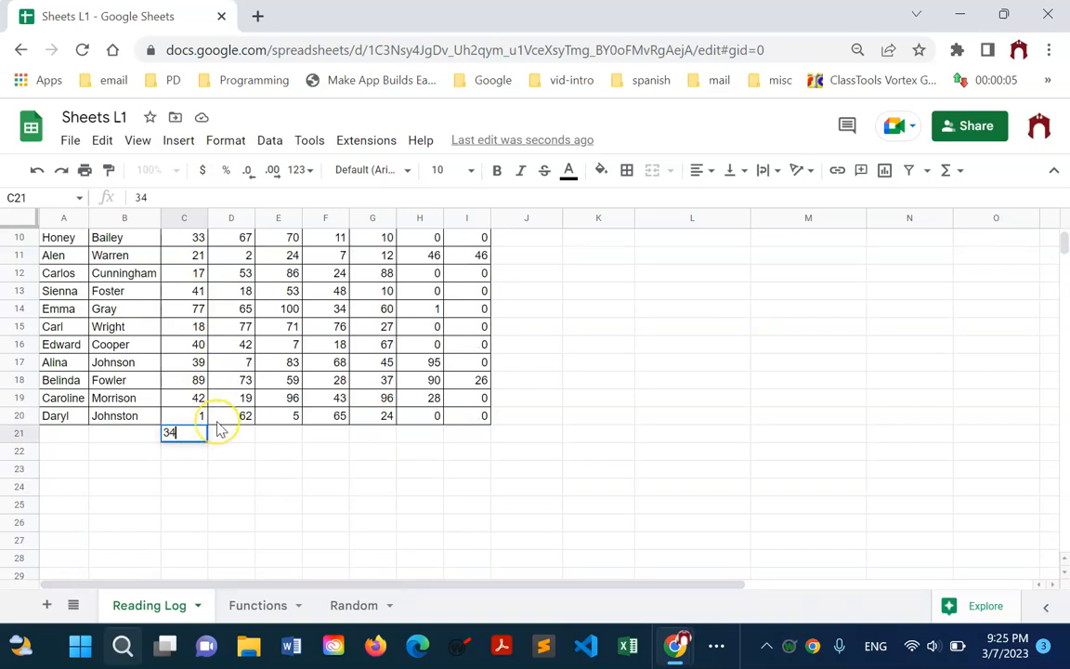
{"action": "key", "text": "Return"}
{"action": "scroll", "coordinate": [215, 426], "scroll_direction": "up", "scroll_amount": 3}
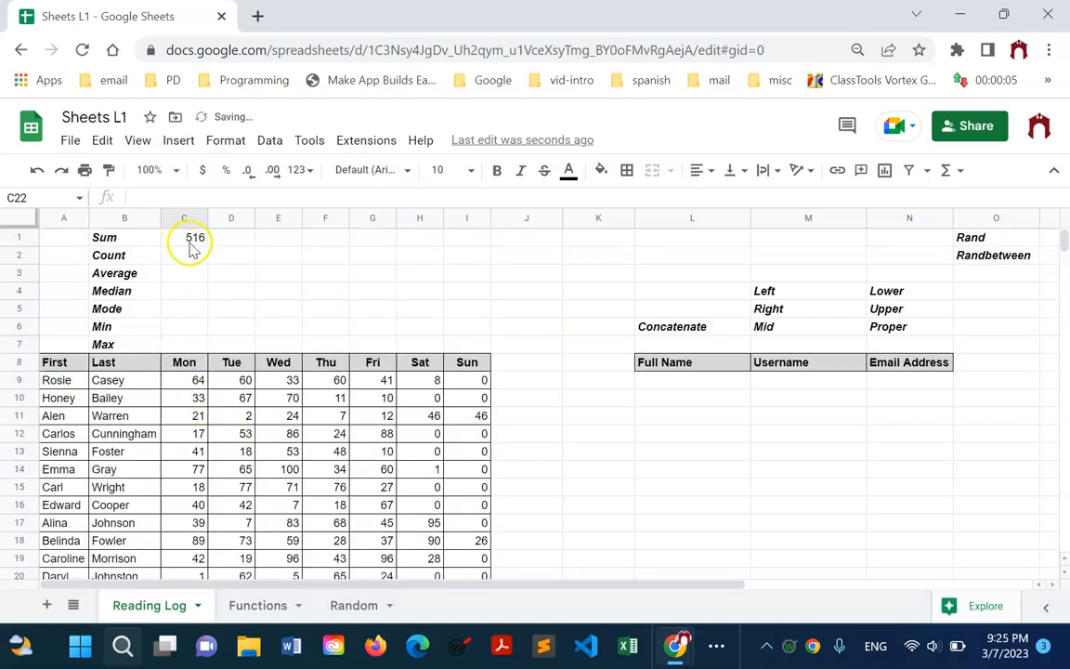
Step: Delete the test value from C21
{"action": "scroll", "coordinate": [212, 363], "scroll_direction": "down", "scroll_amount": 5}
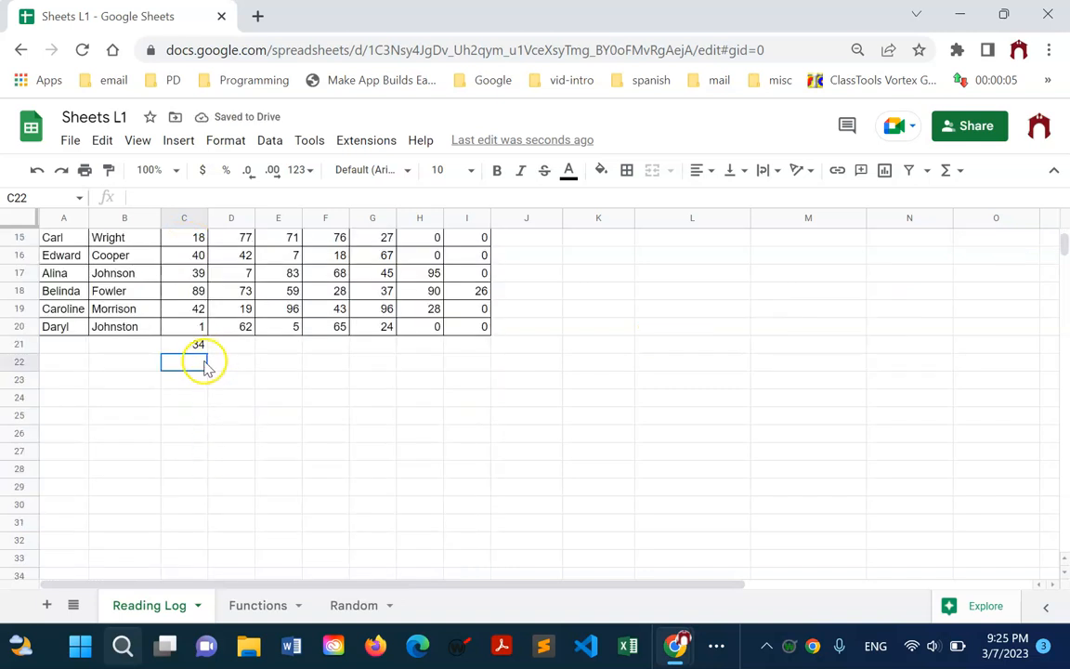
{"action": "left_click", "coordinate": [200, 351]}
{"action": "key", "text": "Delete"}
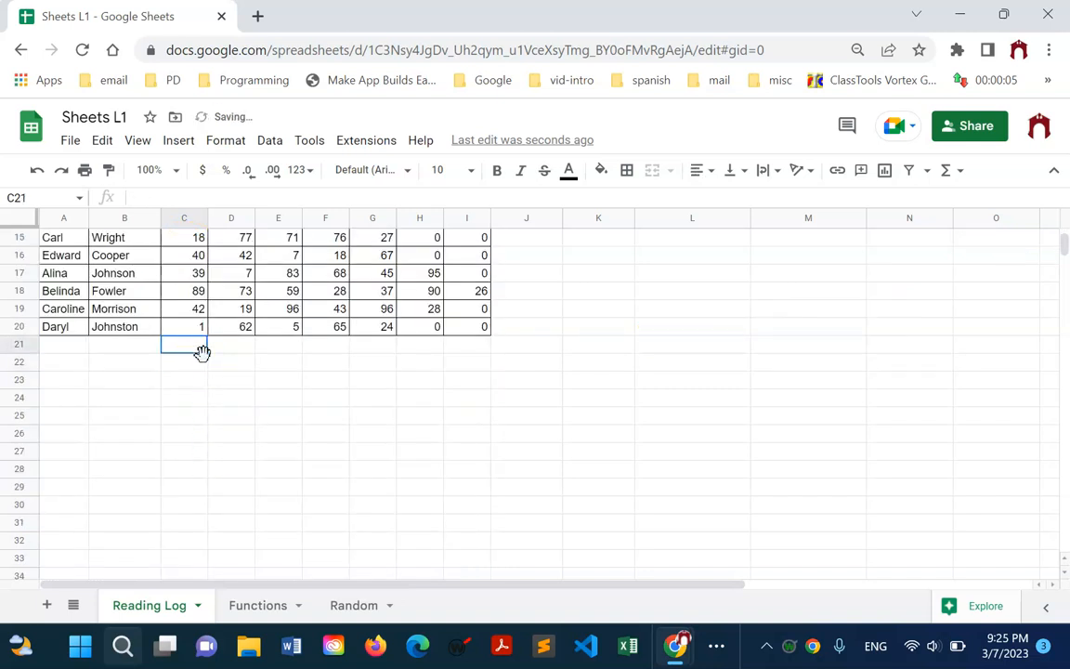
{"action": "scroll", "coordinate": [201, 351], "scroll_direction": "up", "scroll_amount": 5}
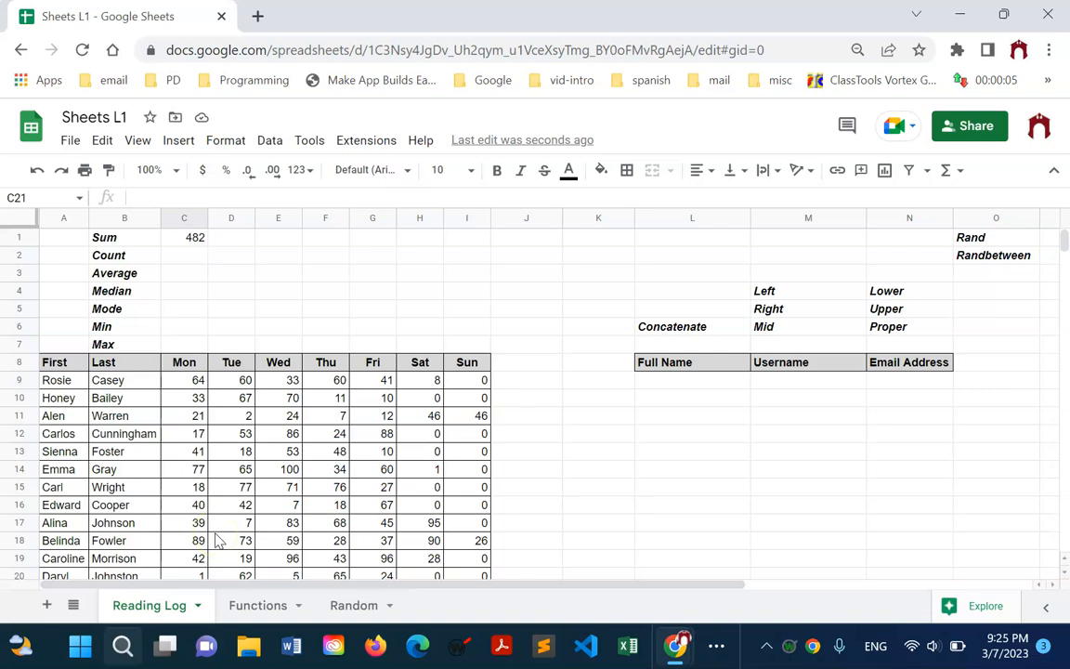
Step: Fill the sum formula from C1 down into C2 and compare the cell references in both formulas
{"action": "left_click", "coordinate": [204, 238]}
{"action": "left_click_drag", "start_coordinate": [208, 247], "coordinate": [208, 260]}
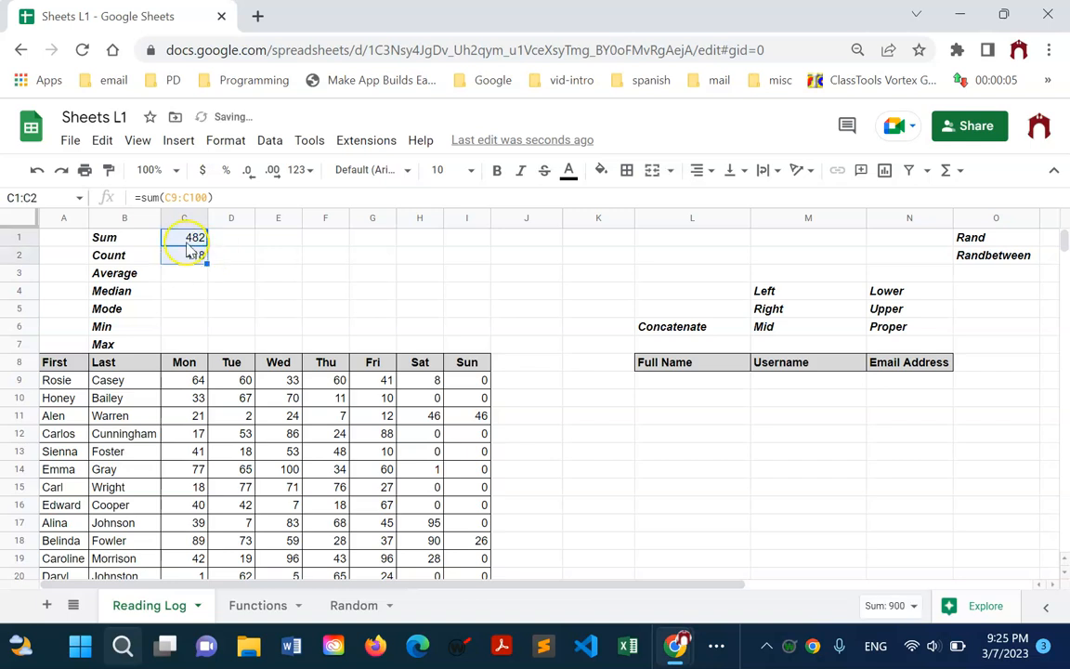
{"action": "left_click", "coordinate": [195, 238]}
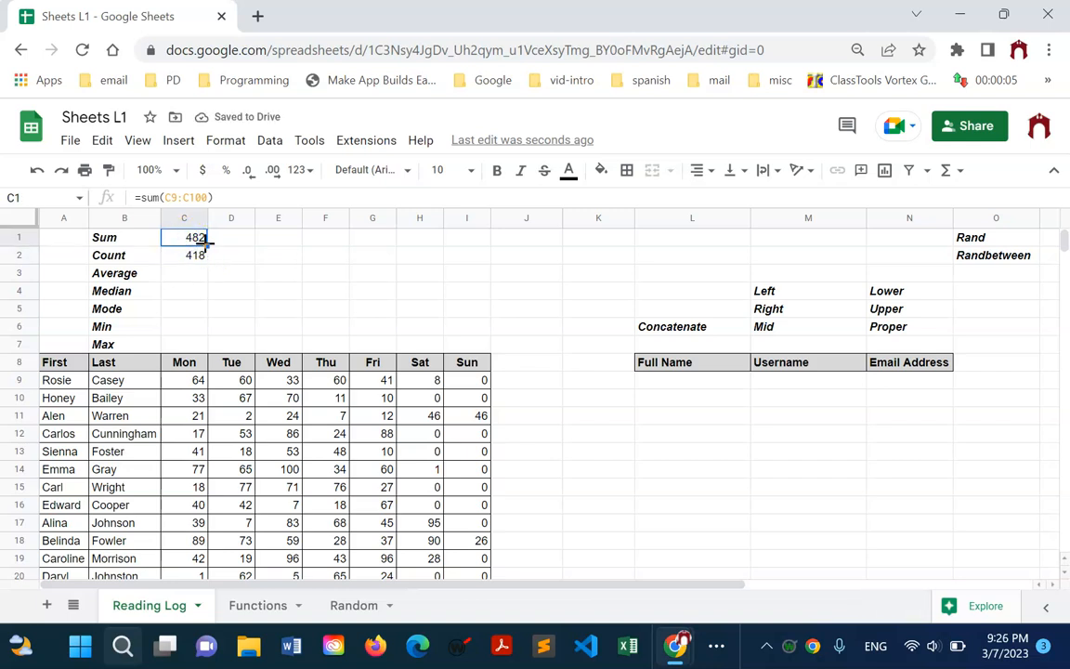
{"action": "left_click", "coordinate": [195, 258]}
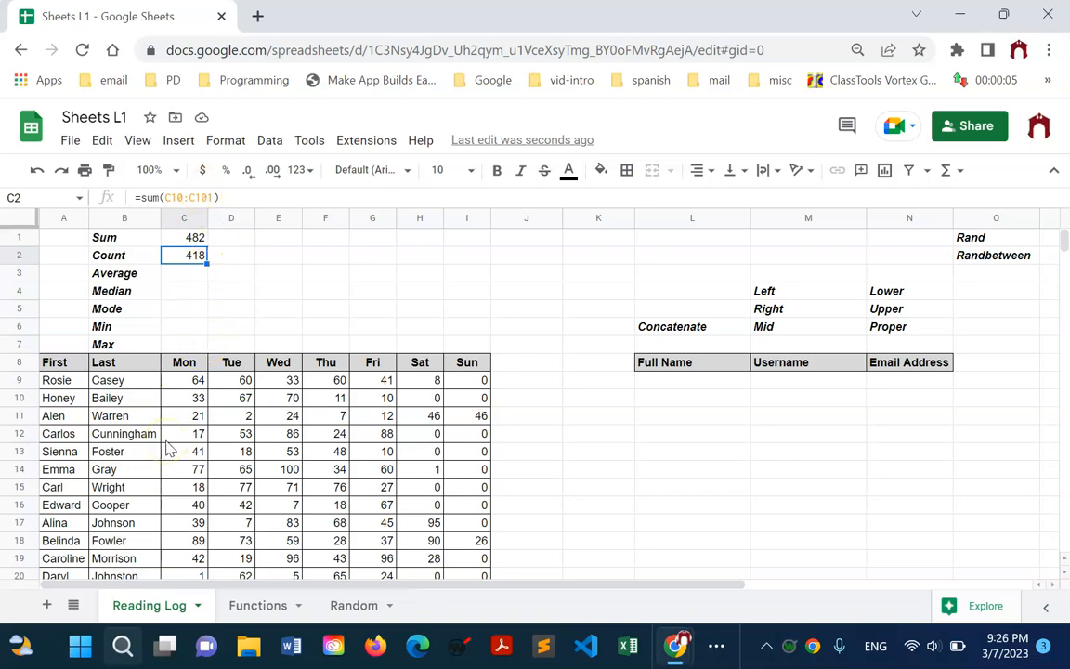
{"action": "left_click", "coordinate": [198, 381]}
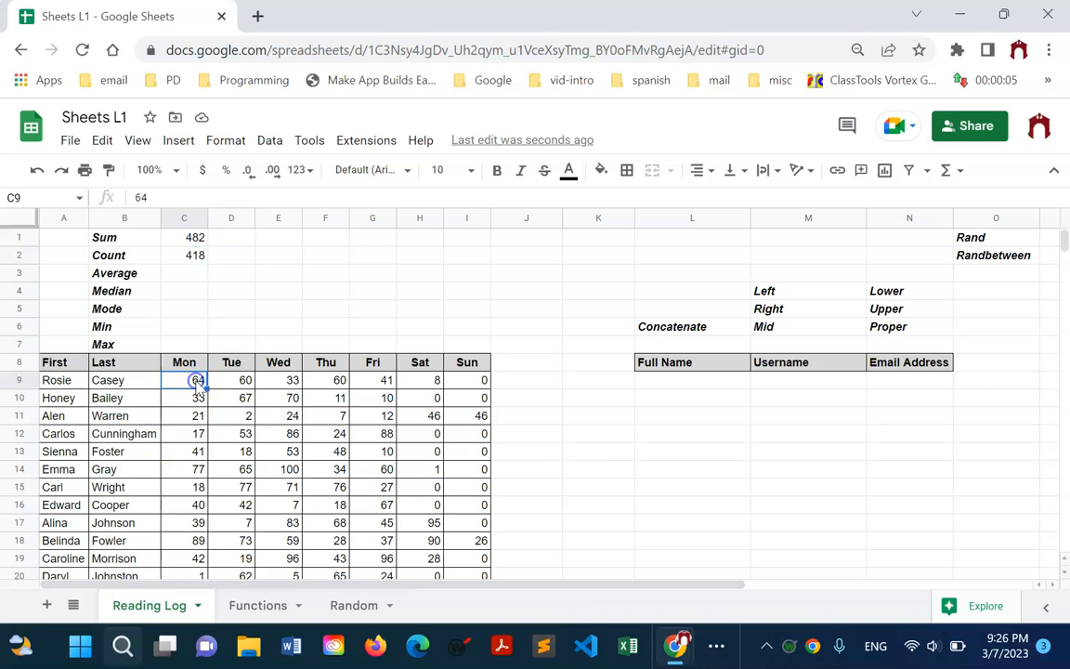
Step: Lock the row references in the C1 formula so that it reads =sum(C$9:C$100)
{"action": "left_click", "coordinate": [197, 238]}
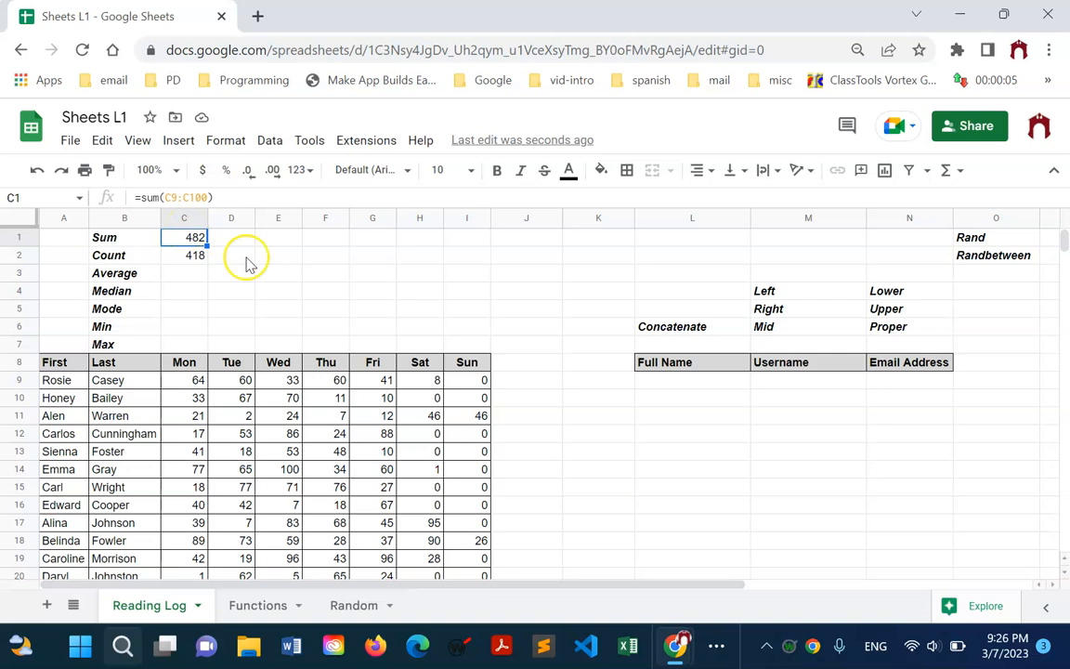
{"action": "left_click", "coordinate": [173, 198]}
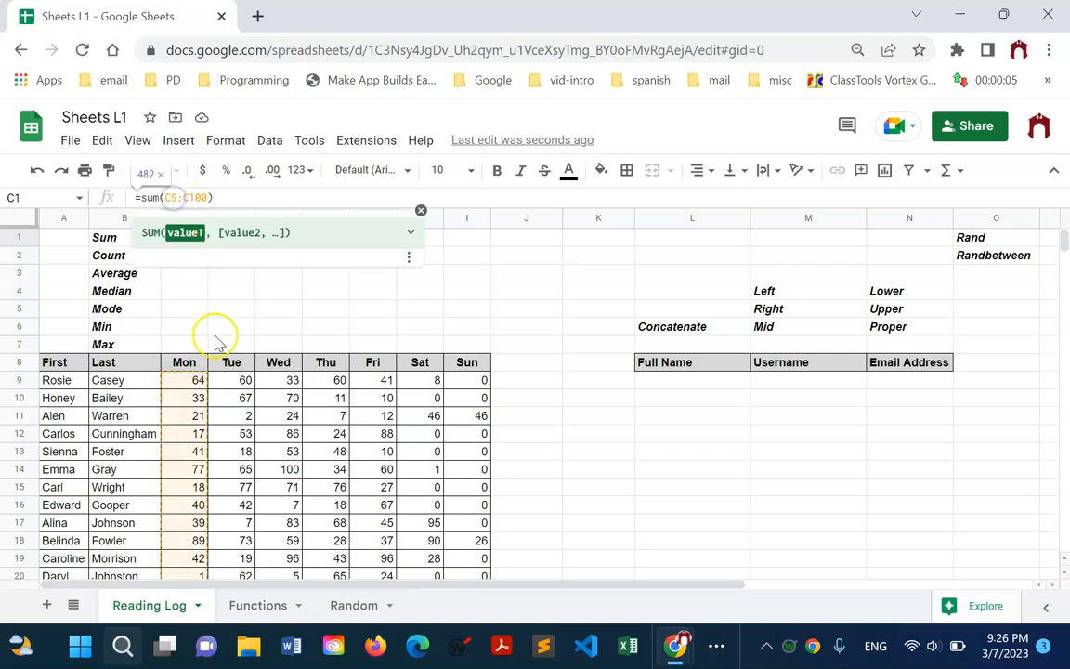
{"action": "type", "text": "$"}
{"action": "left_click", "coordinate": [200, 197]}
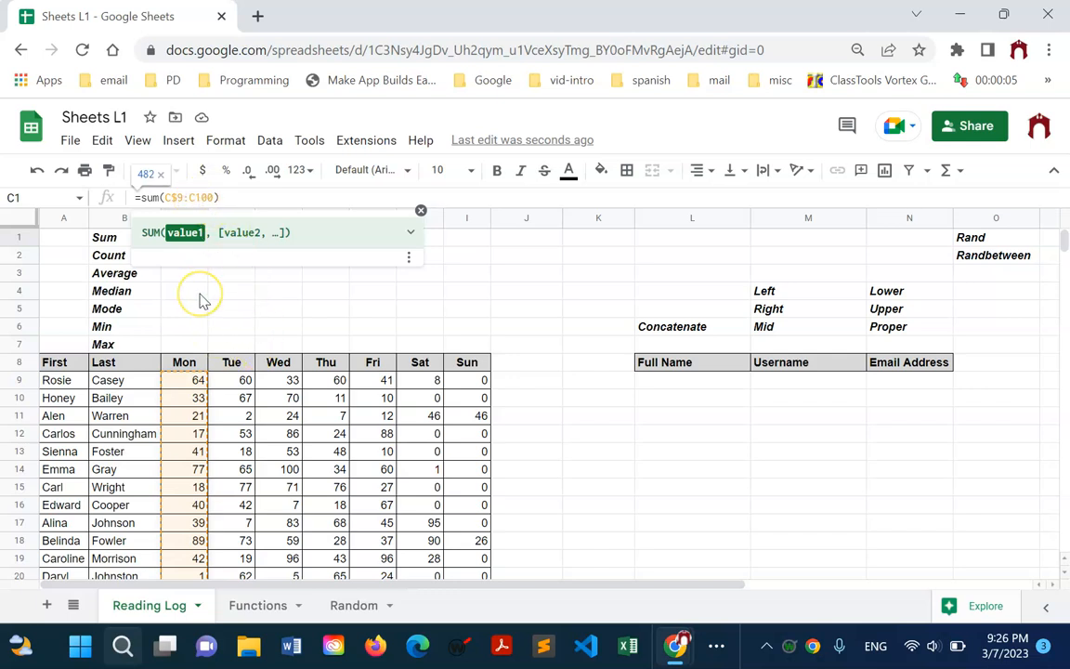
{"action": "type", "text": "$"}
{"action": "key", "text": "Return"}
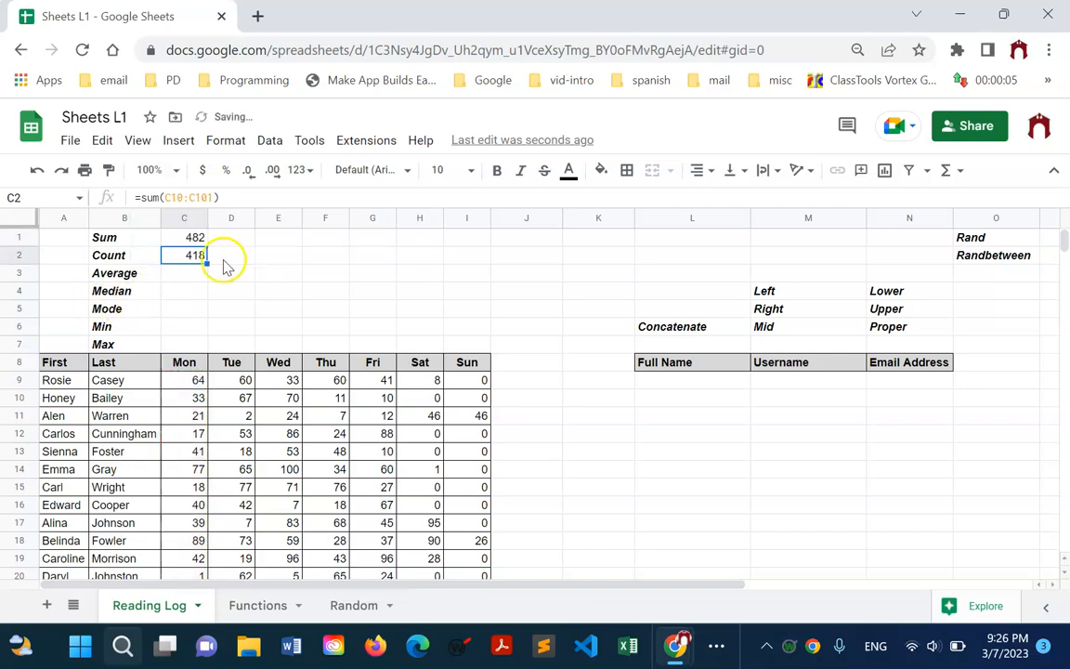
Step: Fill the C1 formula down into C2 and change its function to COUNT over C$9:C$100
{"action": "left_click", "coordinate": [201, 240]}
{"action": "left_click_drag", "start_coordinate": [206, 245], "coordinate": [207, 262]}
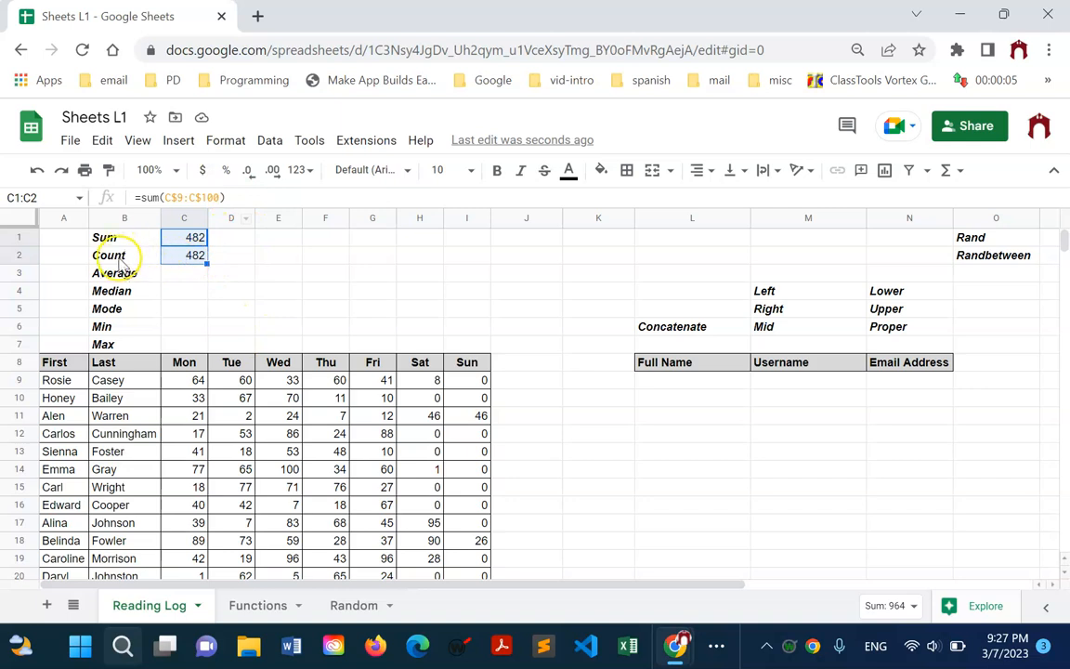
{"action": "left_click", "coordinate": [191, 260]}
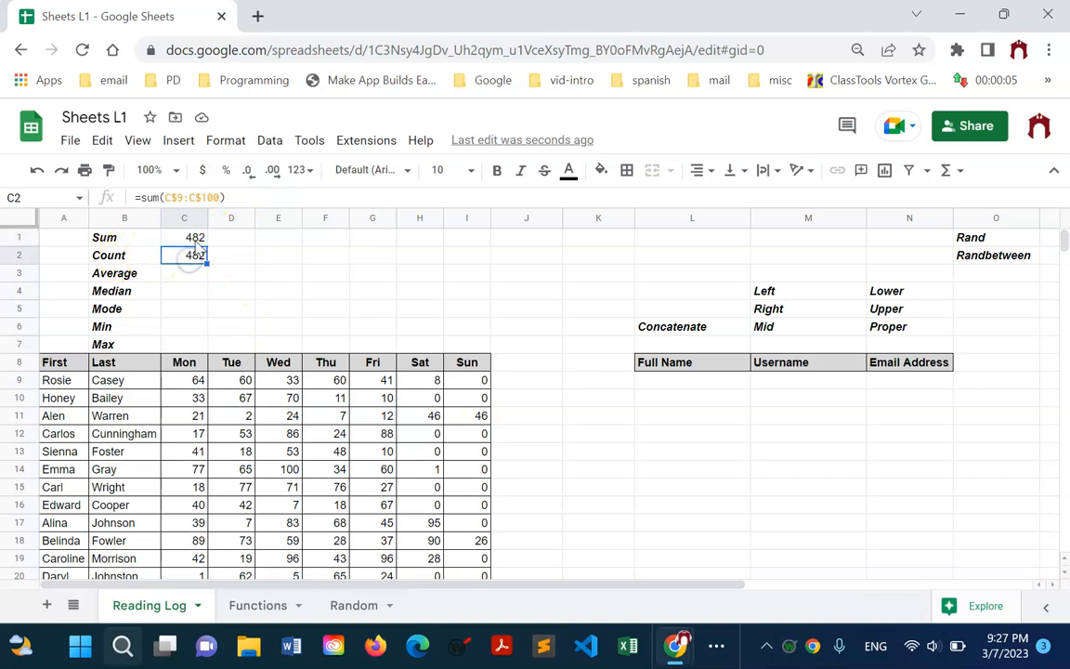
{"action": "left_click", "coordinate": [153, 197]}
{"action": "key", "text": "BackSpace"}
{"action": "key", "text": "BackSpace"}
{"action": "key", "text": "BackSpace"}
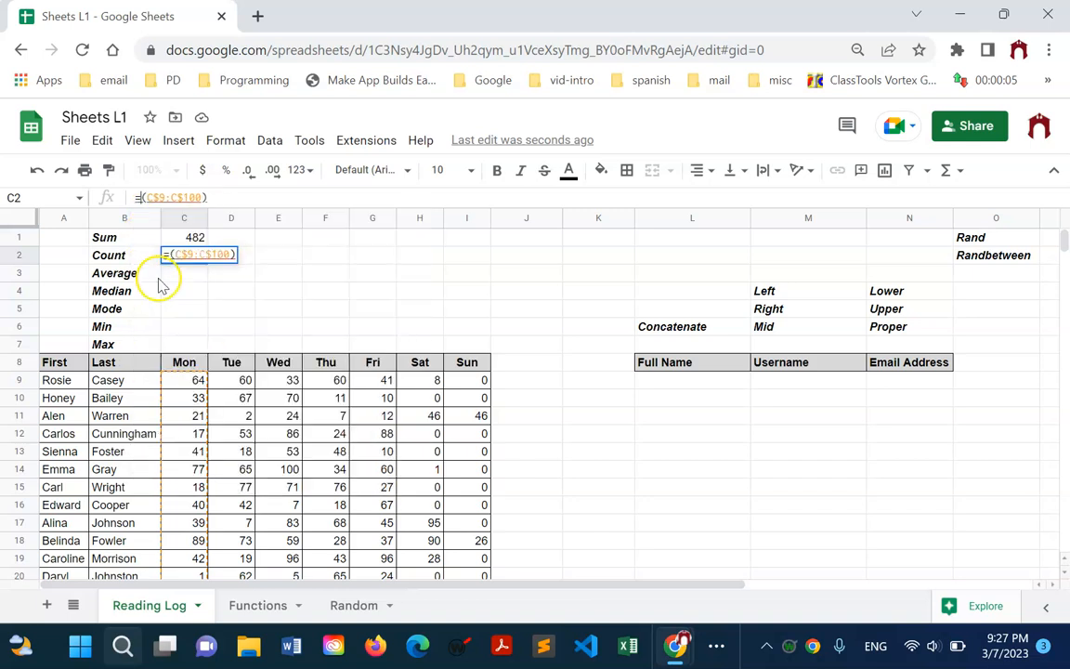
{"action": "type", "text": "count"}
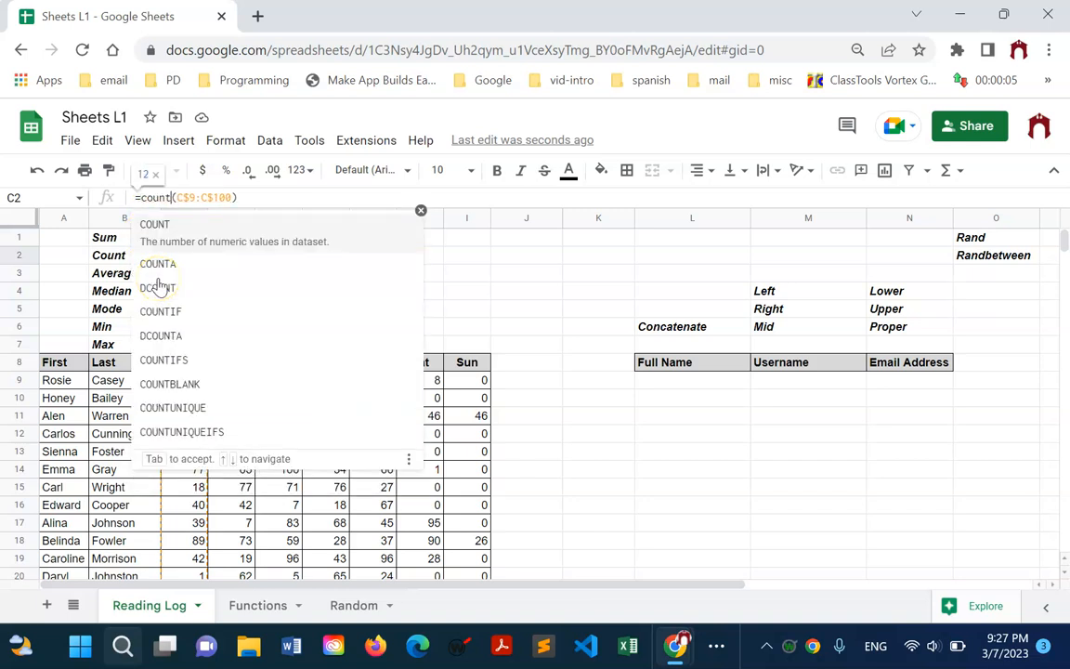
{"action": "key", "text": "Tab"}
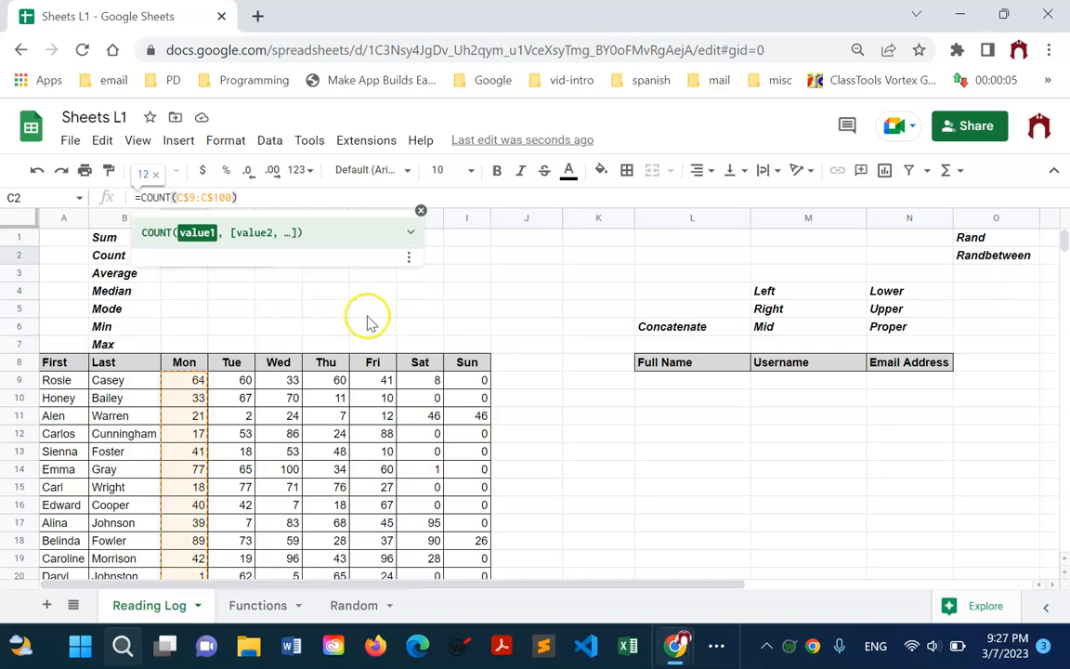
{"action": "key", "text": "Return"}
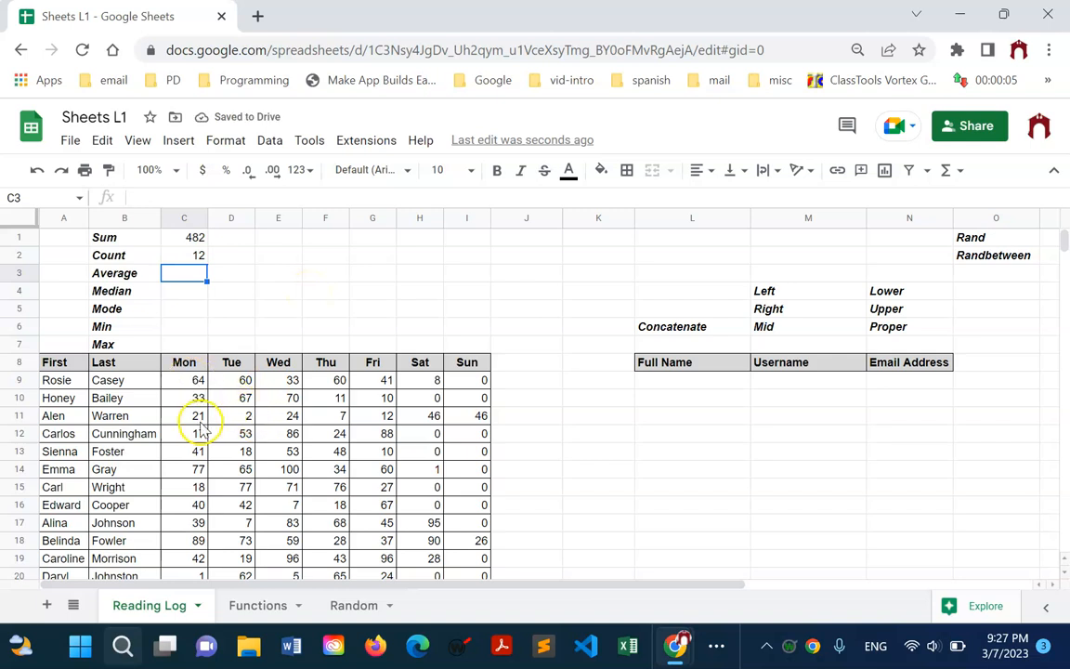
{"action": "left_click", "coordinate": [193, 386]}
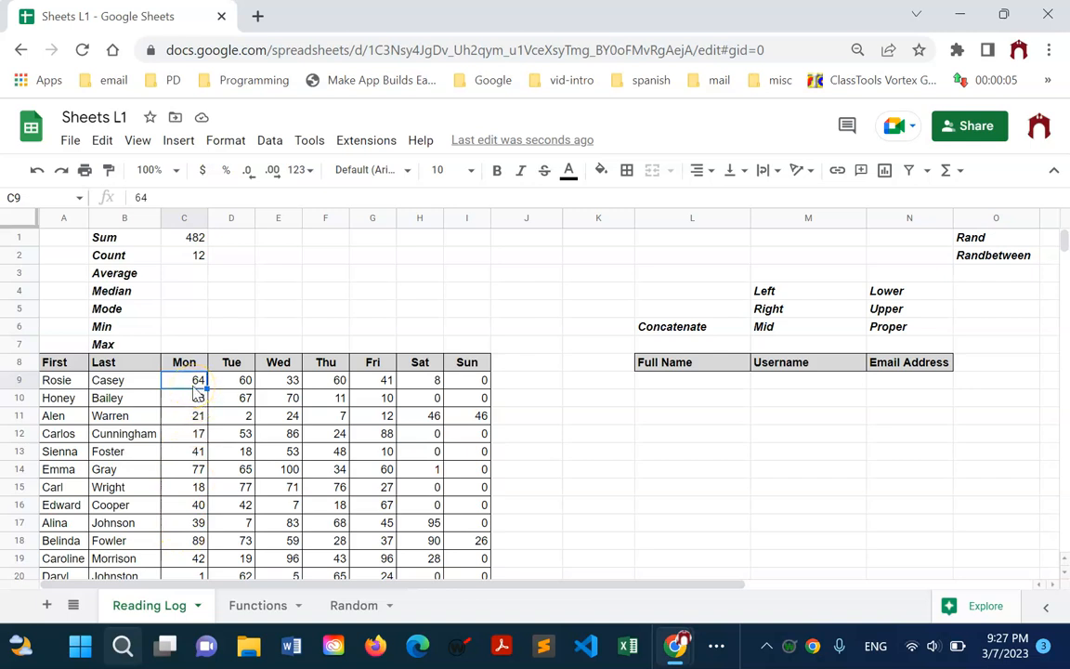
{"action": "scroll", "coordinate": [204, 414], "scroll_direction": "down", "scroll_amount": 3}
{"action": "scroll", "coordinate": [213, 432], "scroll_direction": "up", "scroll_amount": 3}
Step: Copy the sum formula from C1 and paste it into the Average cell C3
{"action": "left_click", "coordinate": [203, 281]}
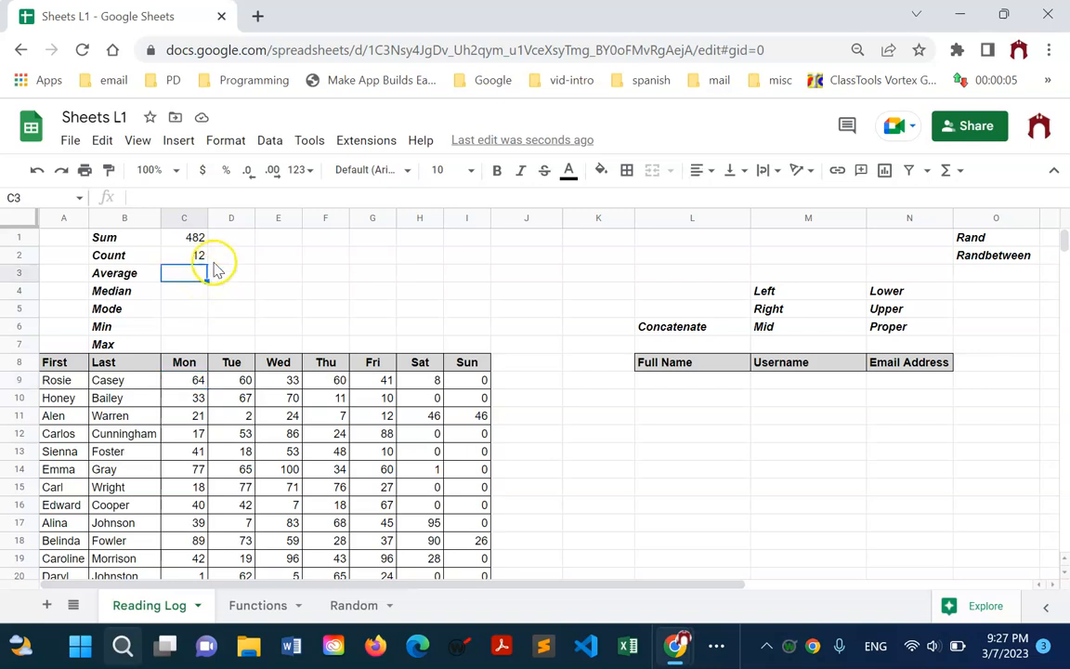
{"action": "left_click", "coordinate": [200, 238]}
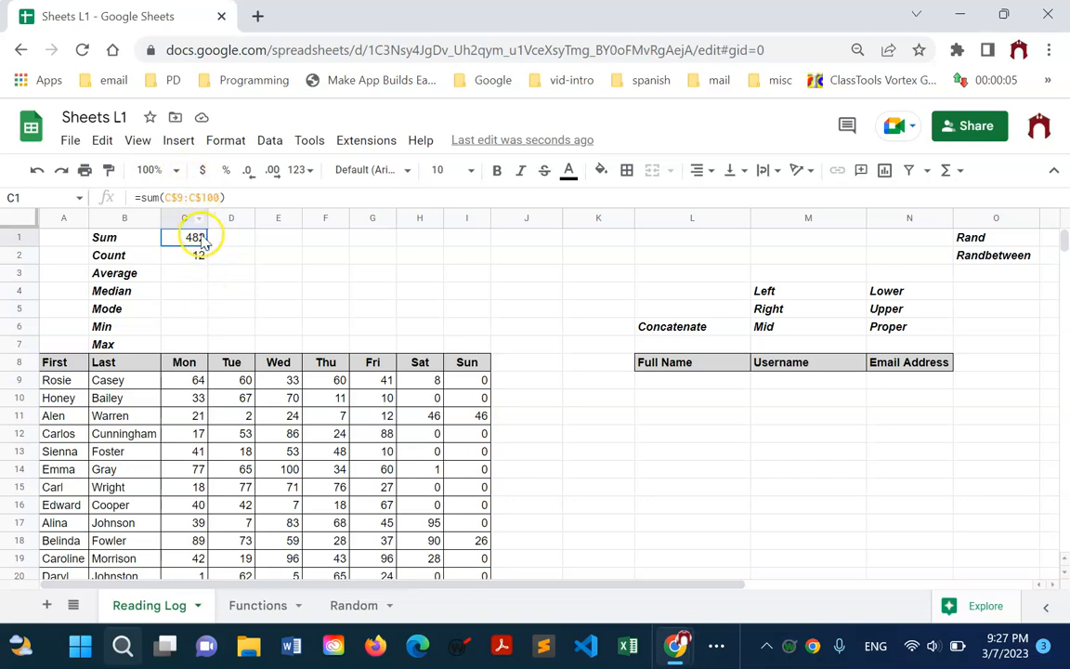
{"action": "key", "text": "ctrl+c"}
{"action": "left_click", "coordinate": [199, 276]}
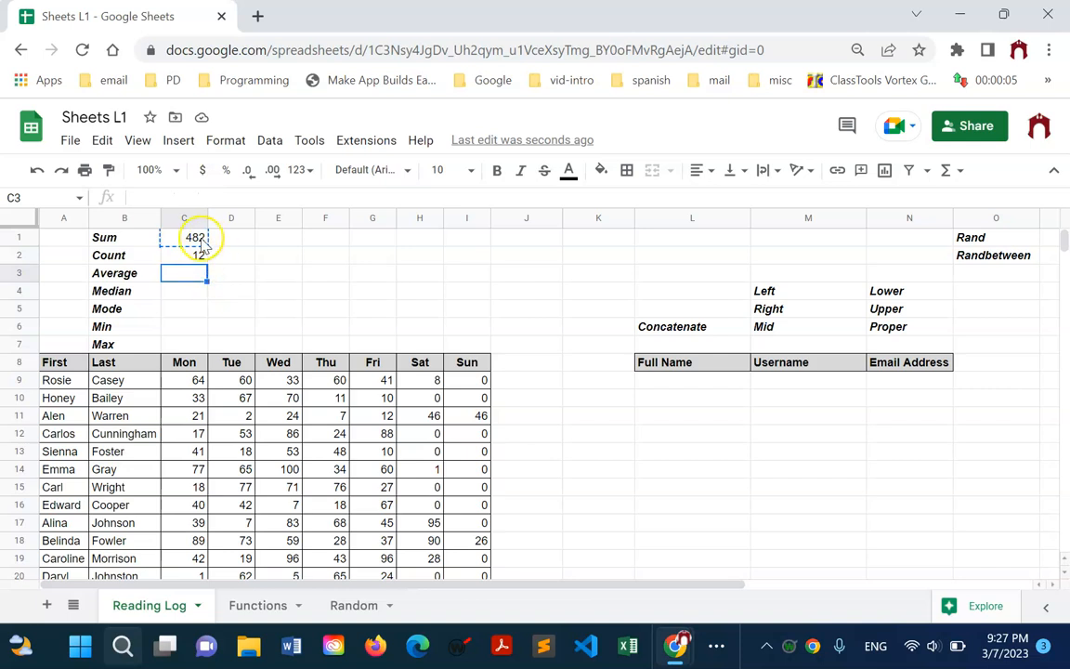
{"action": "left_click", "coordinate": [200, 243]}
{"action": "right_click", "coordinate": [201, 242]}
{"action": "left_click", "coordinate": [246, 216]}
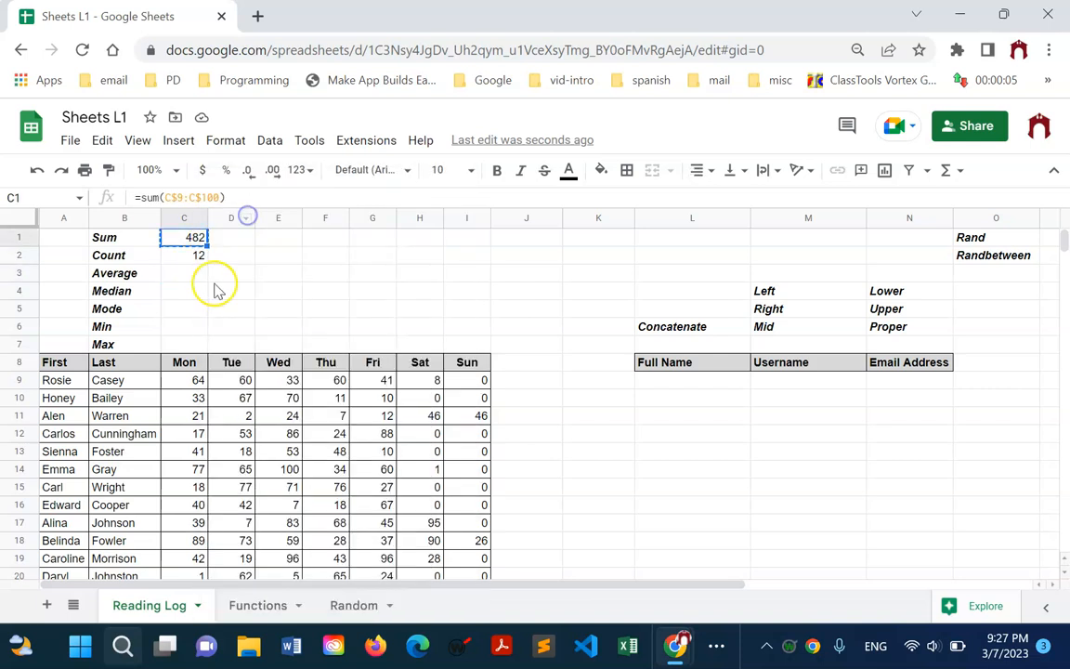
{"action": "left_click", "coordinate": [185, 275]}
{"action": "right_click", "coordinate": [189, 277]}
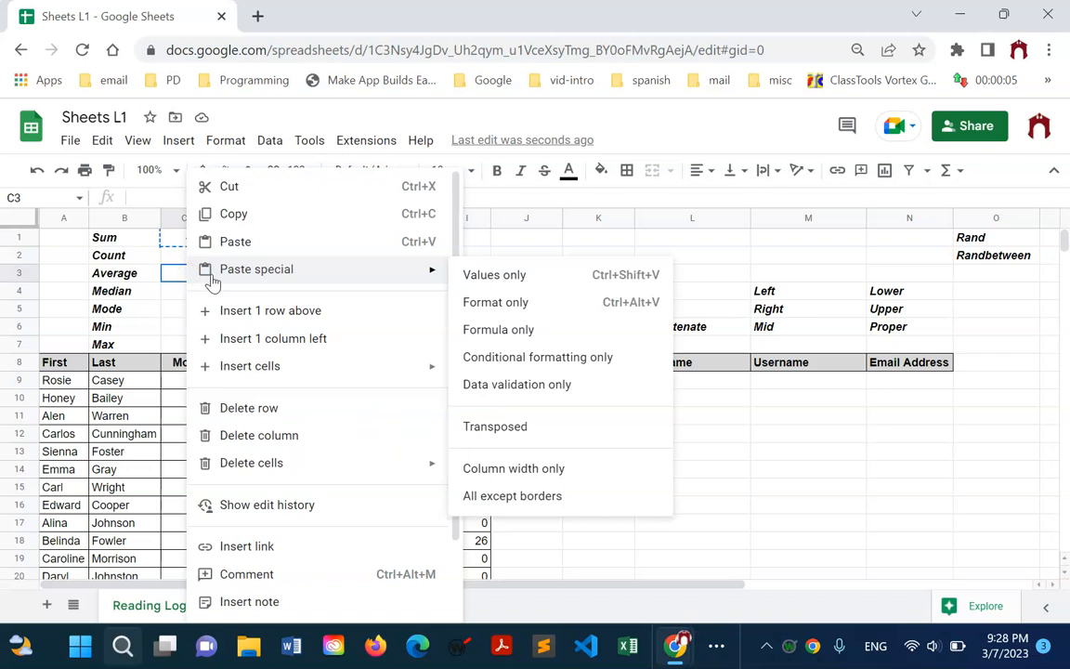
{"action": "left_click", "coordinate": [236, 244]}
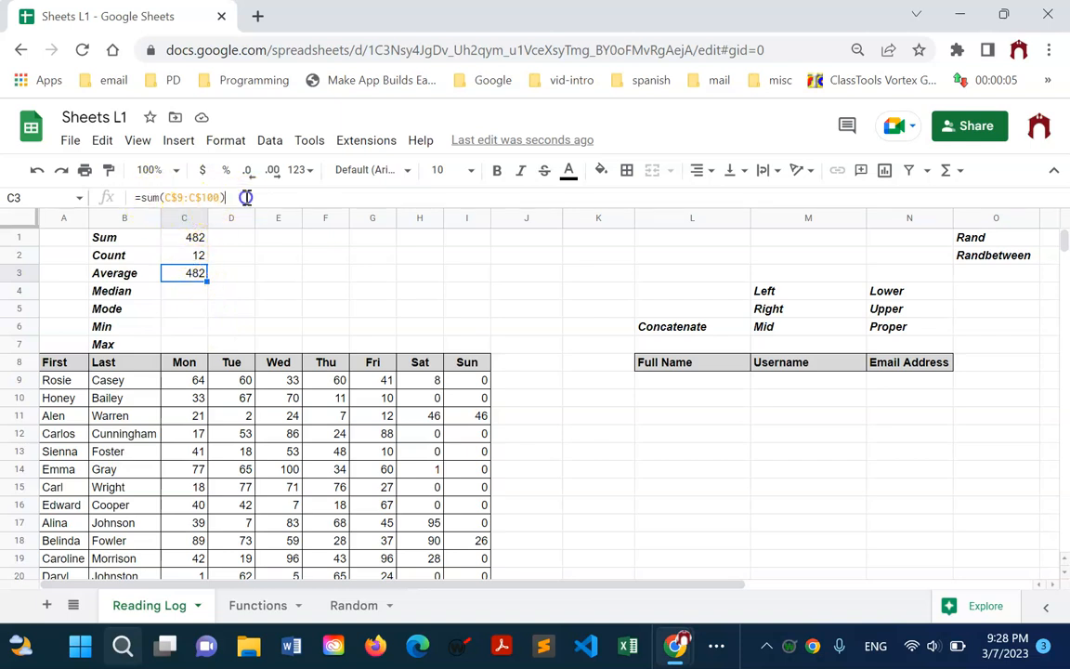
Step: Extend the C3 formula to divide by the count so that it reads =sum(C$9:C$100)/COUNT(C$9:C$100)
{"action": "left_click_drag", "start_coordinate": [246, 197], "coordinate": [139, 205]}
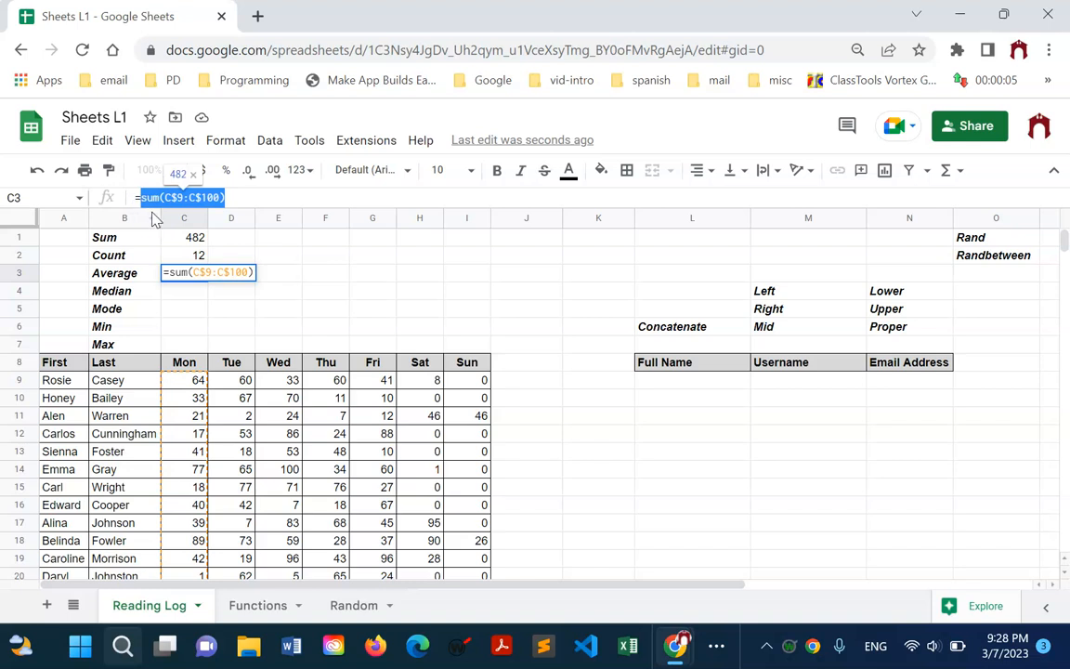
{"action": "left_click", "coordinate": [243, 198]}
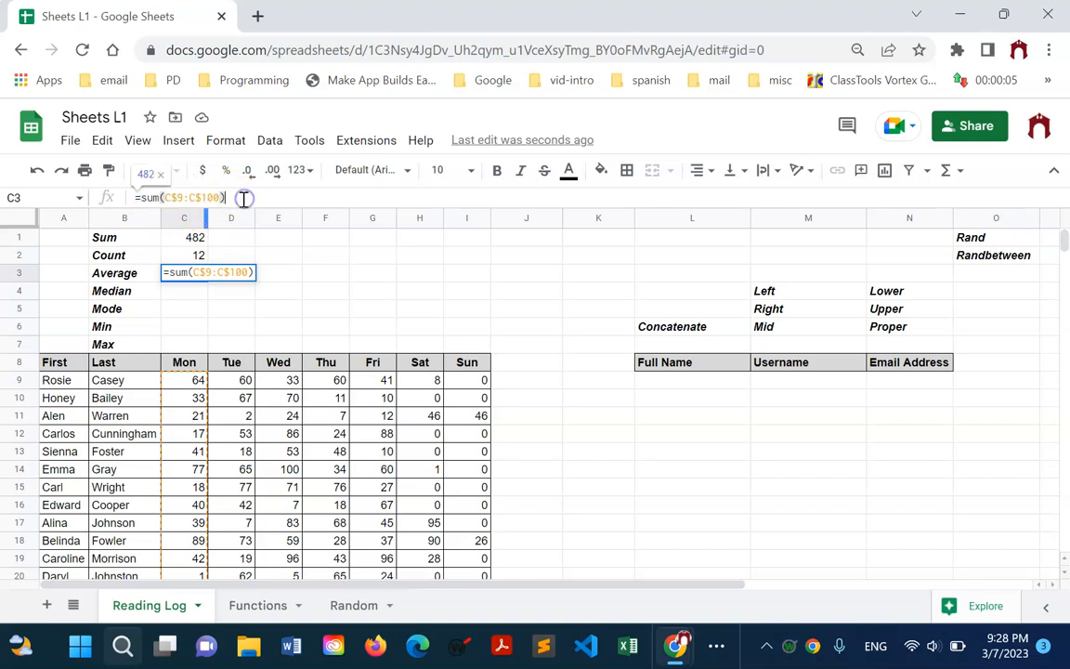
{"action": "type", "text": "/"}
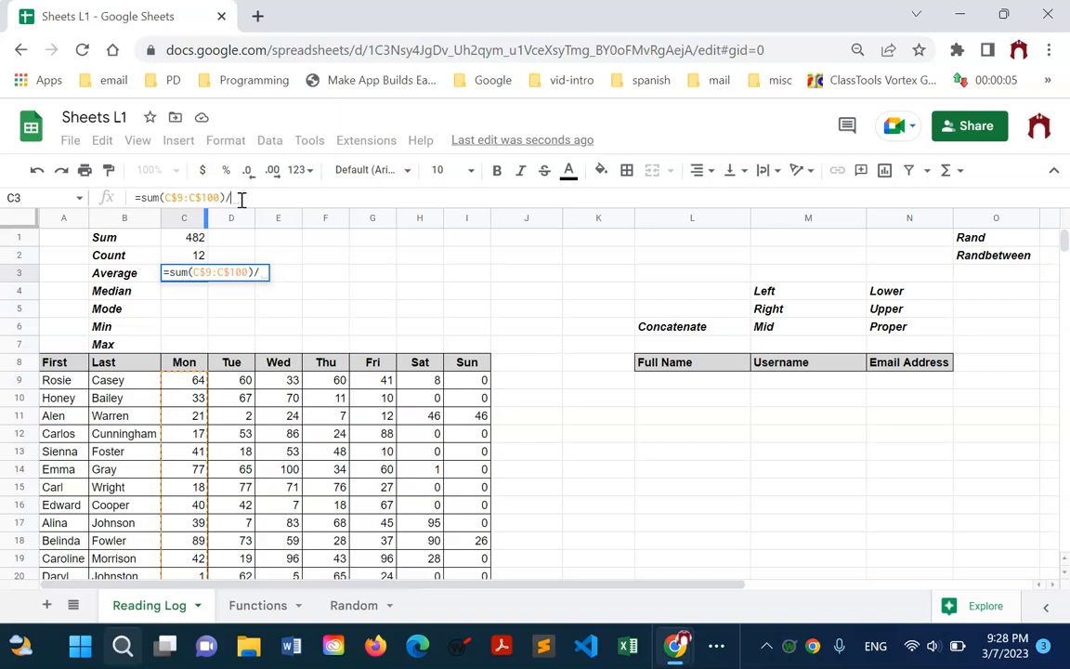
{"action": "type", "text": "count"}
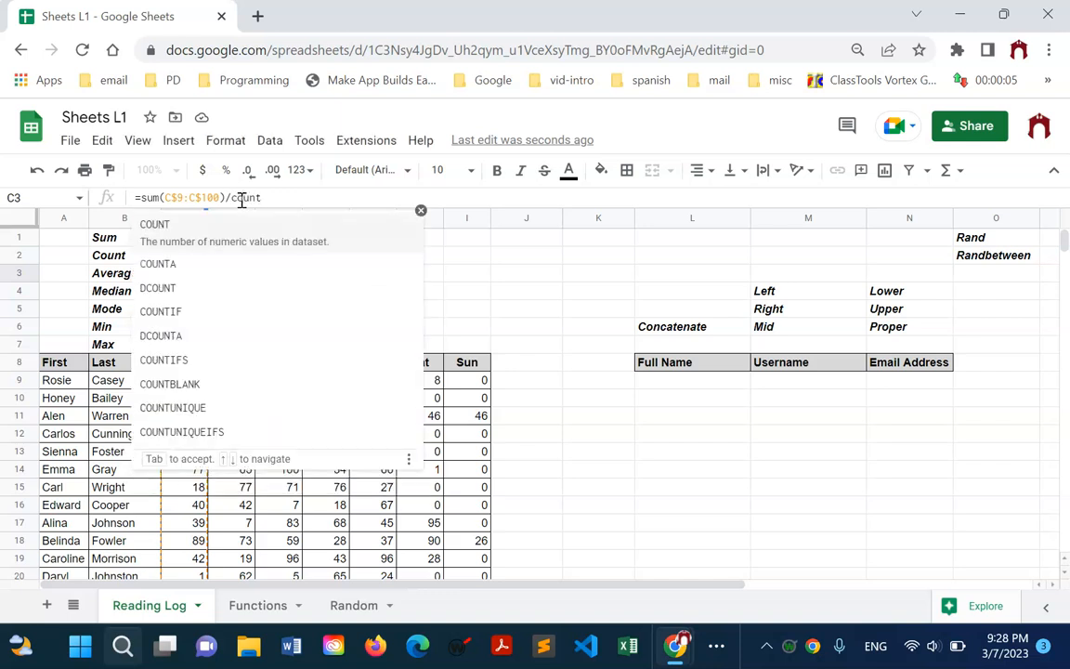
{"action": "key", "text": "ctrl+v"}
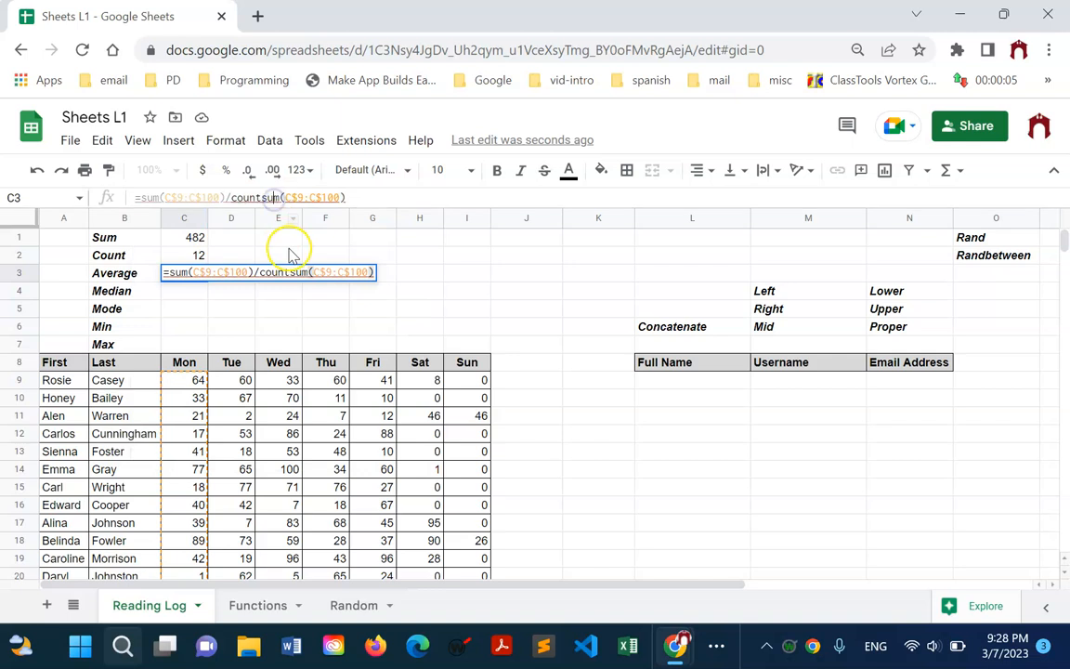
{"action": "key", "text": "BackSpace"}
{"action": "key", "text": "BackSpace"}
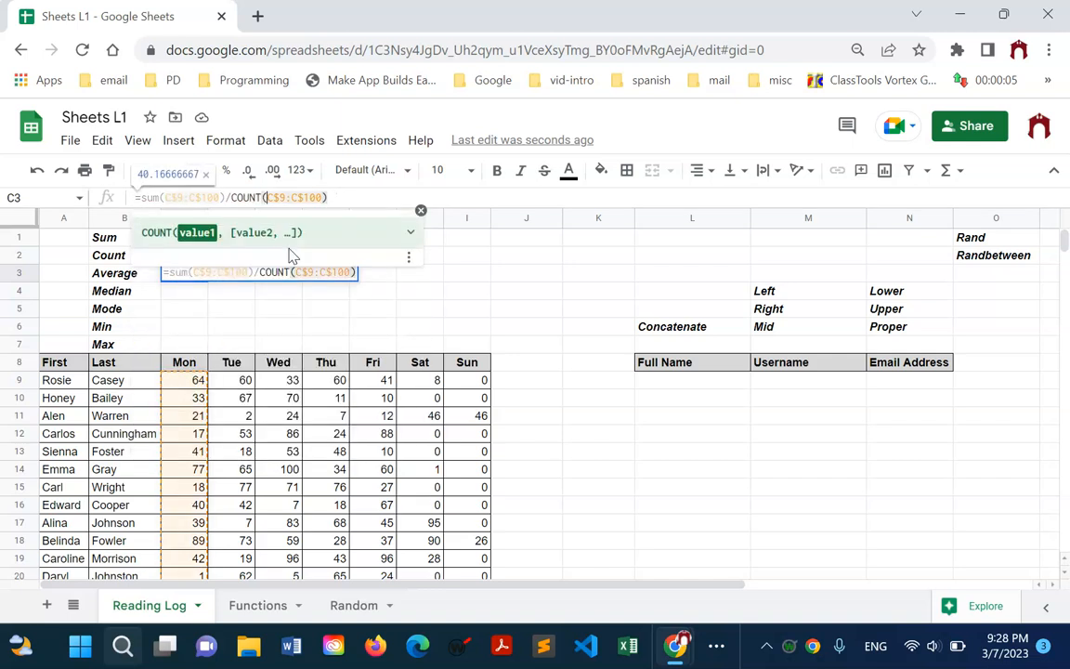
{"action": "key", "text": "Return"}
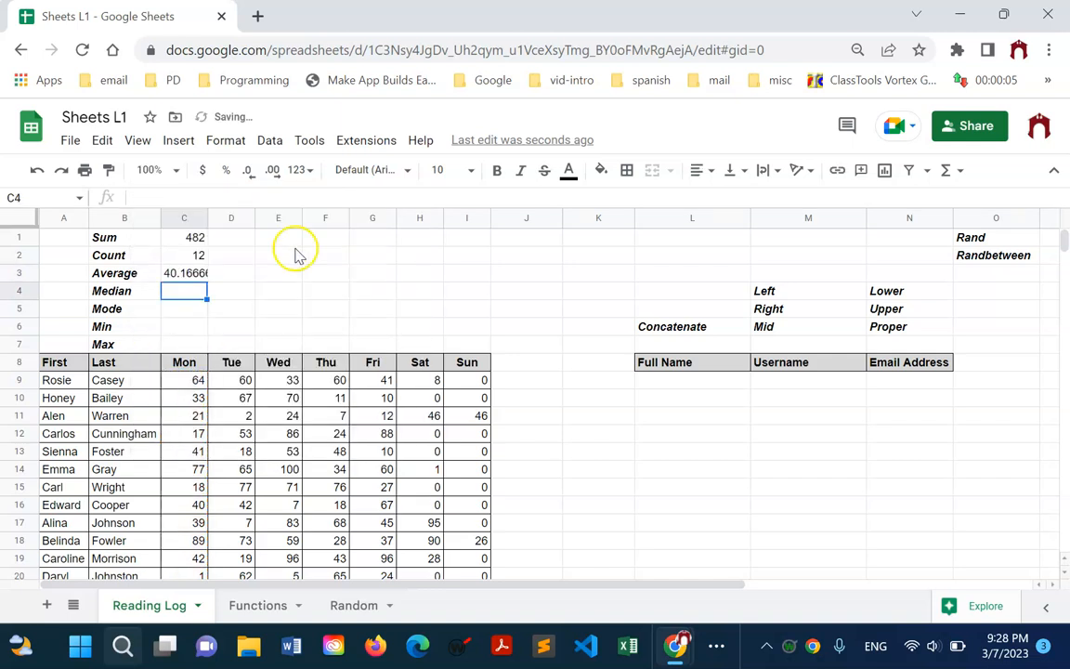
{"action": "left_click", "coordinate": [197, 277]}
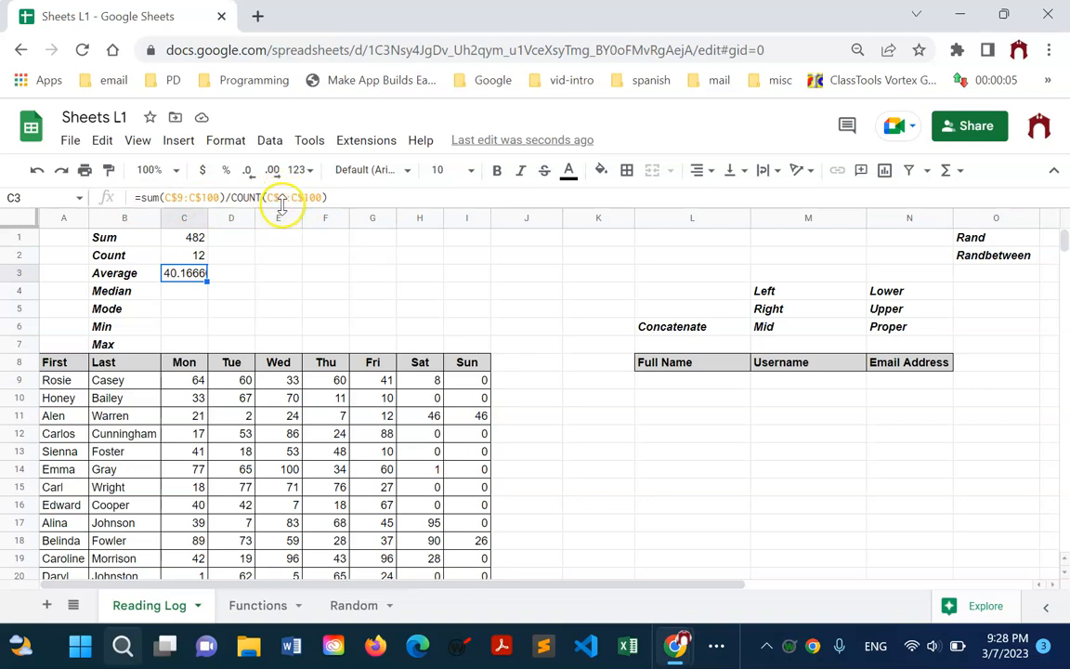
{"action": "left_click", "coordinate": [142, 197]}
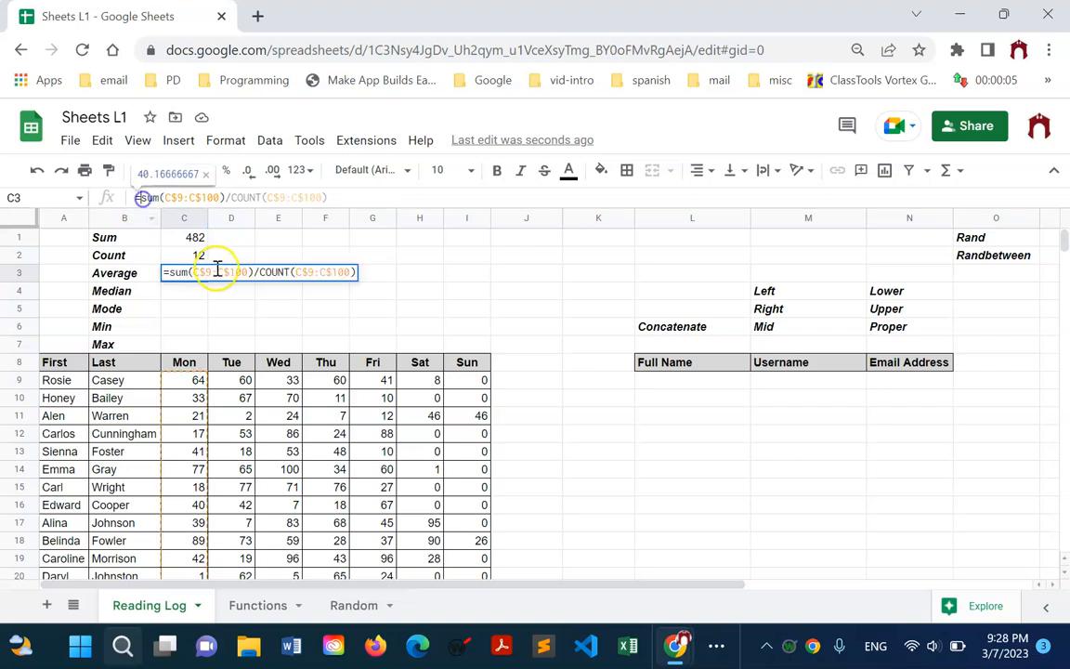
{"action": "key", "text": "Escape"}
{"action": "left_click", "coordinate": [238, 305]}
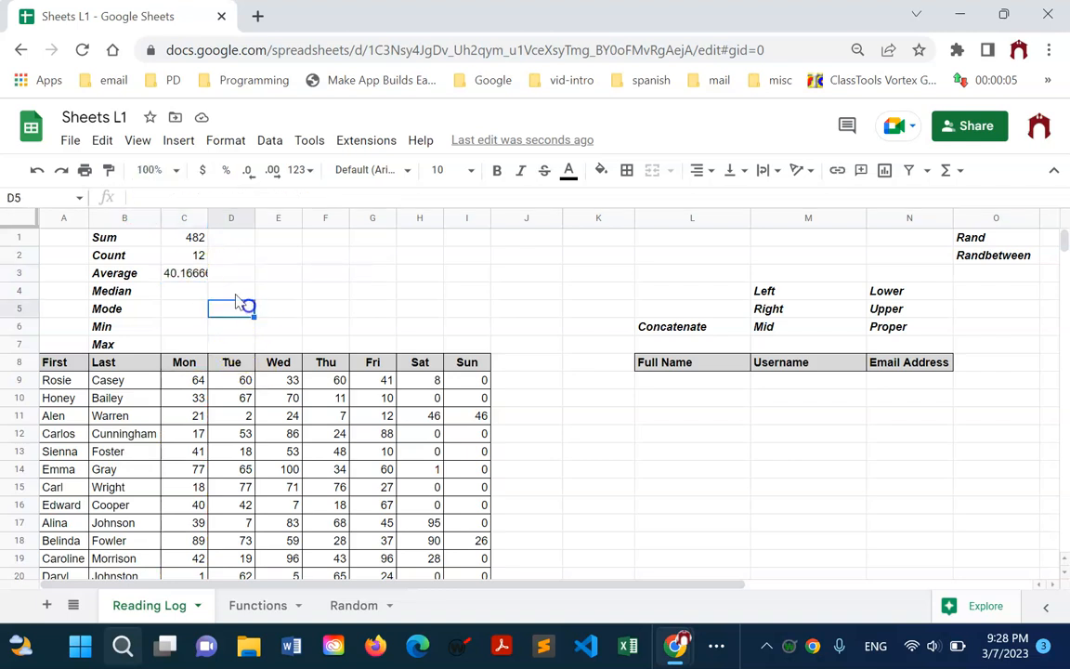
Step: Replace the formula in C3 with =average(C$9:C$100)
{"action": "left_click", "coordinate": [190, 272]}
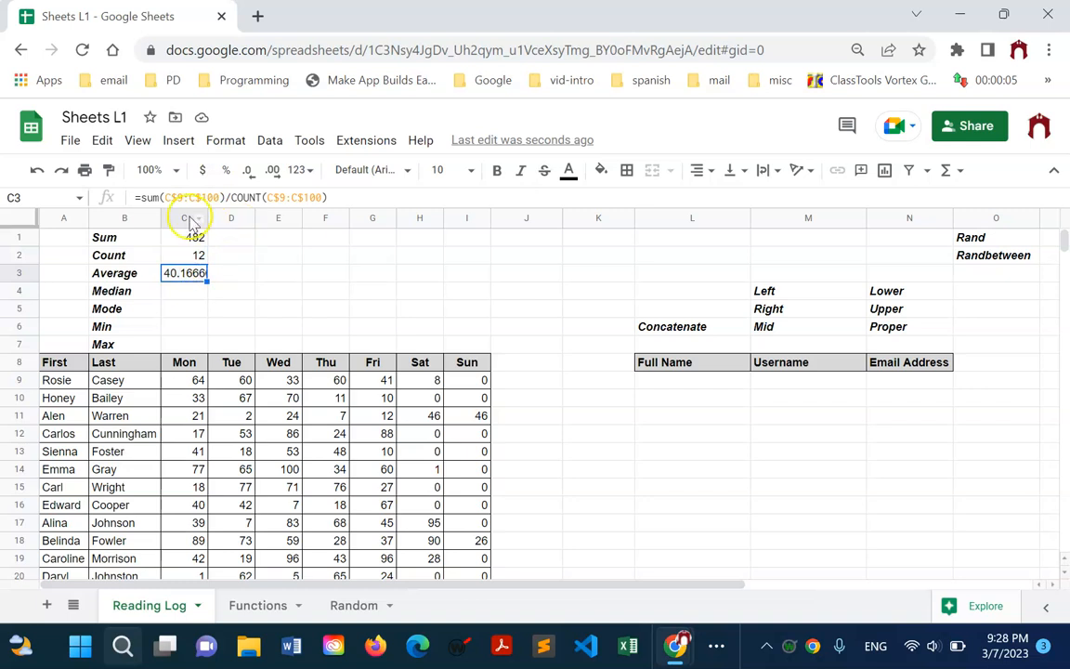
{"action": "left_click_drag", "start_coordinate": [144, 200], "coordinate": [633, 198]}
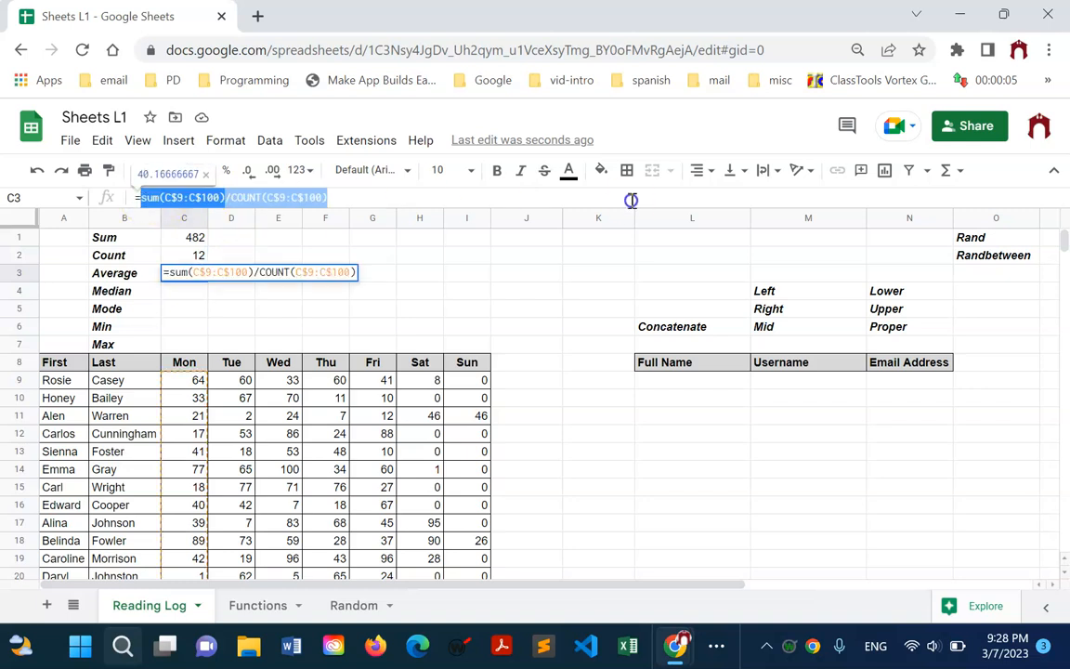
{"action": "type", "text": "=average"}
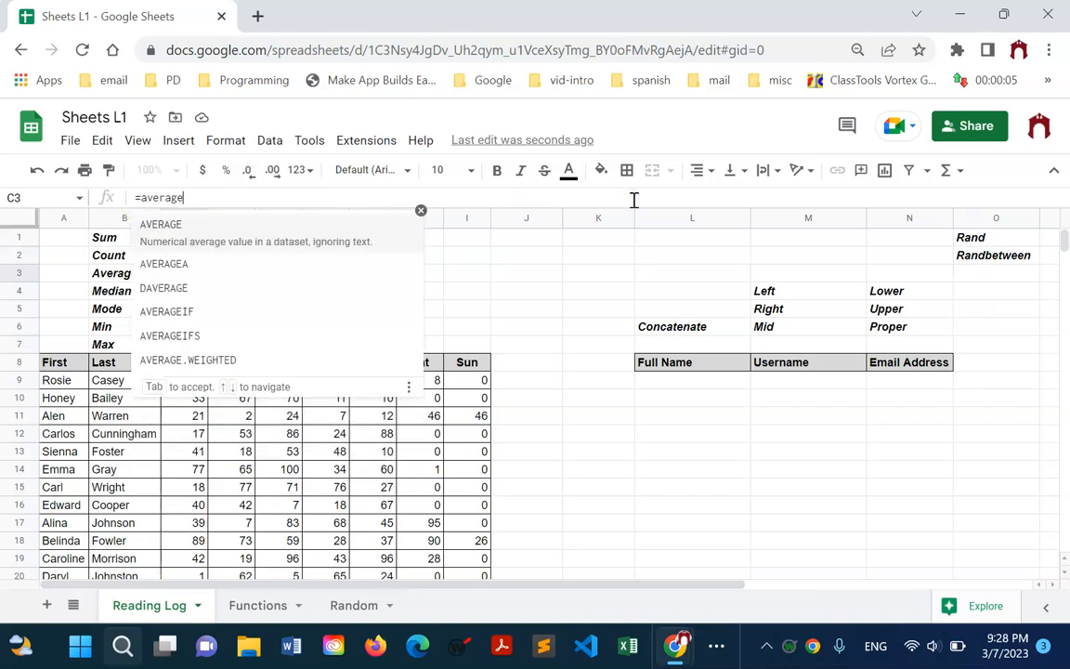
{"action": "type", "text": "(c"}
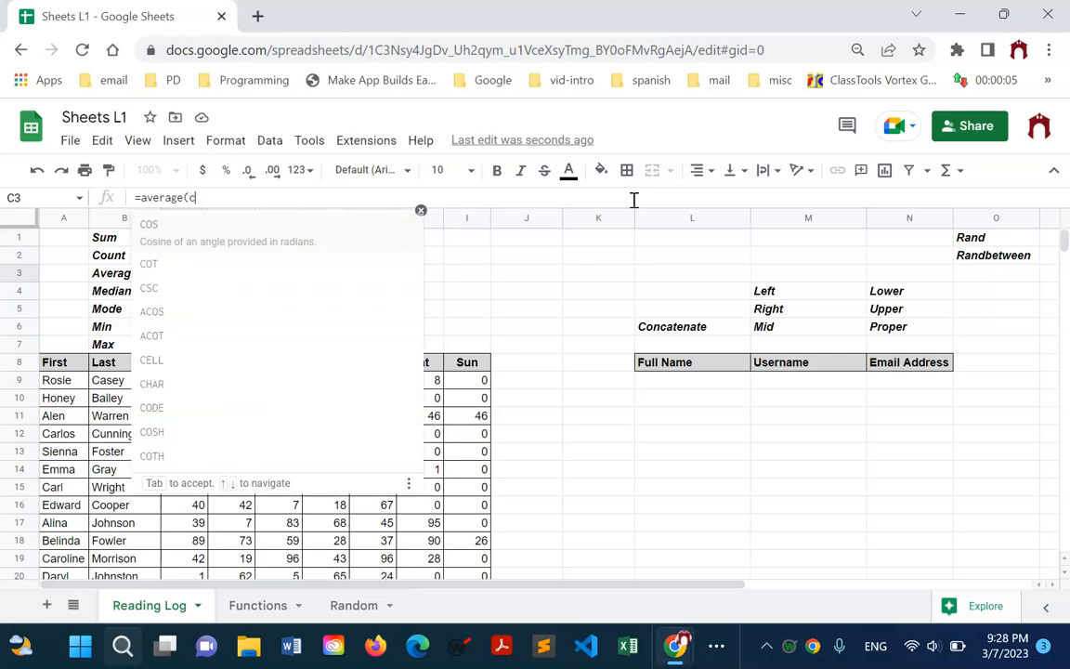
{"action": "type", "text": "$9:"}
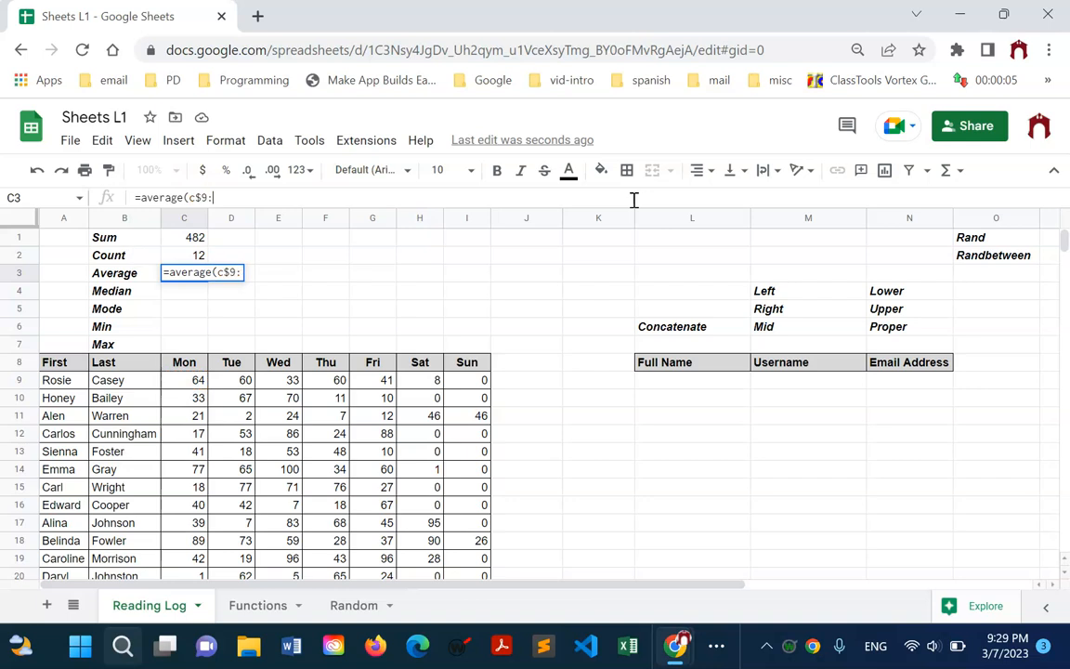
{"action": "type", "text": "c$100"}
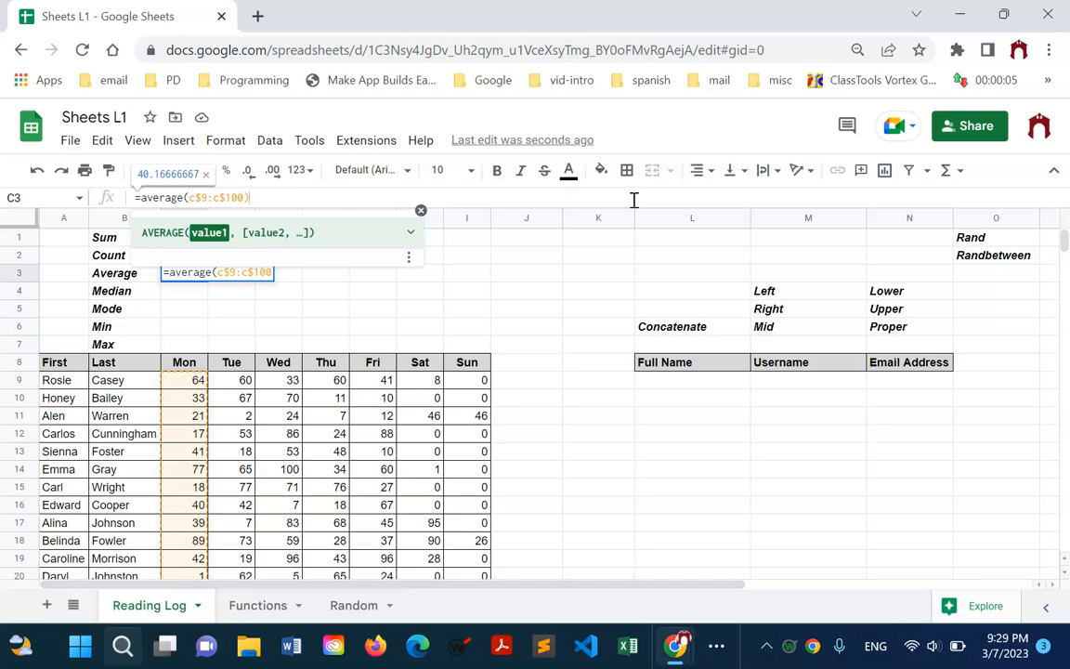
{"action": "type", "text": ")"}
{"action": "key", "text": "Return"}
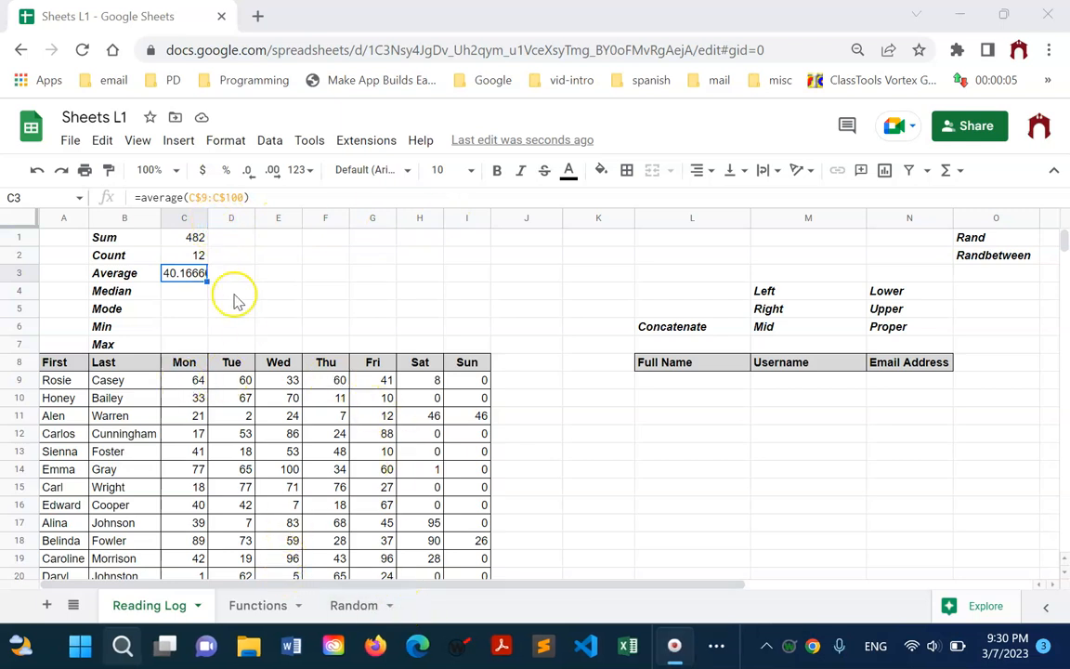
Step: Reduce the displayed decimals of the average in C3 to two places
{"action": "left_click", "coordinate": [190, 276]}
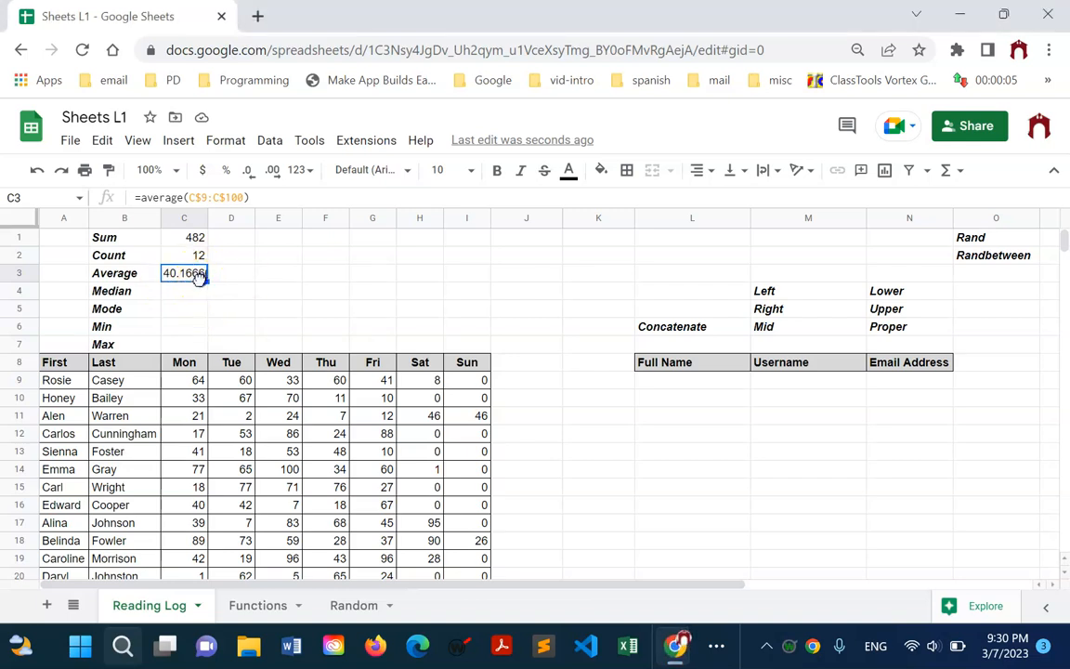
{"action": "left_click", "coordinate": [253, 175]}
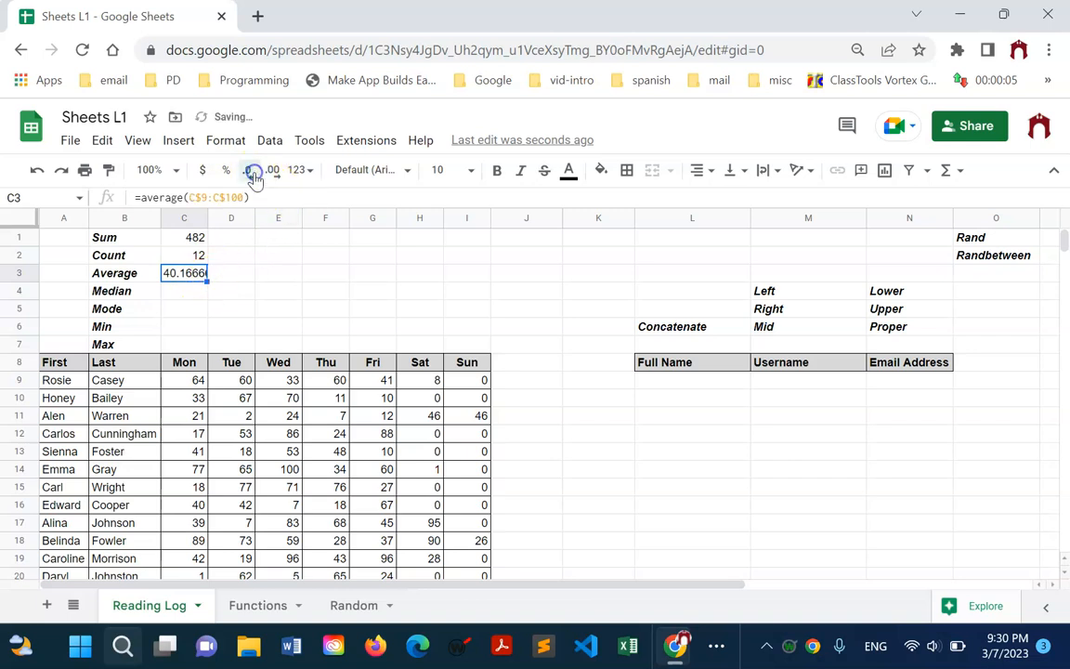
{"action": "left_click", "coordinate": [254, 174]}
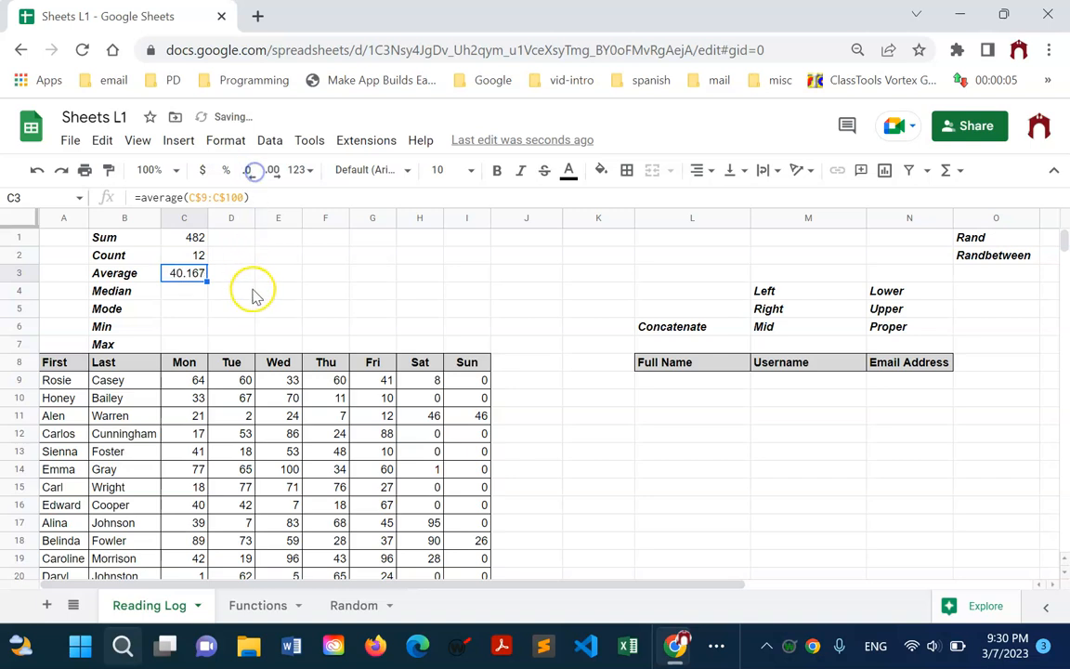
{"action": "left_click", "coordinate": [253, 177]}
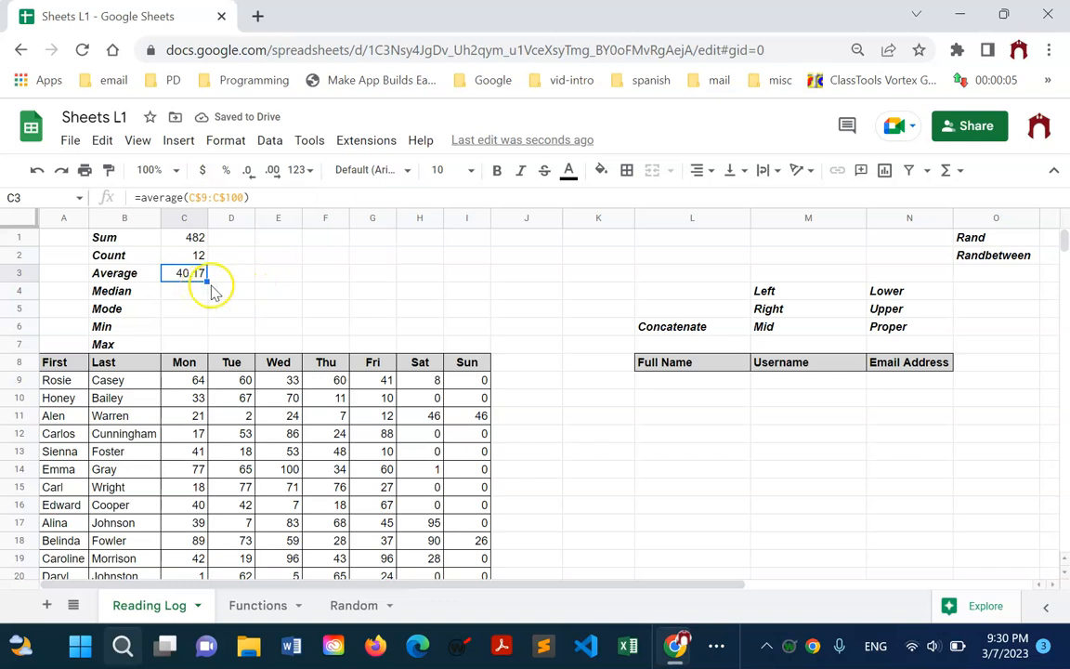
{"action": "left_click", "coordinate": [212, 290]}
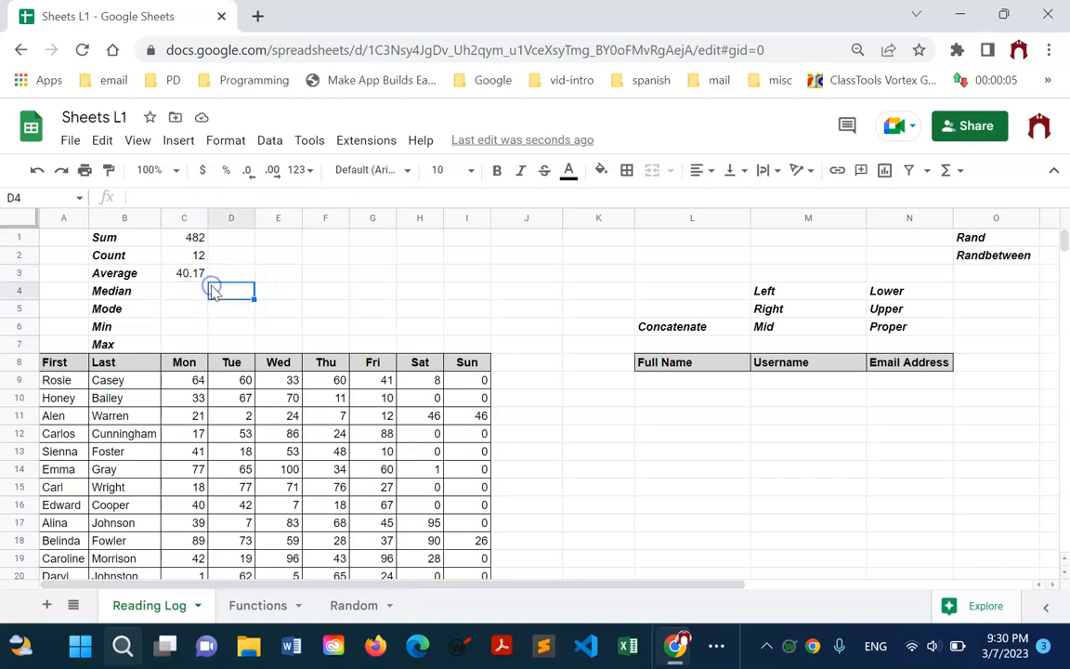
Step: Copy the sum formula from C1 into the Median, Mode, Min and Max cells C4, C5, C6 and C7
{"action": "left_click", "coordinate": [195, 240]}
{"action": "key", "text": "ctrl+c"}
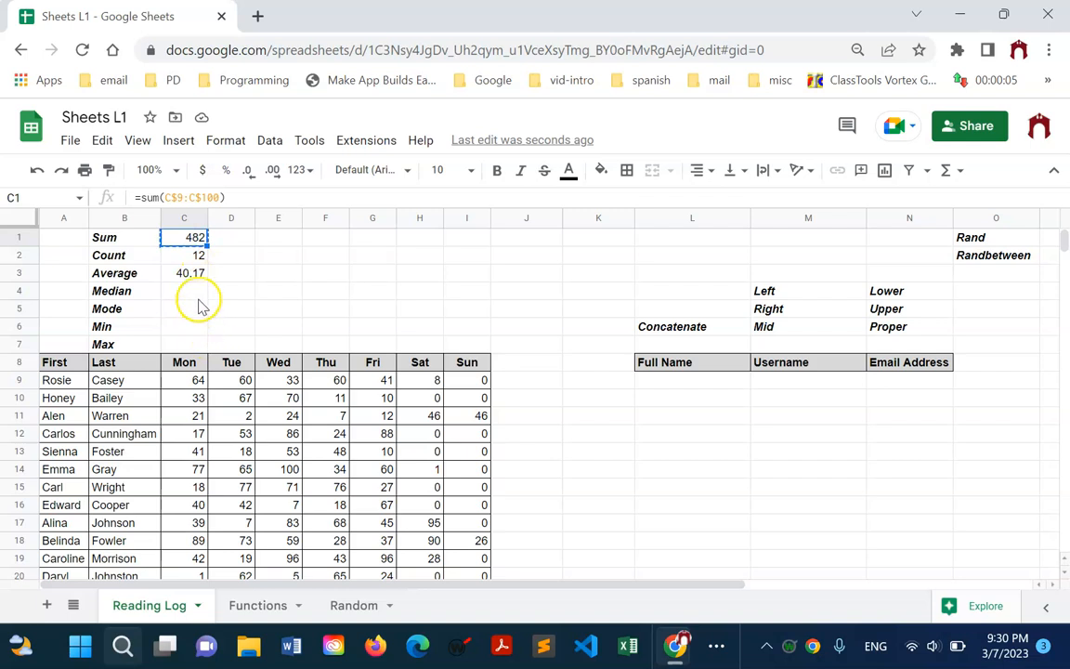
{"action": "left_click", "coordinate": [198, 293]}
{"action": "key", "text": "ctrl+v"}
{"action": "left_click", "coordinate": [196, 312]}
{"action": "key", "text": "ctrl+v"}
{"action": "left_click", "coordinate": [191, 330]}
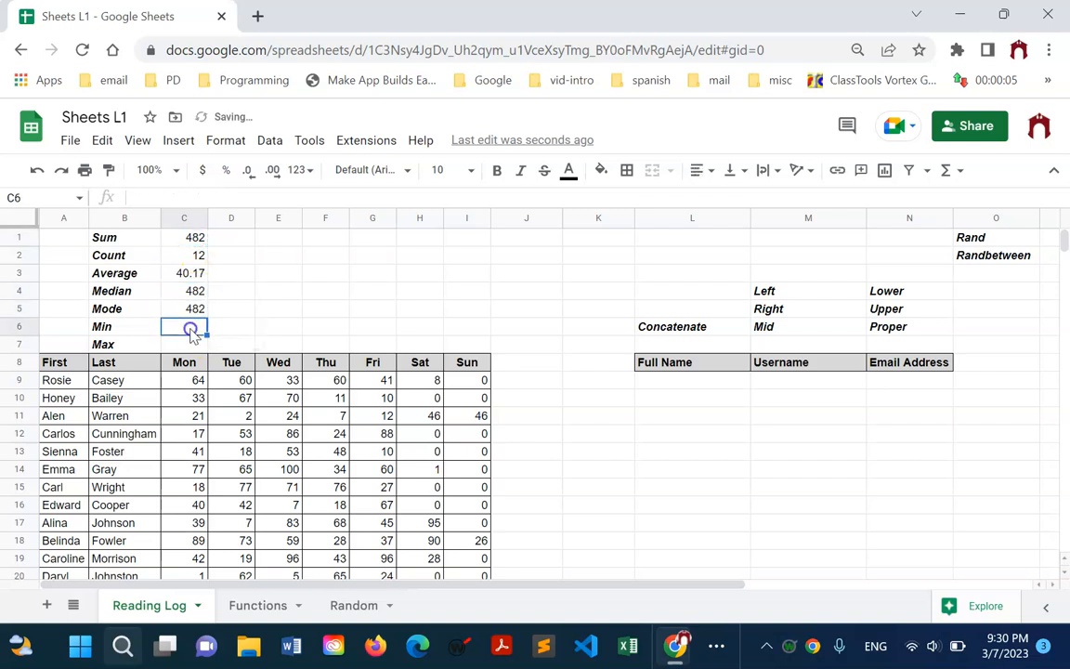
{"action": "key", "text": "ctrl+v"}
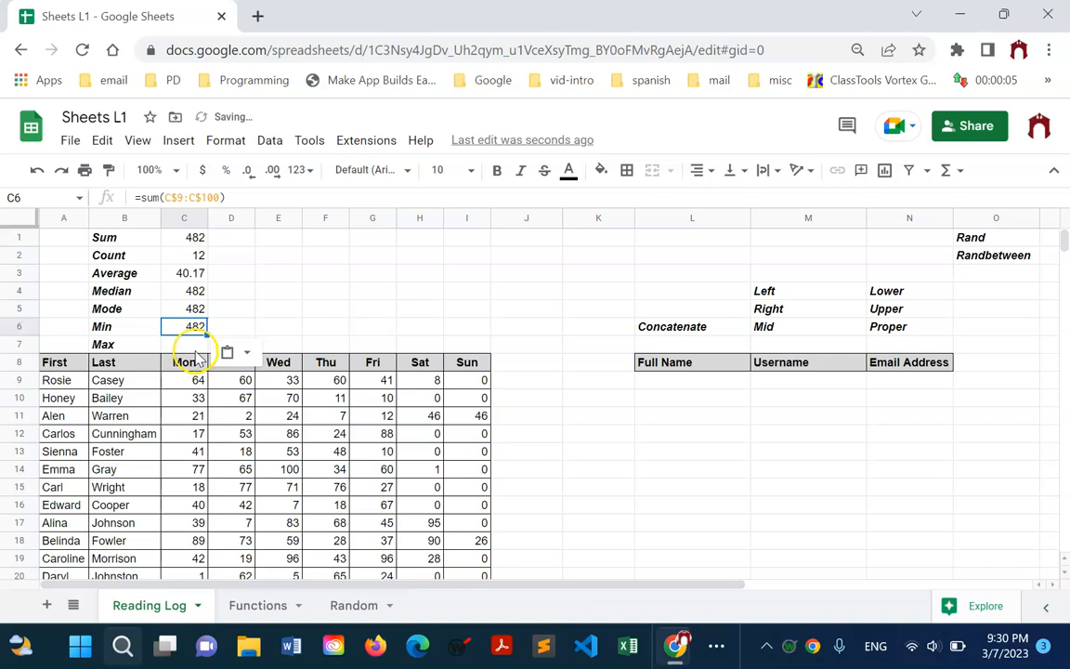
{"action": "left_click", "coordinate": [196, 348]}
{"action": "key", "text": "ctrl+v"}
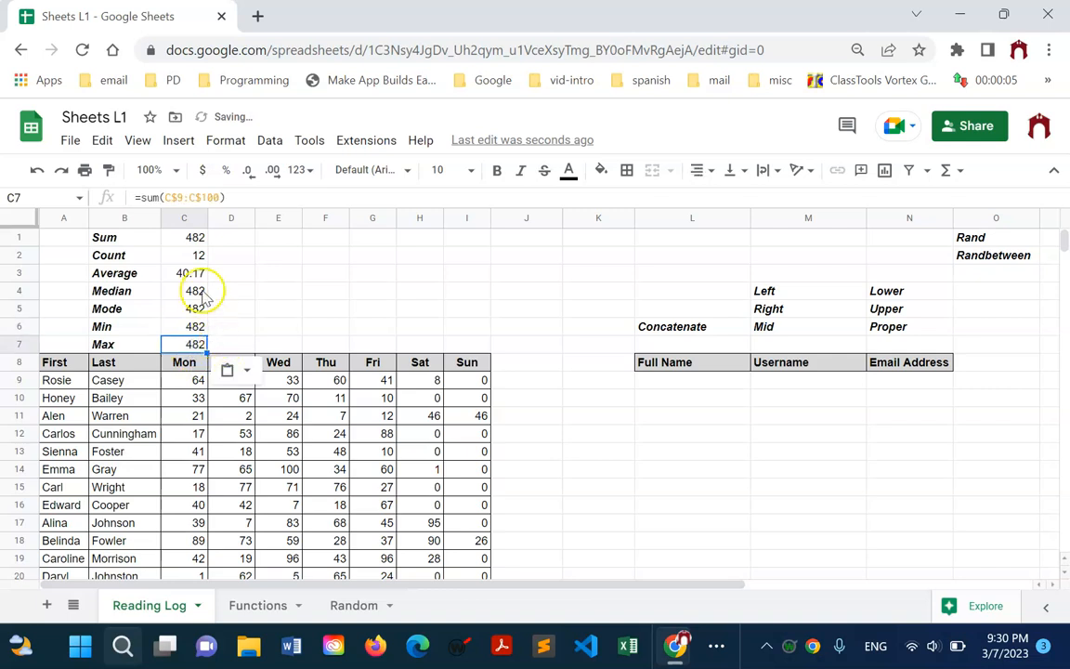
Step: Replace the sum in the Median cell C4 with =MEDIAN(C$9:C$100)
{"action": "left_click", "coordinate": [204, 293]}
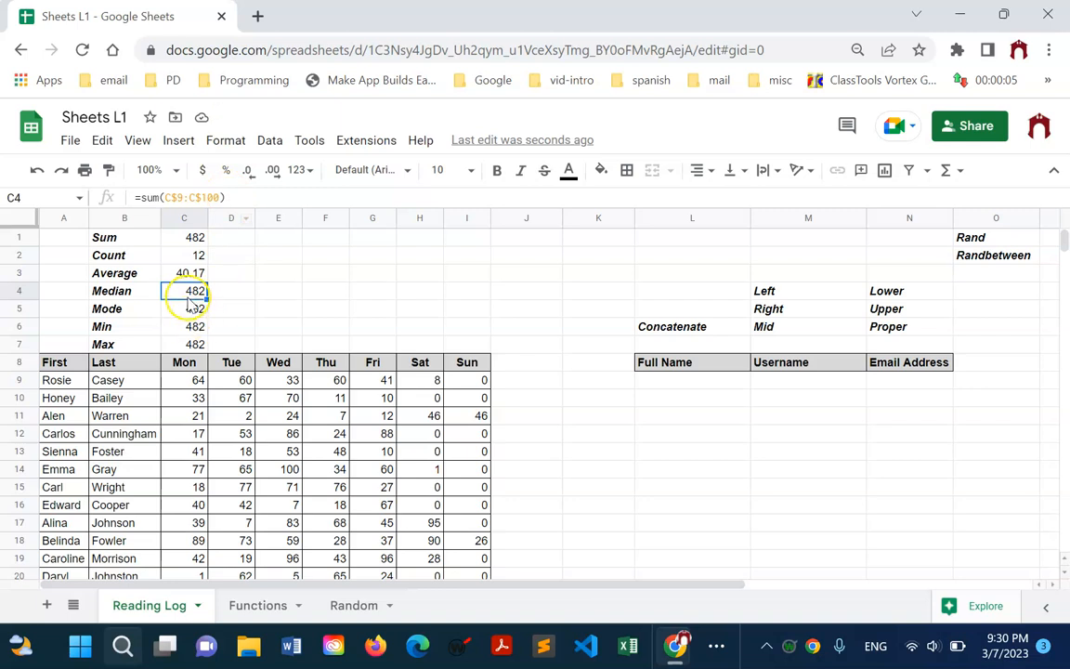
{"action": "left_click", "coordinate": [163, 194]}
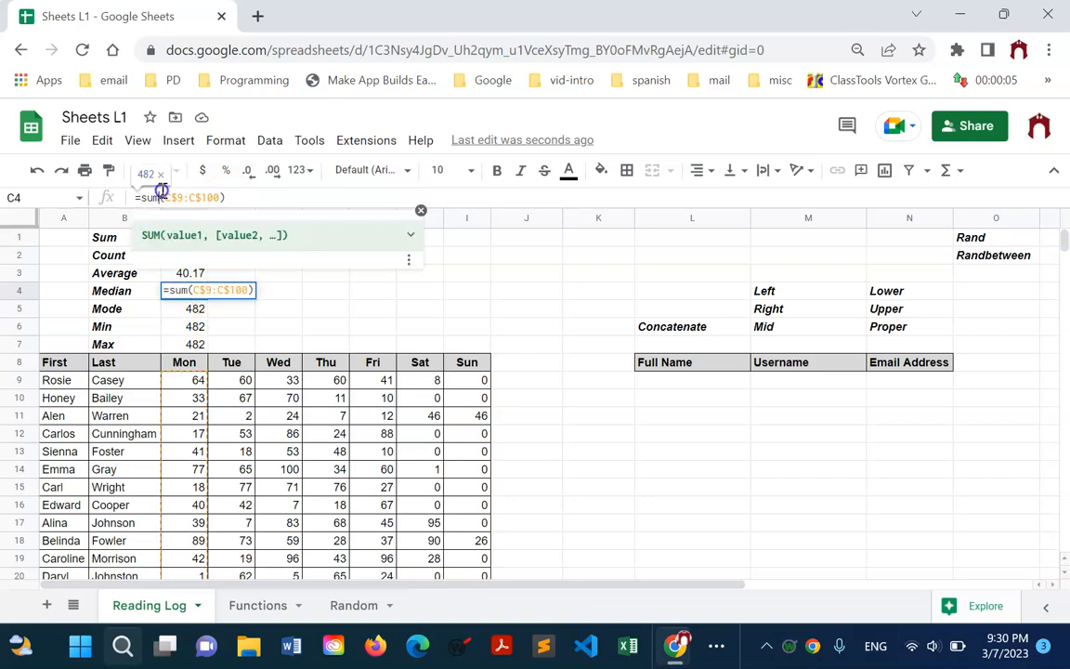
{"action": "key", "text": "BackSpace"}
{"action": "key", "text": "BackSpace"}
{"action": "key", "text": "BackSpace"}
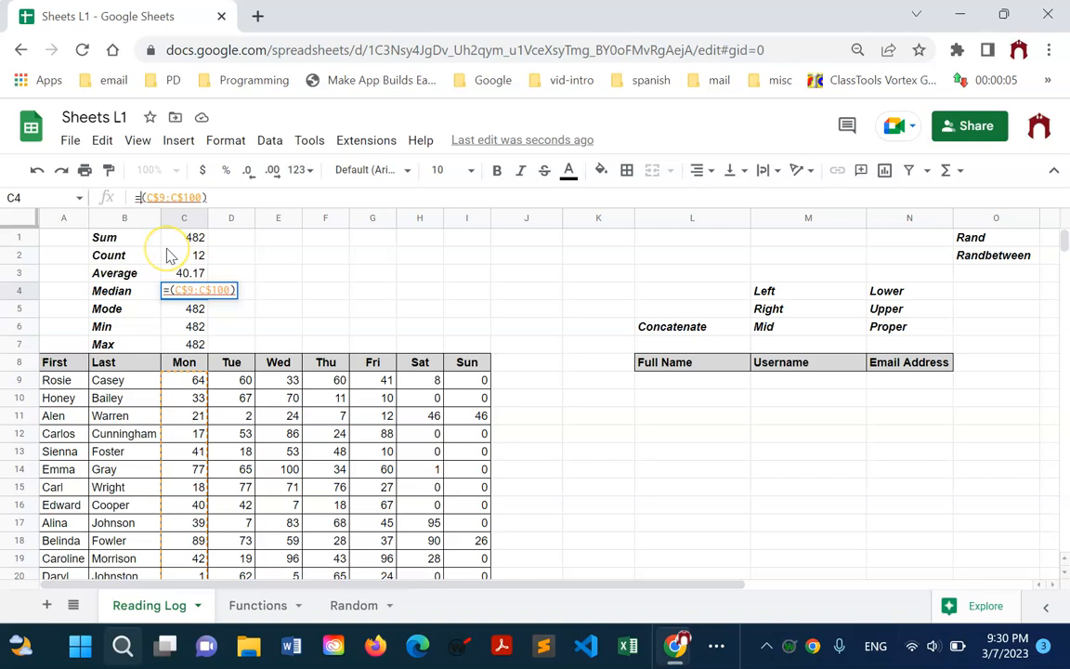
{"action": "type", "text": "median"}
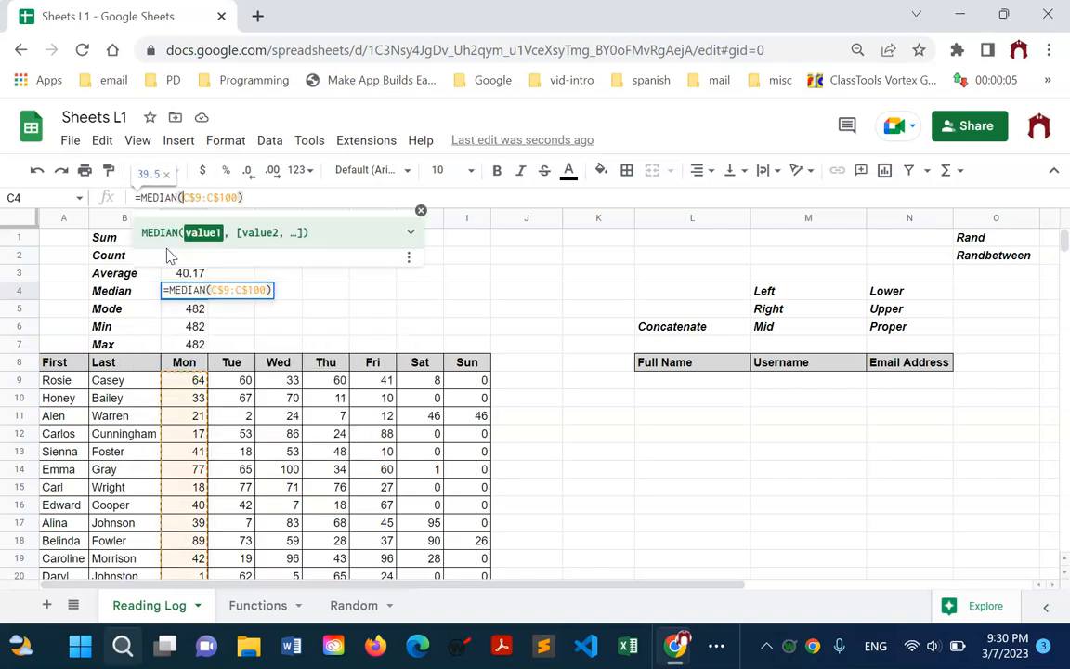
{"action": "key", "text": "Return"}
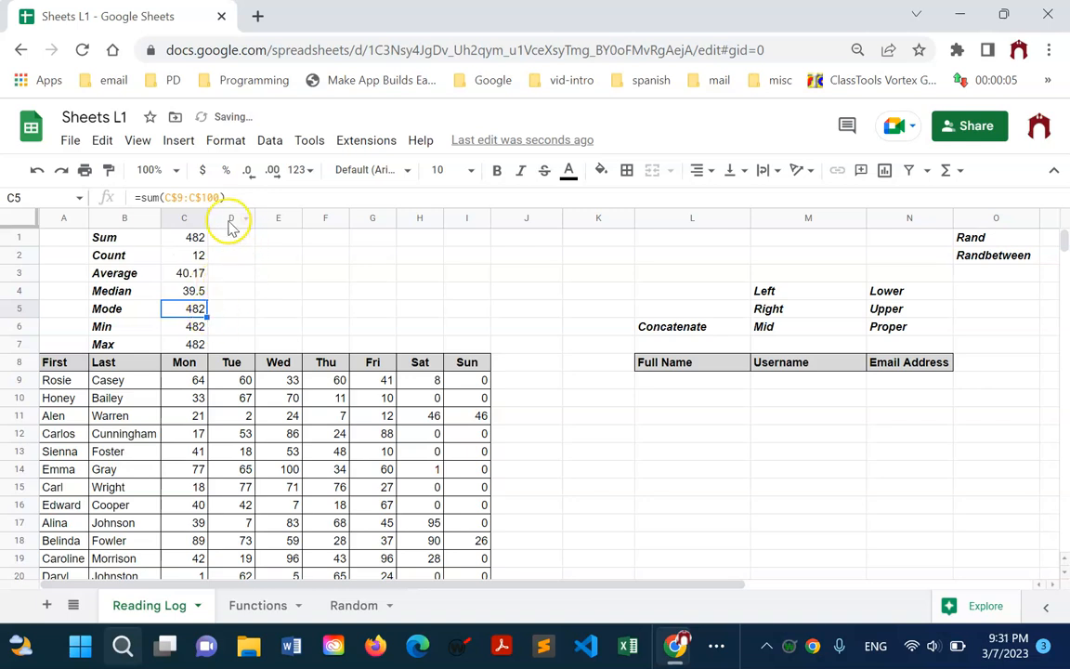
Step: Change the function in the Mode cell C5 so that its formula reads =MODE(C$9:C$100)
{"action": "left_click", "coordinate": [158, 200]}
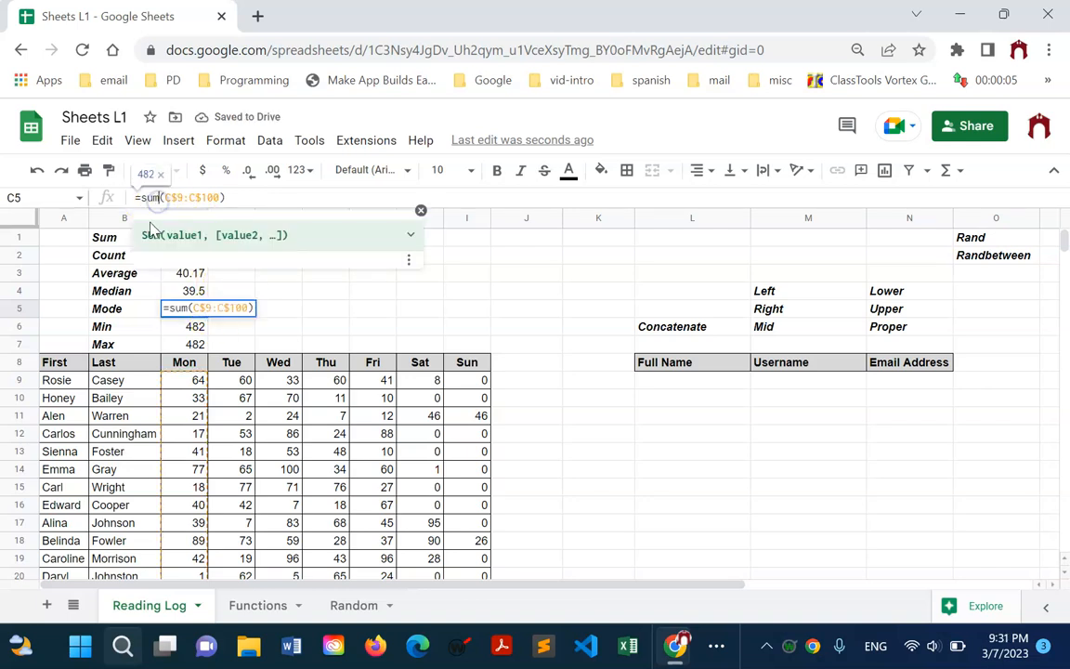
{"action": "key", "text": "BackSpace"}
{"action": "key", "text": "BackSpace"}
{"action": "key", "text": "BackSpace"}
{"action": "type", "text": "MODE"}
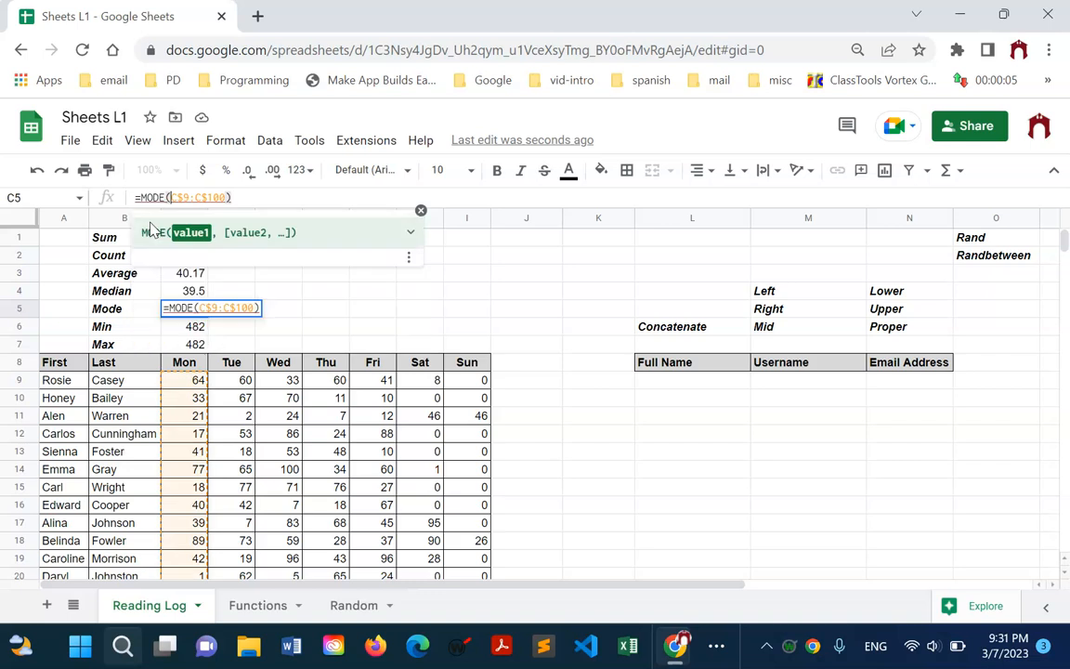
{"action": "key", "text": "Return"}
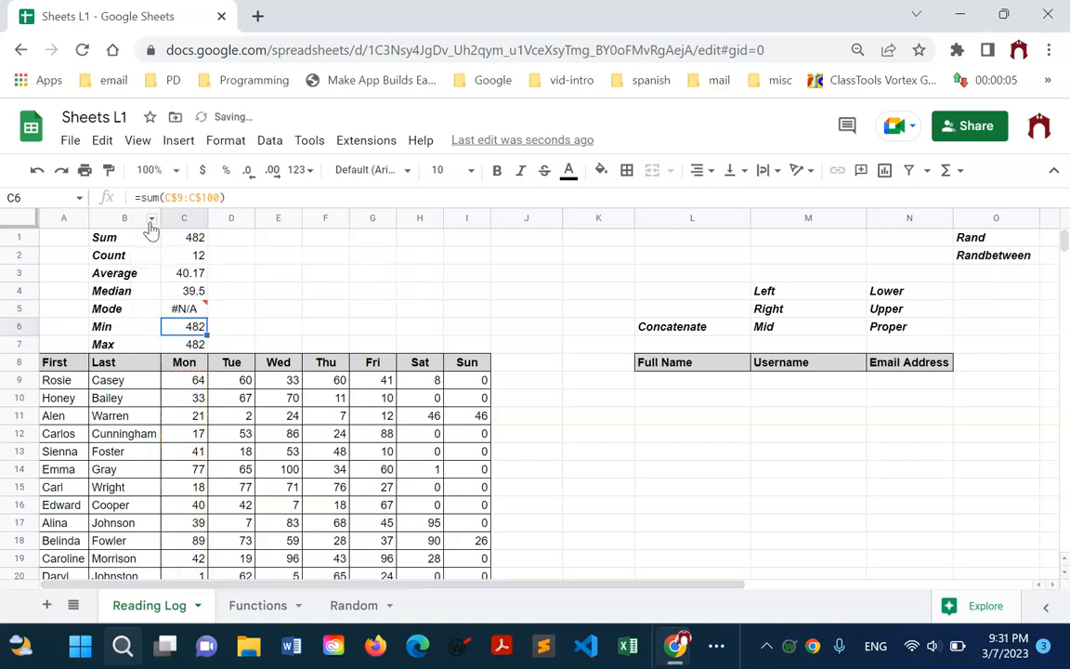
Step: Set the Monday value in C15 to 40 so that the column contains a repeated number for testing the mode
{"action": "mouse_move", "coordinate": [206, 314]}
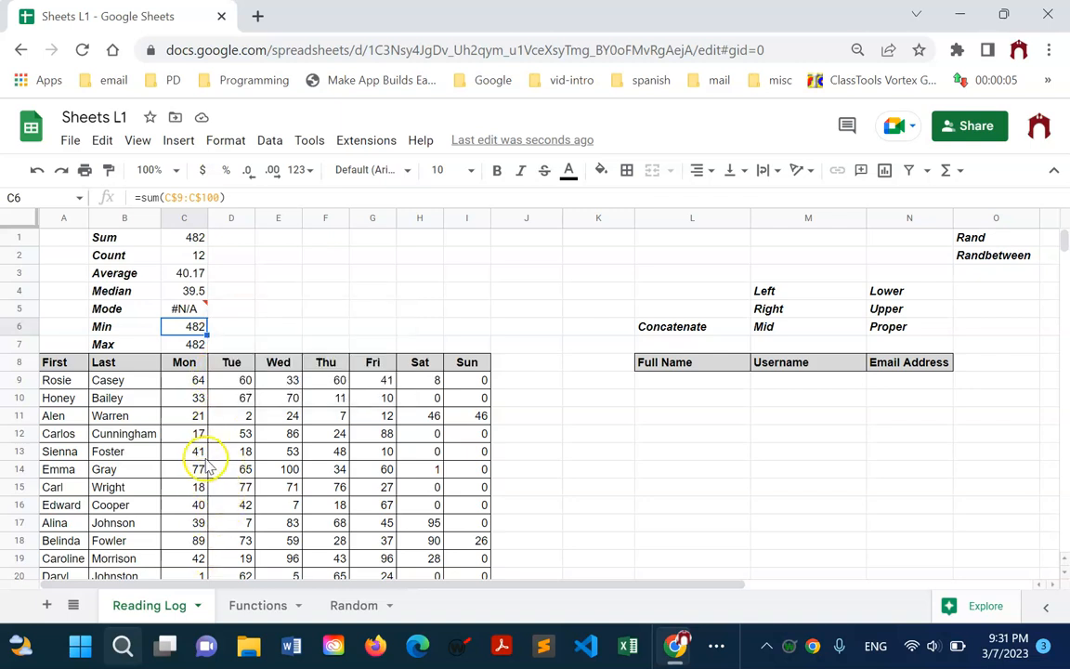
{"action": "scroll", "coordinate": [209, 485], "scroll_direction": "down", "scroll_amount": 2}
{"action": "scroll", "coordinate": [200, 448], "scroll_direction": "up", "scroll_amount": 2}
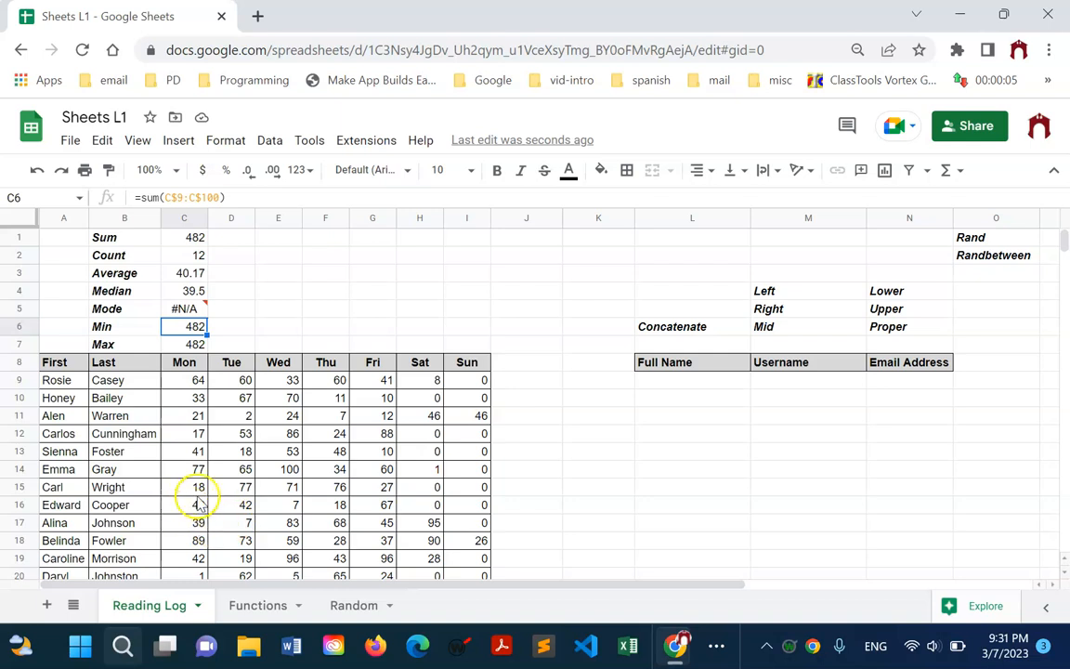
{"action": "left_click", "coordinate": [204, 493]}
{"action": "type", "text": "40"}
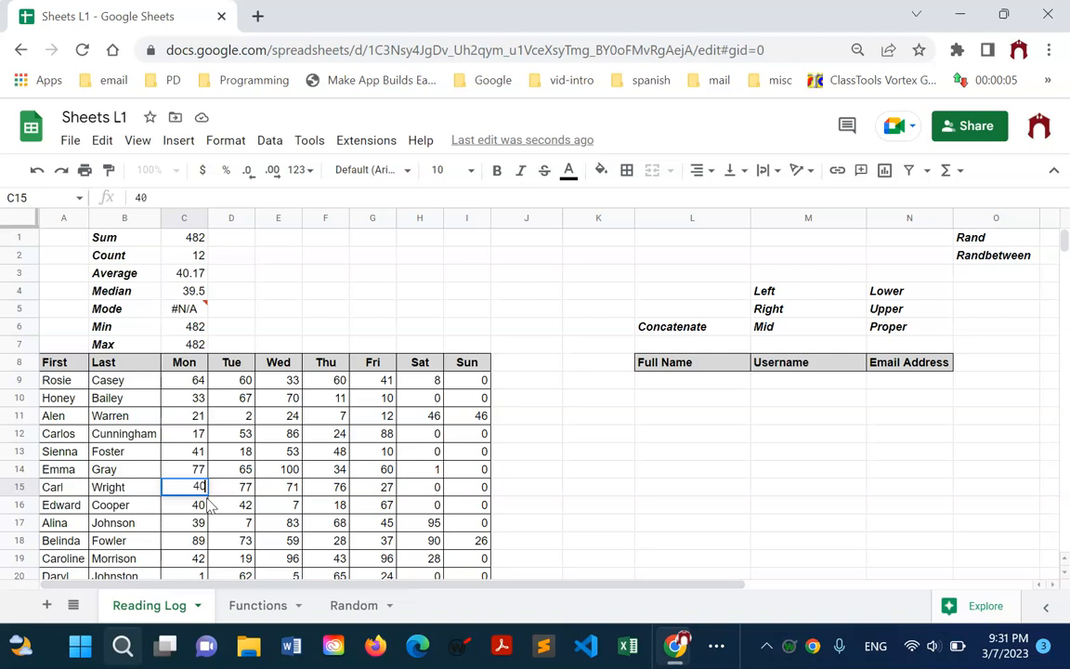
{"action": "key", "text": "Return"}
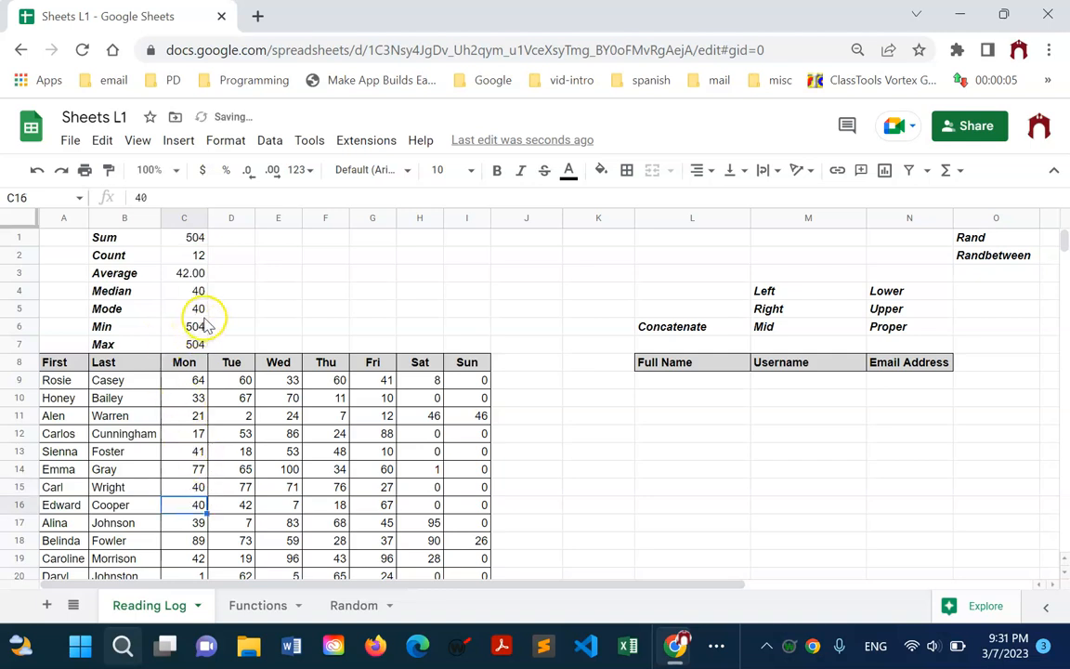
Step: Restore the Monday value in C15 to 18 and read the note on the Mode cell C5
{"action": "left_click", "coordinate": [190, 487]}
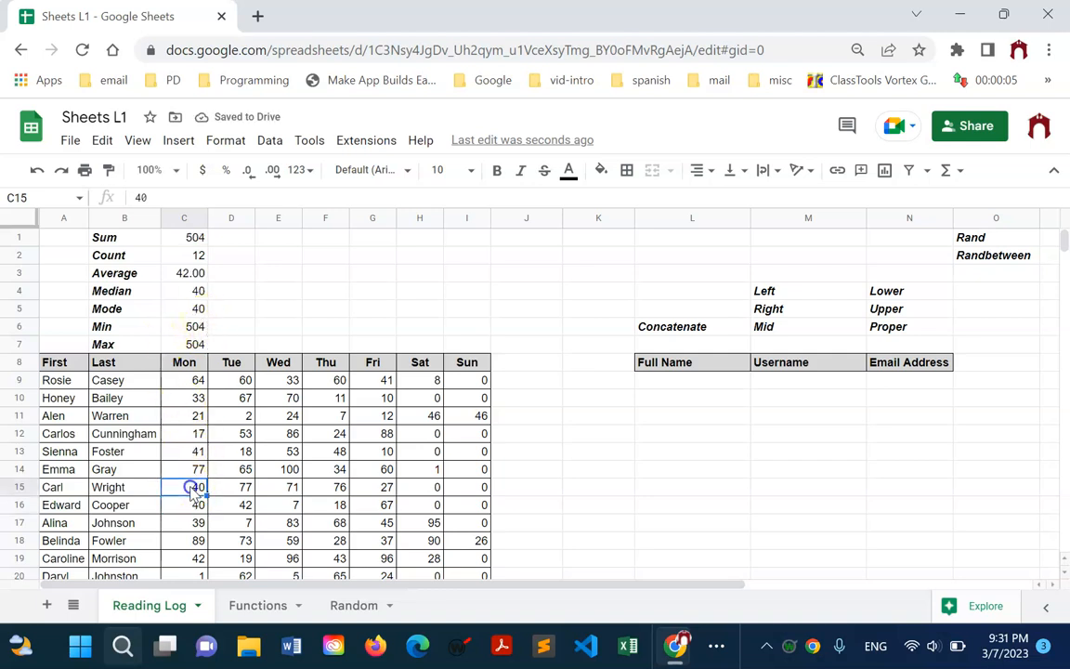
{"action": "type", "text": "18"}
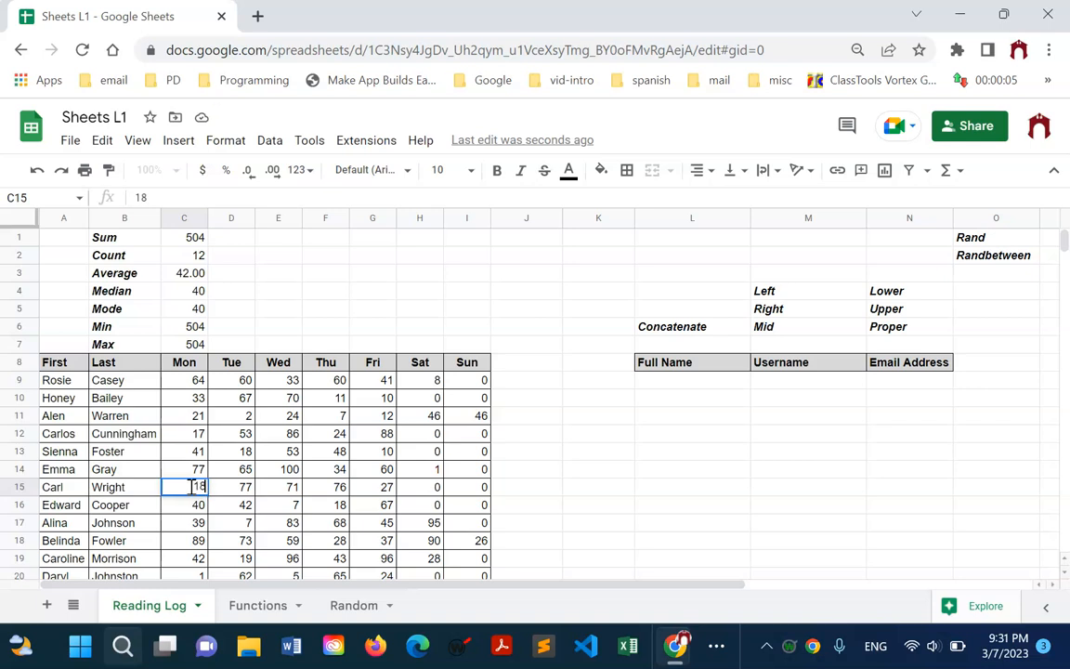
{"action": "key", "text": "Return"}
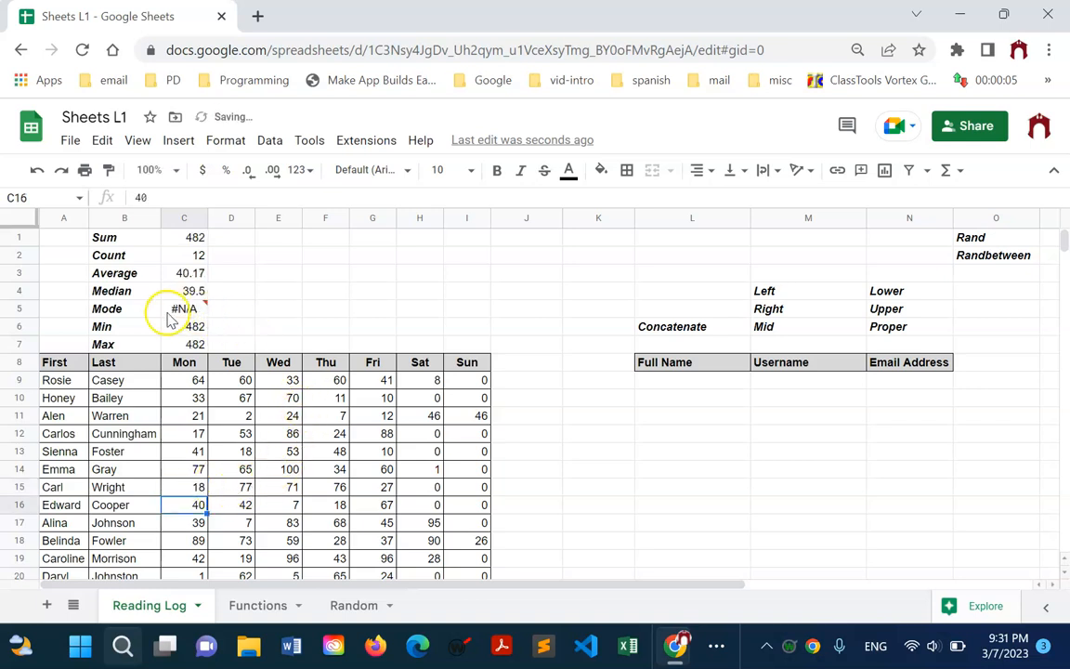
{"action": "mouse_move", "coordinate": [203, 316]}
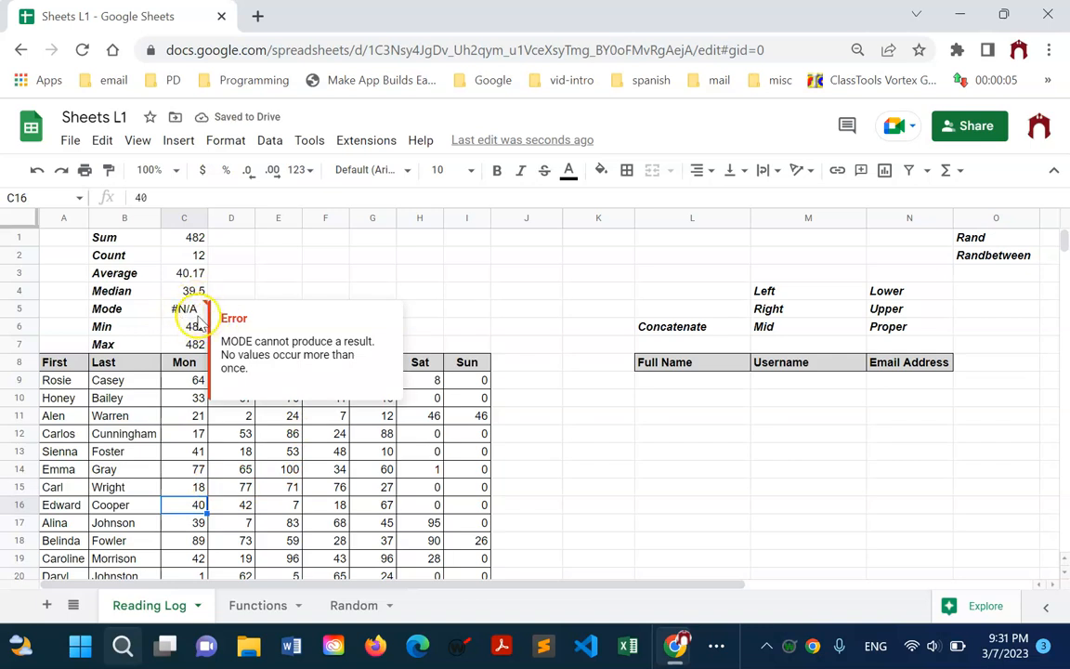
{"action": "left_click", "coordinate": [325, 256]}
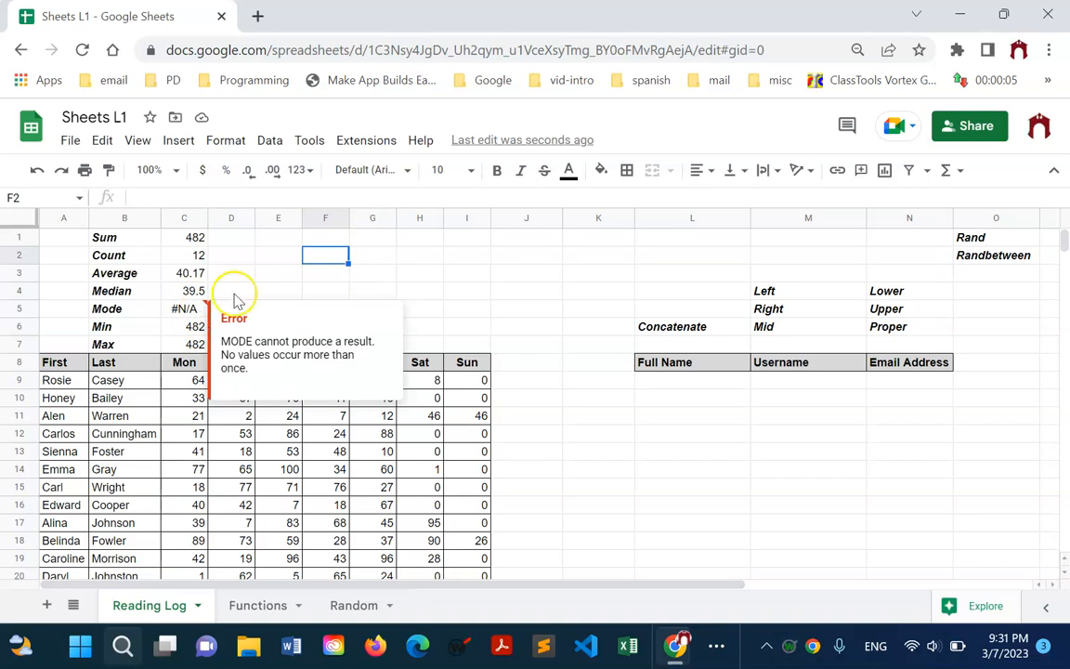
Step: Replace the sum in the Min cell C6 with =MIN(C$9:C$100)
{"action": "left_click", "coordinate": [193, 327]}
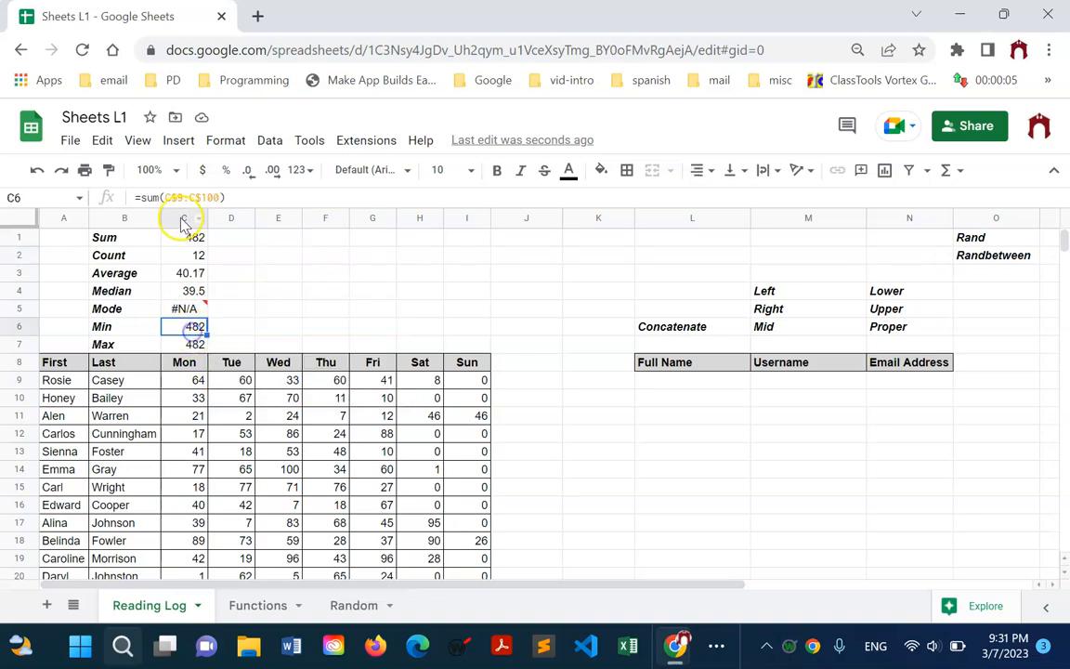
{"action": "left_click", "coordinate": [160, 197]}
{"action": "key", "text": "BackSpace"}
{"action": "key", "text": "BackSpace"}
{"action": "key", "text": "BackSpace"}
{"action": "type", "text": "min"}
{"action": "key", "text": "Tab"}
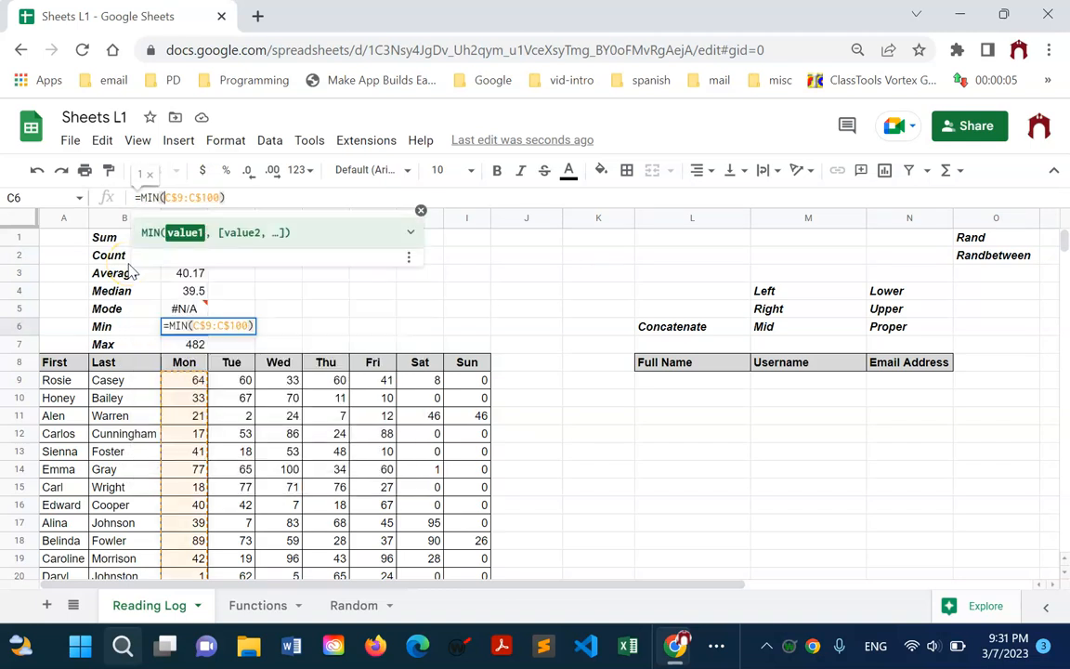
{"action": "key", "text": "Return"}
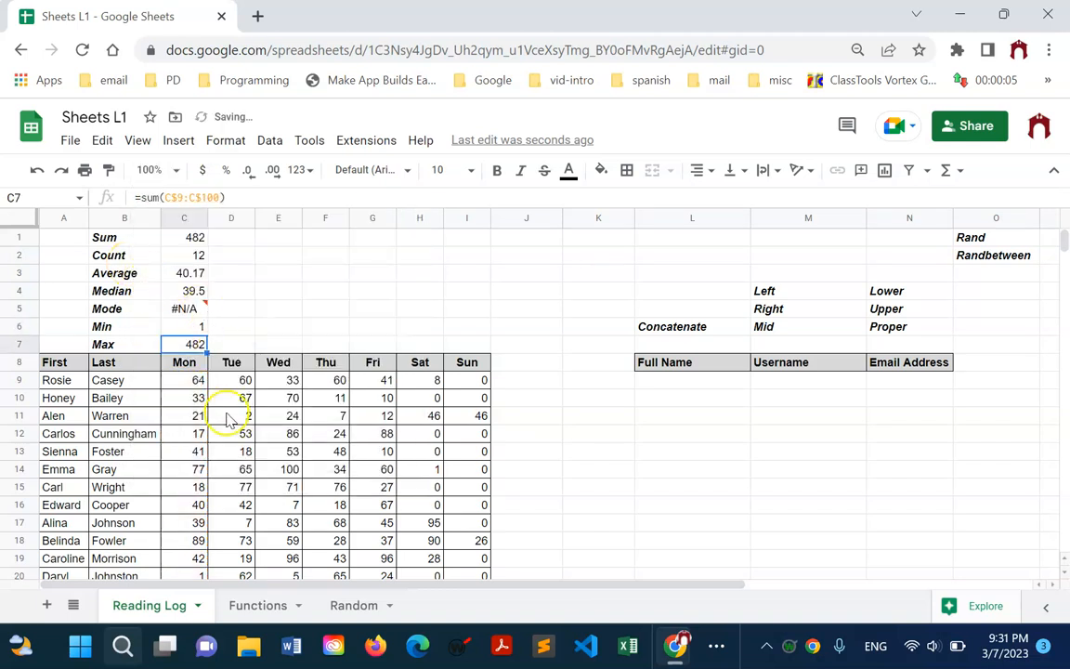
Step: Replace the sum in the Max cell C7 with =MAX(C$9:C$100)
{"action": "scroll", "coordinate": [190, 446], "scroll_direction": "down", "scroll_amount": 3}
{"action": "scroll", "coordinate": [200, 409], "scroll_direction": "up", "scroll_amount": 3}
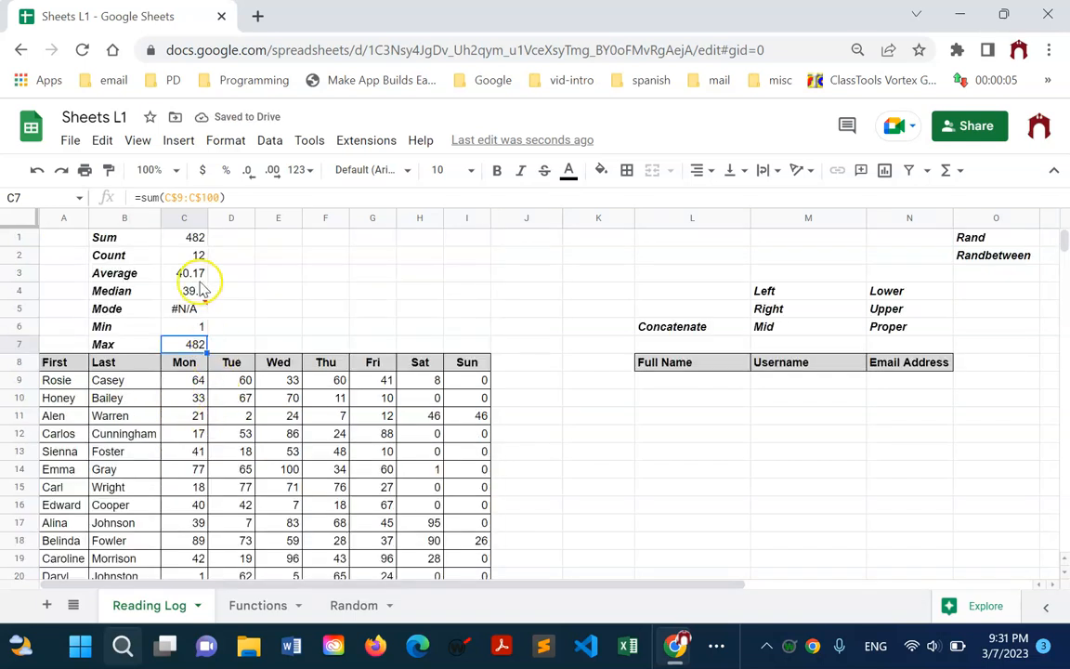
{"action": "left_click", "coordinate": [160, 198]}
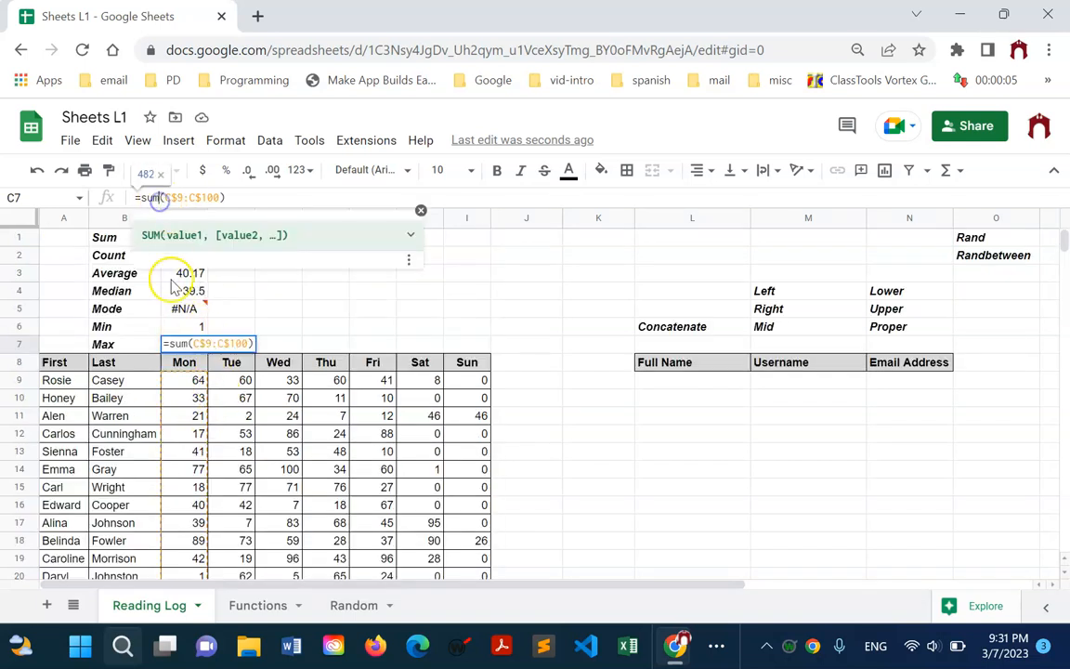
{"action": "key", "text": "BackSpace"}
{"action": "key", "text": "BackSpace"}
{"action": "key", "text": "BackSpace"}
{"action": "type", "text": "MAX"}
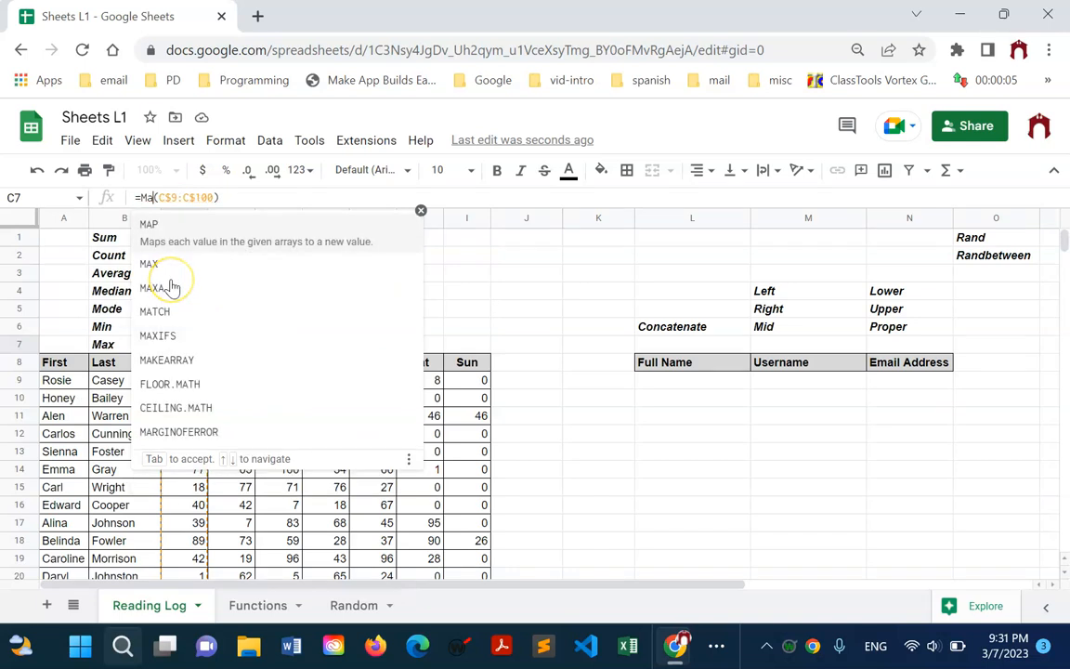
{"action": "key", "text": "Tab"}
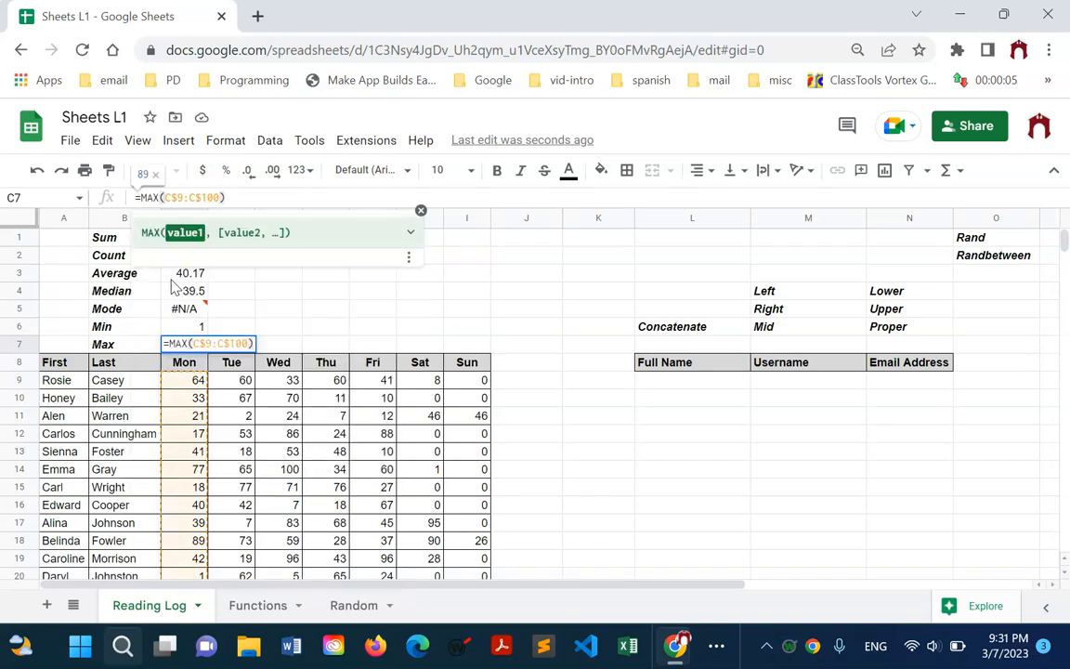
{"action": "key", "text": "Return"}
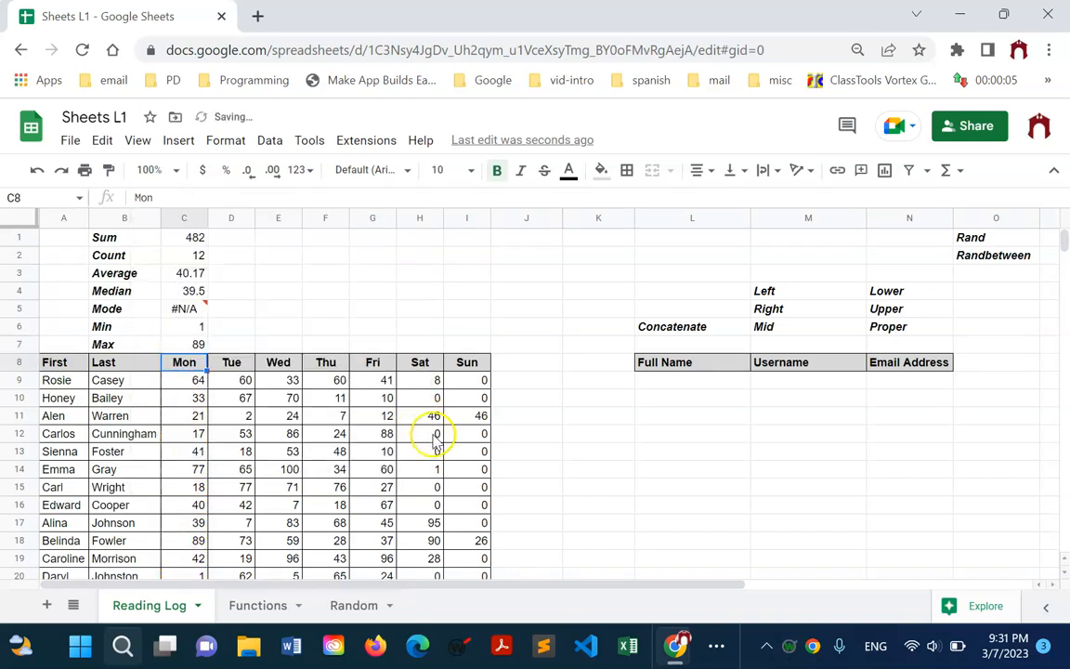
Step: Fill the Monday sum formula from C1 into the Tuesday cell D1
{"action": "scroll", "coordinate": [444, 437], "scroll_direction": "down", "scroll_amount": 3}
{"action": "scroll", "coordinate": [444, 437], "scroll_direction": "up", "scroll_amount": 3}
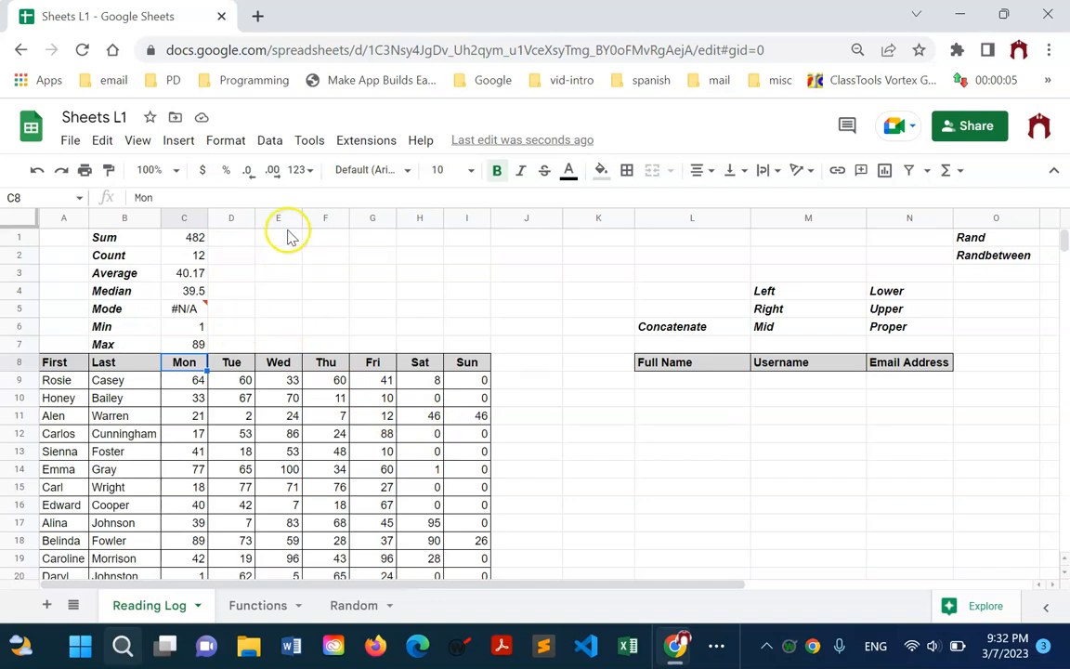
{"action": "left_click", "coordinate": [195, 240]}
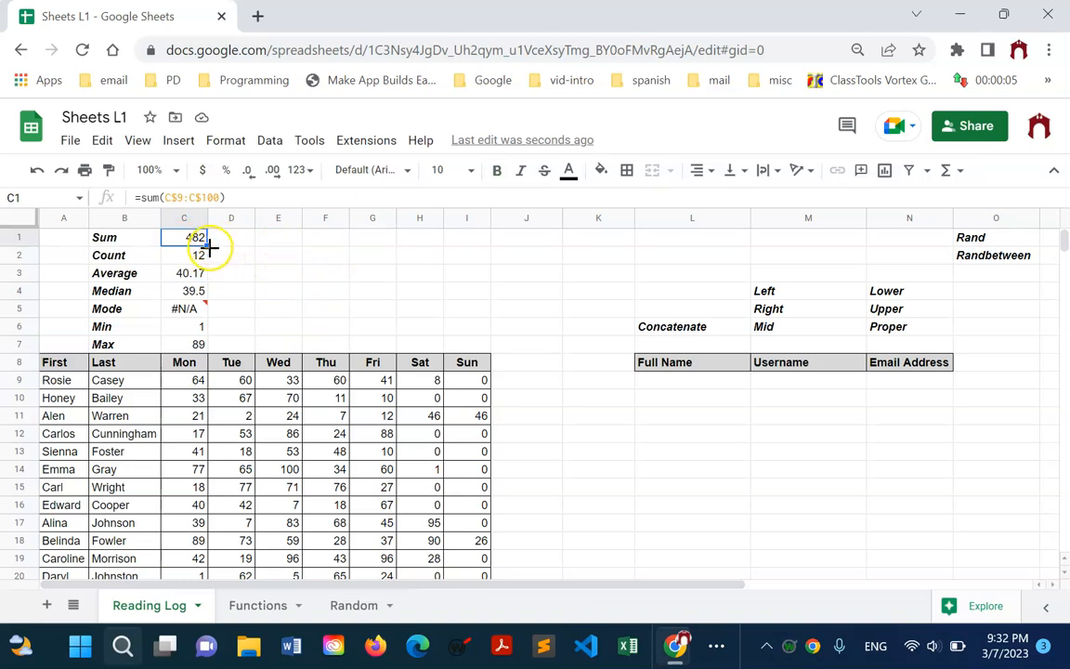
{"action": "left_click_drag", "start_coordinate": [234, 246], "coordinate": [233, 248]}
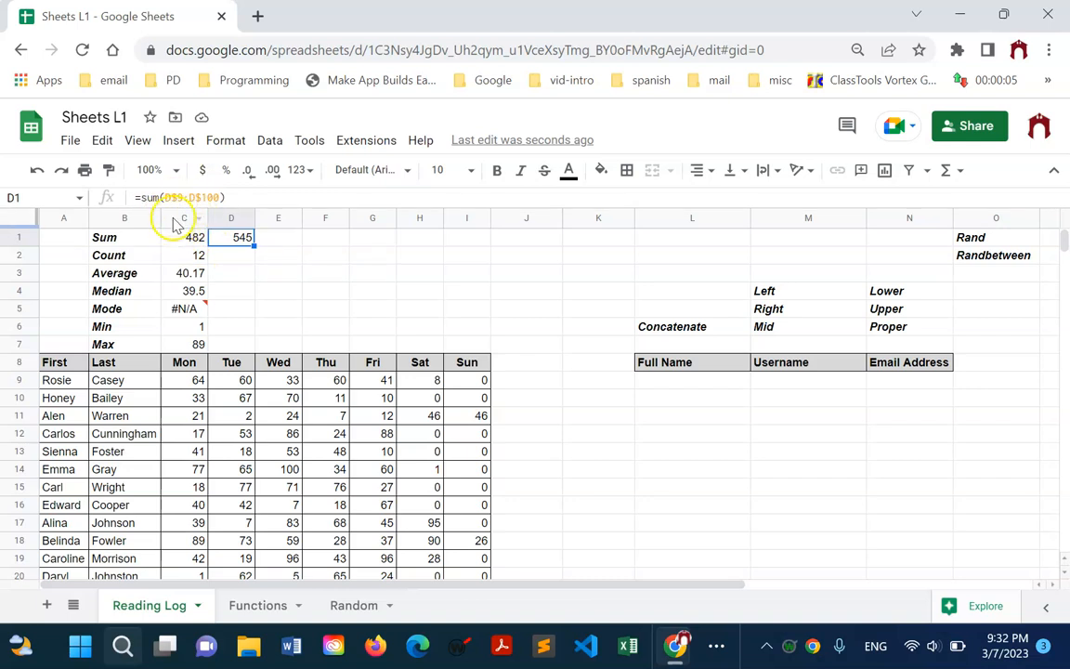
Step: Lock the column as well in D1 so it reads =sum($D$9:$D$100), and fill that formula into E1
{"action": "left_click", "coordinate": [167, 202]}
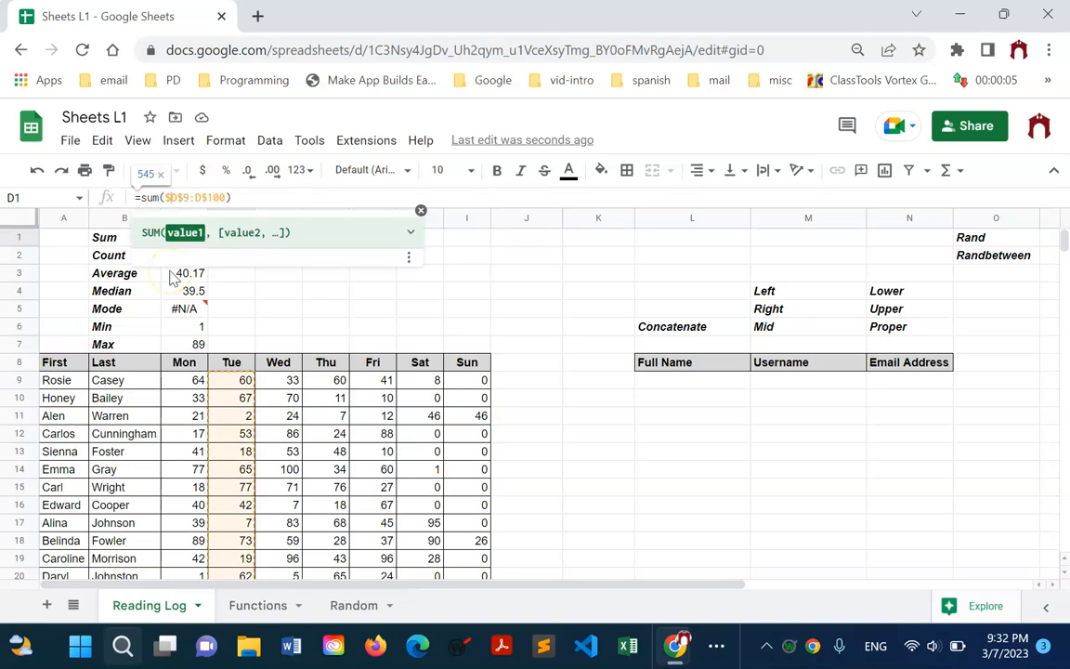
{"action": "left_click", "coordinate": [195, 199]}
{"action": "key", "text": "Return"}
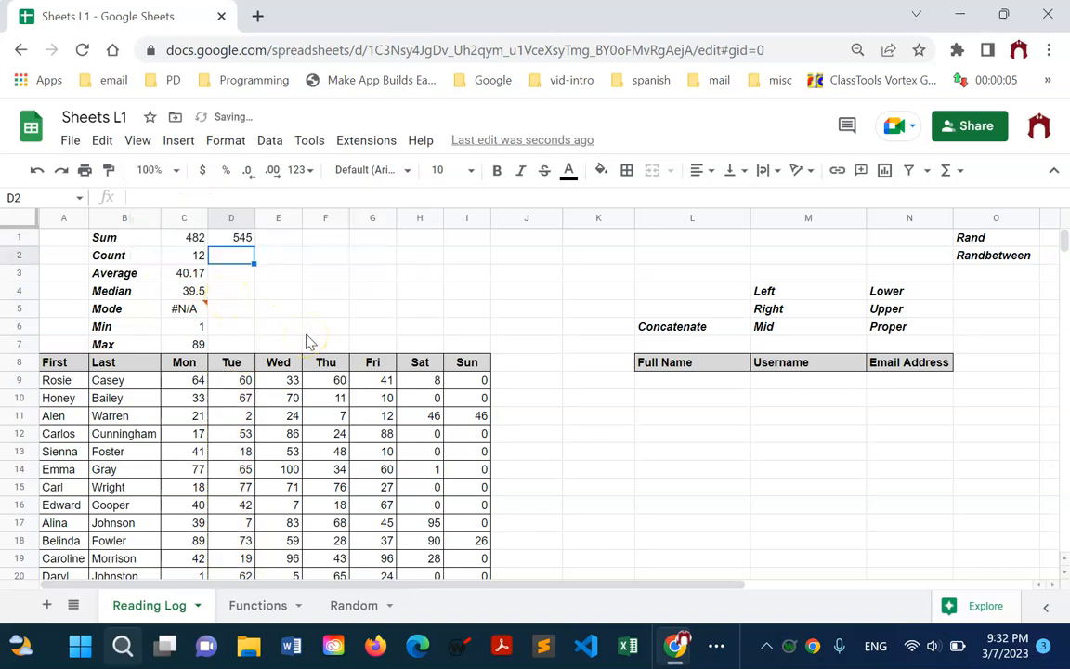
{"action": "left_click", "coordinate": [244, 238]}
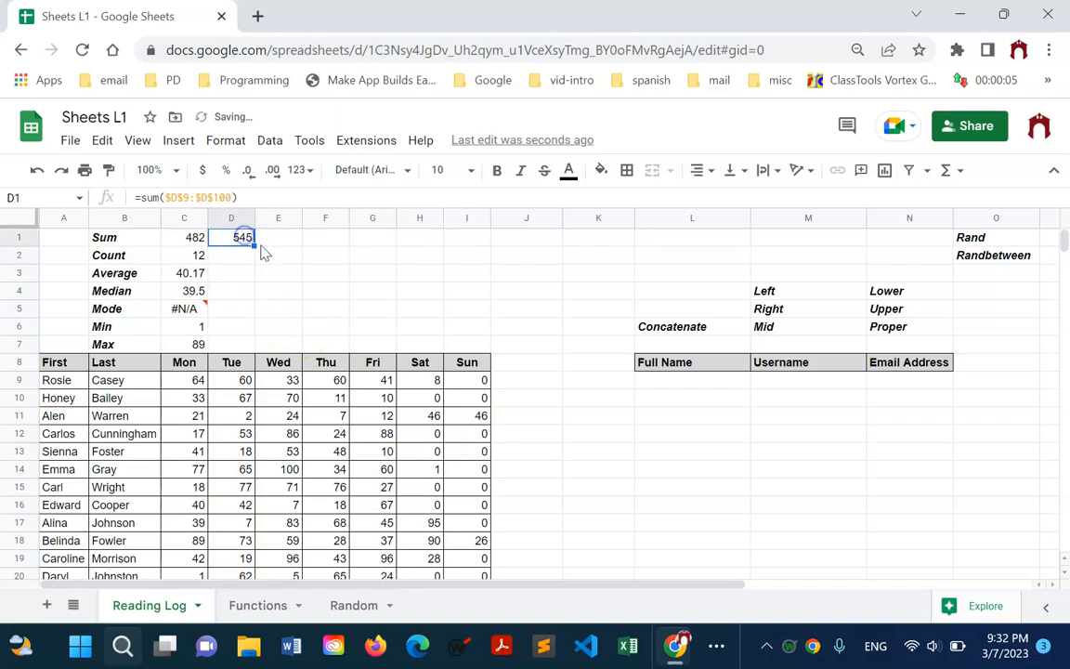
{"action": "left_click_drag", "start_coordinate": [287, 245], "coordinate": [286, 246]}
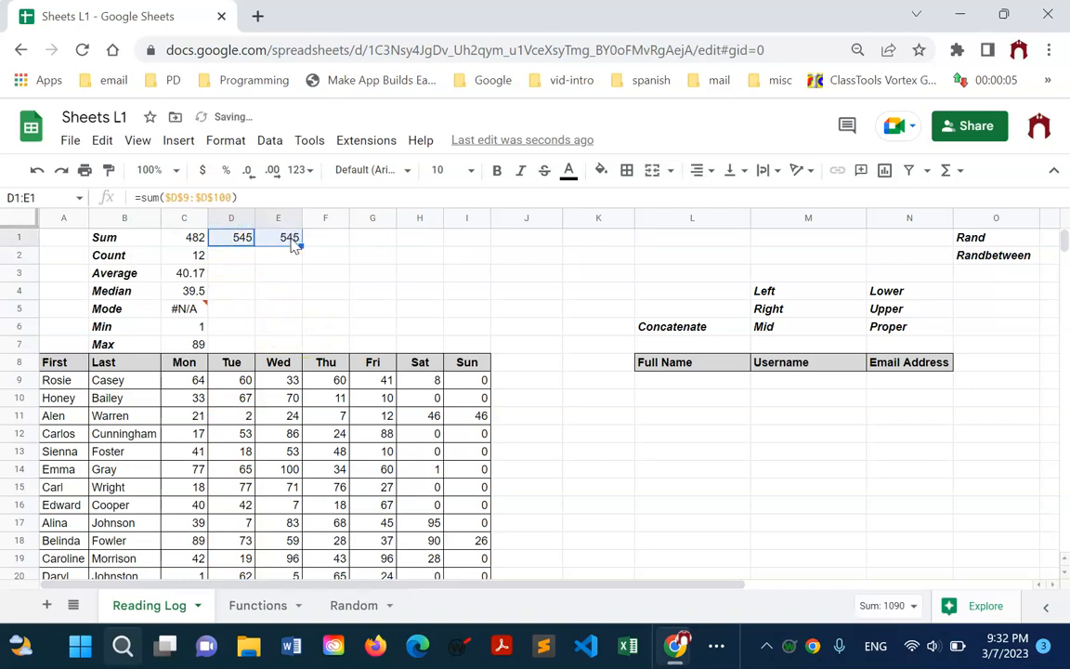
Step: Fill the row-locked sum formula from C1 across all the other days through I1
{"action": "left_click", "coordinate": [195, 238]}
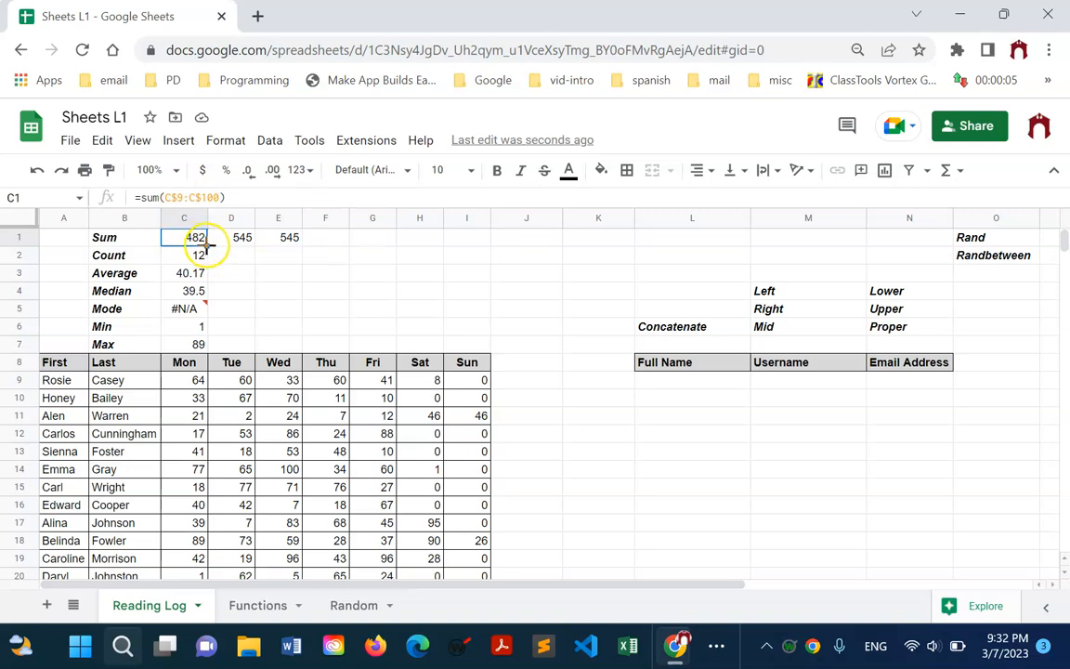
{"action": "left_click_drag", "start_coordinate": [239, 254], "coordinate": [476, 251]}
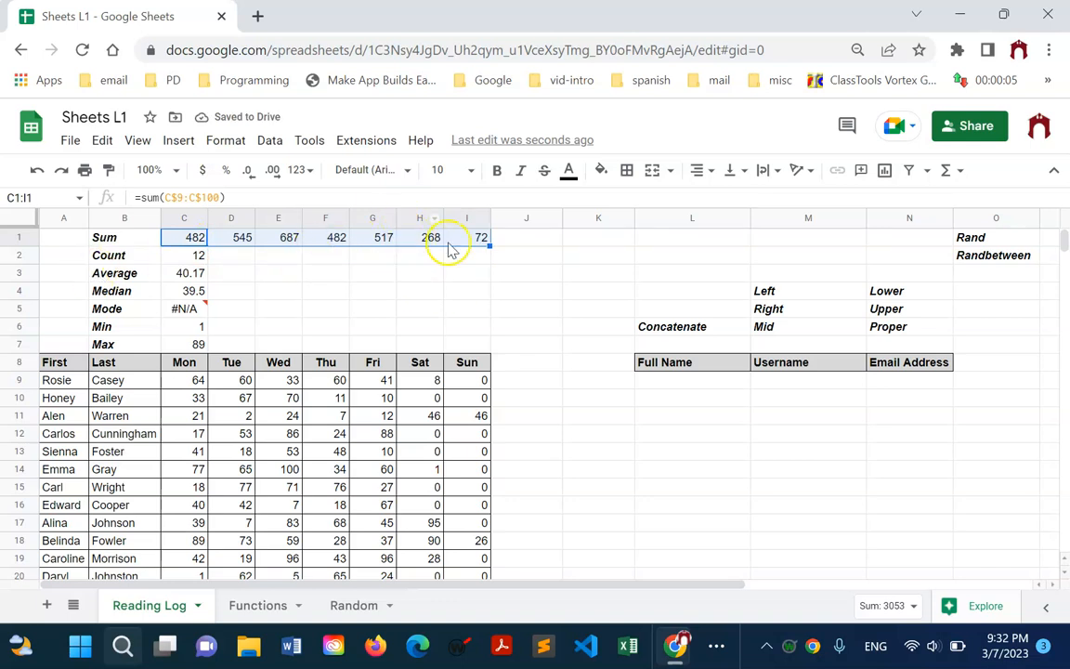
{"action": "left_click", "coordinate": [365, 292]}
{"action": "left_click_drag", "start_coordinate": [245, 238], "coordinate": [372, 239]}
Step: Fill the Monday count, average, median, mode, min and max formulas from C2:C7 across all the other days through column I
{"action": "left_click_drag", "start_coordinate": [184, 259], "coordinate": [187, 316]}
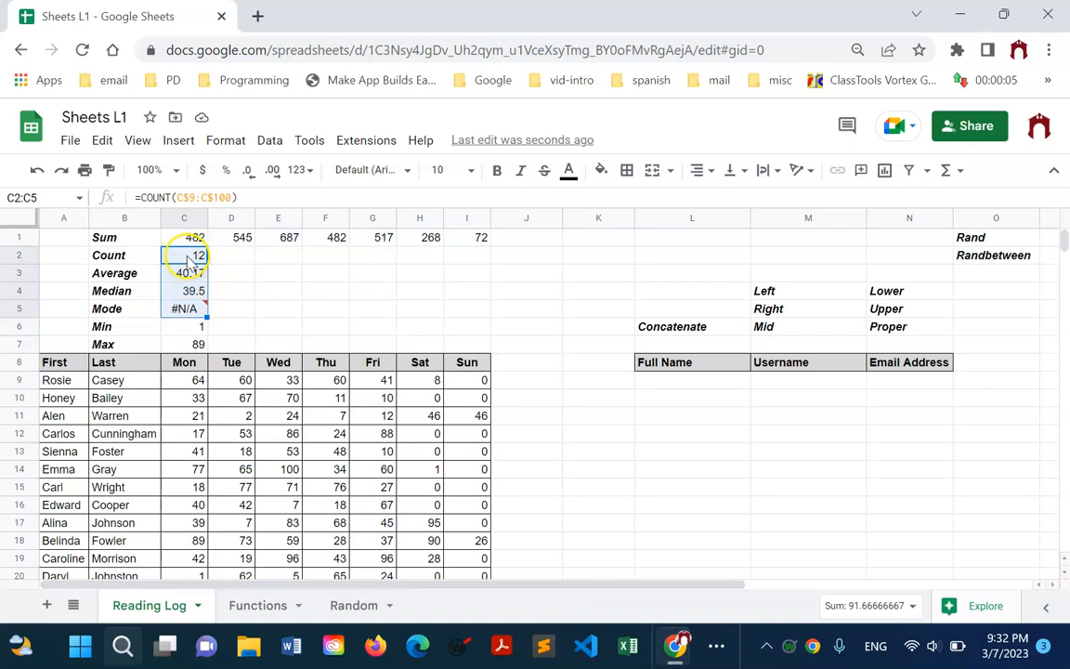
{"action": "left_click", "coordinate": [189, 258]}
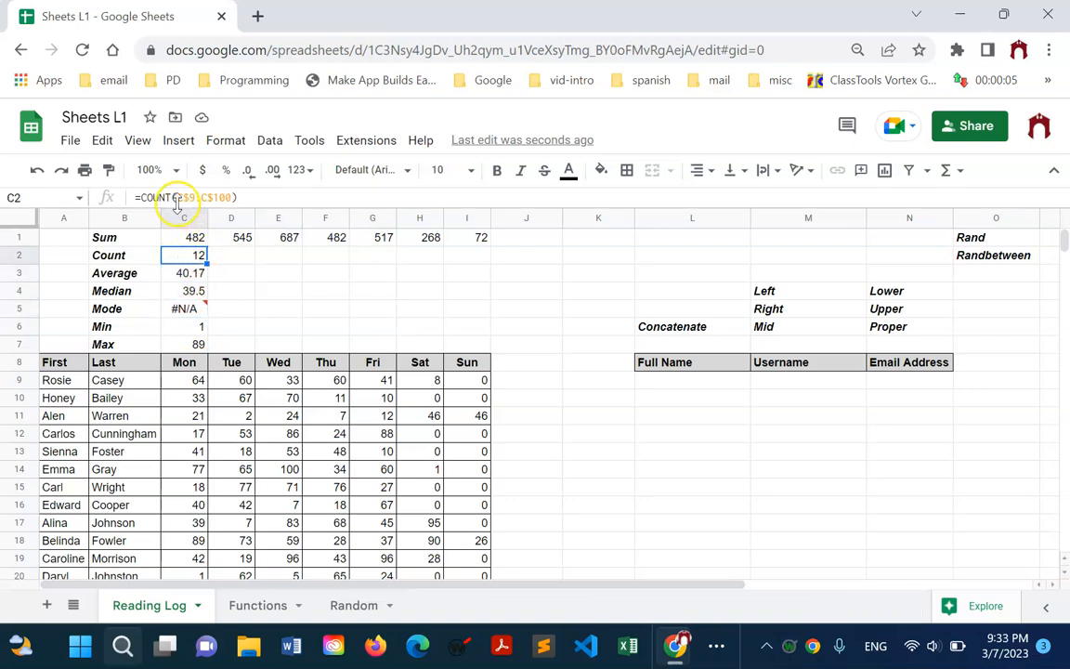
{"action": "left_click", "coordinate": [271, 291]}
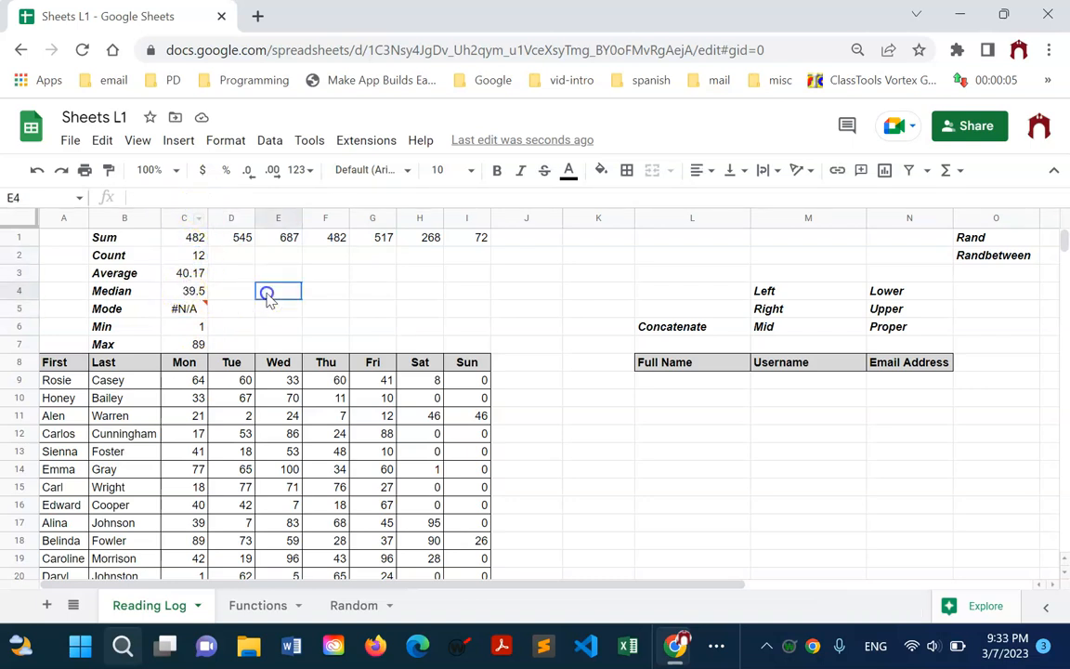
{"action": "left_click_drag", "start_coordinate": [198, 253], "coordinate": [471, 334]}
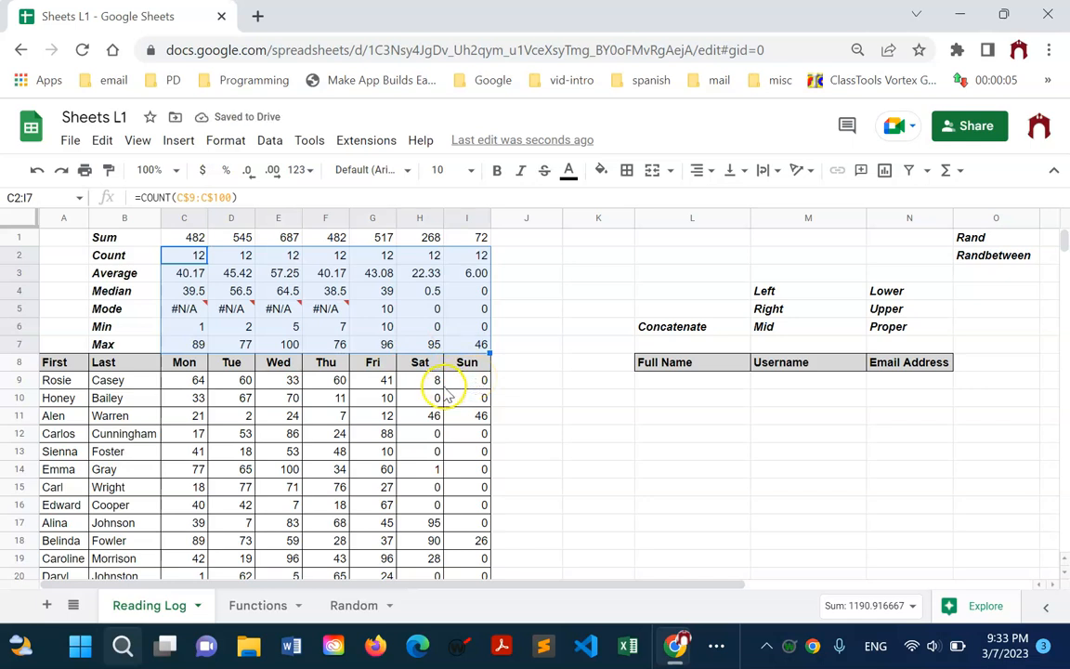
{"action": "left_click", "coordinate": [534, 368]}
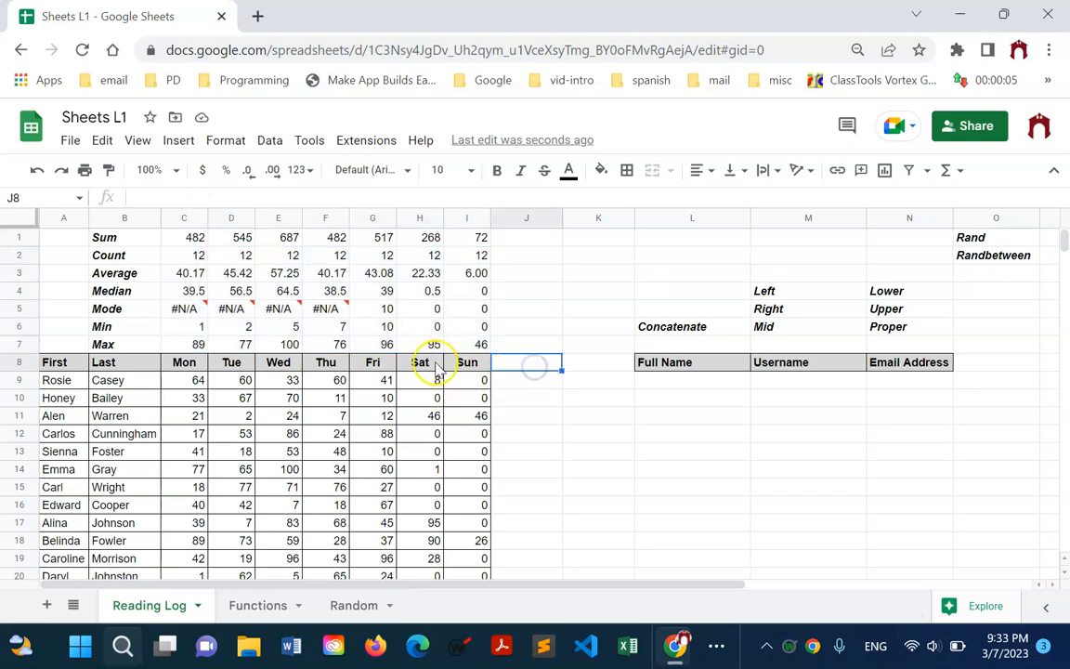
Step: Apply all borders to the summary statistics block B1:I7
{"action": "left_click_drag", "start_coordinate": [148, 237], "coordinate": [472, 342]}
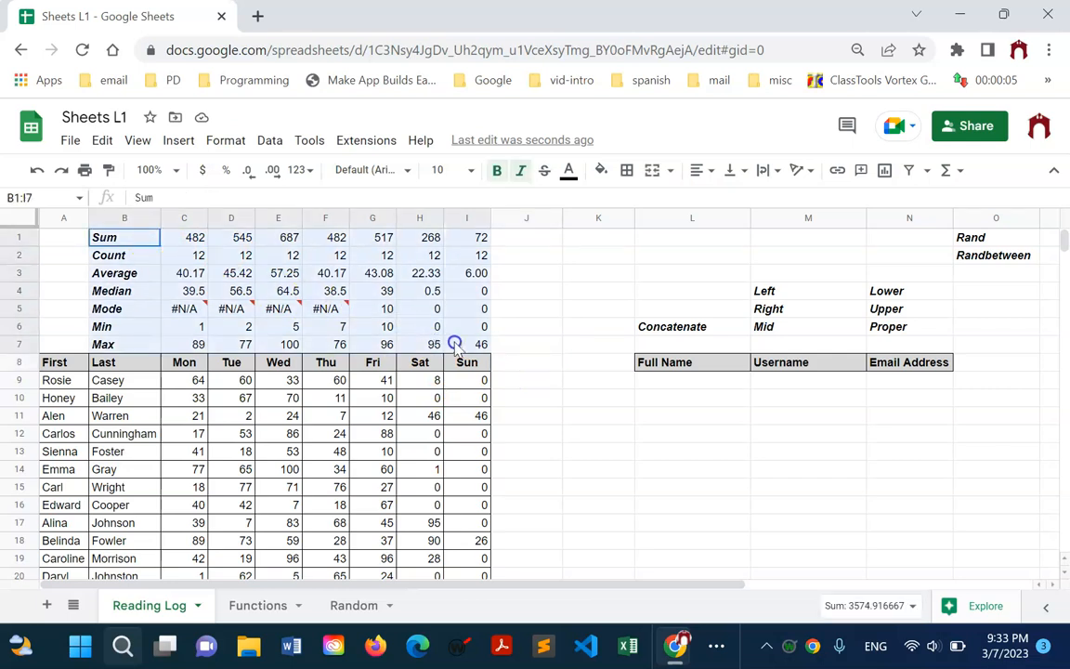
{"action": "left_click", "coordinate": [628, 170]}
{"action": "left_click", "coordinate": [633, 204]}
{"action": "left_click", "coordinate": [551, 419]}
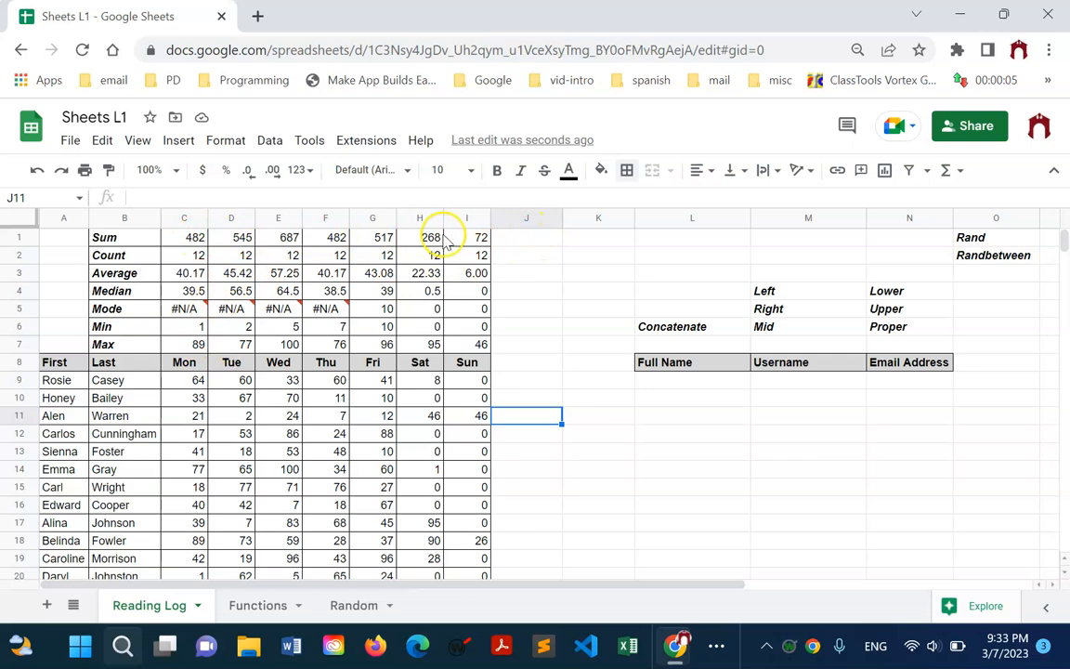
Step: Total the daily sums by entering =SUM(C1:I1) in J1
{"action": "left_click", "coordinate": [507, 243]}
{"action": "type", "text": "=sum("}
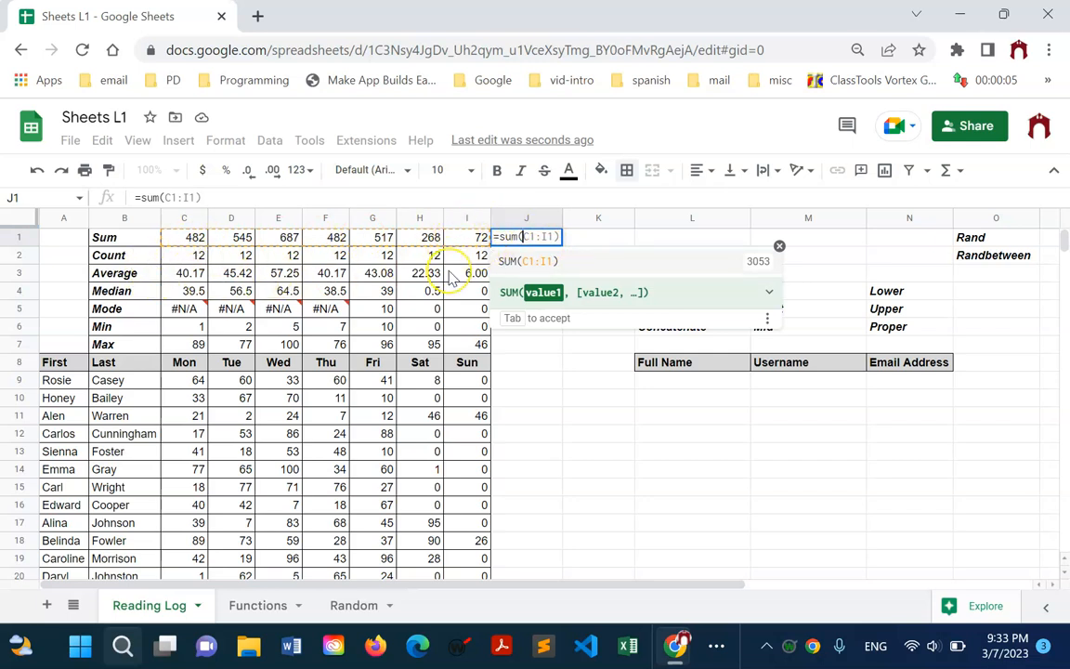
{"action": "key", "text": "Return"}
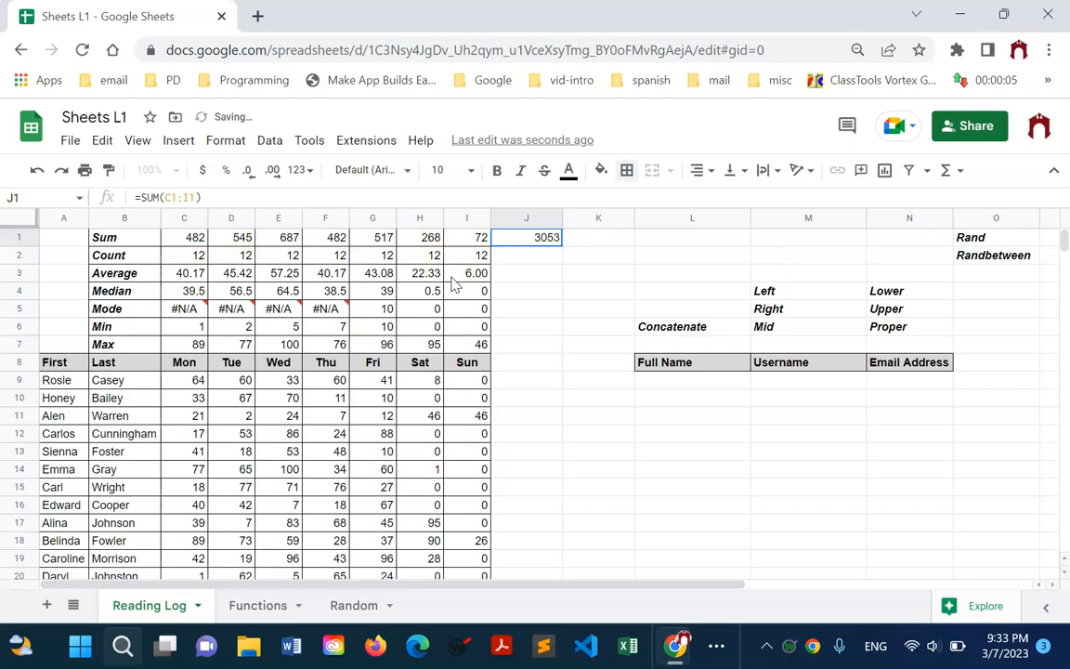
Step: Enter =count(C2:I2) in J2 to count the daily count cells
{"action": "left_click", "coordinate": [533, 262]}
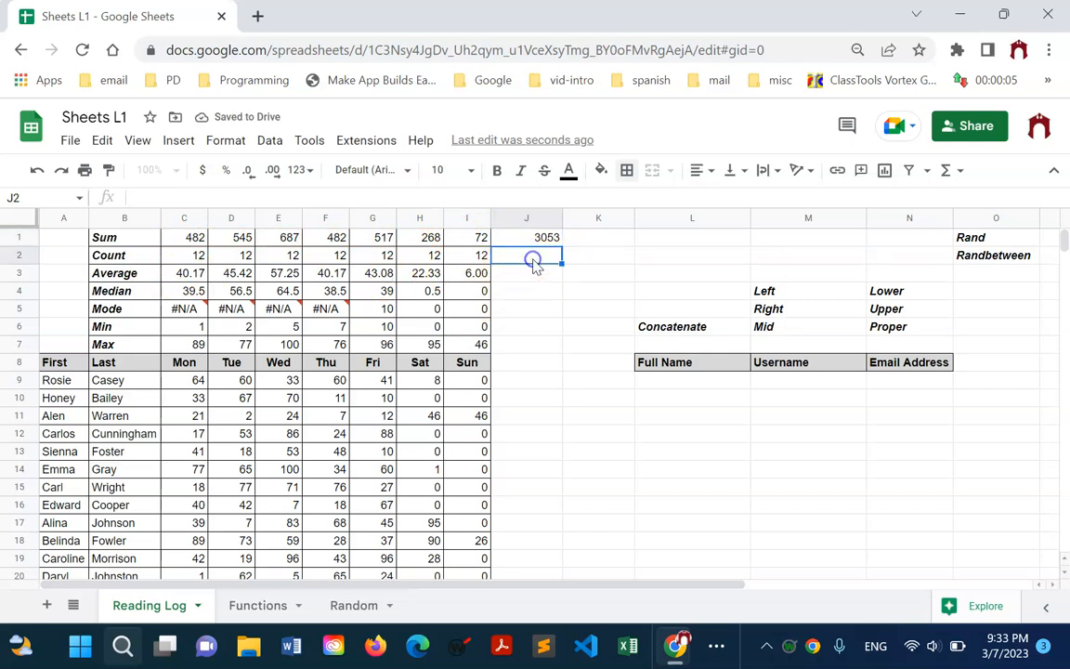
{"action": "type", "text": "=count"}
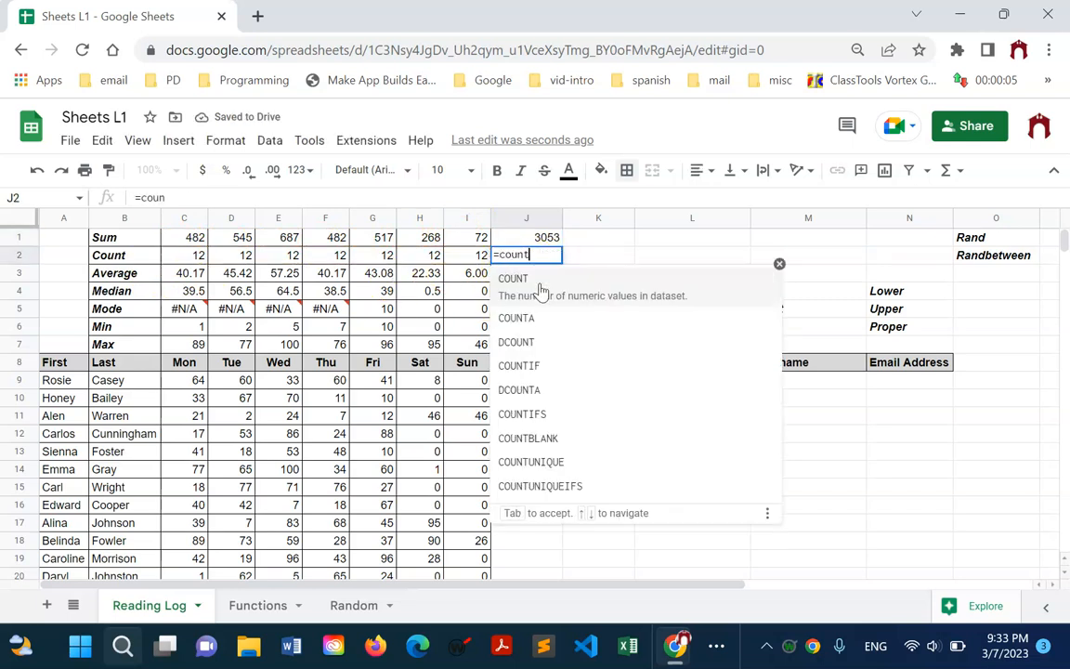
{"action": "type", "text": "("}
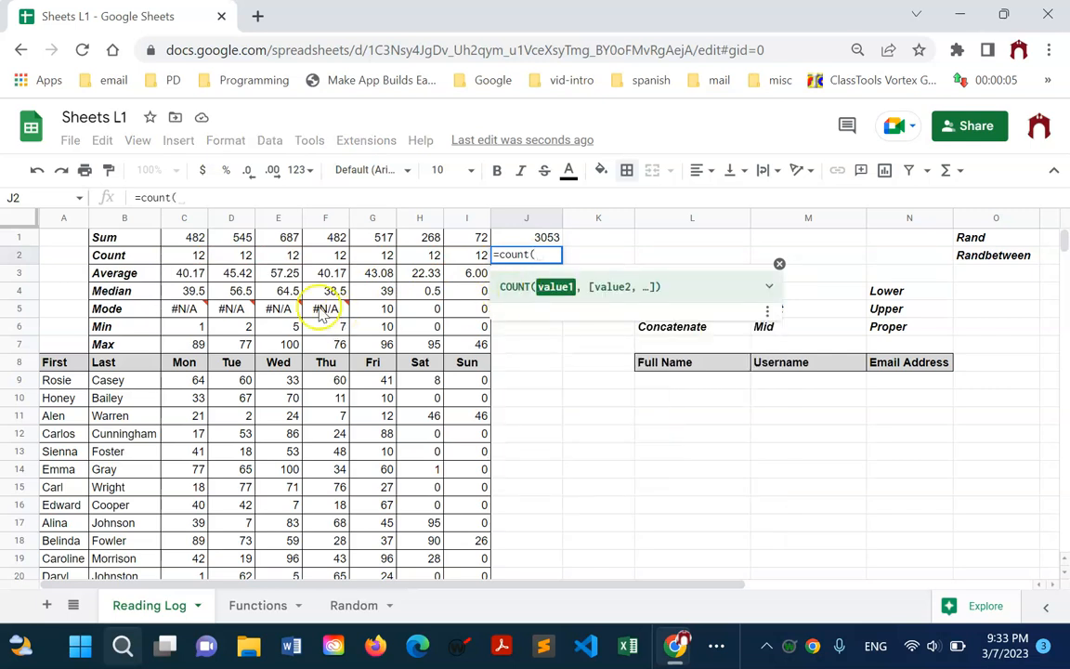
{"action": "left_click_drag", "start_coordinate": [186, 259], "coordinate": [462, 258]}
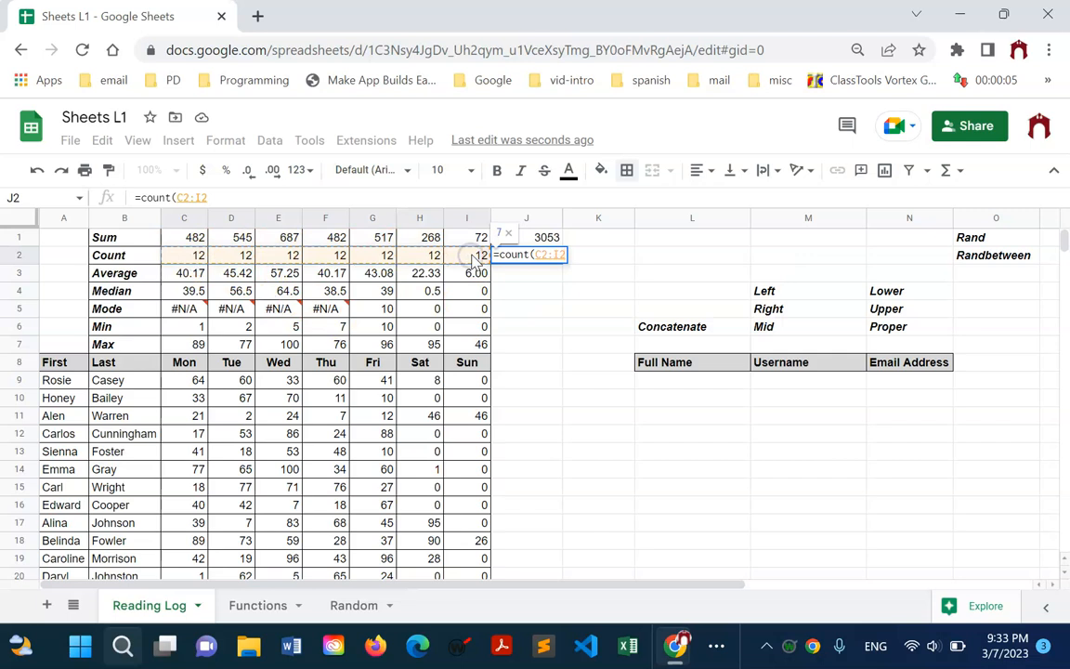
{"action": "key", "text": "Return"}
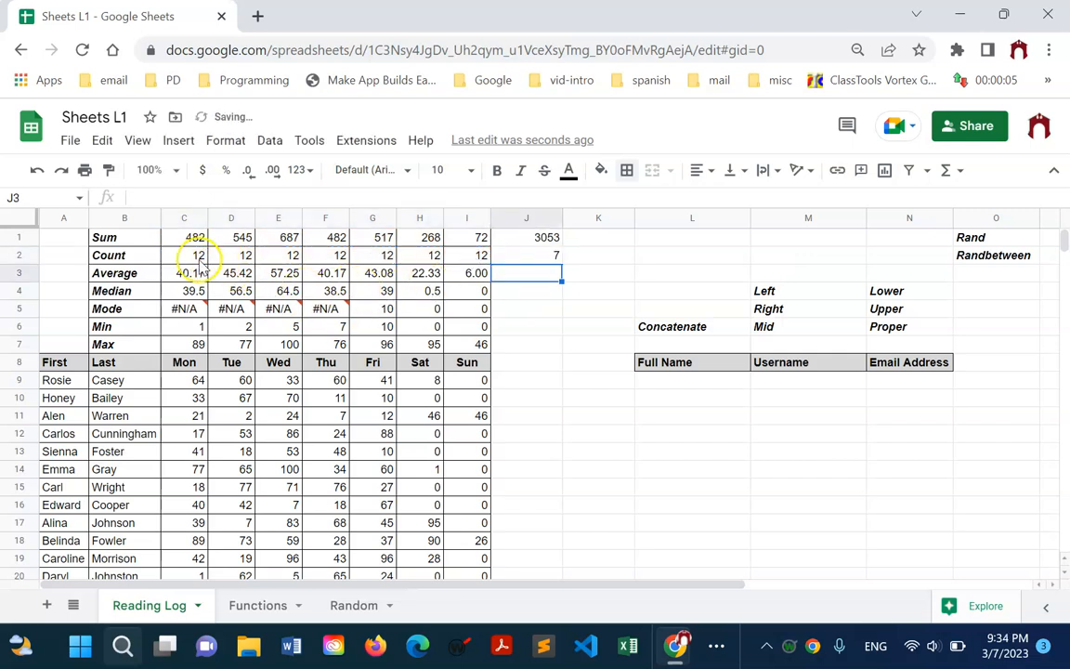
Step: Clear the last Sunday value in I20 to check its effect on the Sunday count, and re-enter 0
{"action": "scroll", "coordinate": [483, 334], "scroll_direction": "down", "scroll_amount": 2}
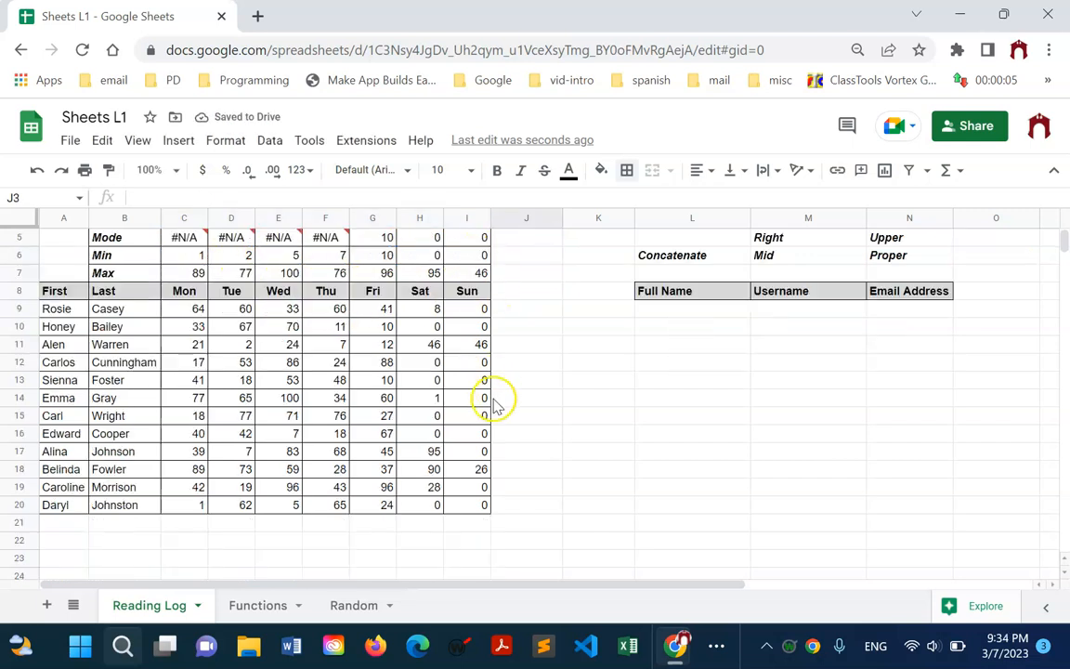
{"action": "left_click", "coordinate": [478, 505]}
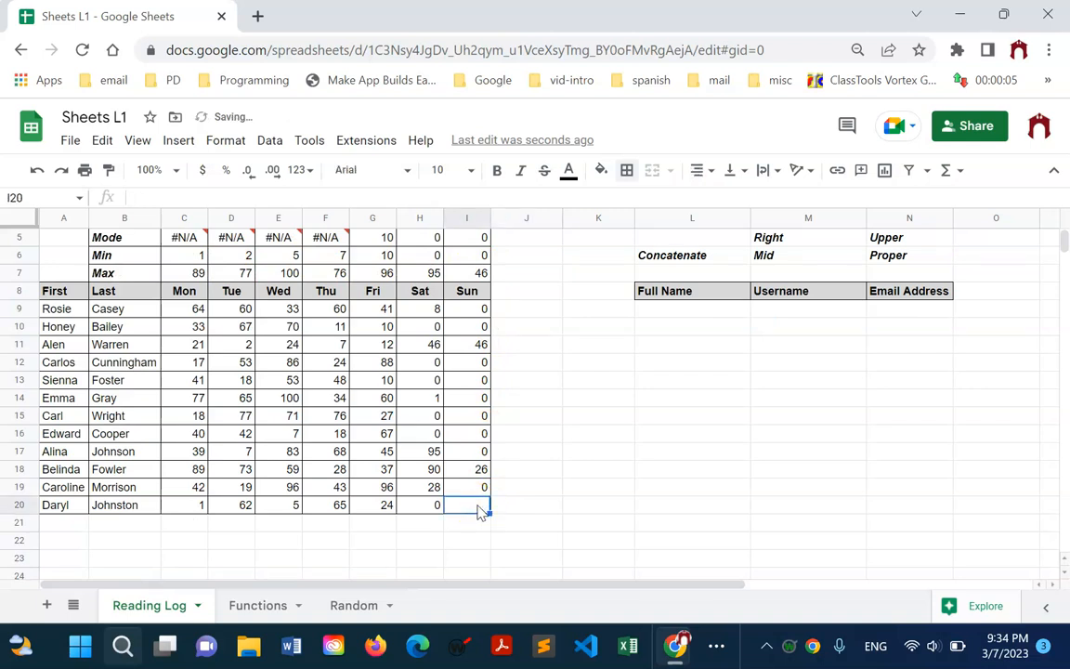
{"action": "scroll", "coordinate": [552, 489], "scroll_direction": "up", "scroll_amount": 2}
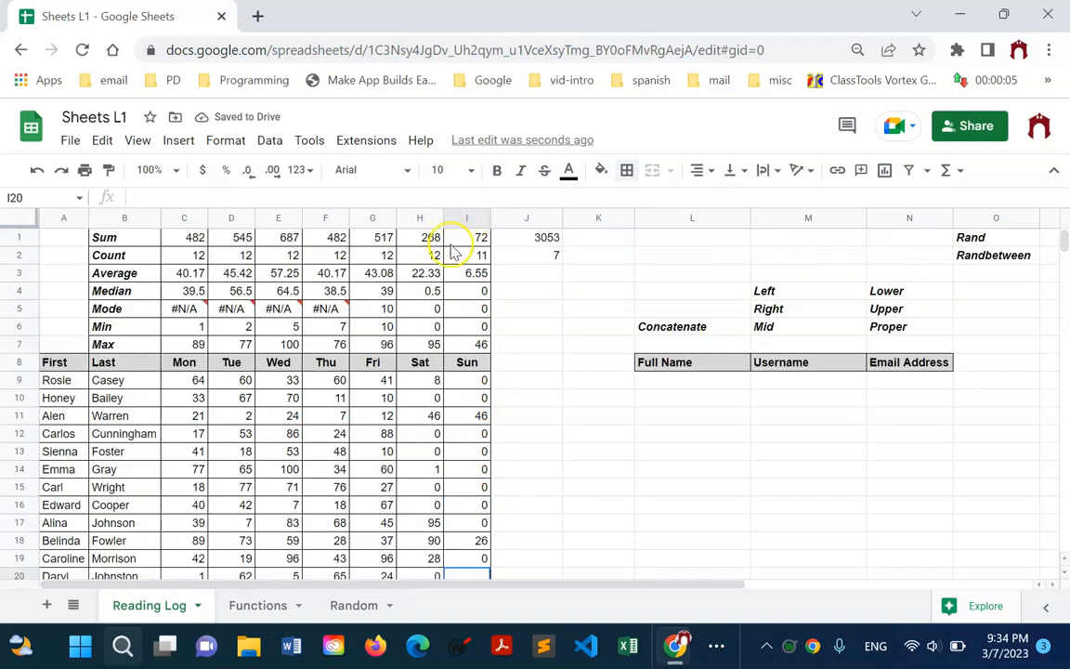
{"action": "scroll", "coordinate": [465, 372], "scroll_direction": "down", "scroll_amount": 2}
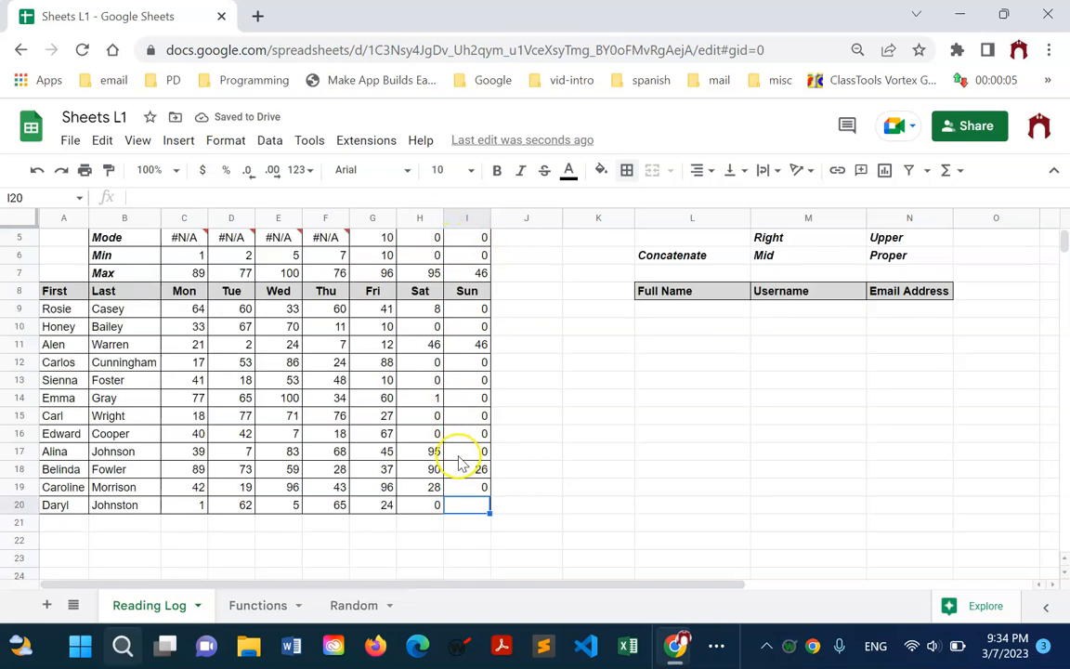
{"action": "type", "text": "0"}
{"action": "key", "text": "Return"}
{"action": "scroll", "coordinate": [461, 464], "scroll_direction": "up", "scroll_amount": 2}
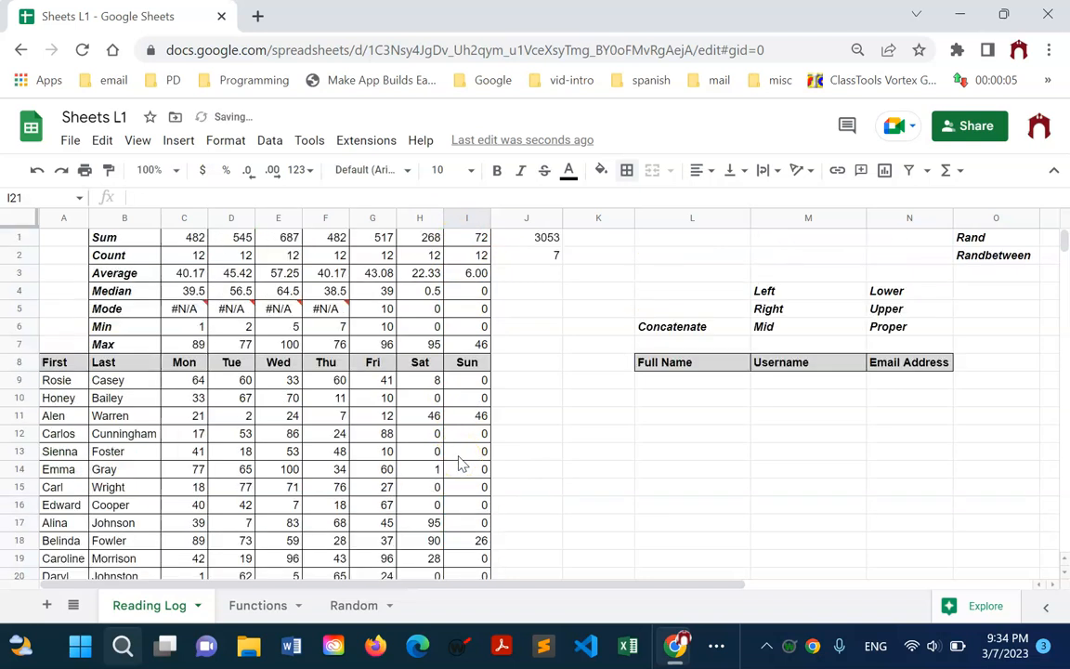
Step: Average the daily averages by entering =average(C3:I3) in J3
{"action": "left_click", "coordinate": [550, 280]}
{"action": "type", "text": "="}
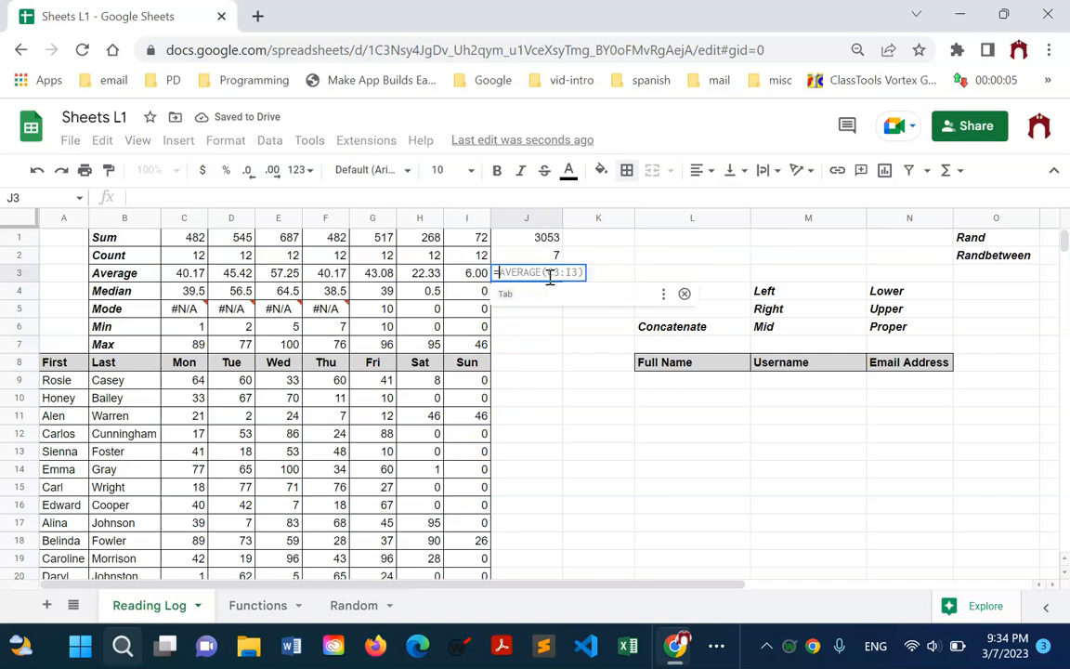
{"action": "type", "text": "averag"}
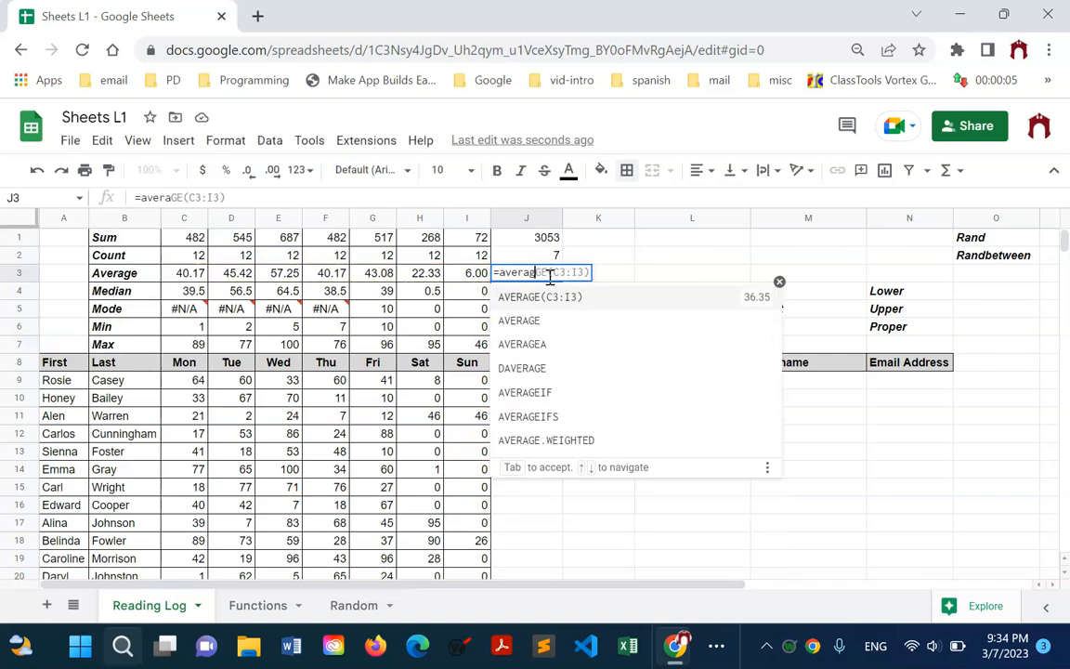
{"action": "type", "text": "e("}
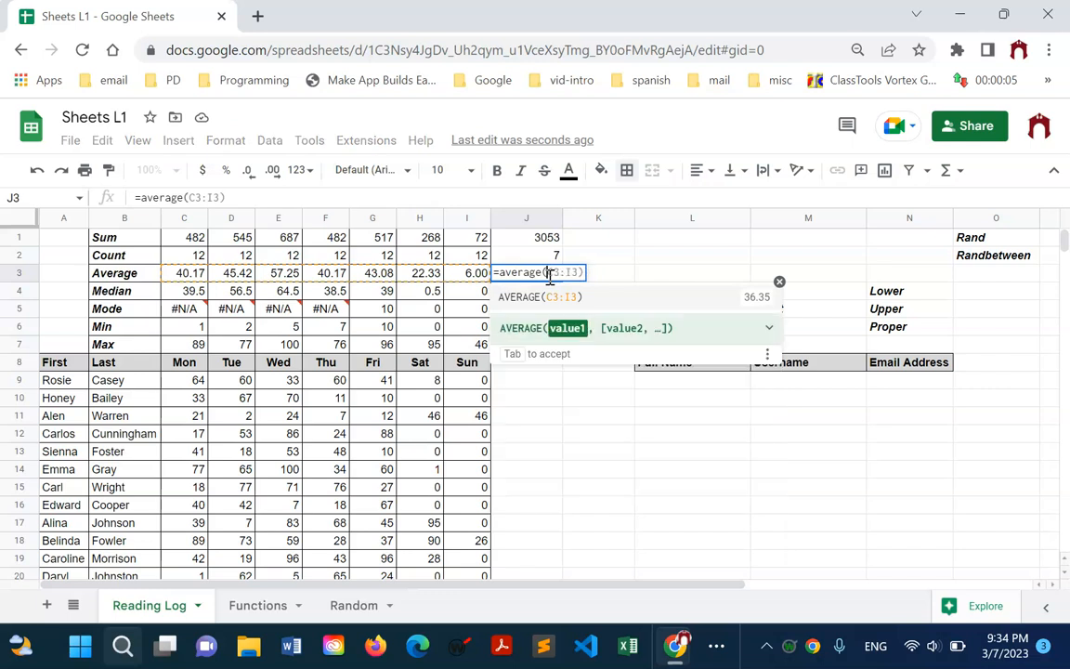
{"action": "left_click_drag", "start_coordinate": [191, 273], "coordinate": [462, 279]}
{"action": "key", "text": "Return"}
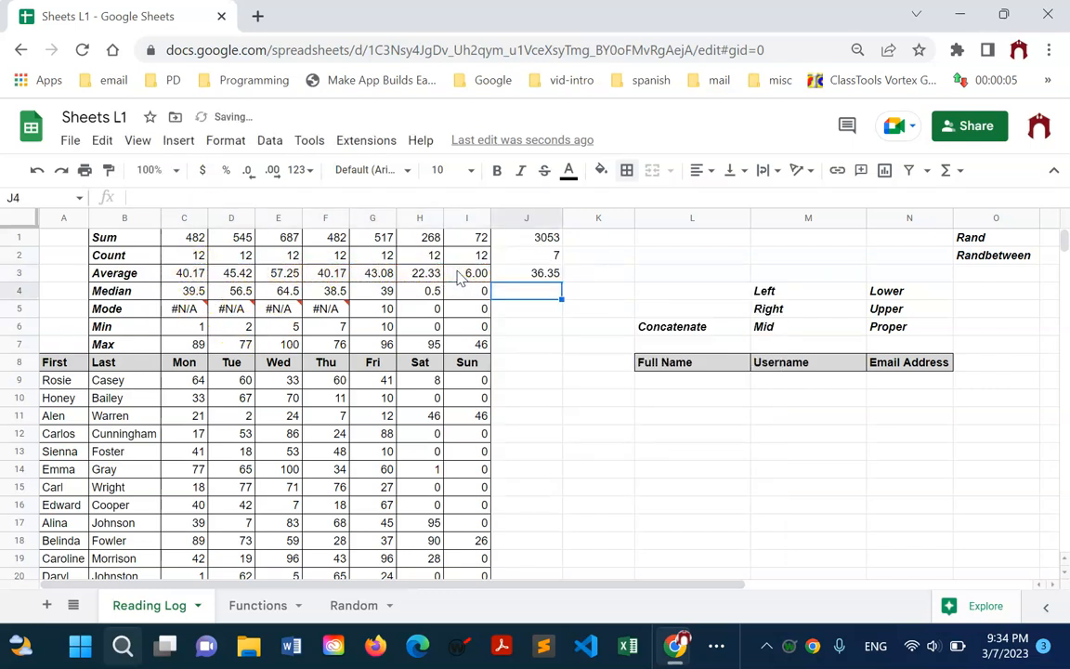
Step: Examine the range used by the average formula in J3 and compare it with the reading values C9:I20
{"action": "left_click", "coordinate": [550, 277]}
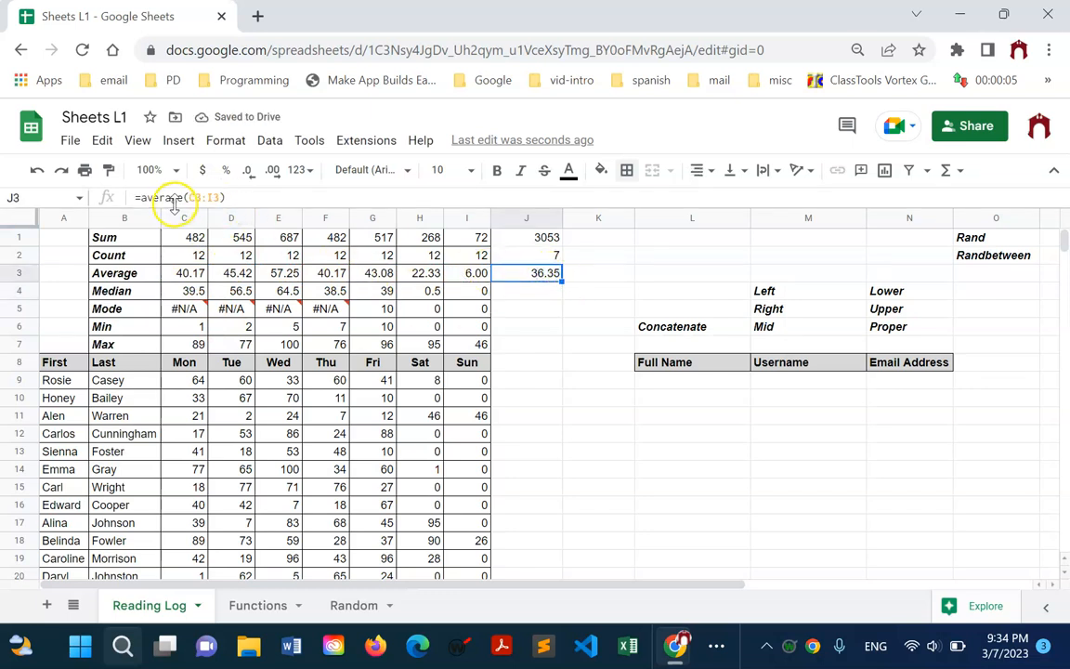
{"action": "left_click_drag", "start_coordinate": [190, 198], "coordinate": [220, 198]}
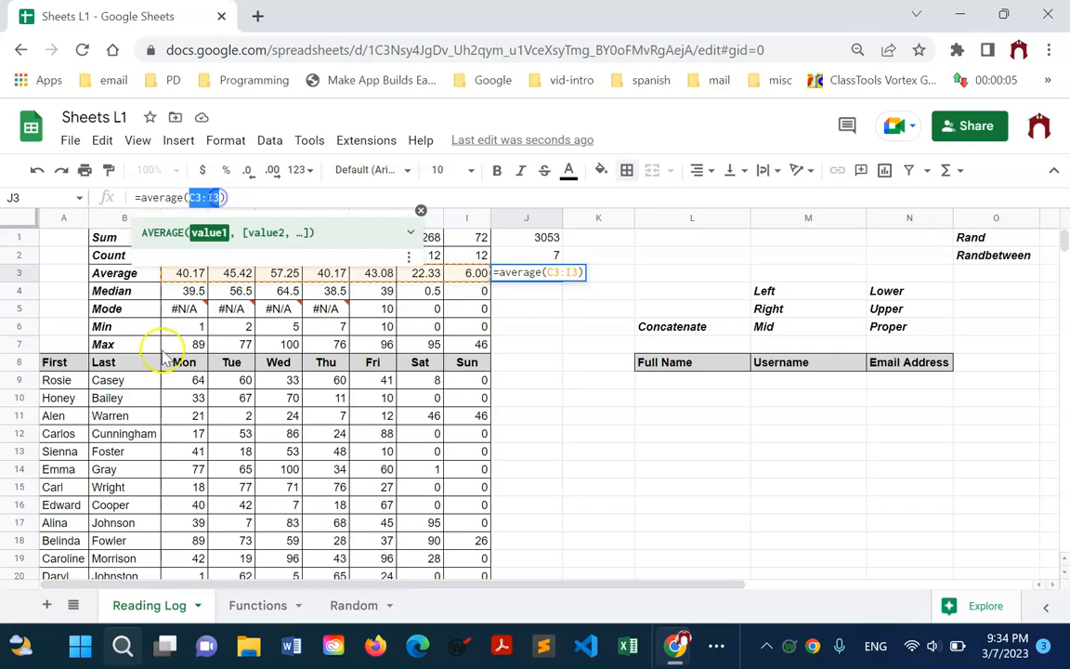
{"action": "key", "text": "Escape"}
{"action": "left_click_drag", "start_coordinate": [197, 381], "coordinate": [463, 526]}
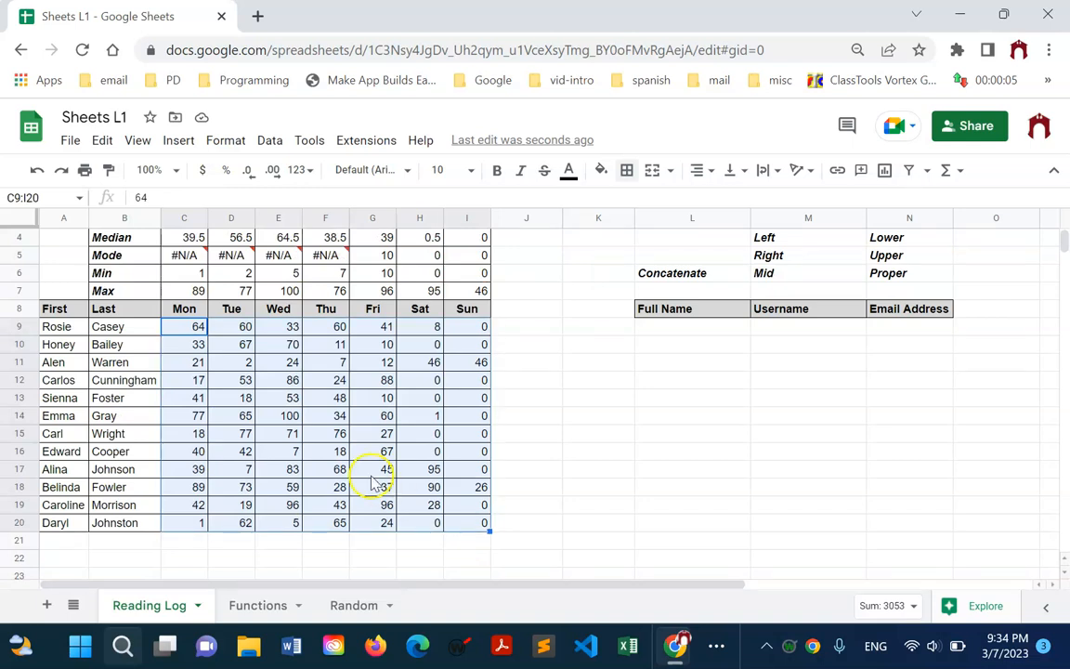
{"action": "scroll", "coordinate": [390, 493], "scroll_direction": "up", "scroll_amount": 1}
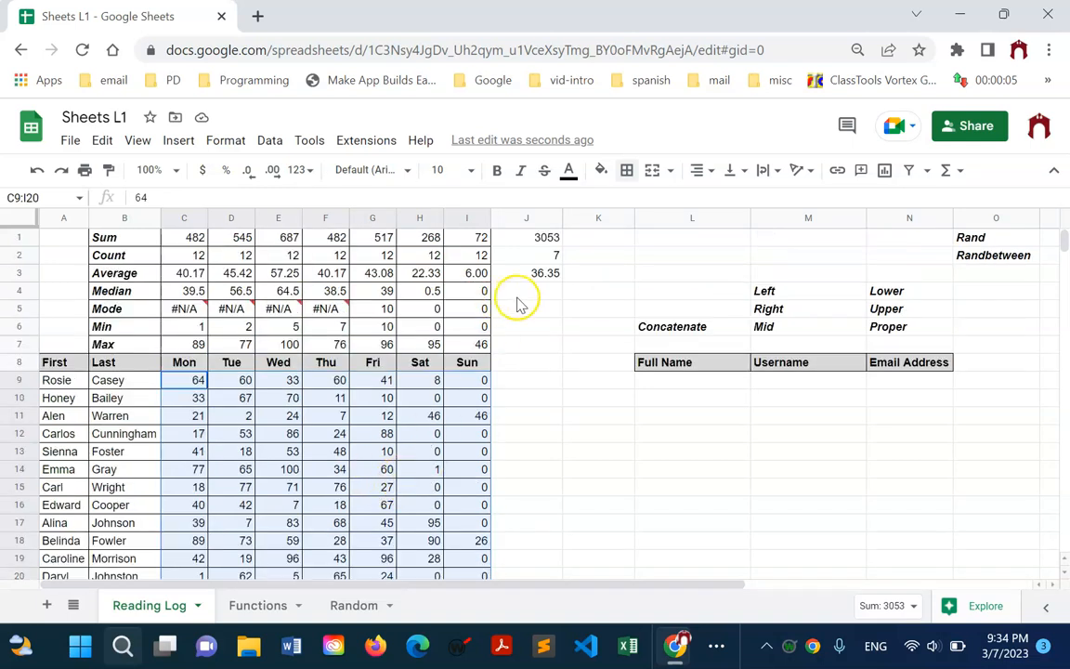
Step: Change the average formula in J3 to cover all the reading values, so it reads =average(C9:I100)
{"action": "left_click", "coordinate": [542, 277]}
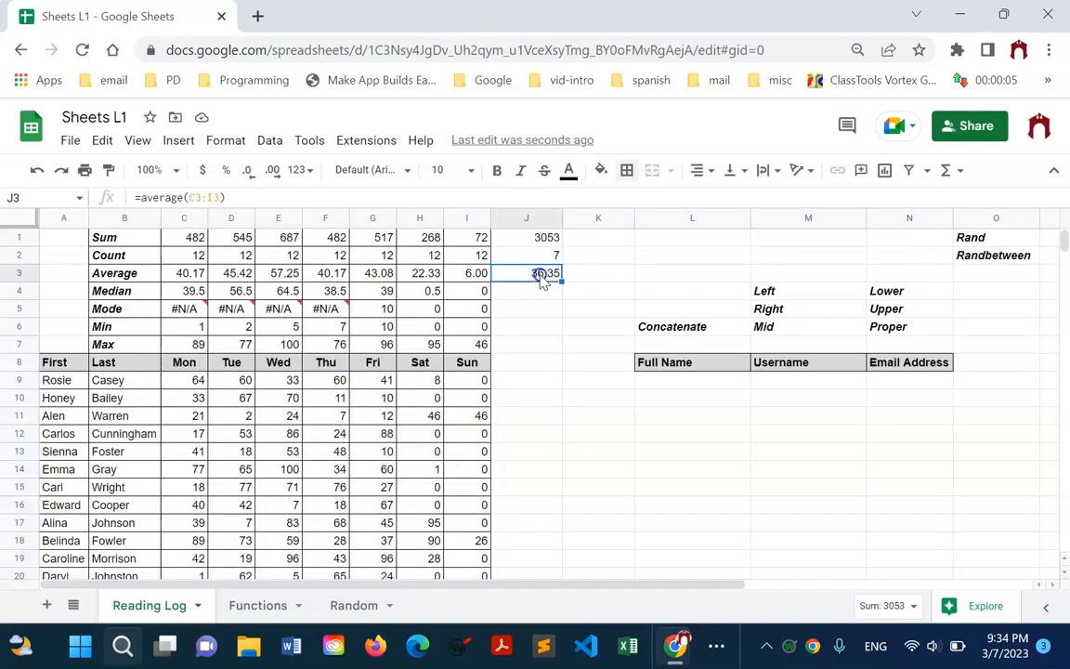
{"action": "left_click", "coordinate": [189, 198]}
{"action": "left_click_drag", "start_coordinate": [189, 198], "coordinate": [226, 198]}
{"action": "key", "text": "BackSpace"}
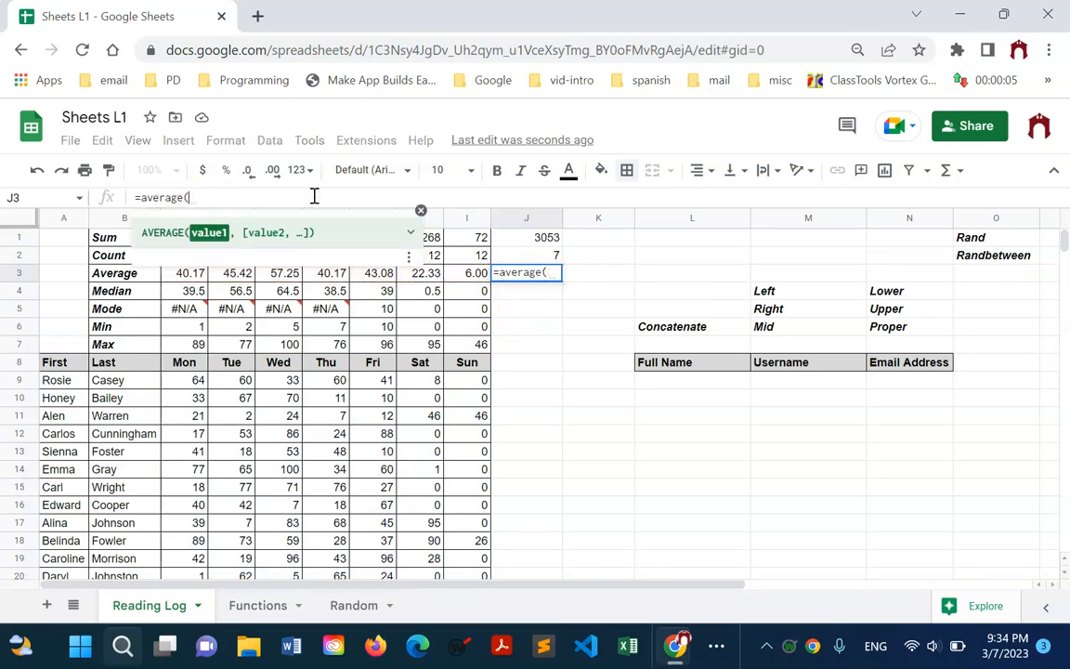
{"action": "left_click_drag", "start_coordinate": [197, 381], "coordinate": [440, 489]}
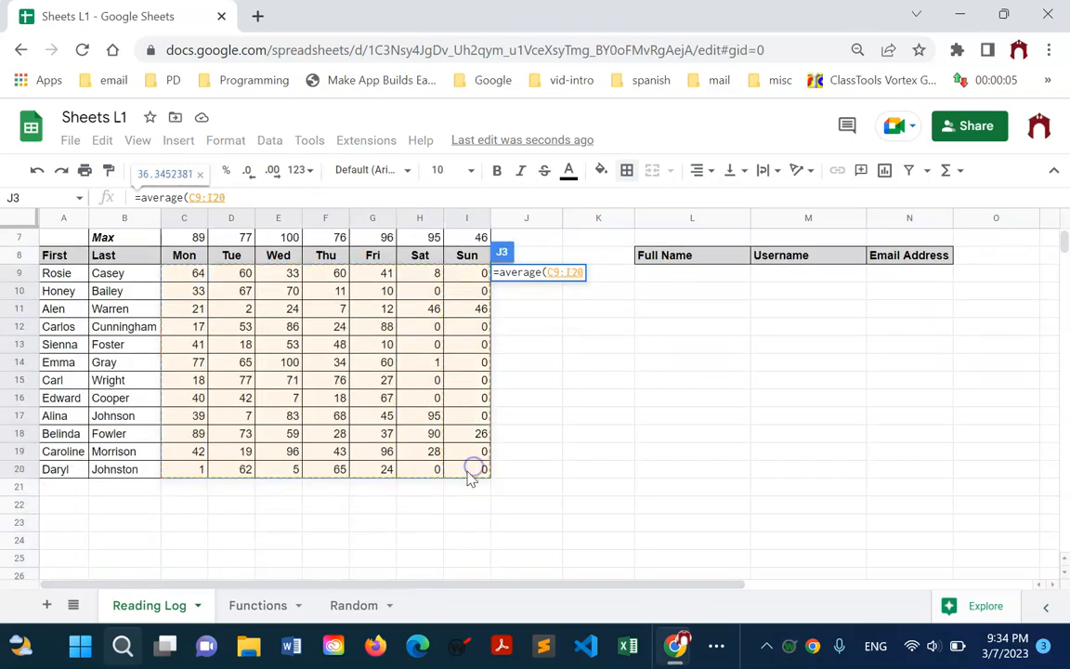
{"action": "left_click_drag", "start_coordinate": [191, 199], "coordinate": [215, 200]}
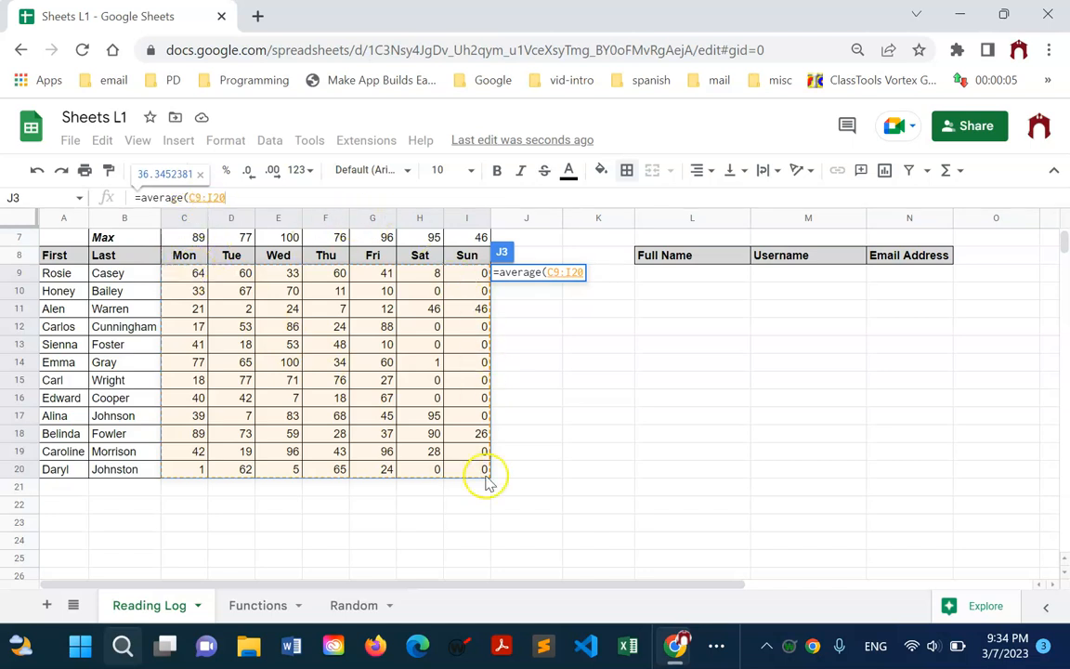
{"action": "double_click", "coordinate": [217, 199]}
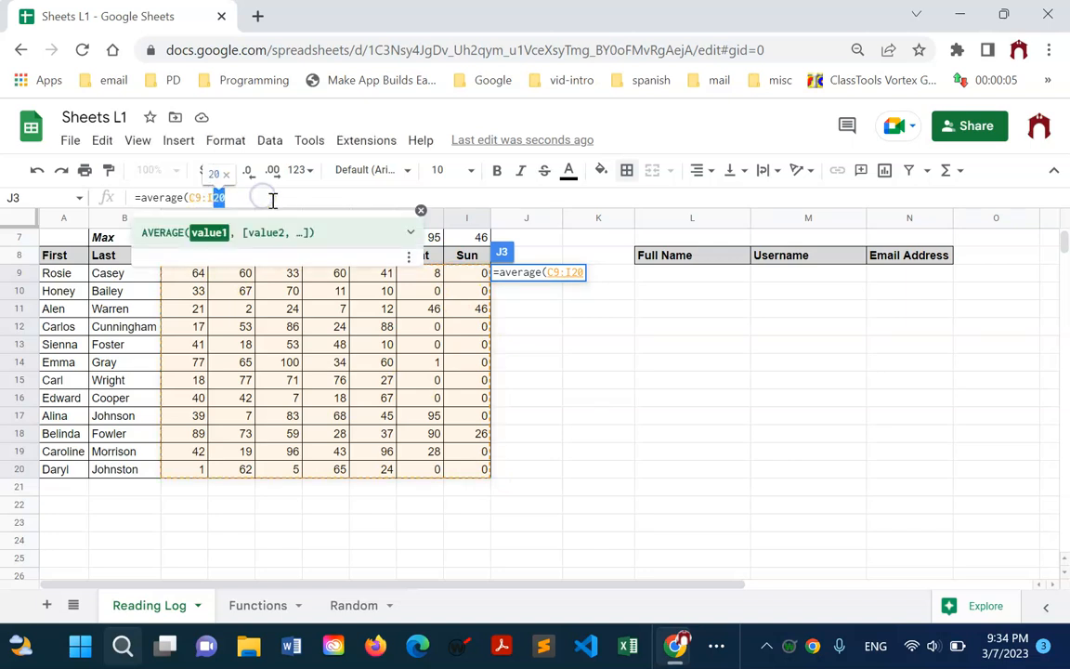
{"action": "type", "text": "I100"}
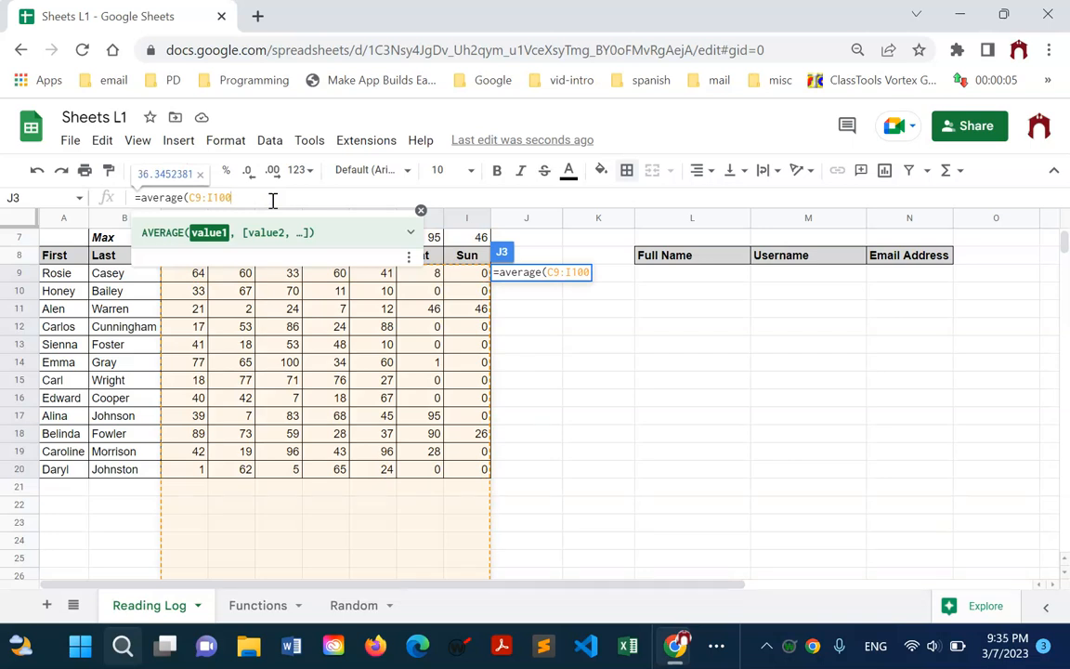
{"action": "key", "text": "Return"}
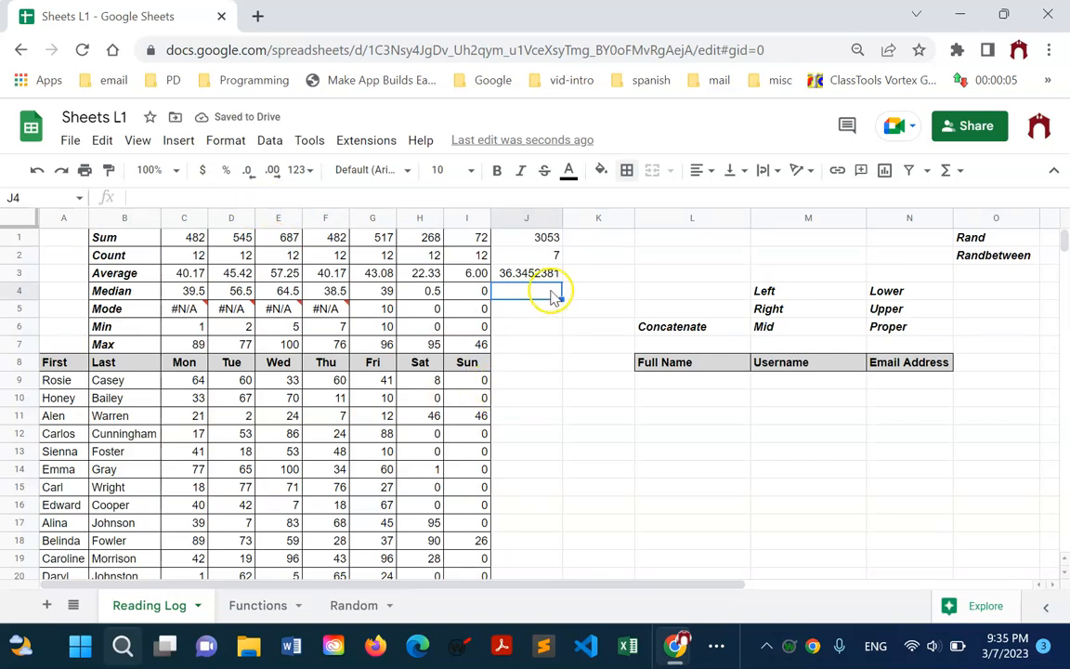
{"action": "left_click", "coordinate": [548, 277]}
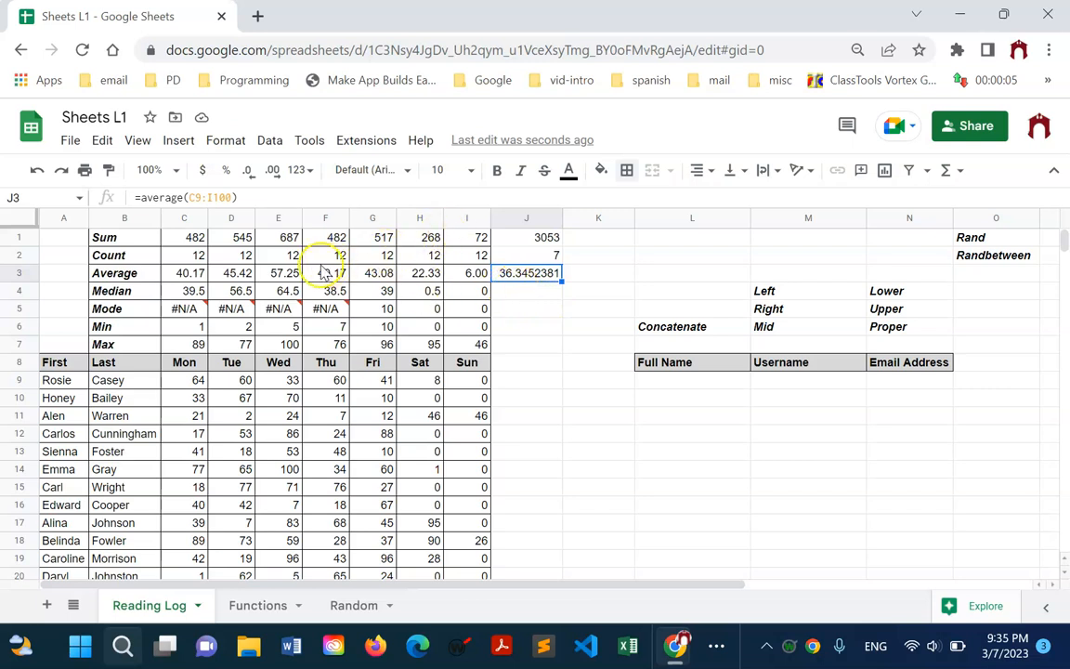
Step: Reduce the overall average in J3 to two decimal places
{"action": "left_click", "coordinate": [251, 175]}
{"action": "left_click", "coordinate": [251, 174]}
{"action": "left_click", "coordinate": [251, 174]}
{"action": "left_click", "coordinate": [251, 175]}
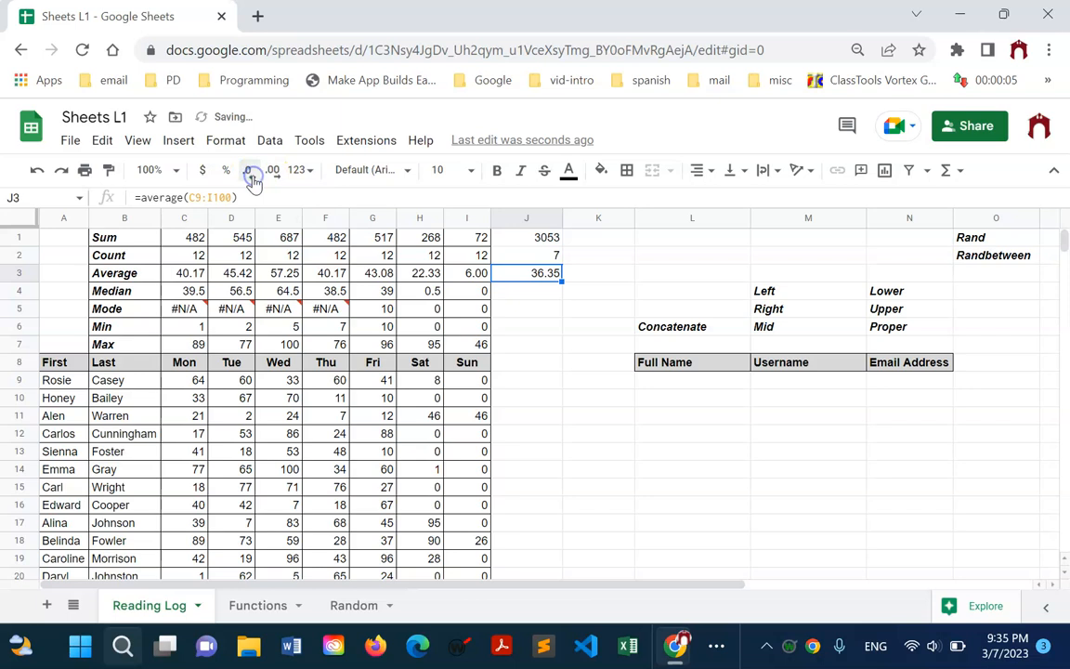
{"action": "left_click", "coordinate": [544, 431]}
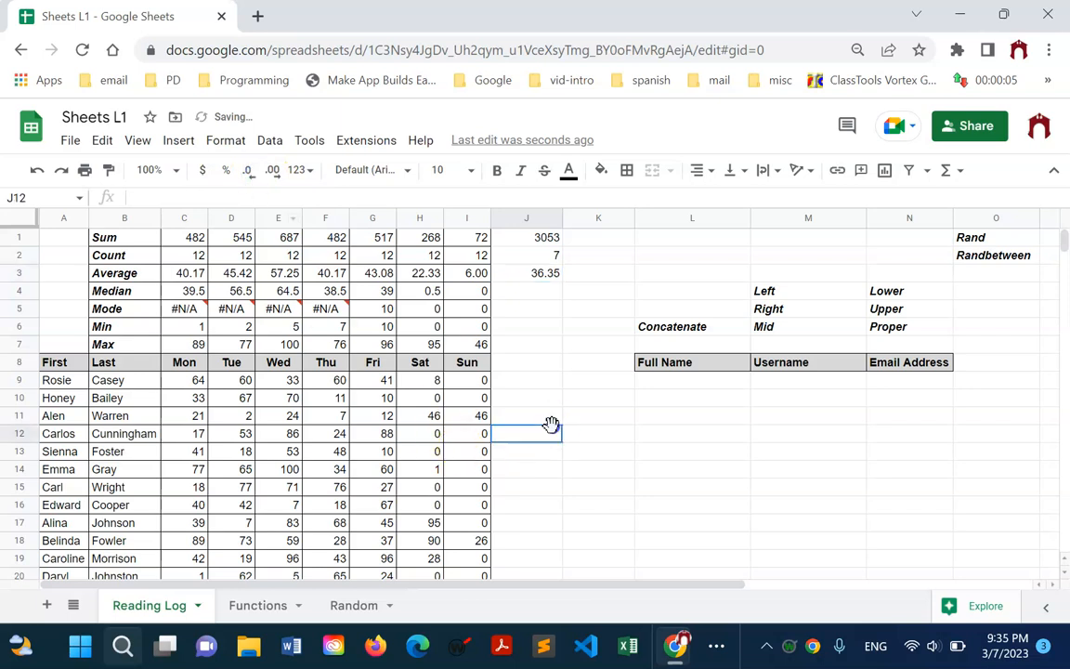
Step: Calculate the median of the daily medians by entering =median(C4:I4) in J4
{"action": "left_click", "coordinate": [524, 293]}
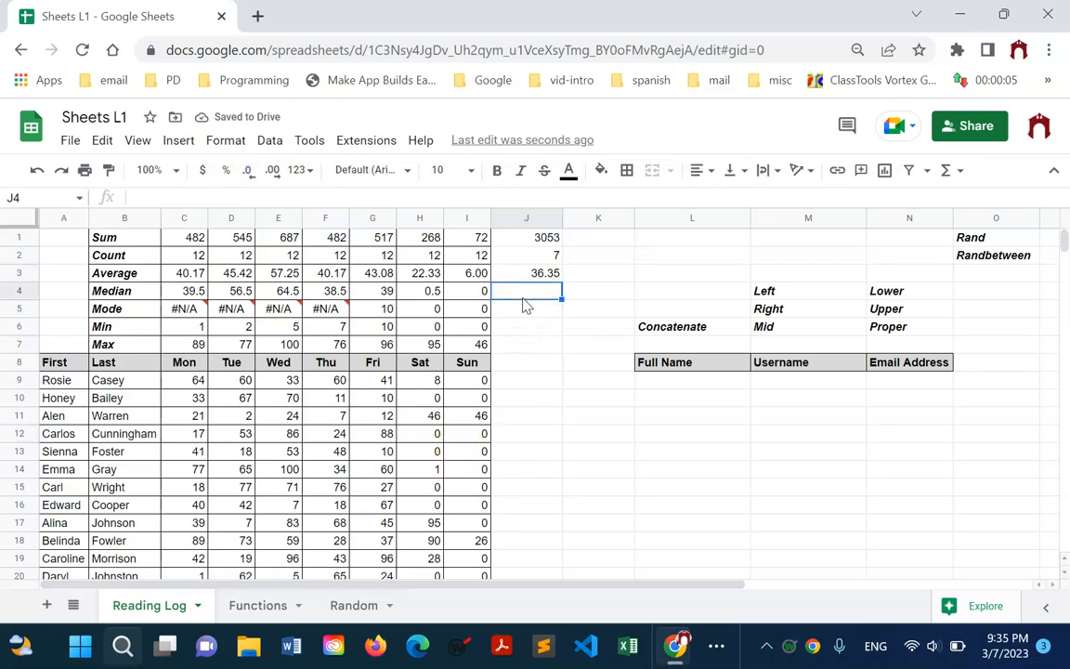
{"action": "type", "text": "=med"}
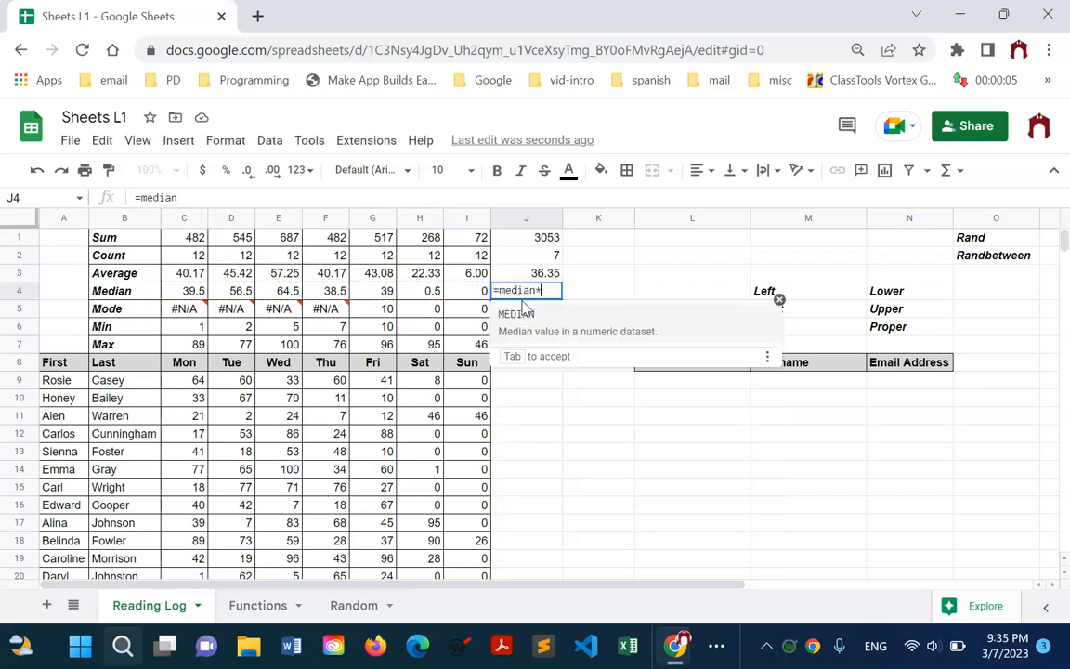
{"action": "type", "text": "ian*"}
{"action": "key", "text": "BackSpace"}
{"action": "type", "text": "("}
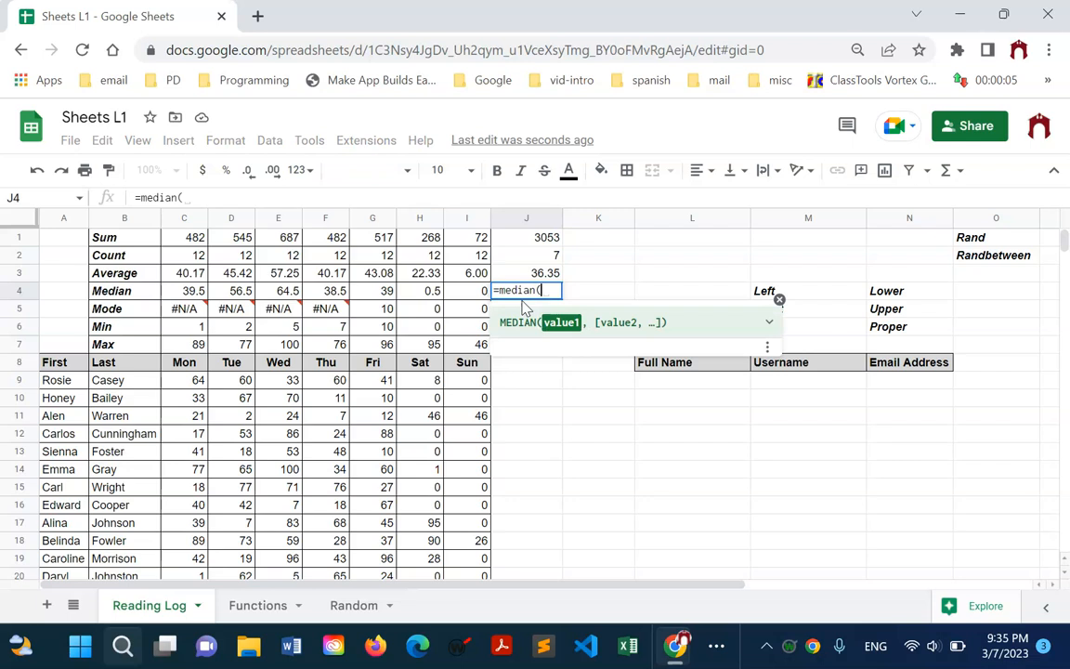
{"action": "left_click_drag", "start_coordinate": [186, 296], "coordinate": [461, 299]}
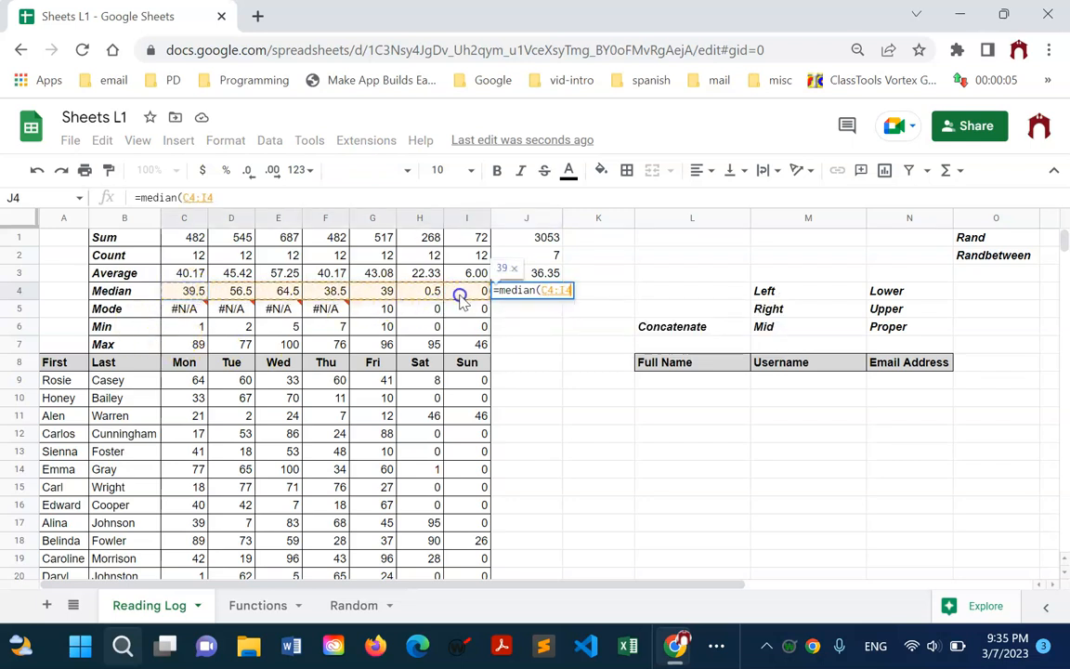
{"action": "key", "text": "Return"}
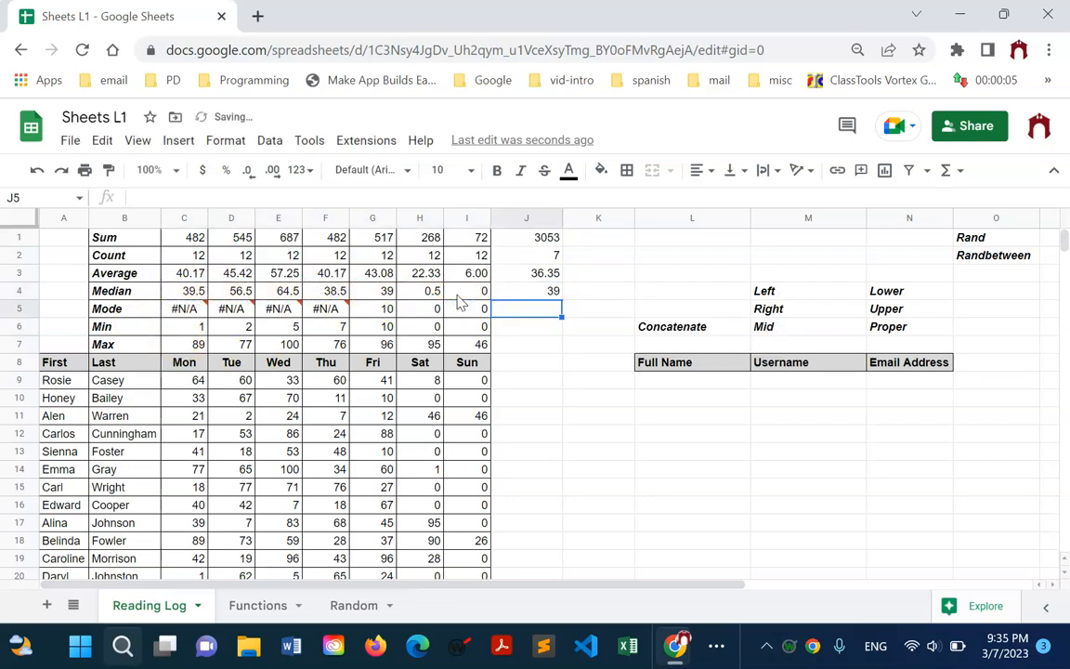
Step: Enter =mode(C9:I20) in J5 to find the most common value among all the readings
{"action": "type", "text": "n/a"}
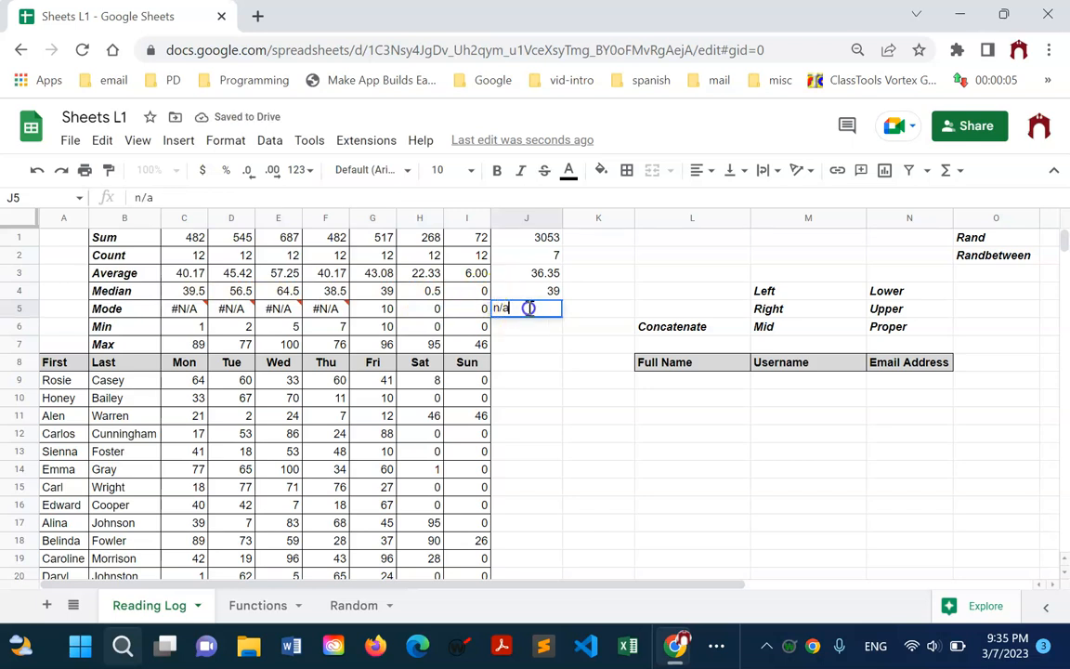
{"action": "left_click_drag", "start_coordinate": [501, 310], "coordinate": [493, 313]}
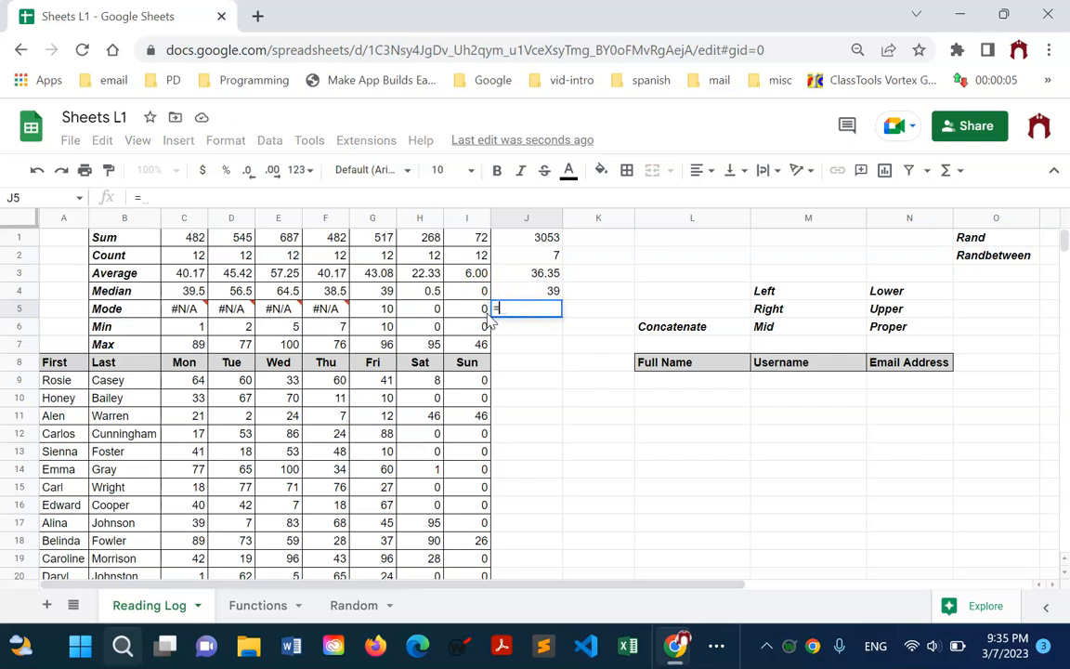
{"action": "type", "text": "=mode4"}
{"action": "key", "text": "BackSpace"}
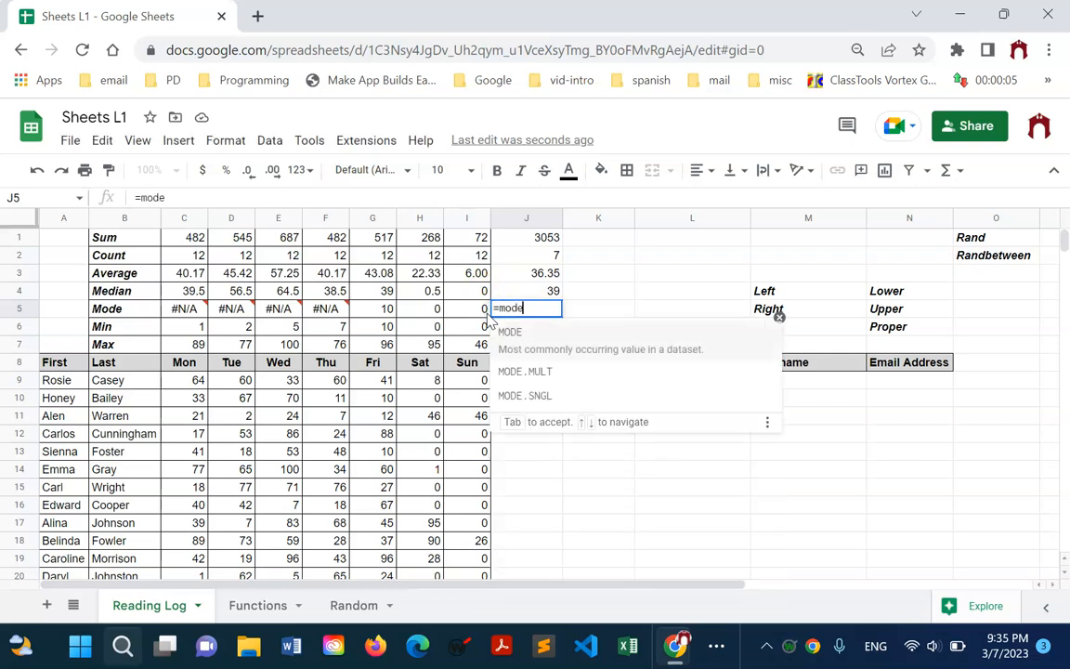
{"action": "type", "text": "("}
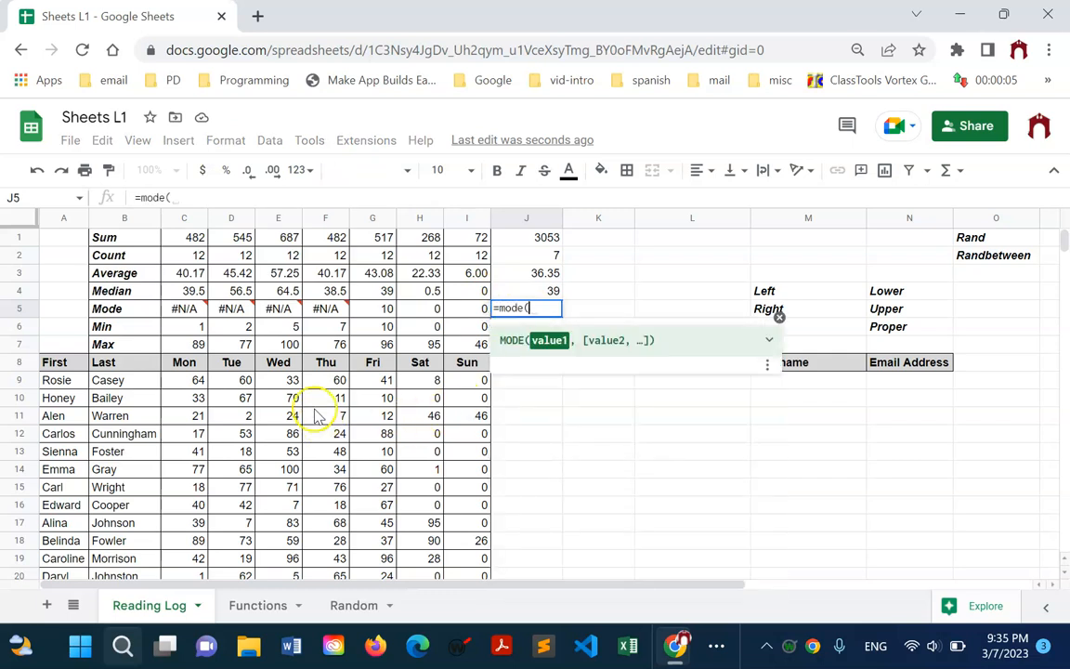
{"action": "left_click_drag", "start_coordinate": [185, 380], "coordinate": [459, 506]}
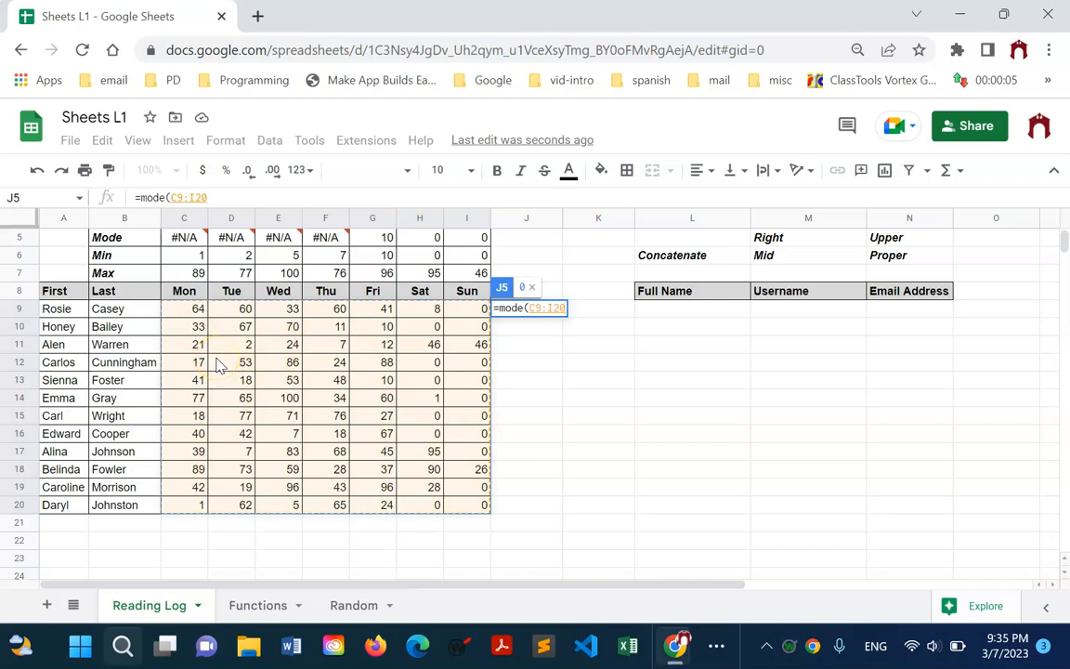
{"action": "key", "text": "Return"}
{"action": "scroll", "coordinate": [465, 363], "scroll_direction": "up", "scroll_amount": 2}
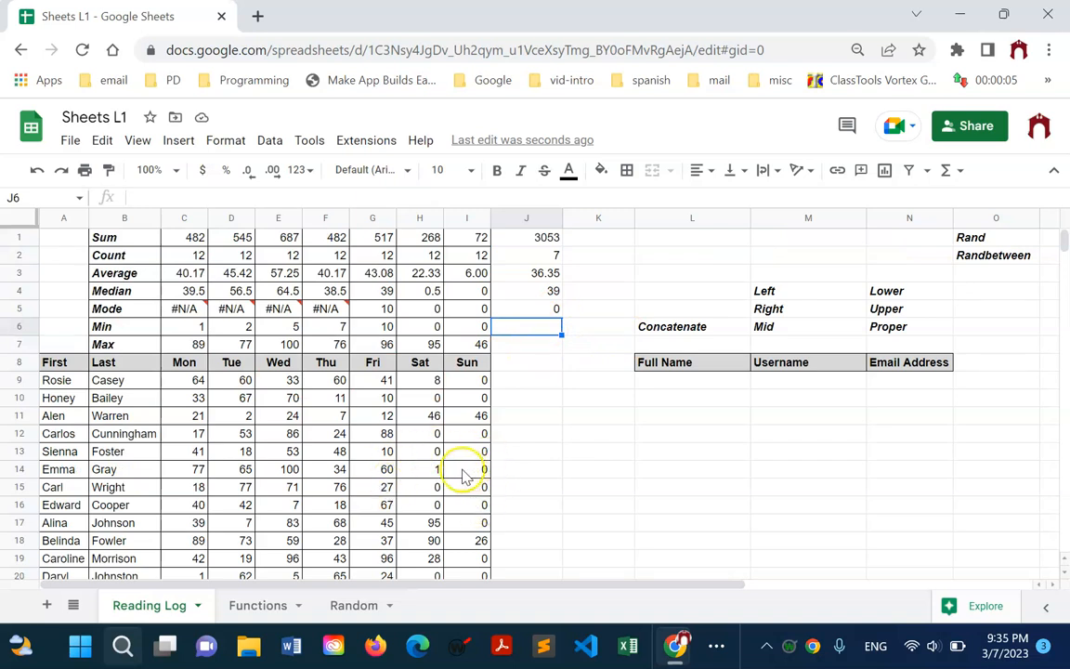
Step: Change the mode formula in J5 to cover only the weekday readings, so it reads =mode(C9:G100)
{"action": "left_click", "coordinate": [543, 310]}
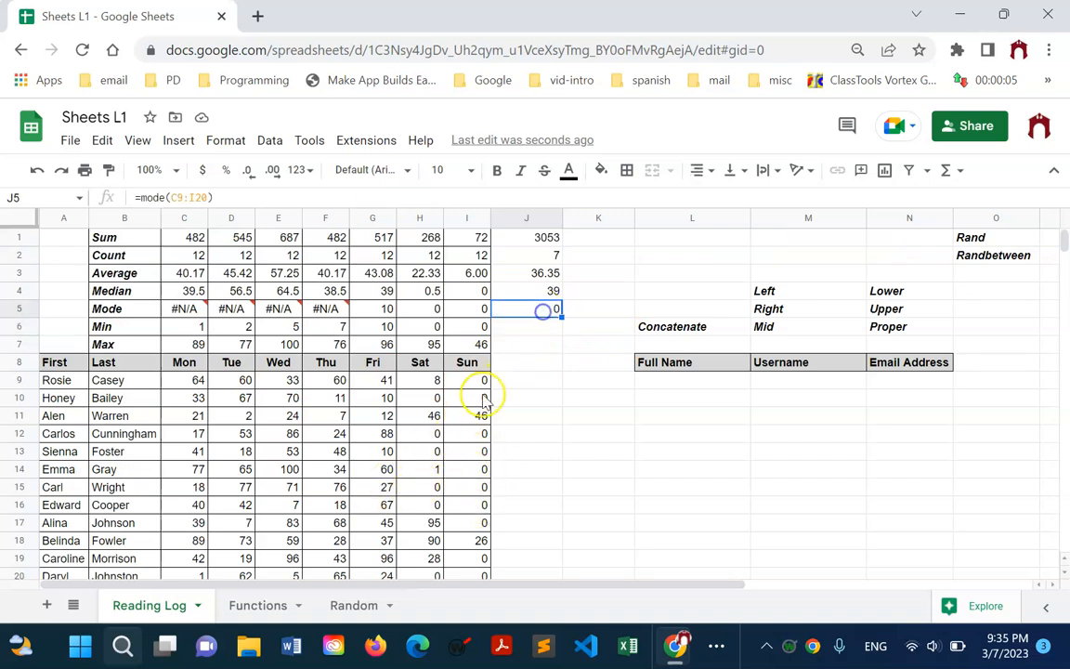
{"action": "left_click", "coordinate": [185, 200]}
{"action": "left_click_drag", "start_coordinate": [193, 198], "coordinate": [195, 199]}
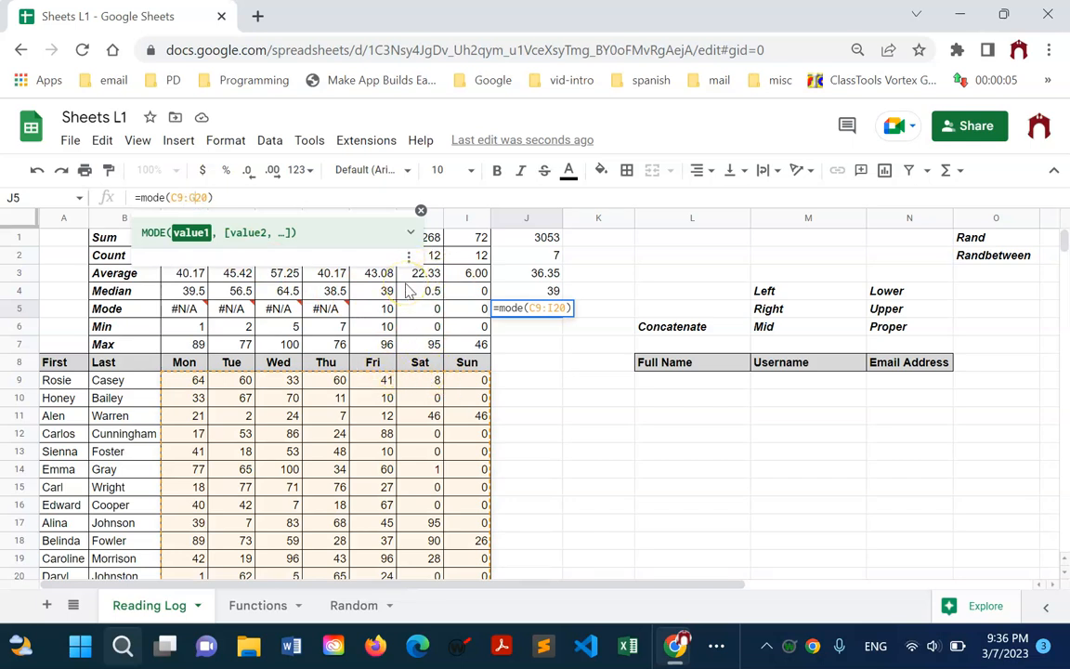
{"action": "key", "text": "BackSpace"}
{"action": "key", "text": "BackSpace"}
{"action": "type", "text": "100"}
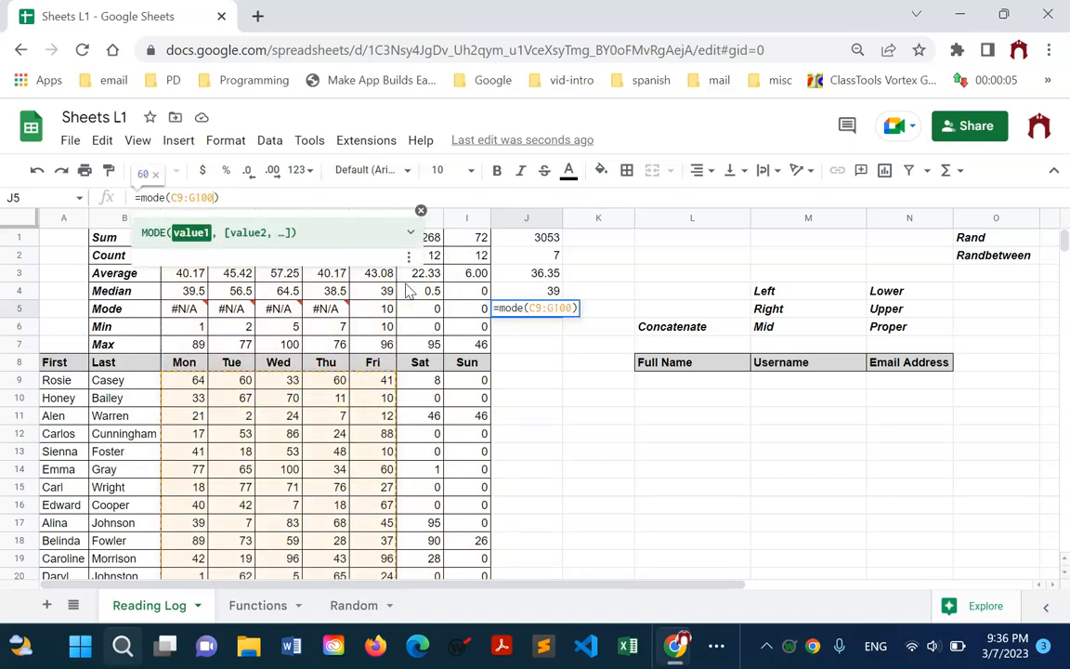
{"action": "key", "text": "Return"}
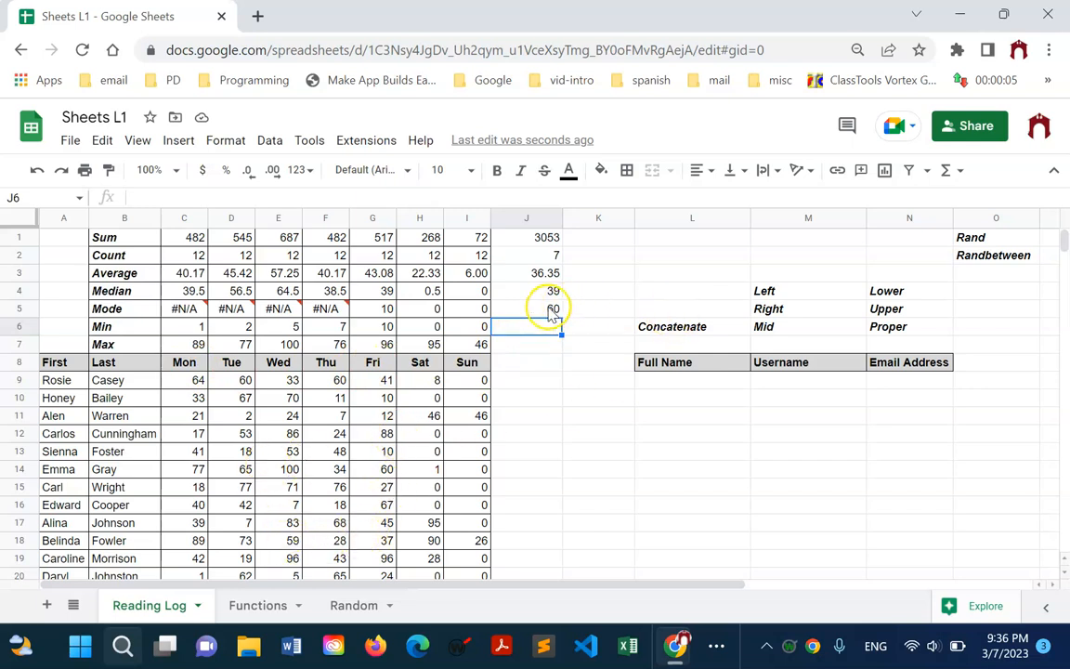
{"action": "left_click", "coordinate": [551, 313]}
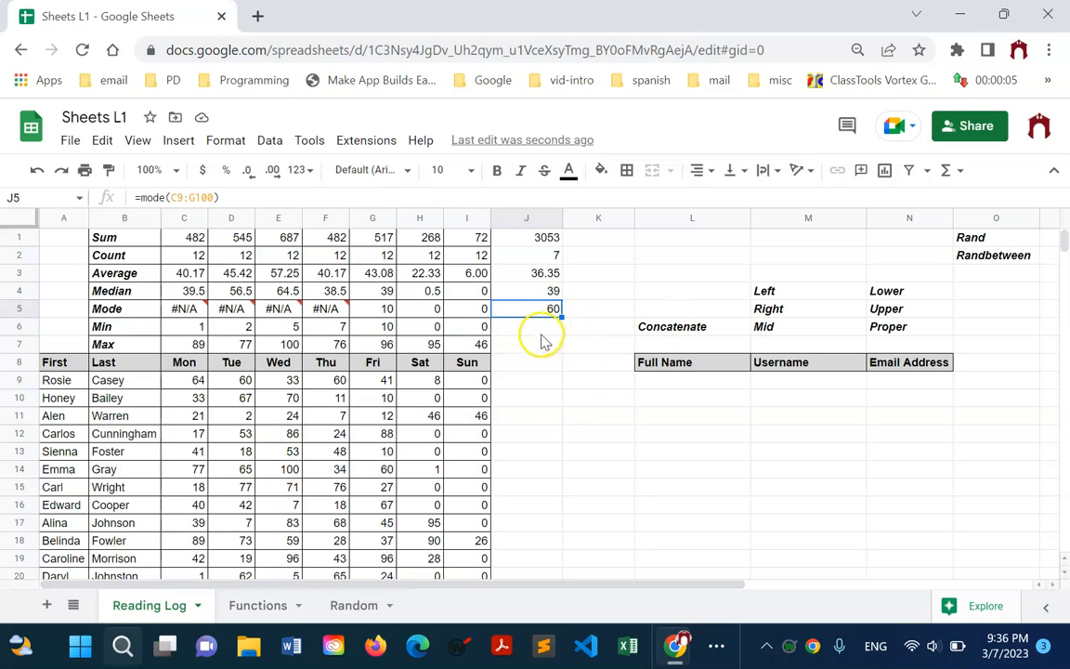
Step: Find the lowest weekday reading by entering =min(C9:G100) in J6
{"action": "left_click", "coordinate": [544, 328]}
{"action": "type", "text": "=m"}
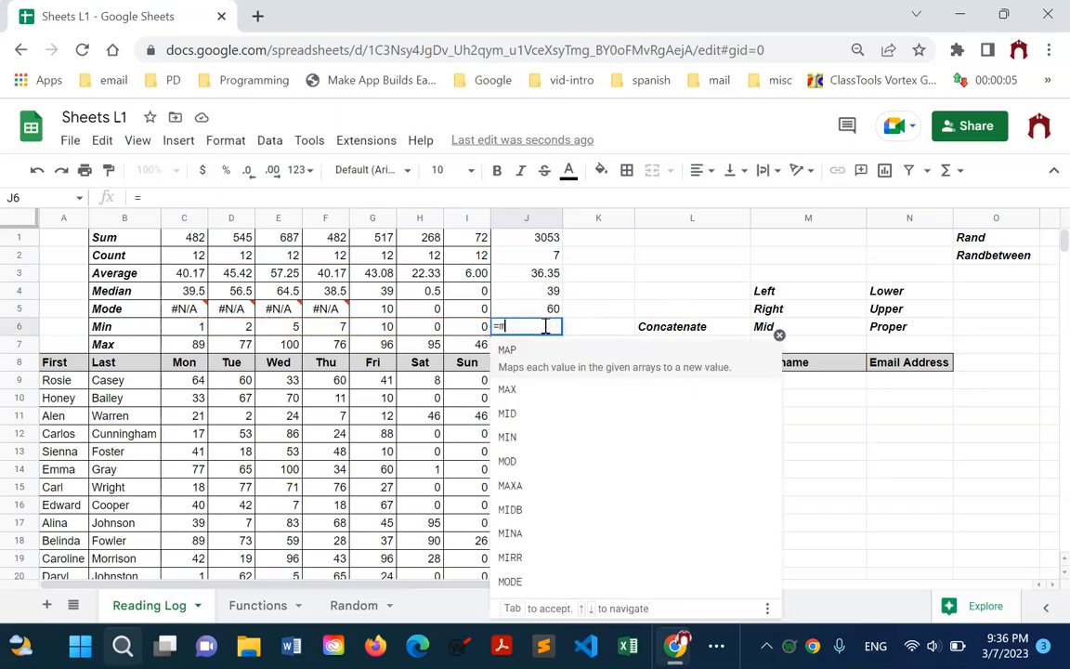
{"action": "type", "text": "in("}
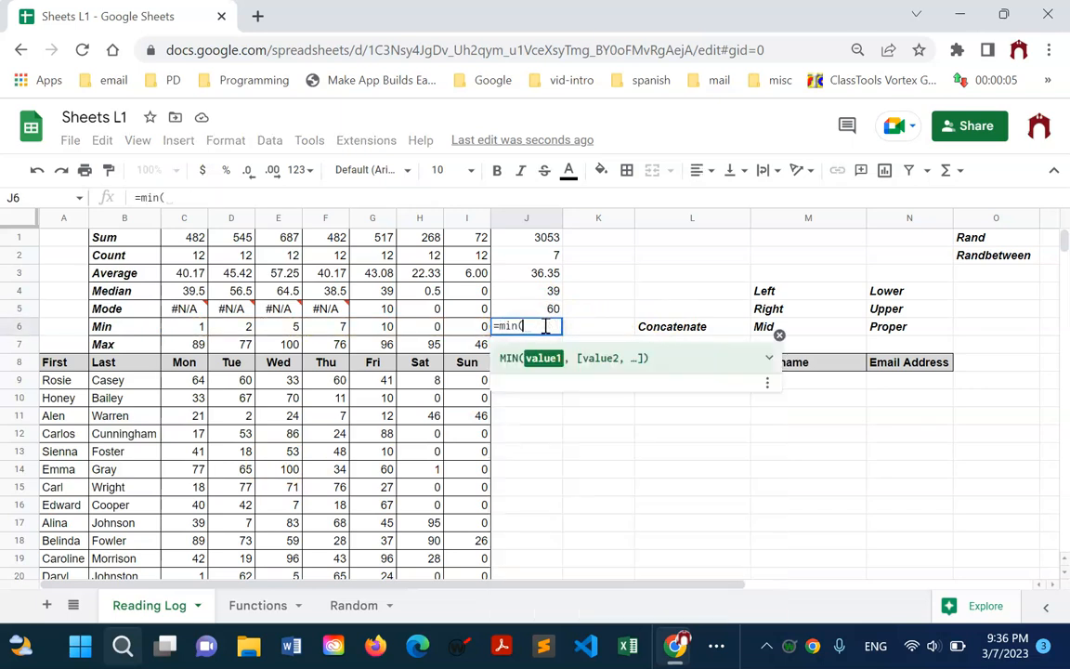
{"action": "left_click_drag", "start_coordinate": [195, 388], "coordinate": [365, 578]}
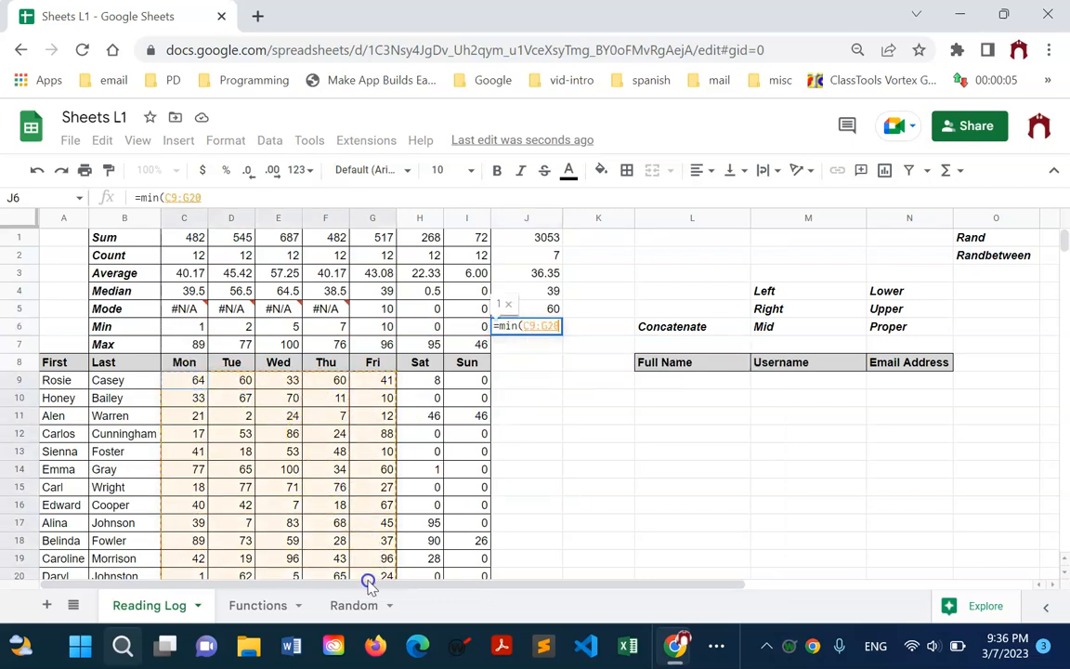
{"action": "left_click", "coordinate": [230, 198]}
{"action": "key", "text": "BackSpace"}
{"action": "key", "text": "BackSpace"}
{"action": "type", "text": "100"}
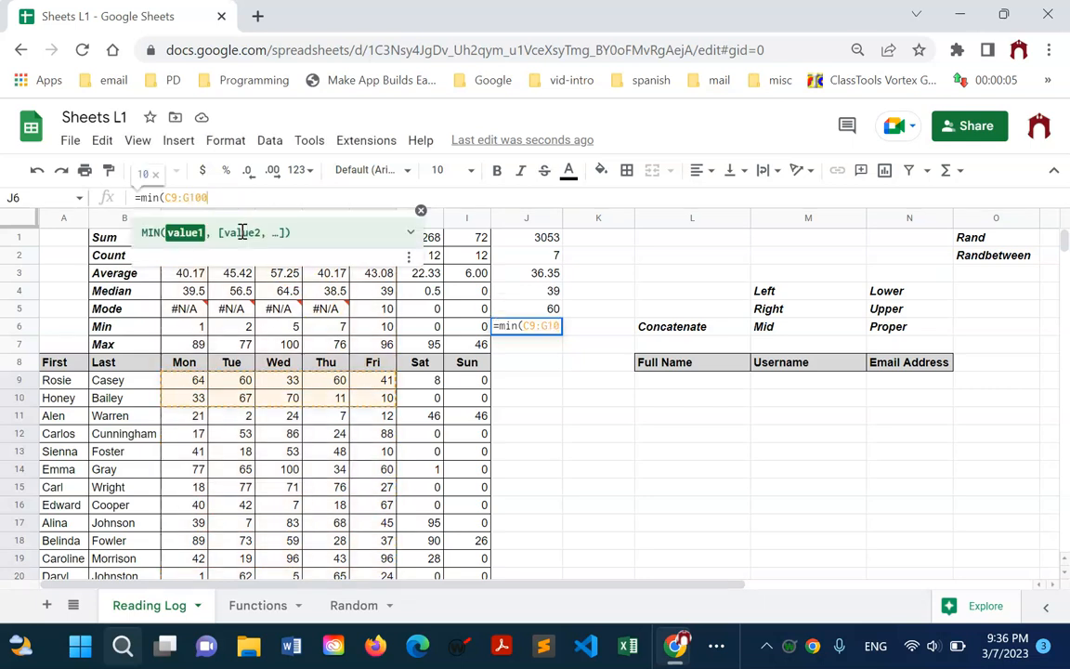
{"action": "key", "text": "Return"}
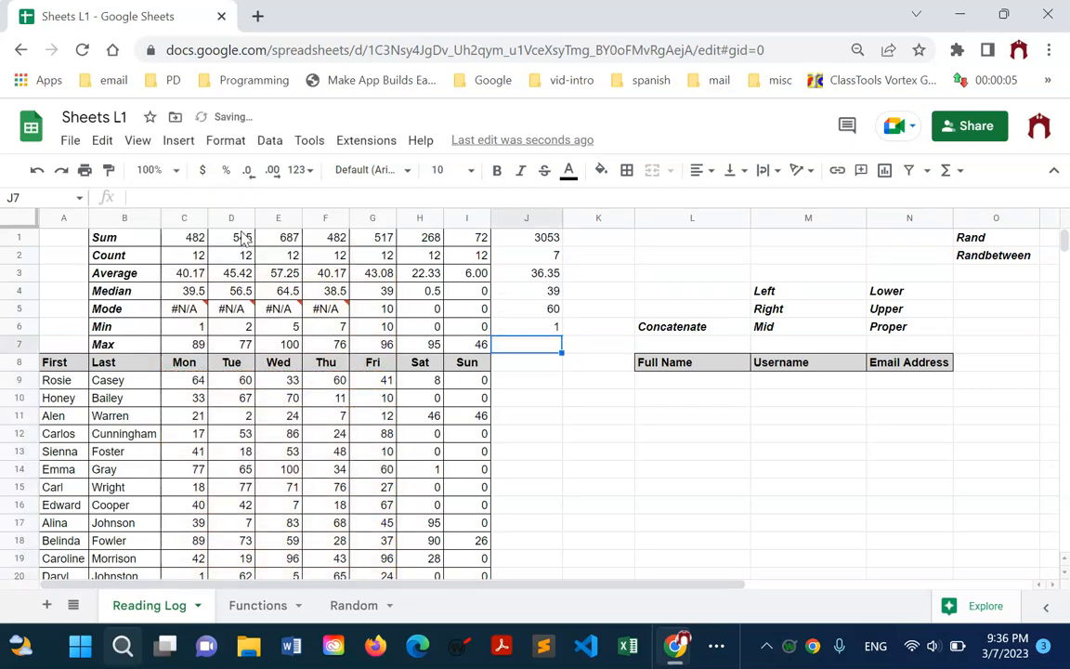
Step: Try copying the minimum formula from J6 into J7
{"action": "left_click", "coordinate": [530, 327]}
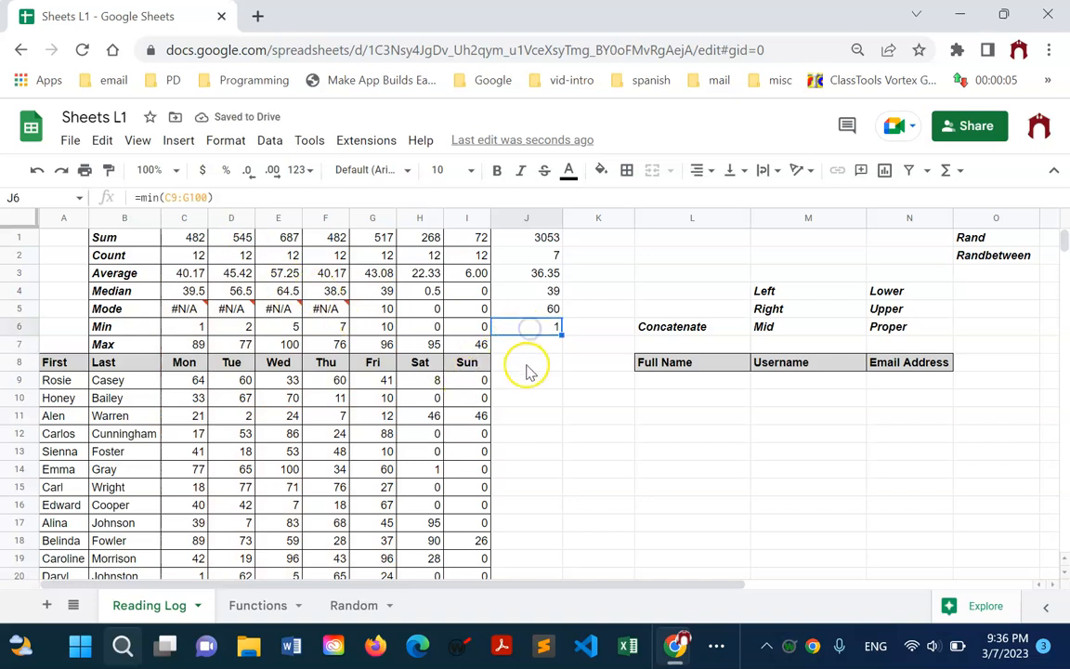
{"action": "key", "text": "ctrl+c"}
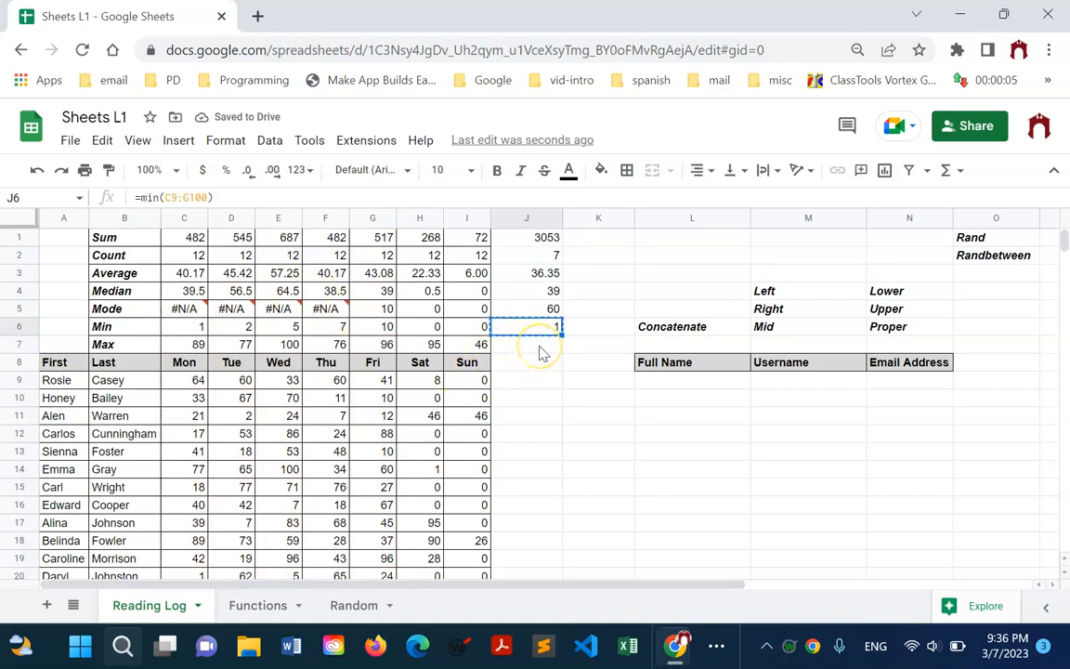
{"action": "left_click", "coordinate": [544, 349]}
{"action": "key", "text": "ctrl+v"}
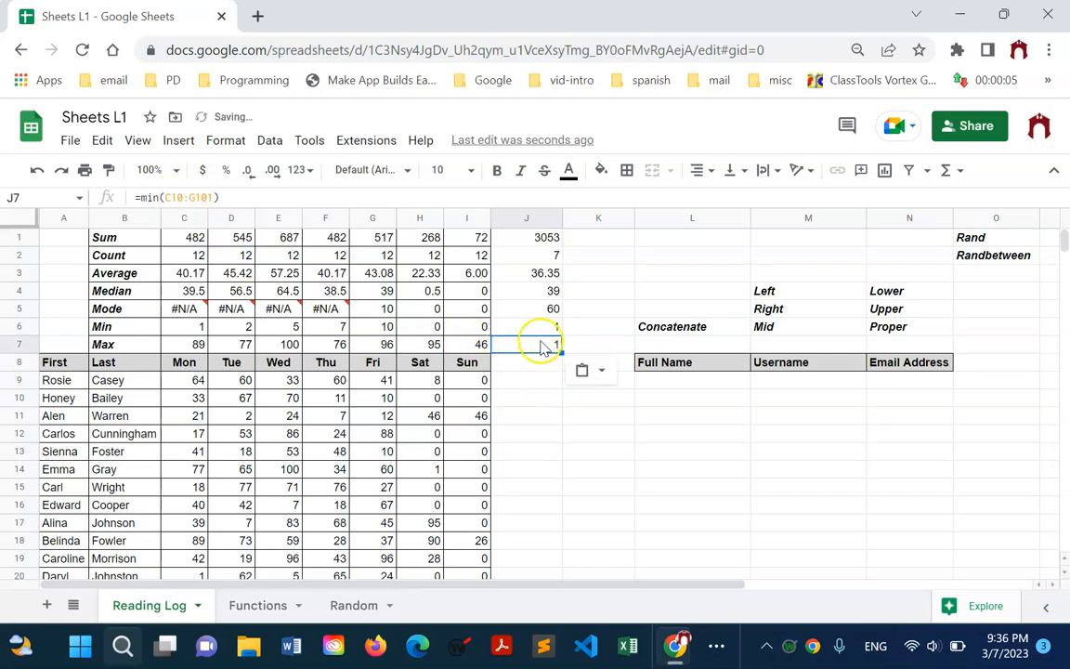
Step: Lock the rows in the J6 minimum formula so it reads =min(C$9:G$100)
{"action": "left_click", "coordinate": [553, 329]}
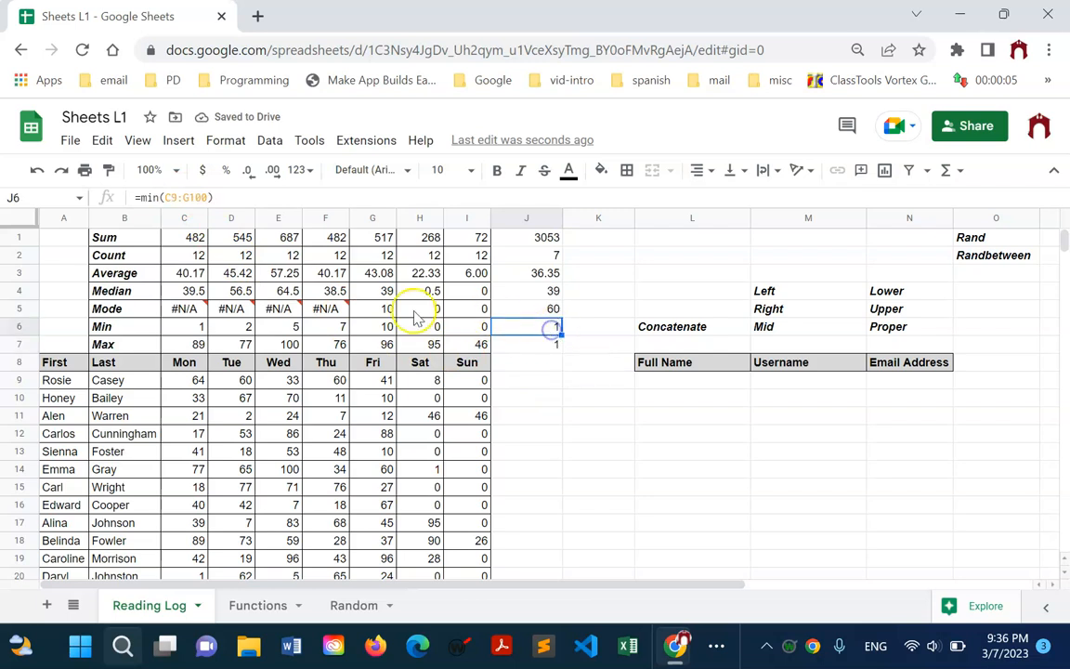
{"action": "left_click", "coordinate": [175, 197]}
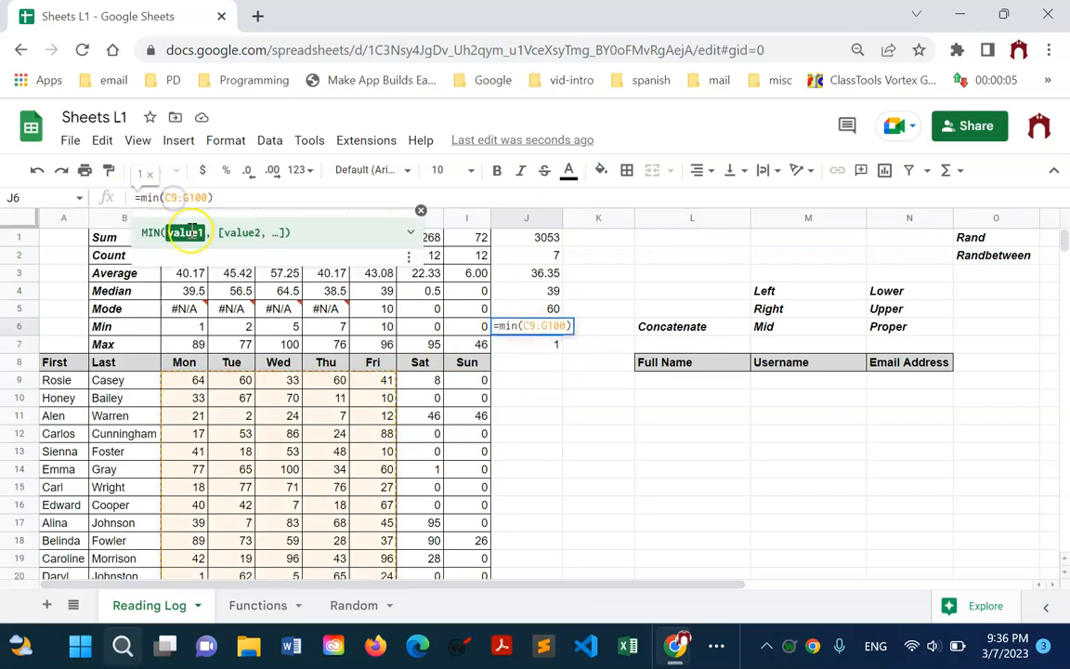
{"action": "type", "text": "$"}
{"action": "left_click", "coordinate": [196, 198]}
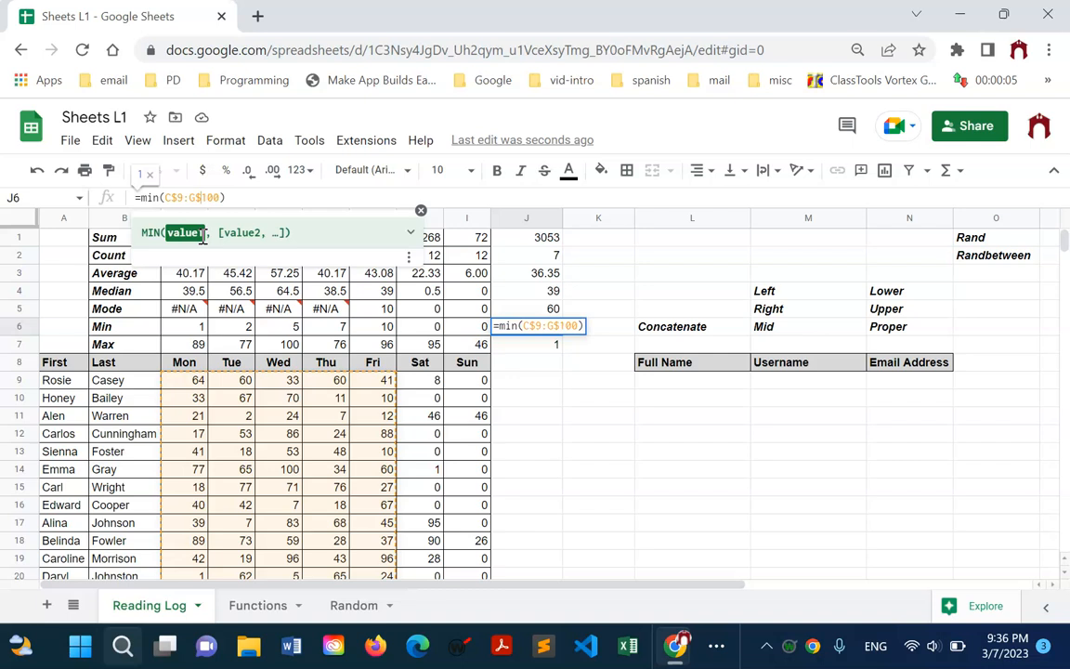
{"action": "type", "text": "$"}
{"action": "key", "text": "Return"}
Step: Fill the row-locked formula from J6 down to J7 and change its function there, so J7 reads =MAX(C$9:G$100)
{"action": "left_click", "coordinate": [540, 327]}
{"action": "left_click_drag", "start_coordinate": [558, 335], "coordinate": [560, 343]}
{"action": "left_click", "coordinate": [547, 349]}
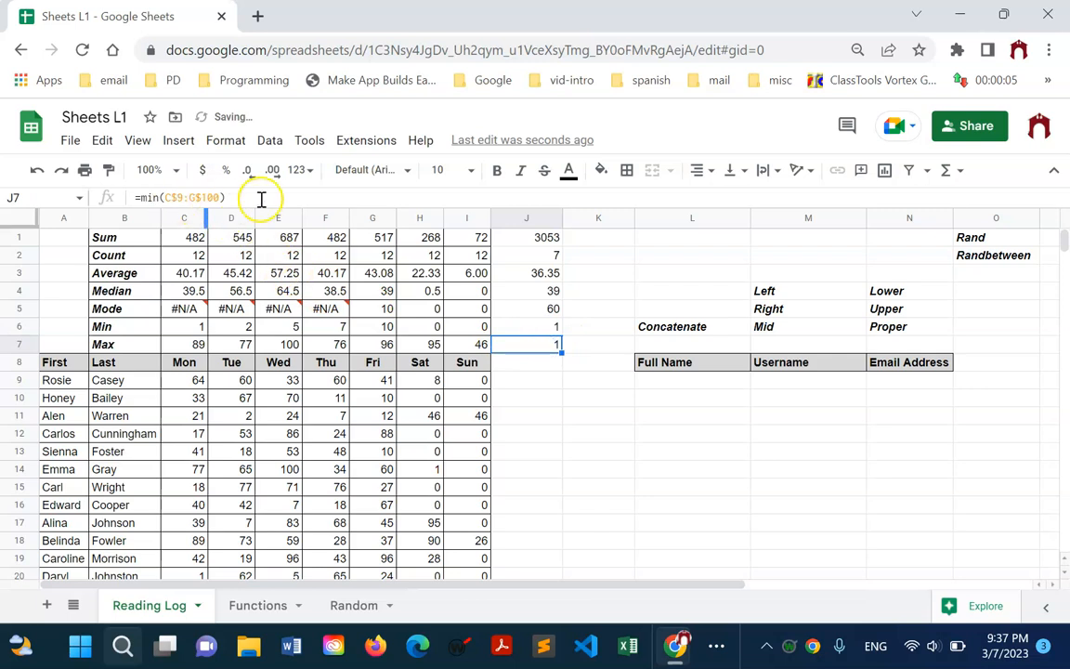
{"action": "left_click", "coordinate": [158, 199]}
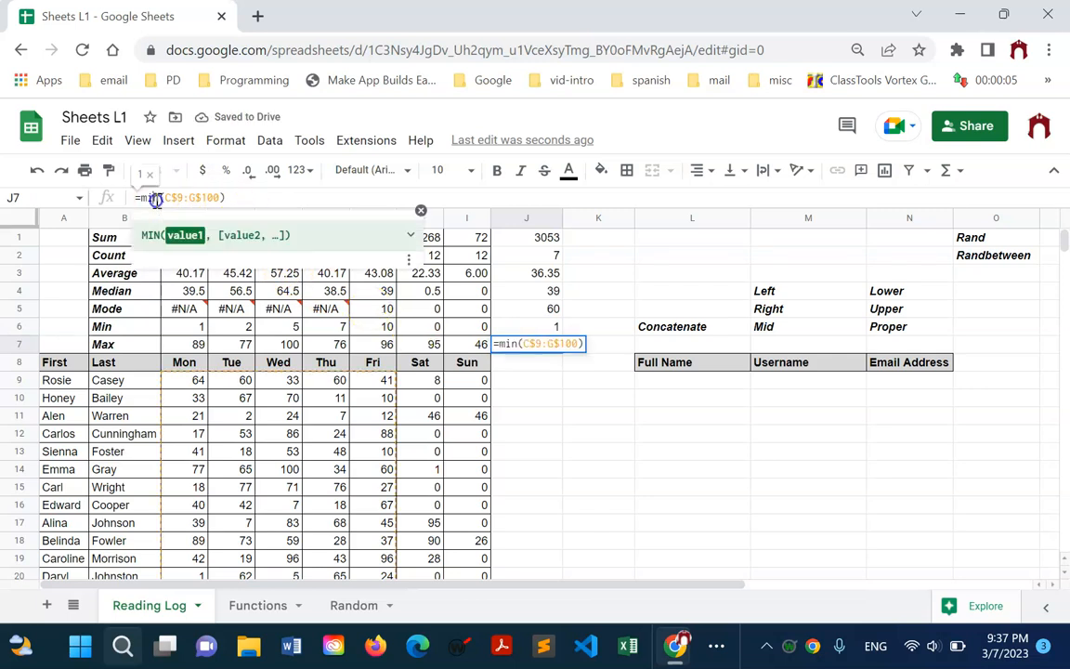
{"action": "key", "text": "BackSpace"}
{"action": "key", "text": "BackSpace"}
{"action": "type", "text": "ax"}
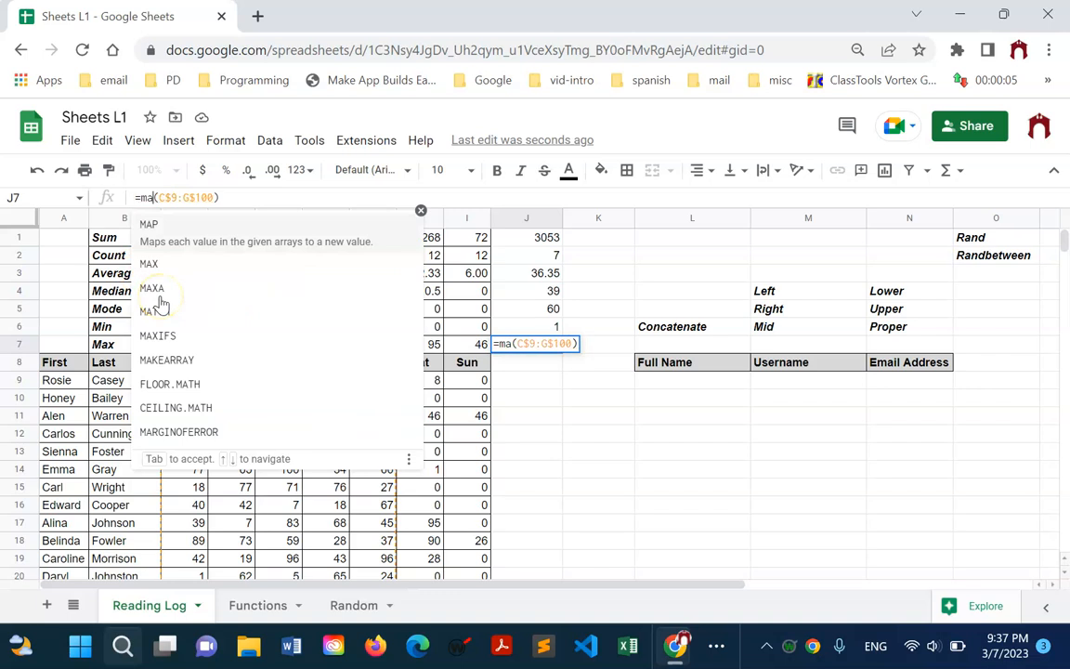
{"action": "key", "text": "Tab"}
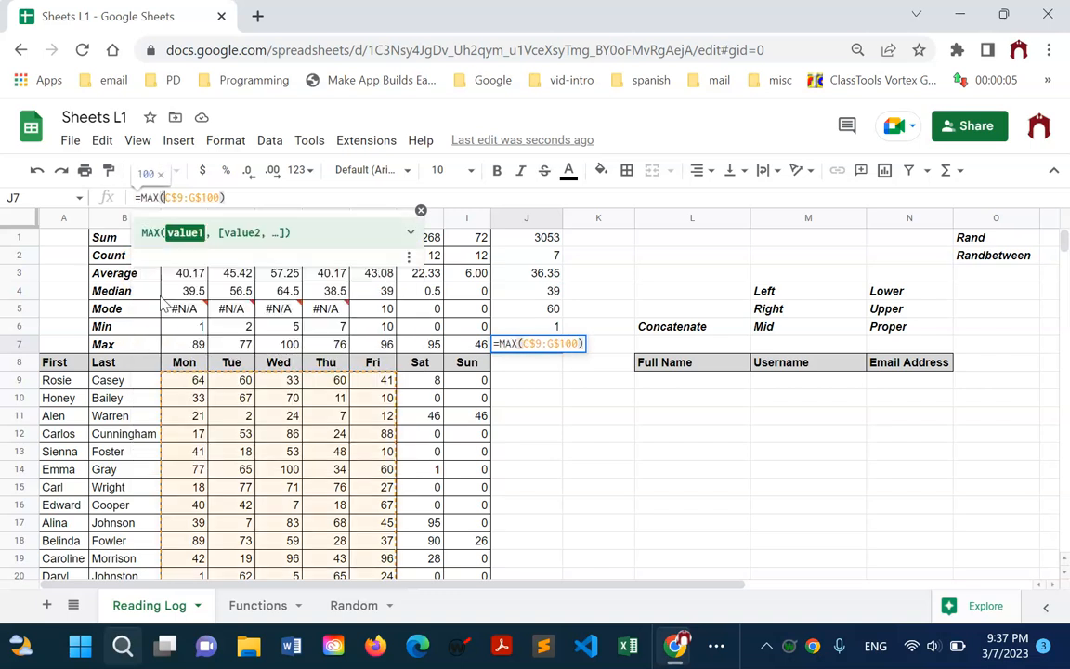
{"action": "key", "text": "Return"}
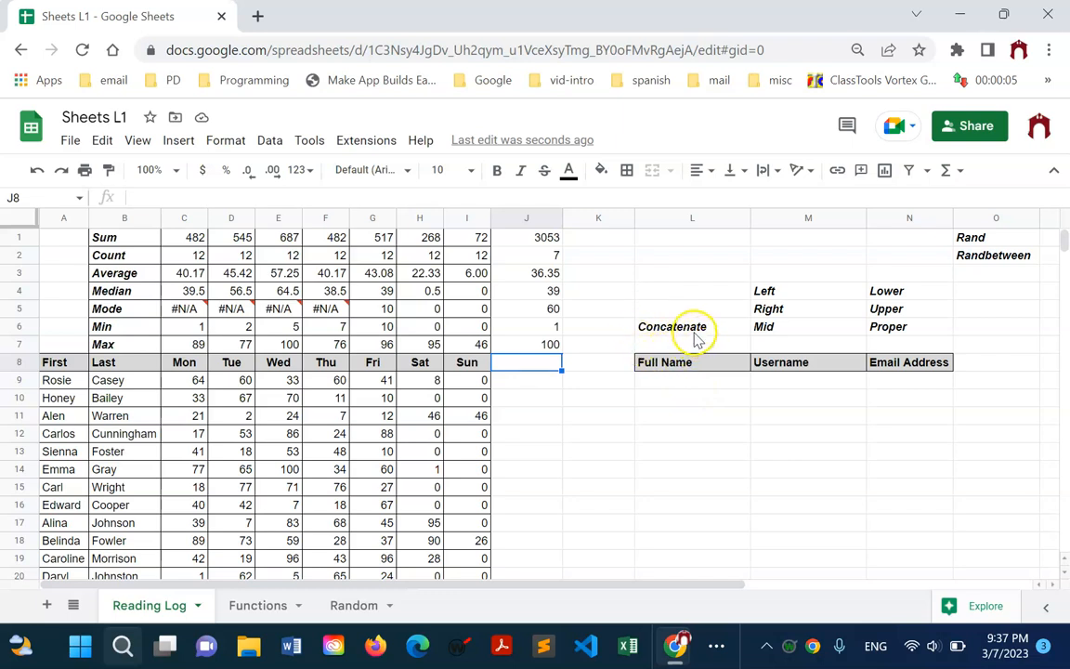
Step: Select L9, the first cell under the Full Name heading
{"action": "left_click", "coordinate": [689, 385]}
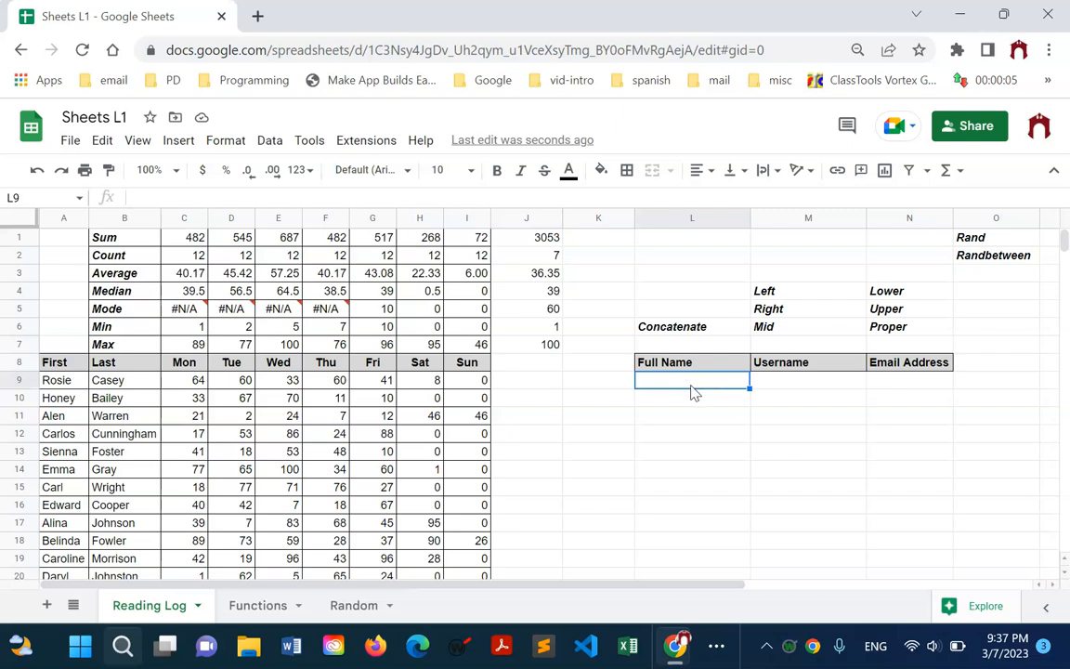
Step: Enter =CONCATENATE(A9,B9) in cell L9 to join the first and last names under Full Name
{"action": "type", "text": "=c"}
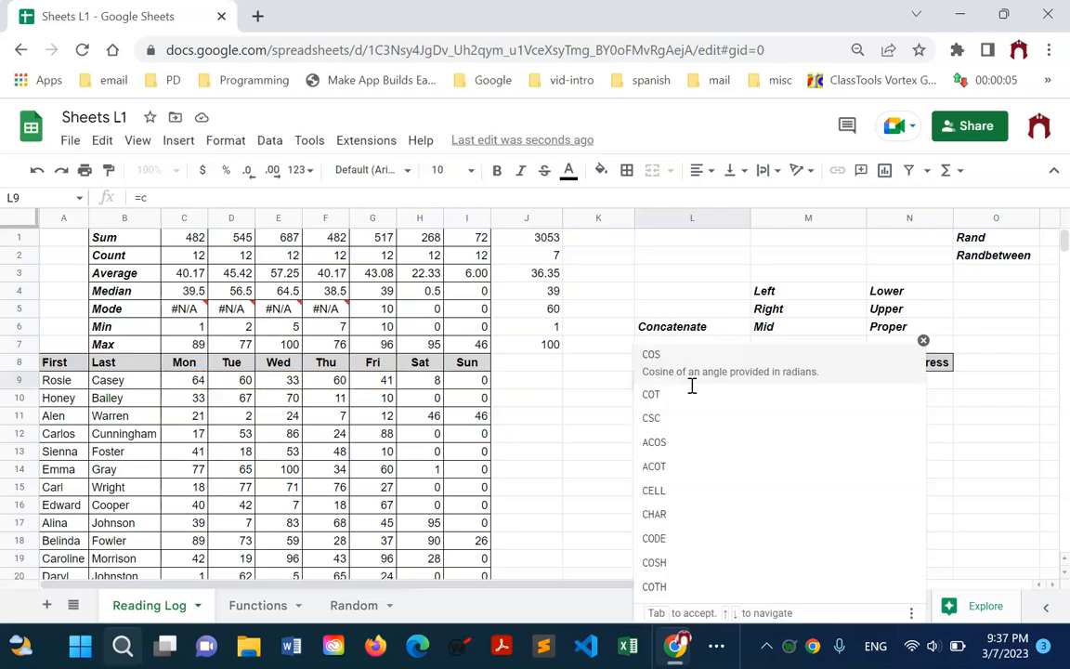
{"action": "type", "text": "oncat"}
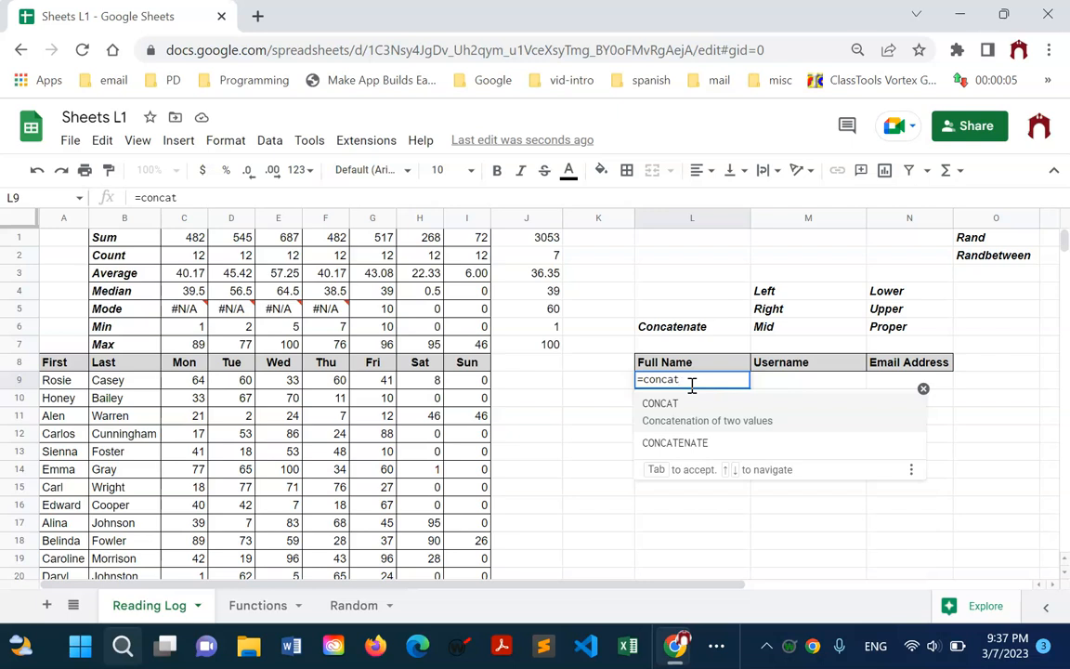
{"action": "left_click", "coordinate": [695, 441]}
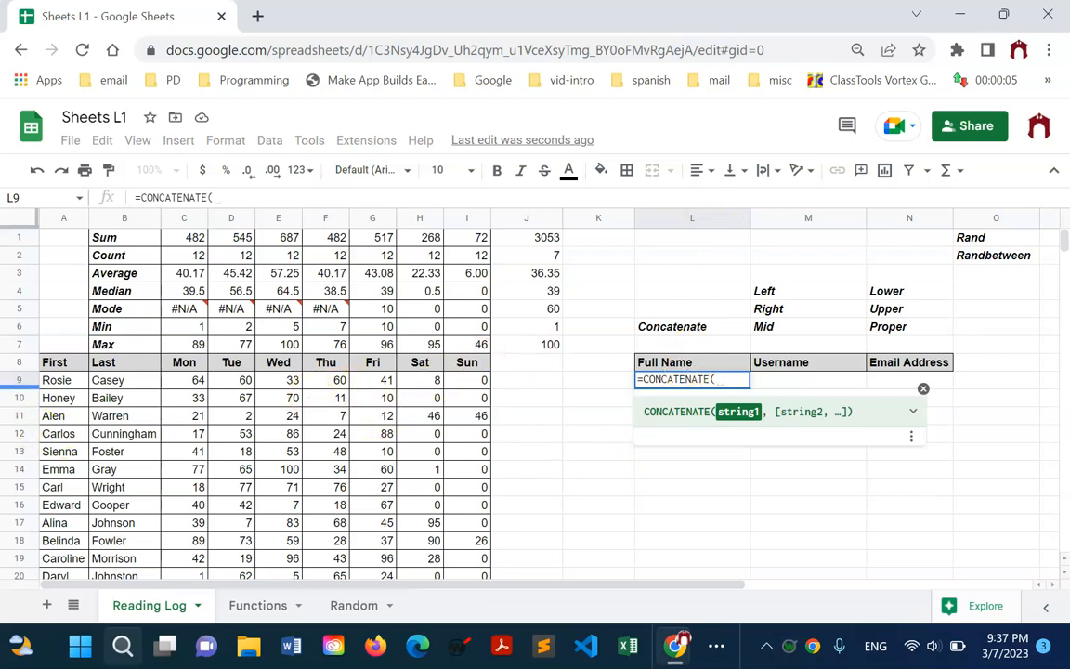
{"action": "left_click", "coordinate": [56, 382]}
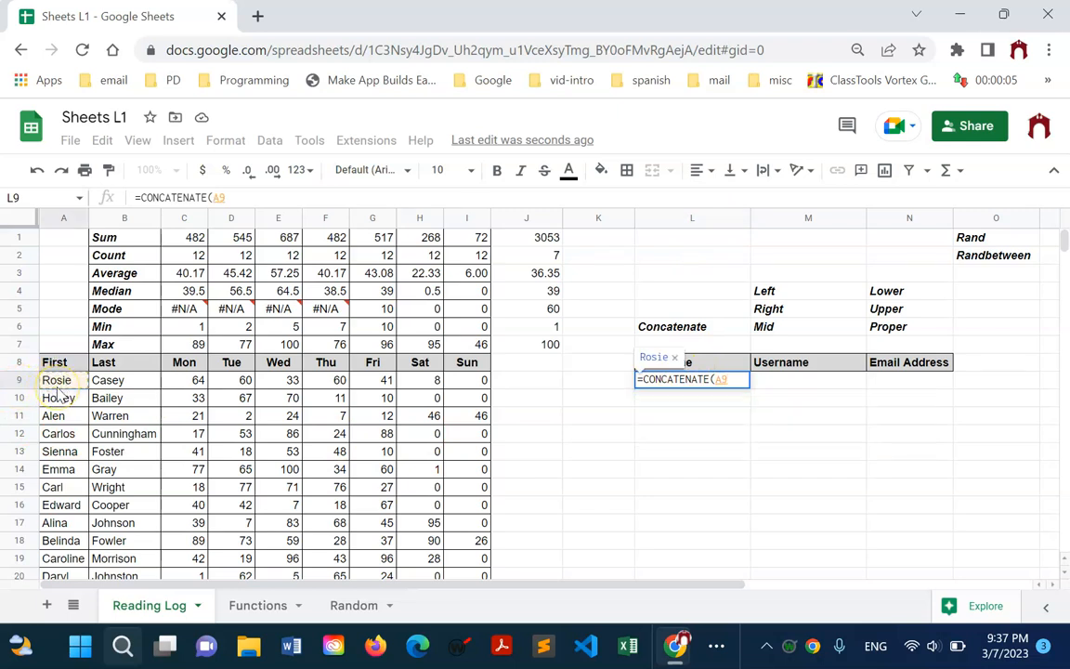
{"action": "type", "text": "&"}
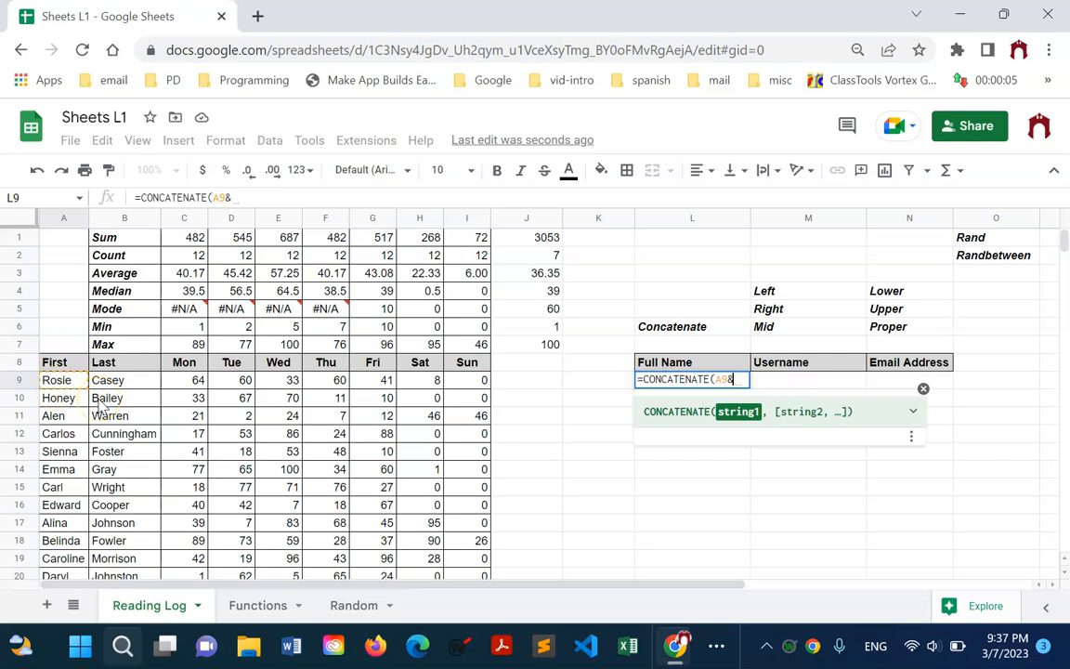
{"action": "key", "text": "BackSpace"}
{"action": "type", "text": ","}
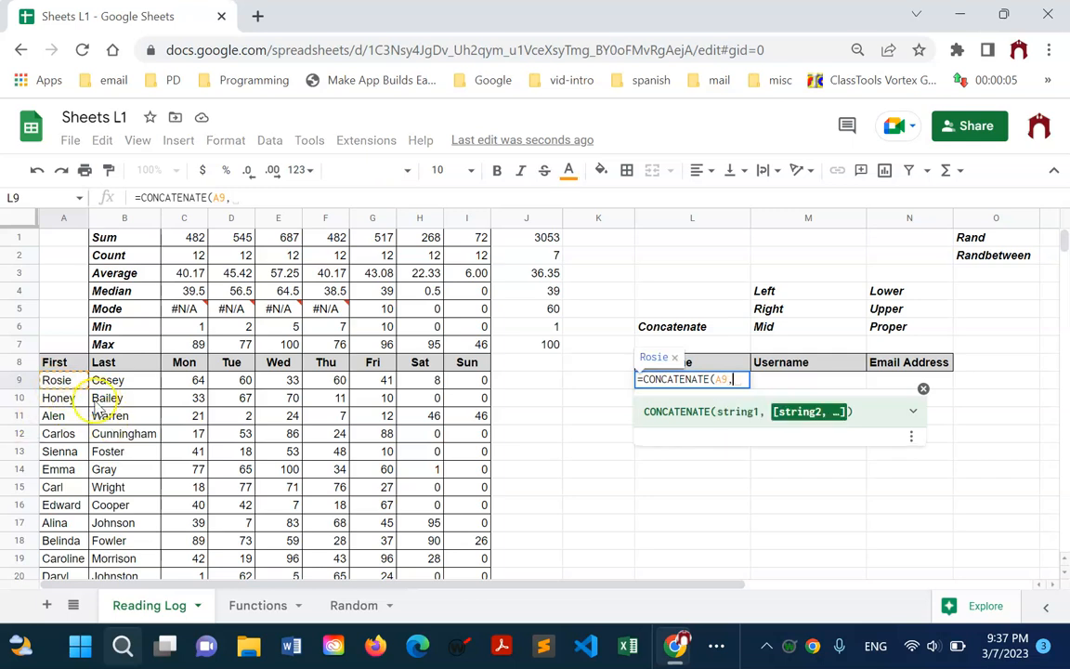
{"action": "left_click", "coordinate": [124, 383]}
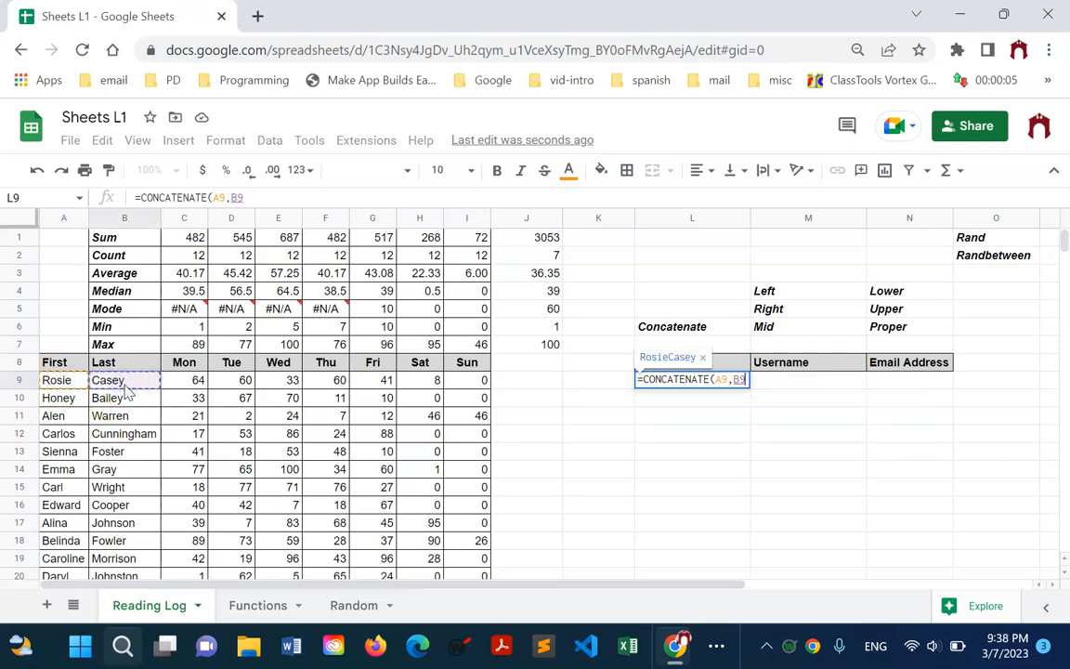
{"action": "key", "text": "Return"}
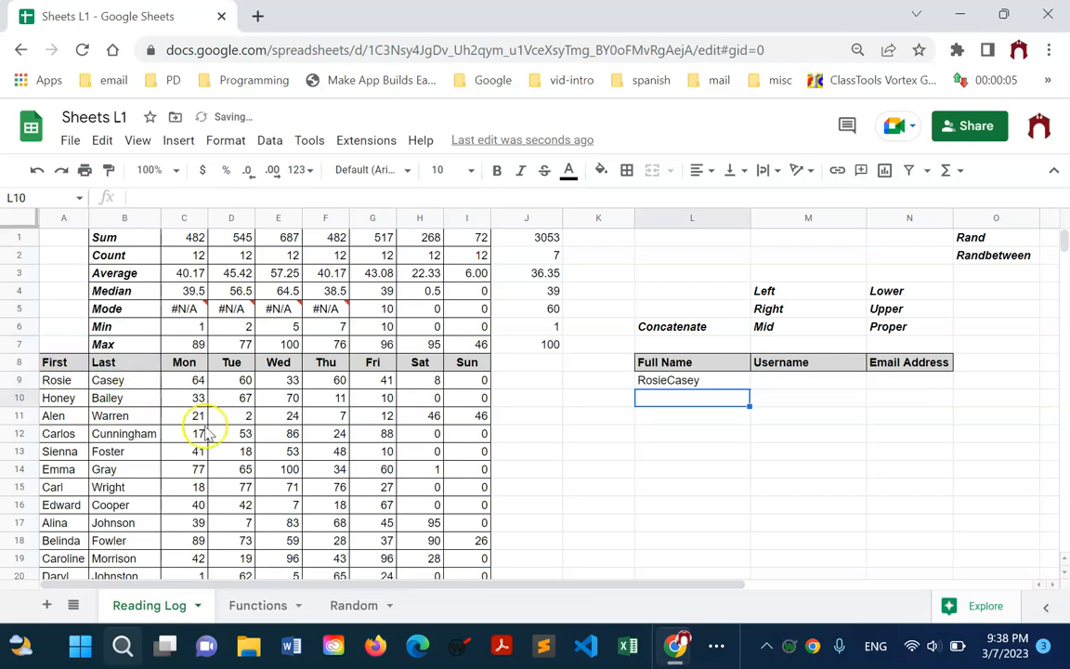
Step: Edit the Full Name formula in L9 to =CONCATENATE(A9," ",B9), adding a space between the two names
{"action": "left_click", "coordinate": [692, 380]}
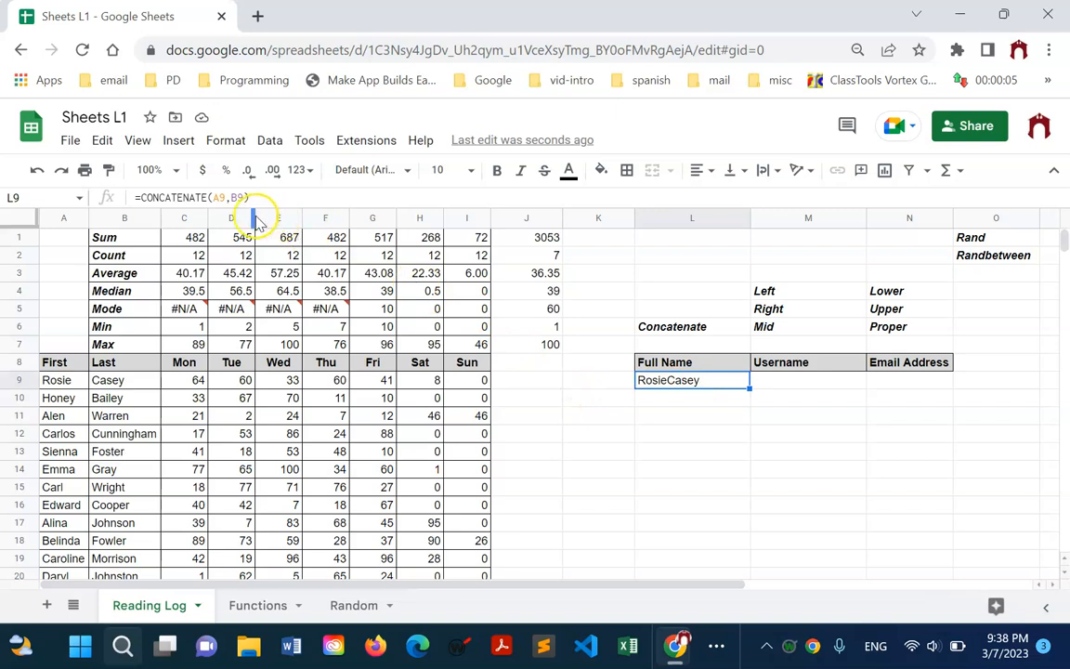
{"action": "double_click", "coordinate": [235, 198]}
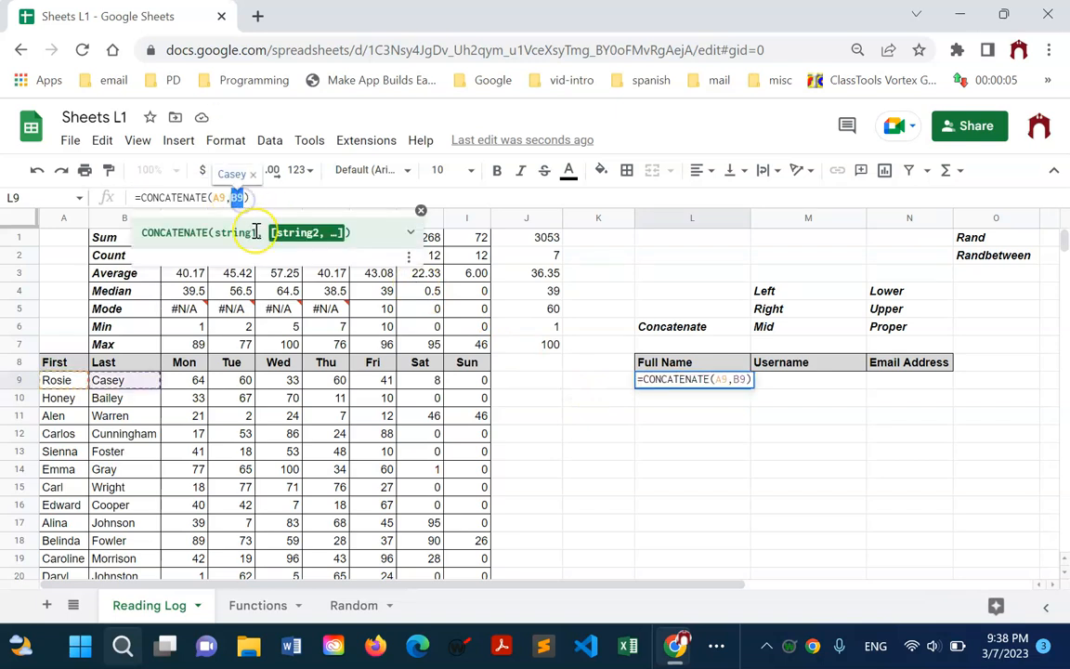
{"action": "type", "text": "\" "}
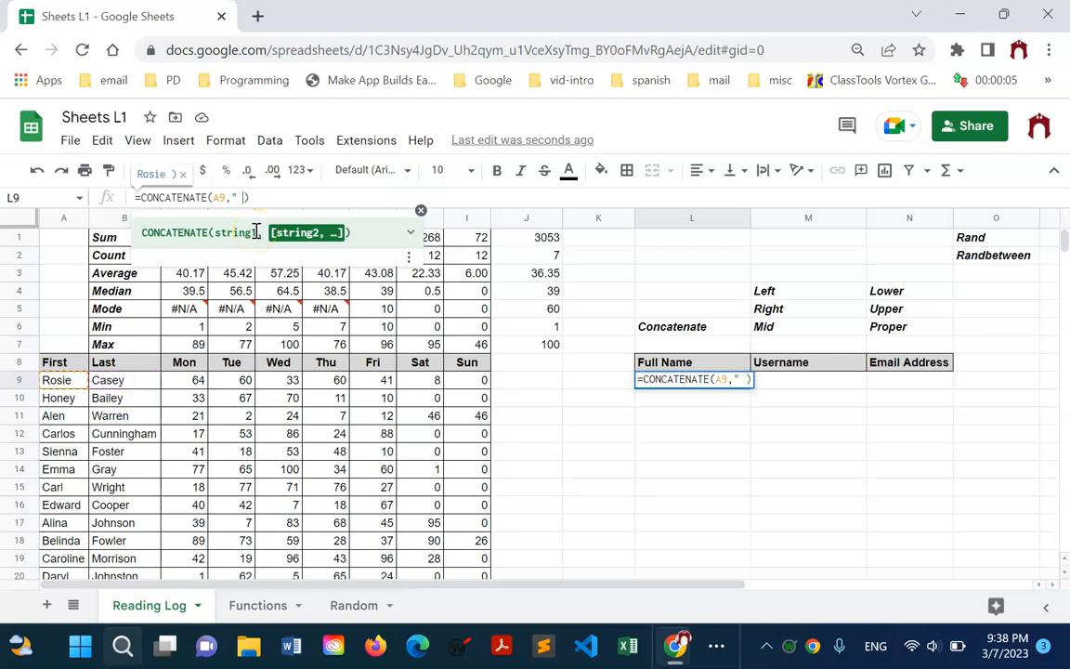
{"action": "type", "text": "\","}
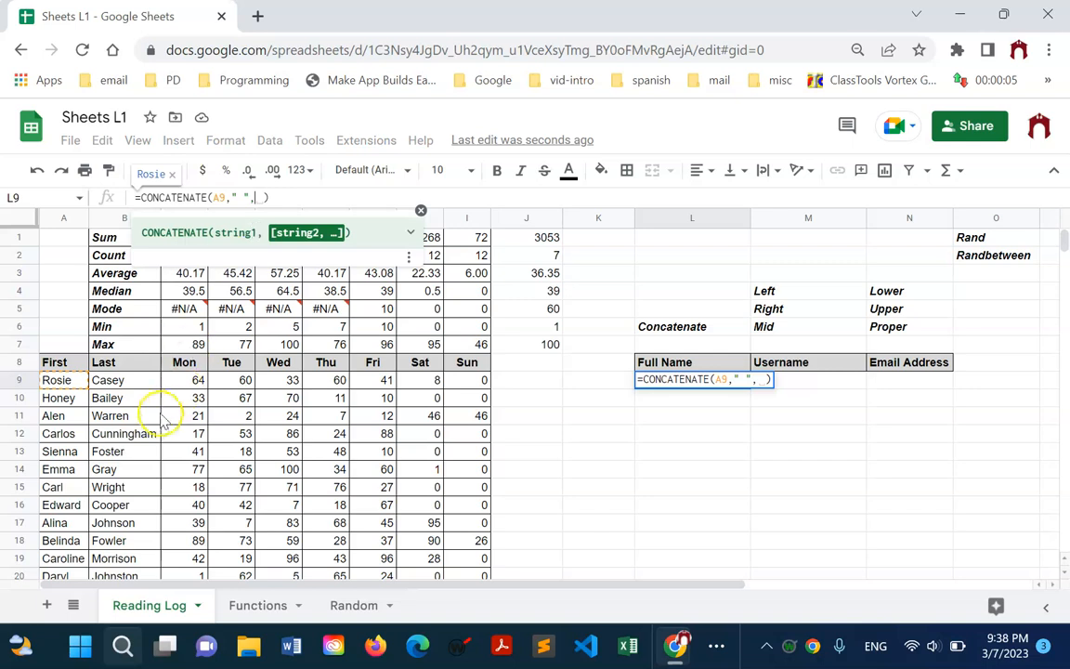
{"action": "left_click", "coordinate": [133, 382]}
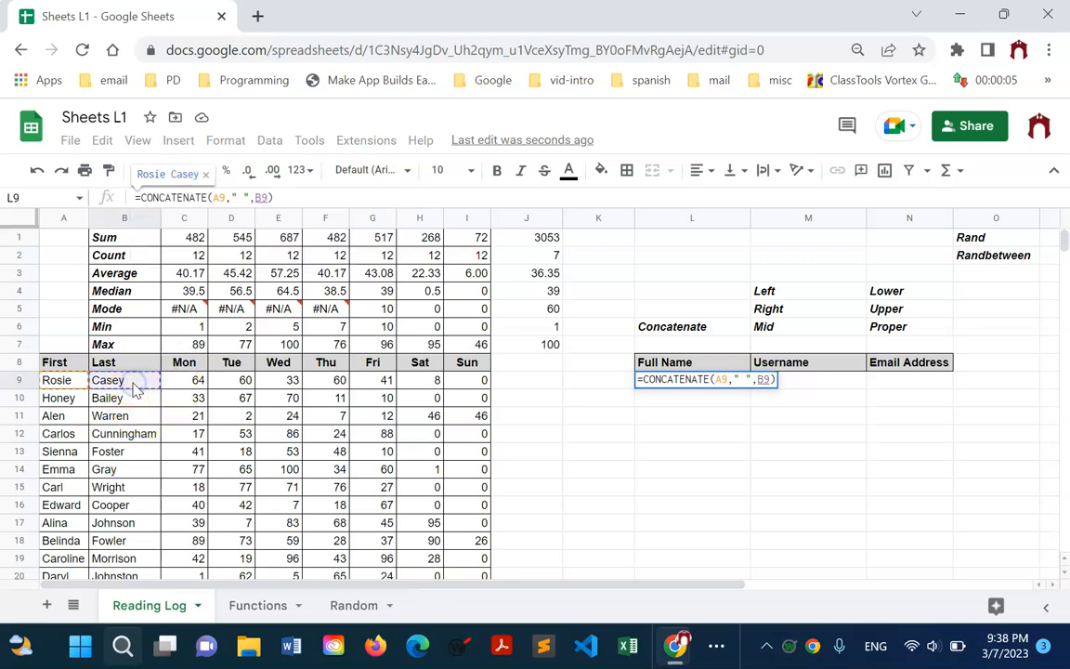
{"action": "key", "text": "Return"}
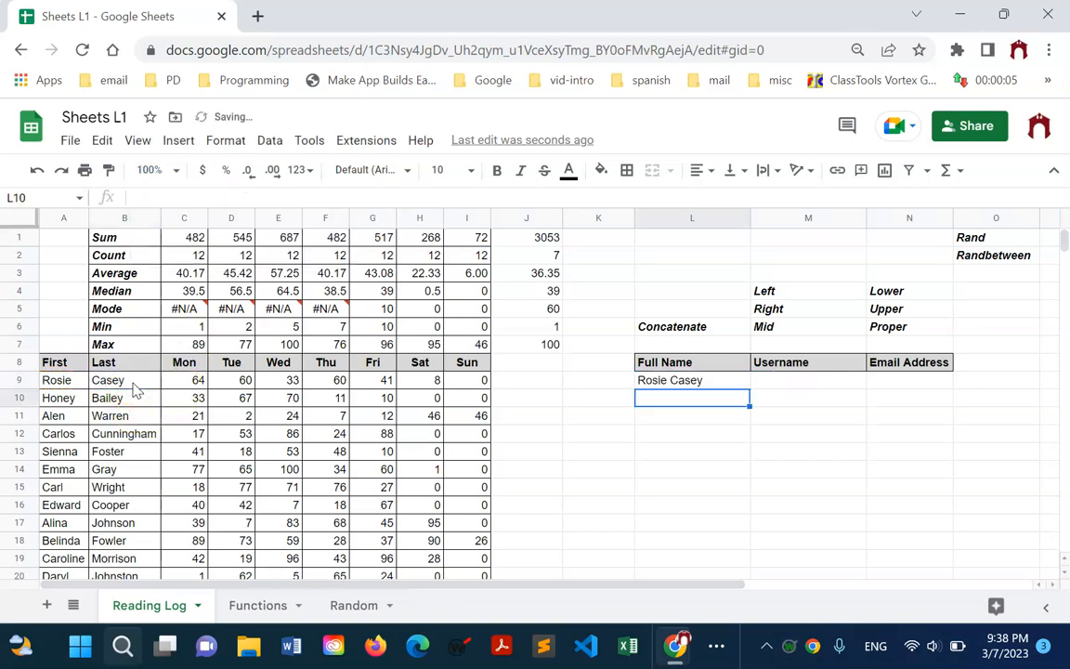
Step: Fill the Full Name formula from L9 down through L20
{"action": "left_click", "coordinate": [724, 444]}
{"action": "left_click", "coordinate": [734, 383]}
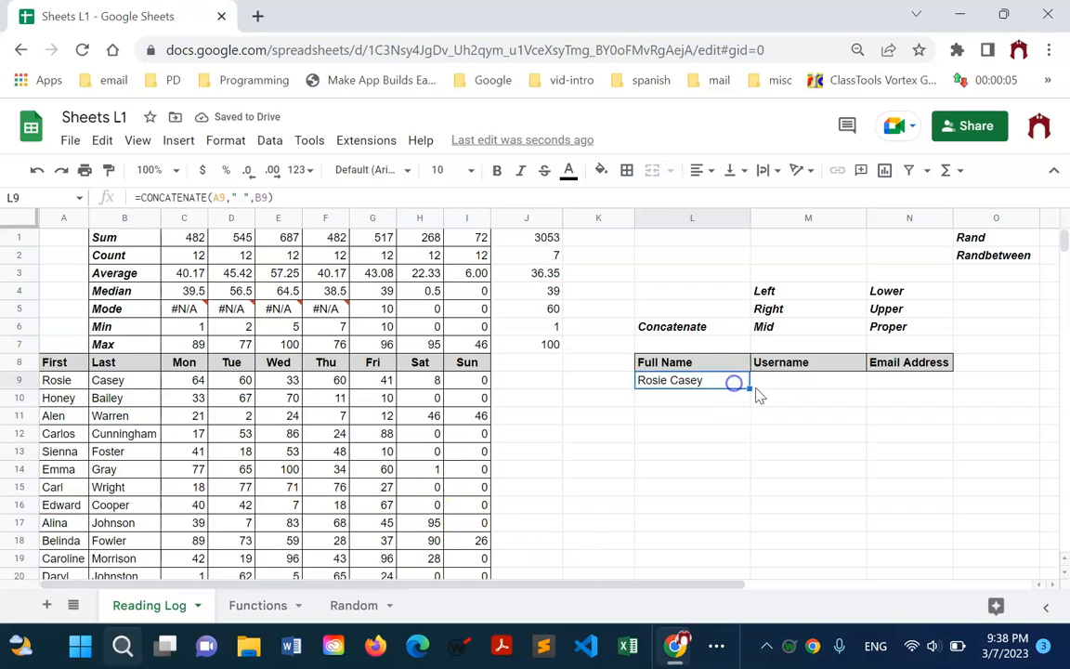
{"action": "left_click_drag", "start_coordinate": [749, 386], "coordinate": [714, 409]}
{"action": "scroll", "coordinate": [711, 464], "scroll_direction": "up", "scroll_amount": 3}
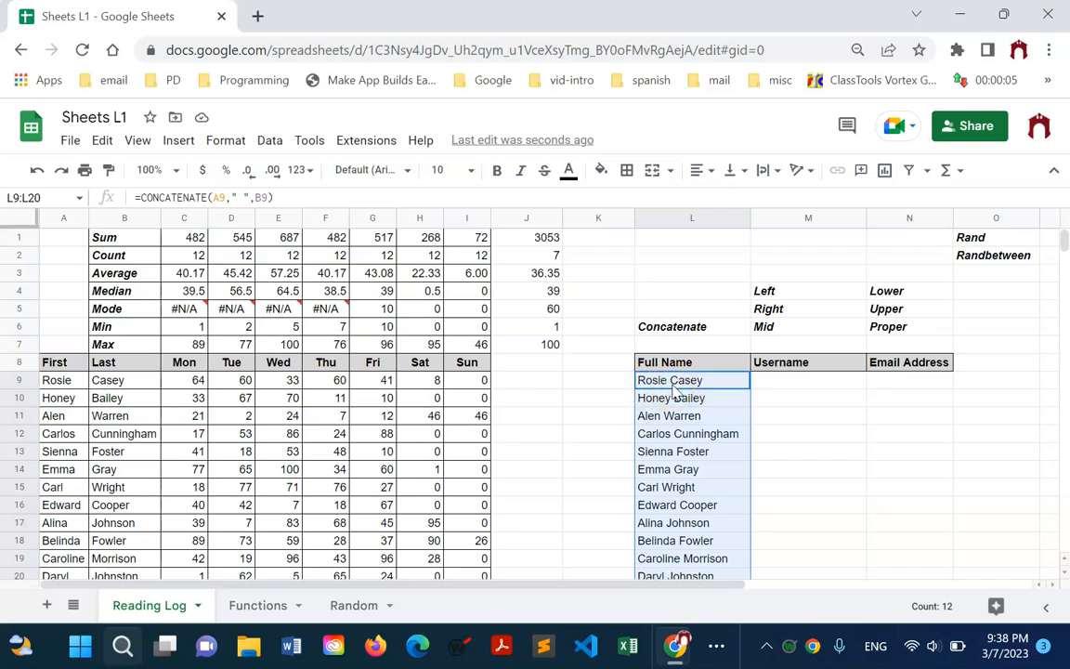
Step: Enter =left(A9,1) in cell M9 under Username to extract the first letter of the first name
{"action": "left_click", "coordinate": [790, 418]}
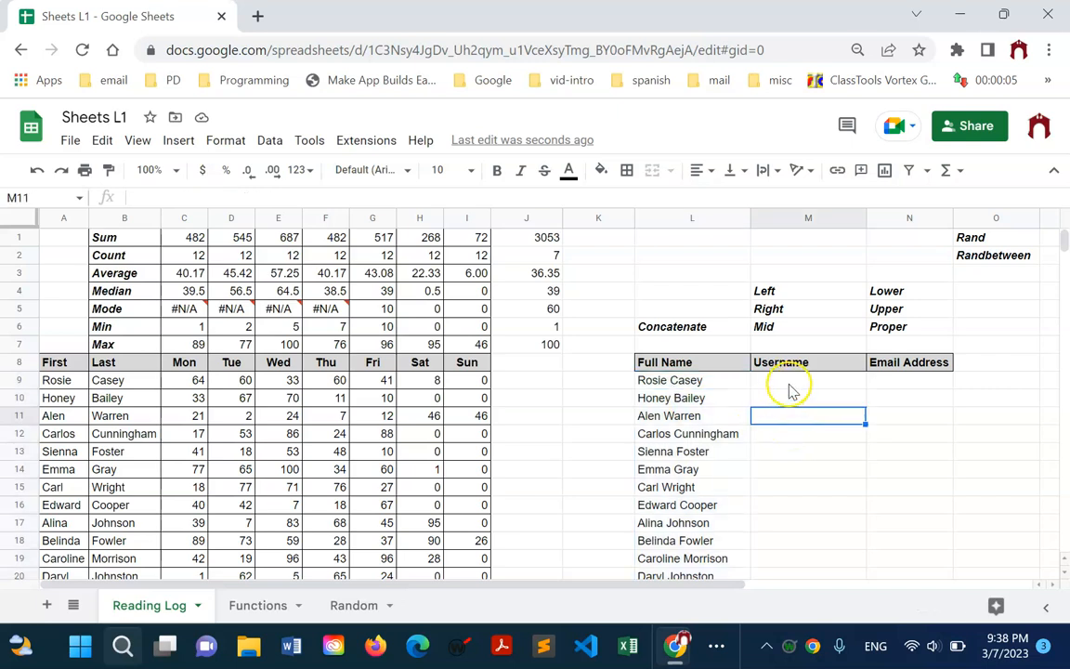
{"action": "left_click", "coordinate": [790, 384]}
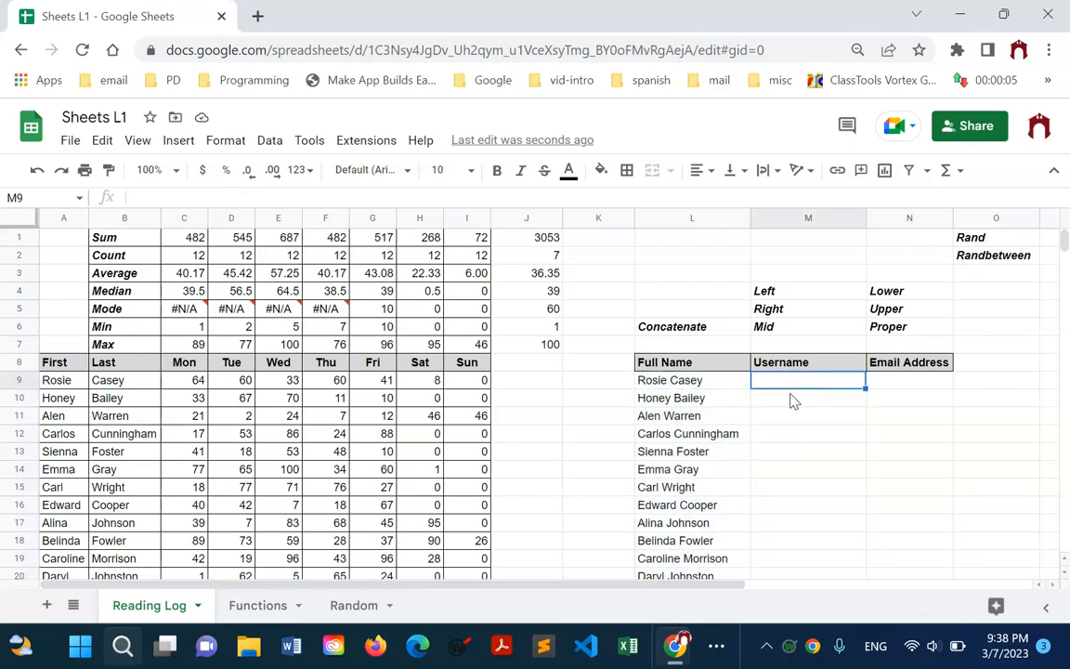
{"action": "type", "text": "="}
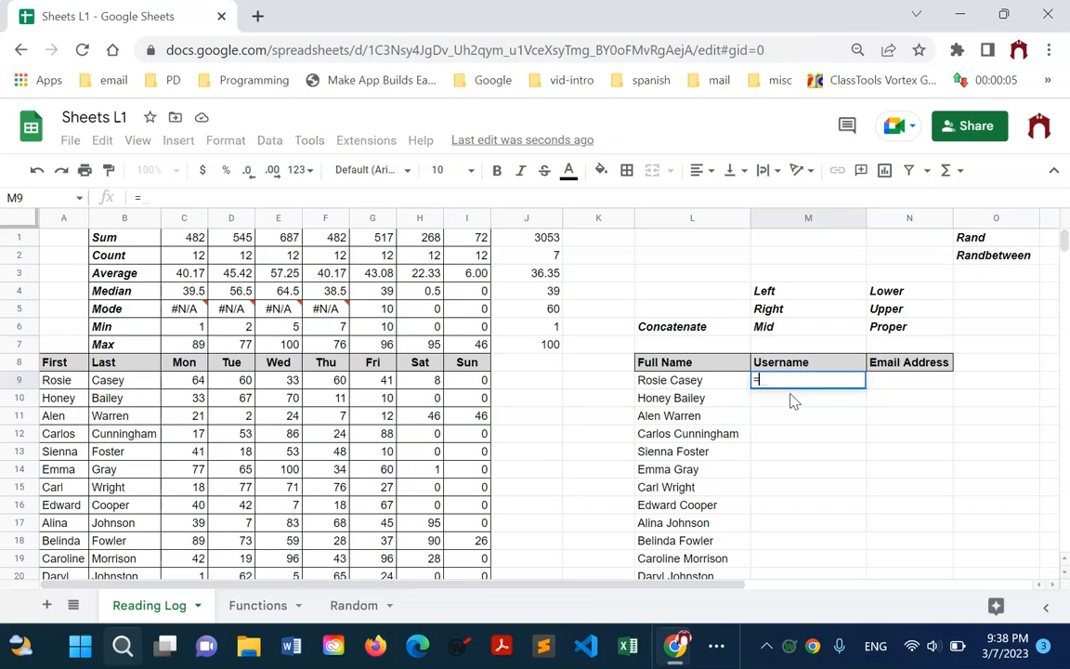
{"action": "type", "text": "left("}
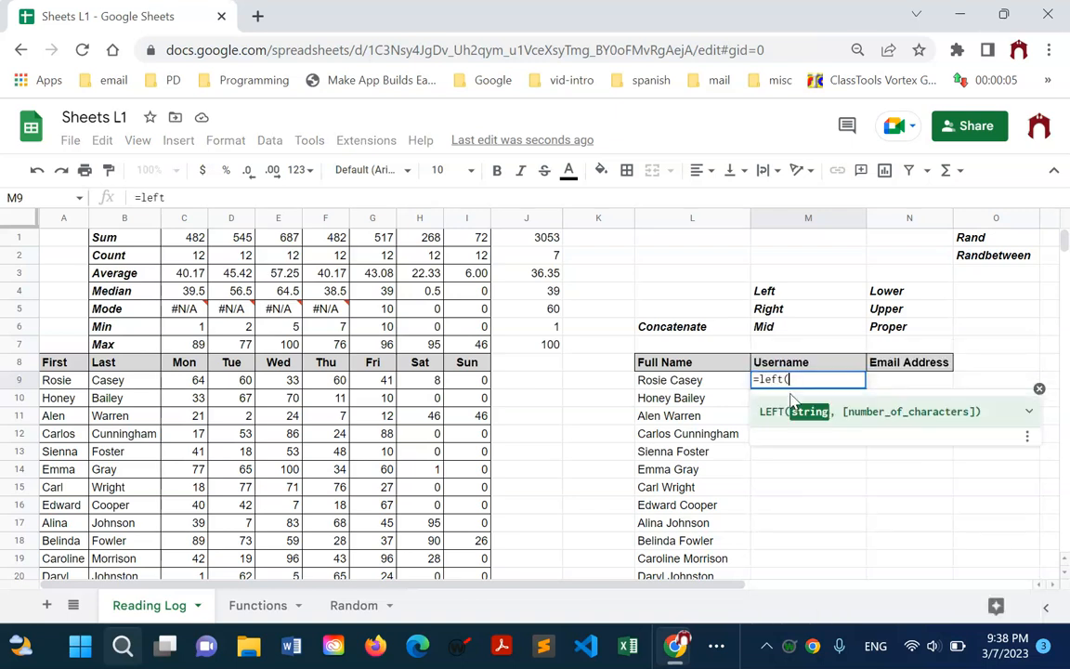
{"action": "left_click", "coordinate": [68, 389]}
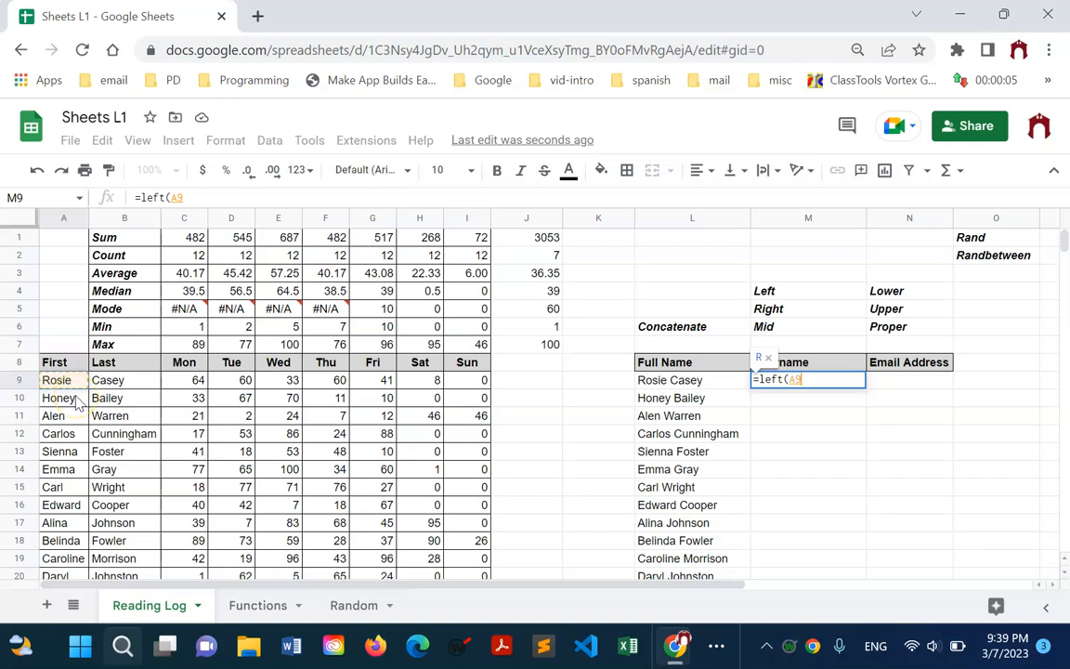
{"action": "type", "text": ","}
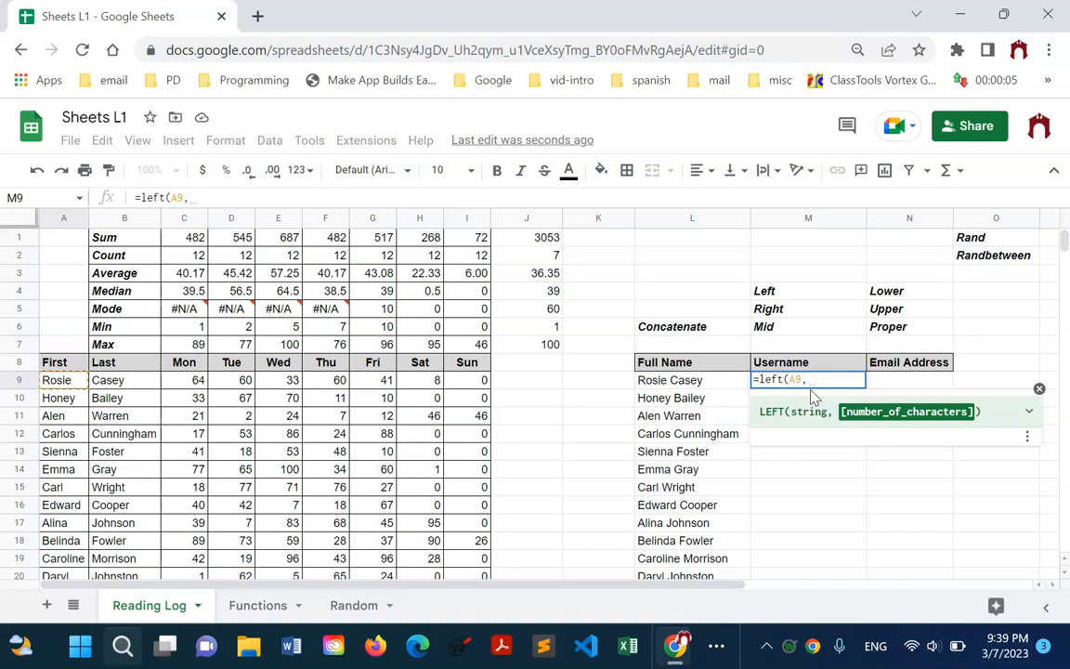
{"action": "type", "text": "1"}
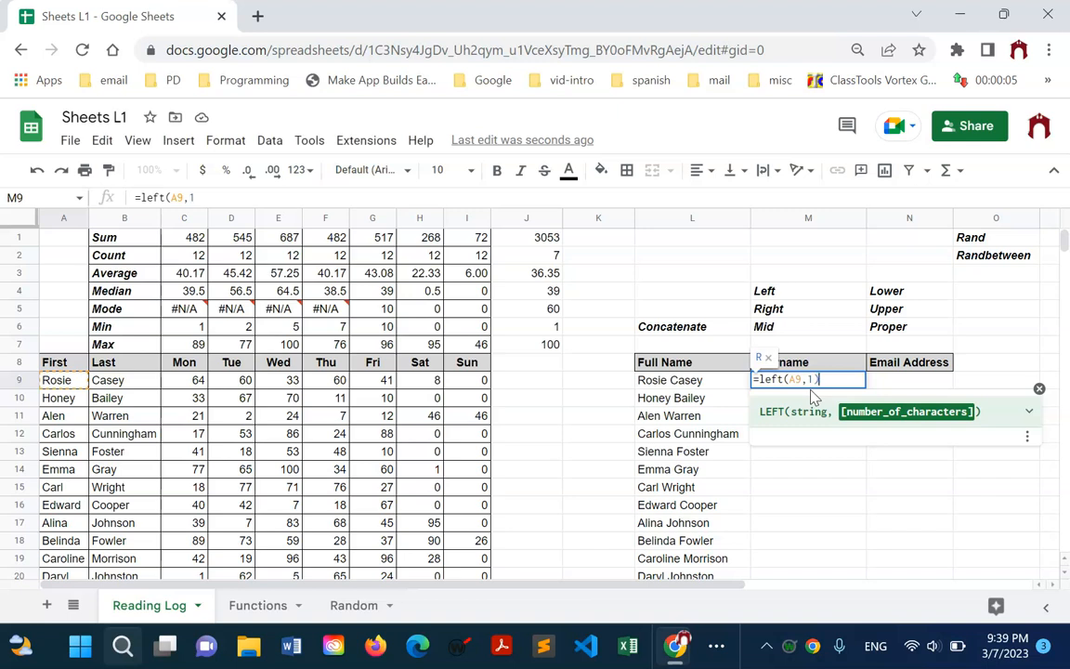
{"action": "type", "text": ")"}
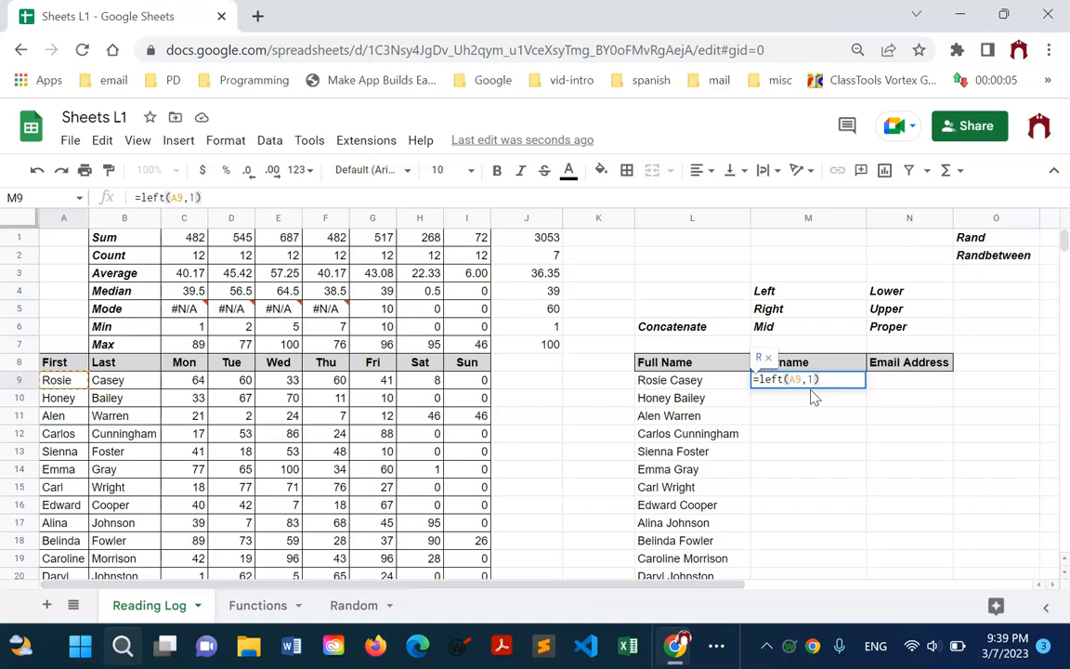
{"action": "key", "text": "Return"}
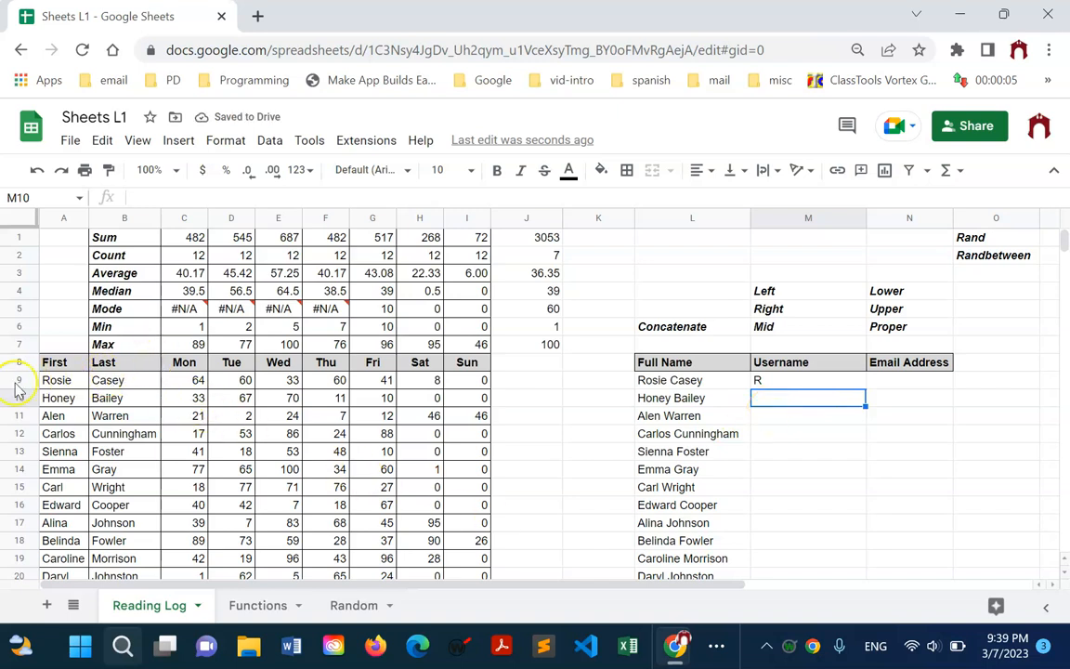
{"action": "left_click", "coordinate": [802, 378]}
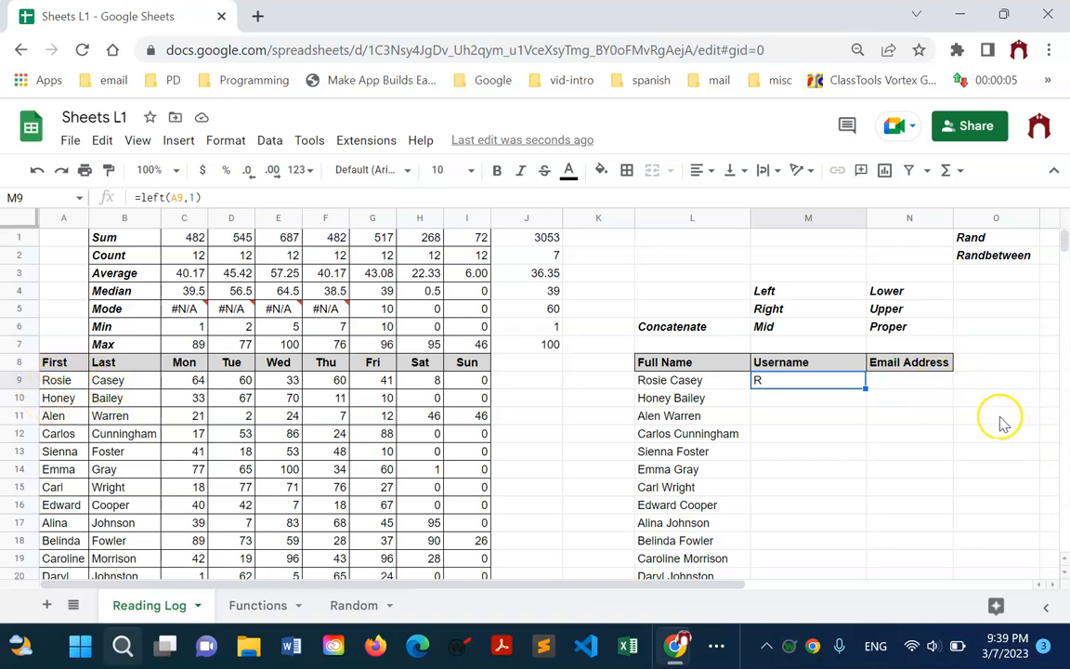
Step: Enter =M9 in cell N9 under Email Address to reference the extracted initial
{"action": "left_click", "coordinate": [919, 390]}
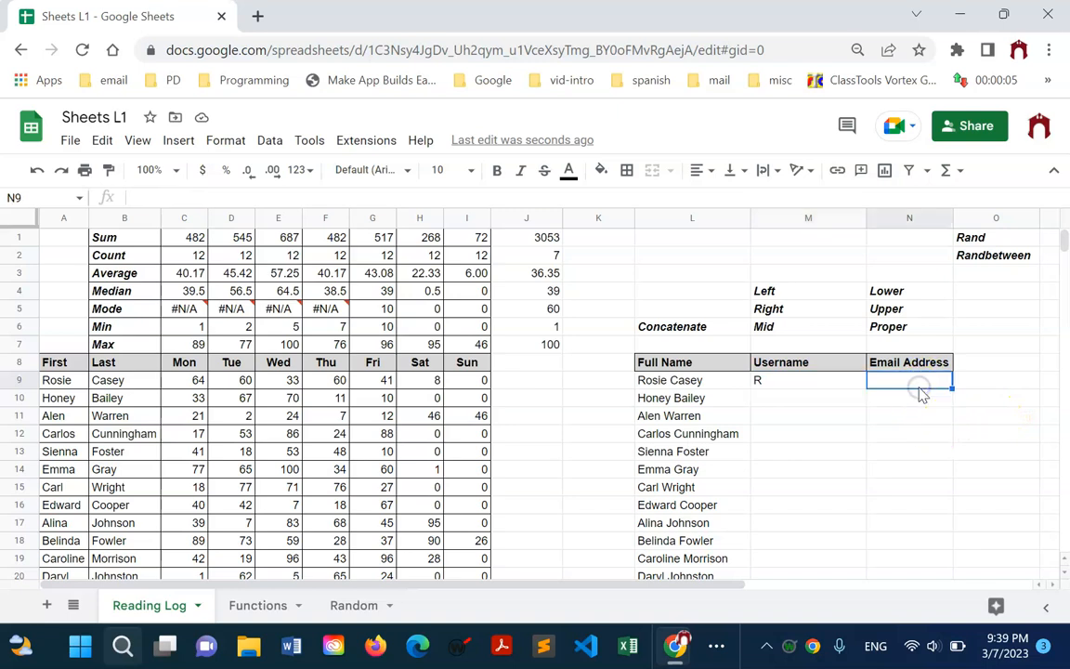
{"action": "type", "text": "="}
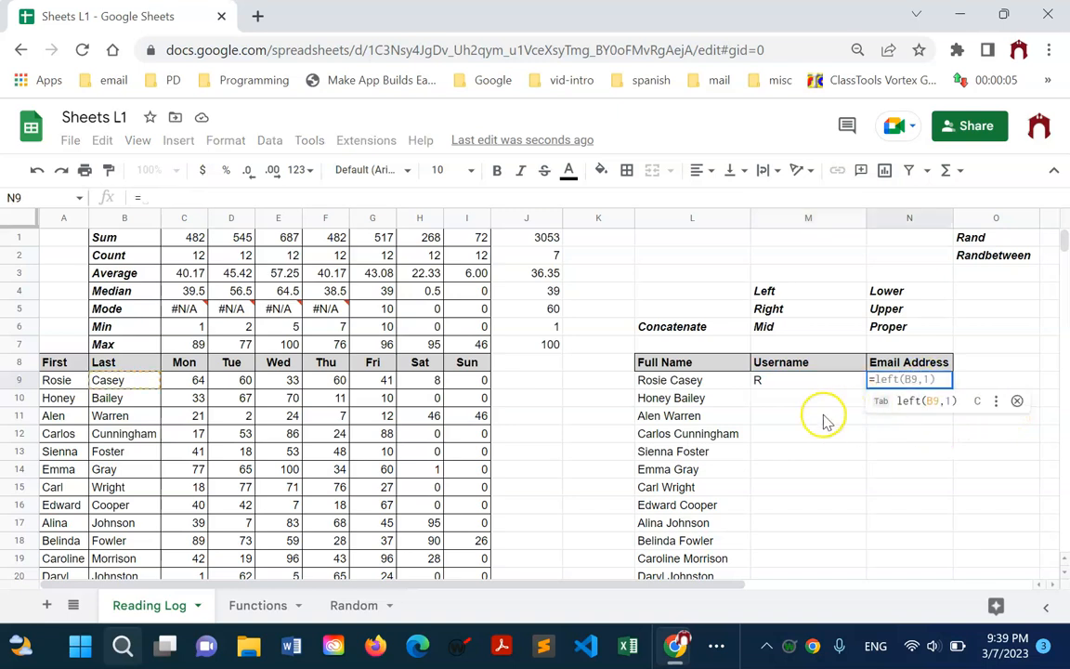
{"action": "left_click", "coordinate": [785, 385]}
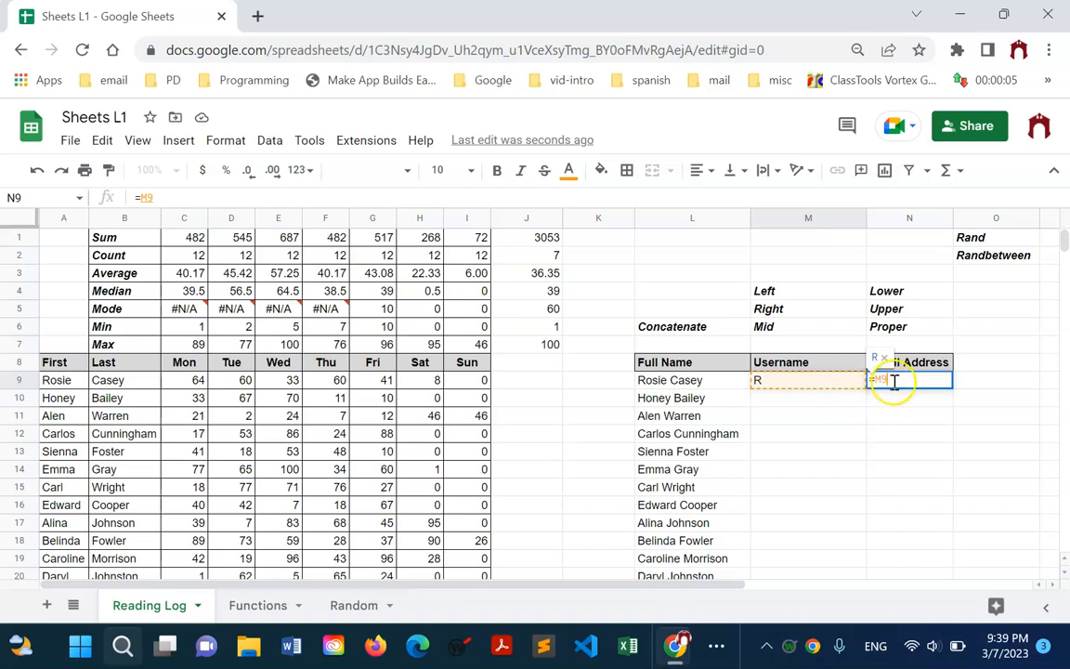
{"action": "key", "text": "Return"}
{"action": "left_click", "coordinate": [820, 379]}
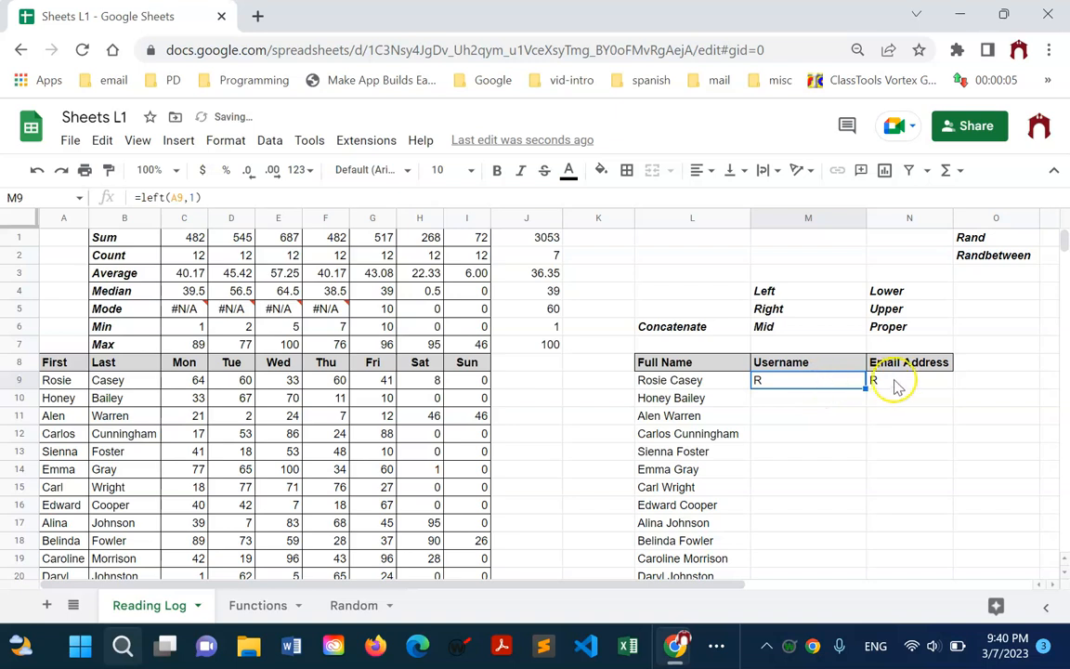
Step: Extend the formula in N9 to =M9&B9 so it joins the initial with the last name
{"action": "left_click", "coordinate": [894, 378]}
{"action": "left_click", "coordinate": [176, 194]}
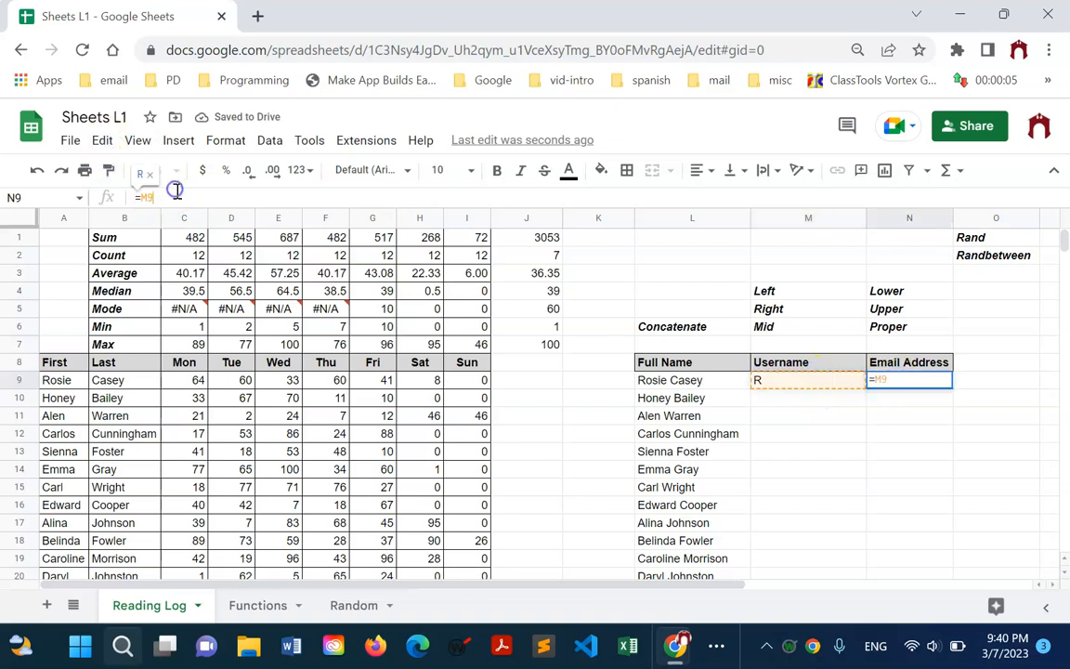
{"action": "type", "text": "&"}
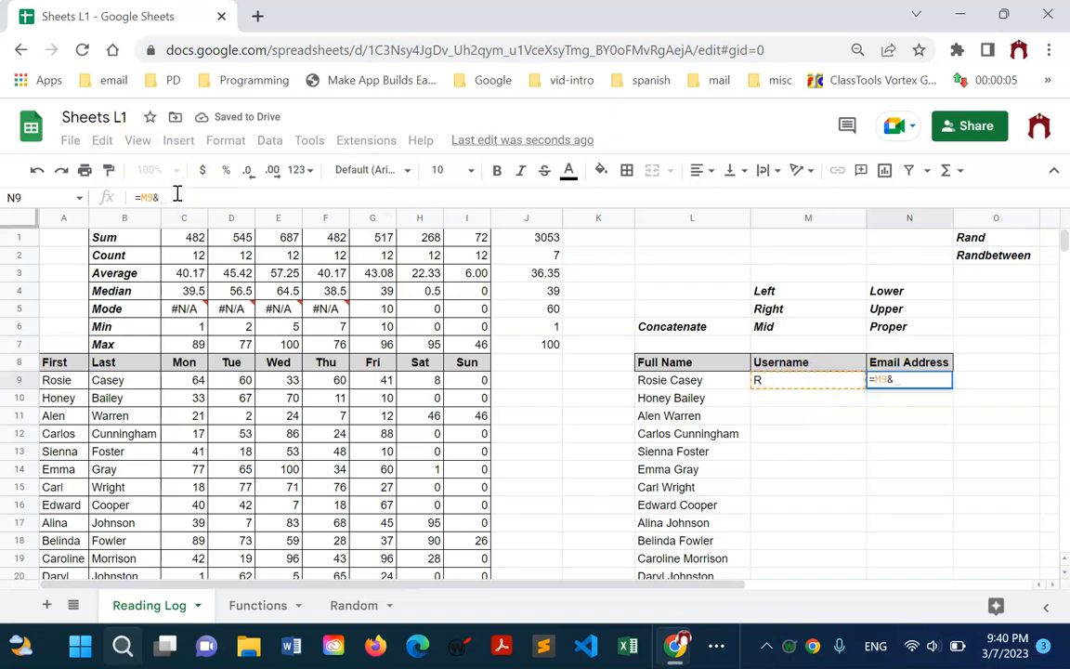
{"action": "left_click", "coordinate": [135, 382]}
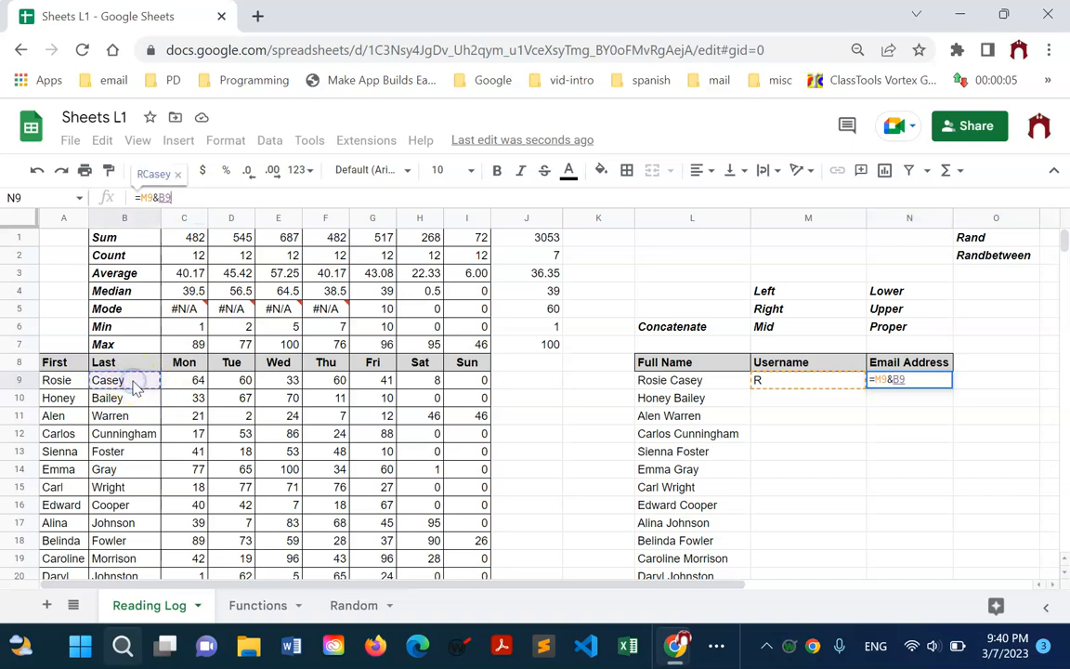
{"action": "key", "text": "Return"}
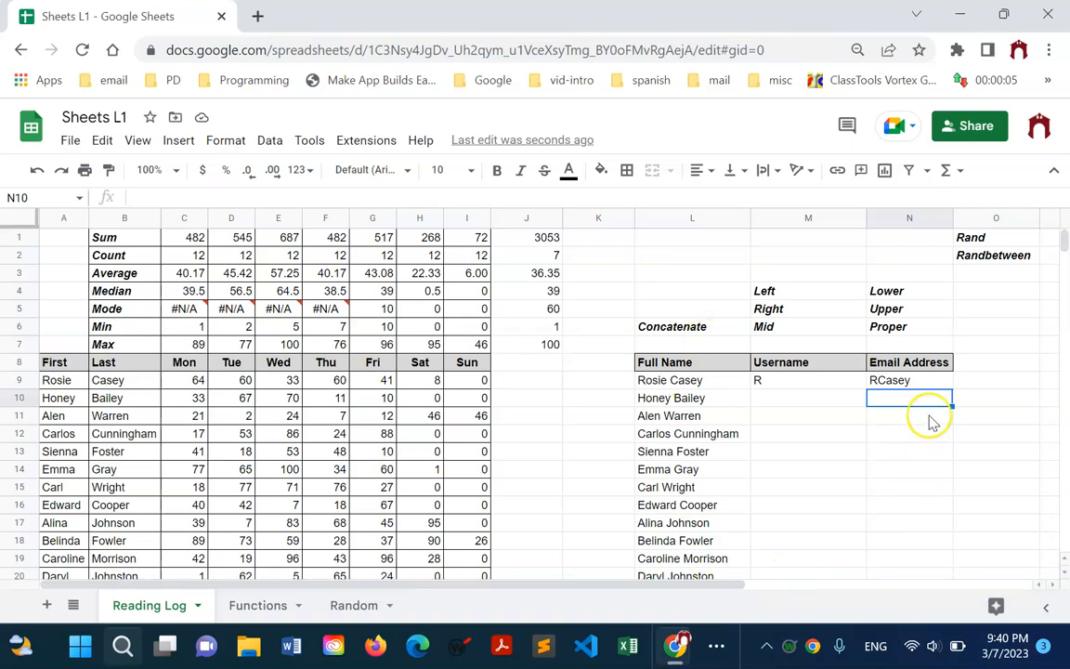
{"action": "left_click", "coordinate": [914, 380]}
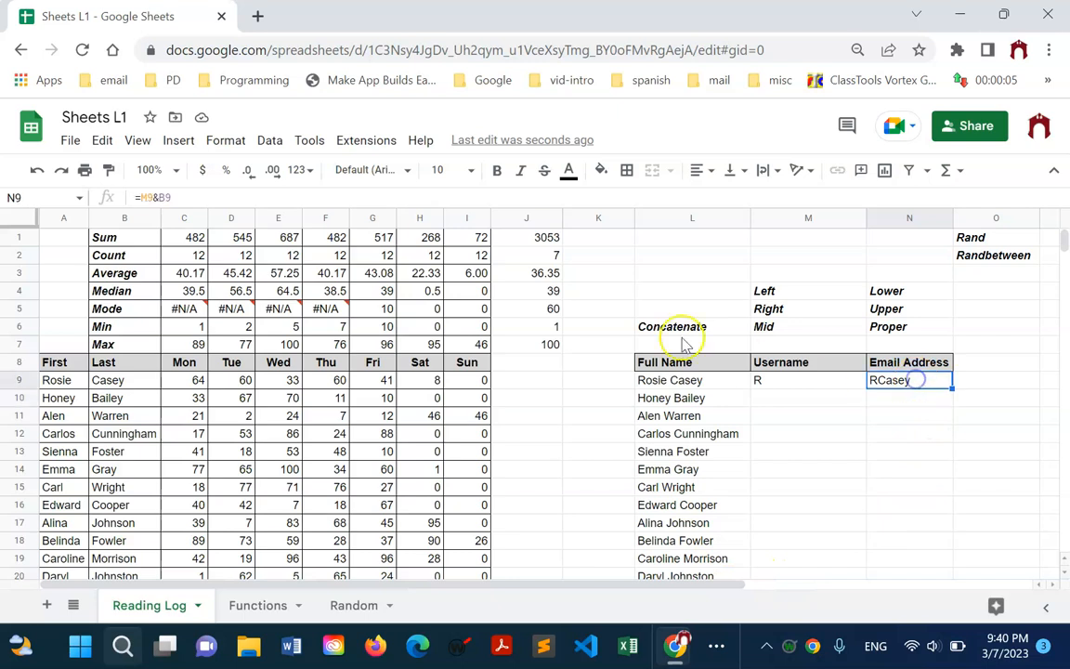
Step: Insert a space between the initial and last name in N9 by changing the formula to =M9&" "&B9
{"action": "left_click", "coordinate": [164, 198]}
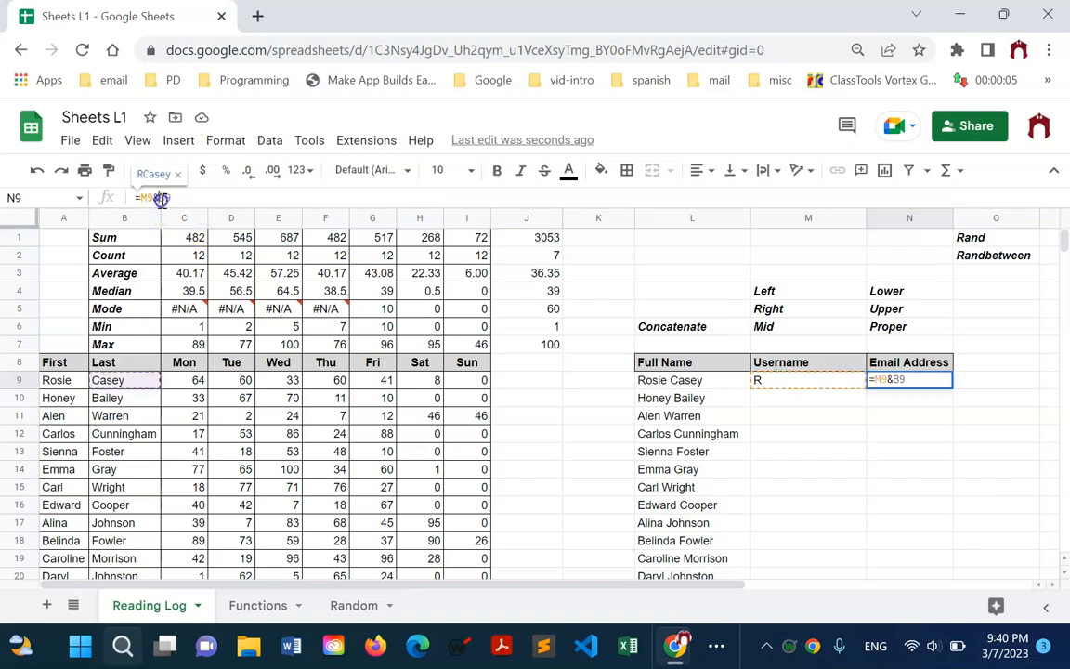
{"action": "type", "text": "\" "}
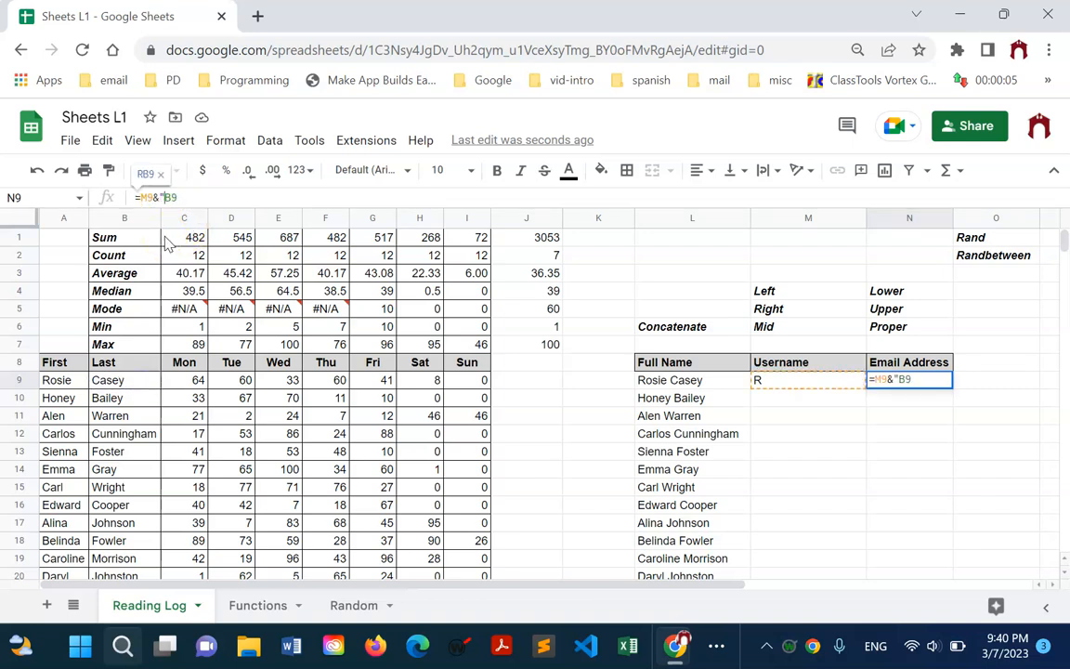
{"action": "type", "text": "\""}
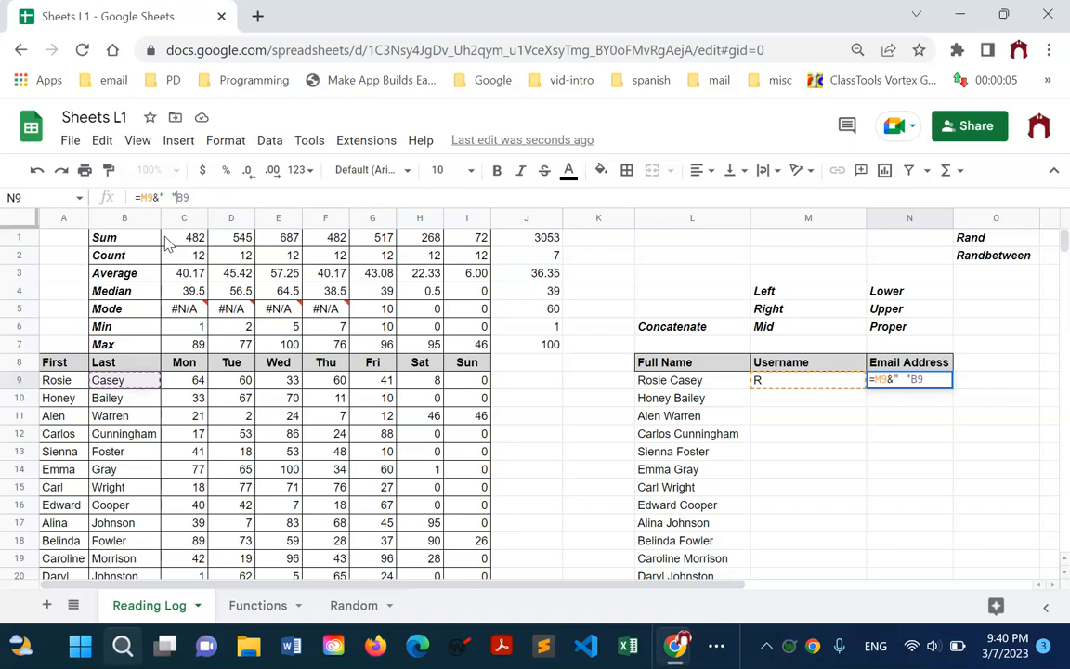
{"action": "type", "text": "&"}
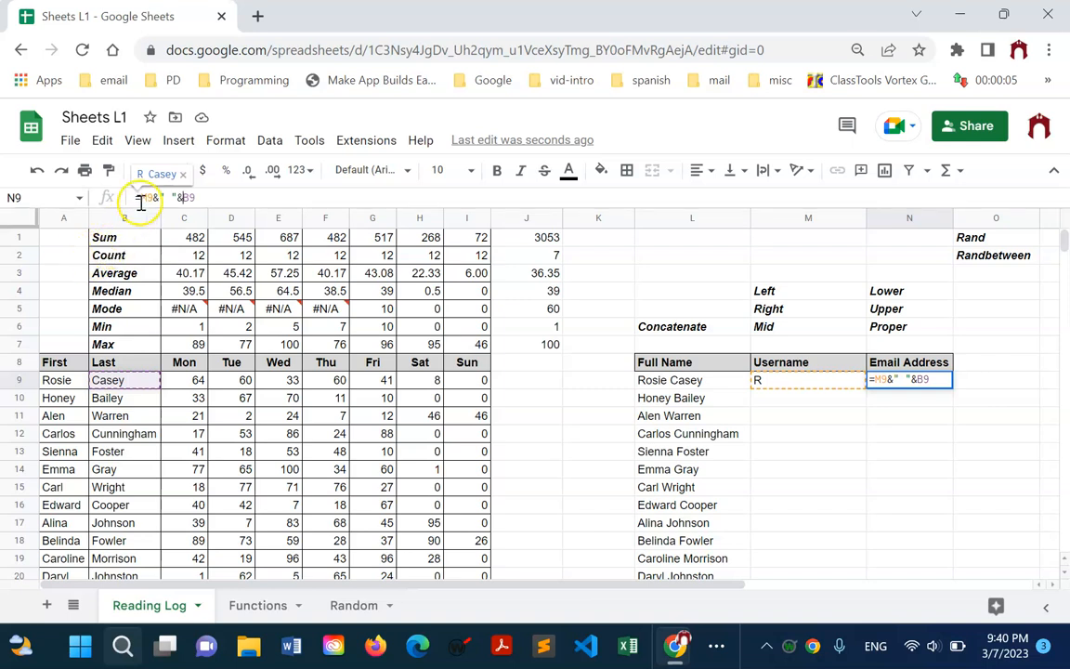
{"action": "left_click", "coordinate": [172, 198]}
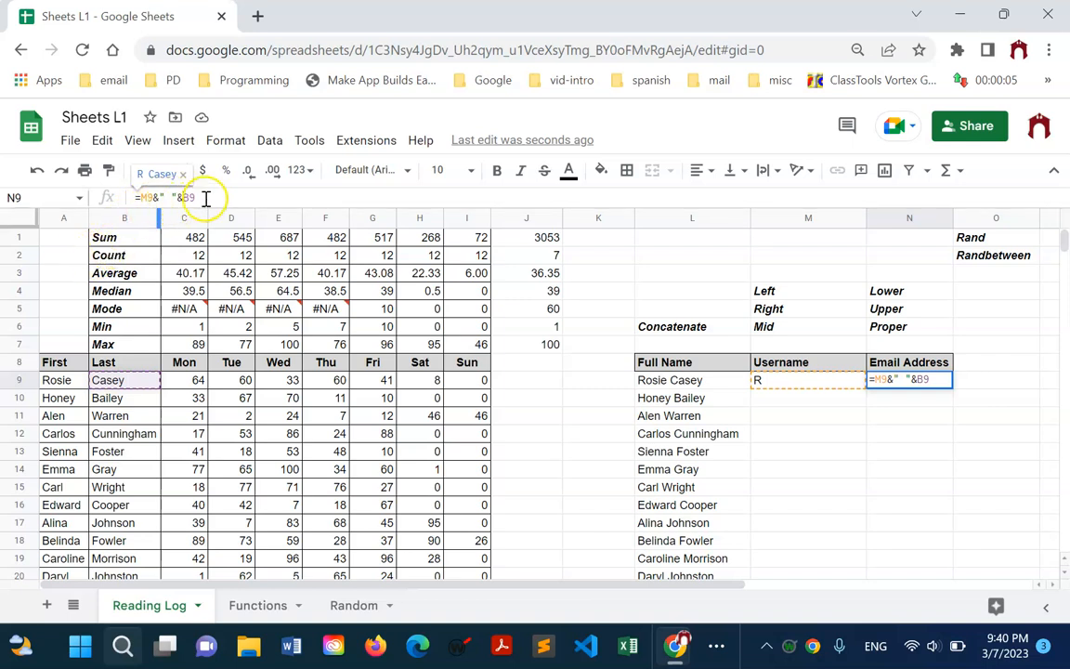
{"action": "key", "text": "Return"}
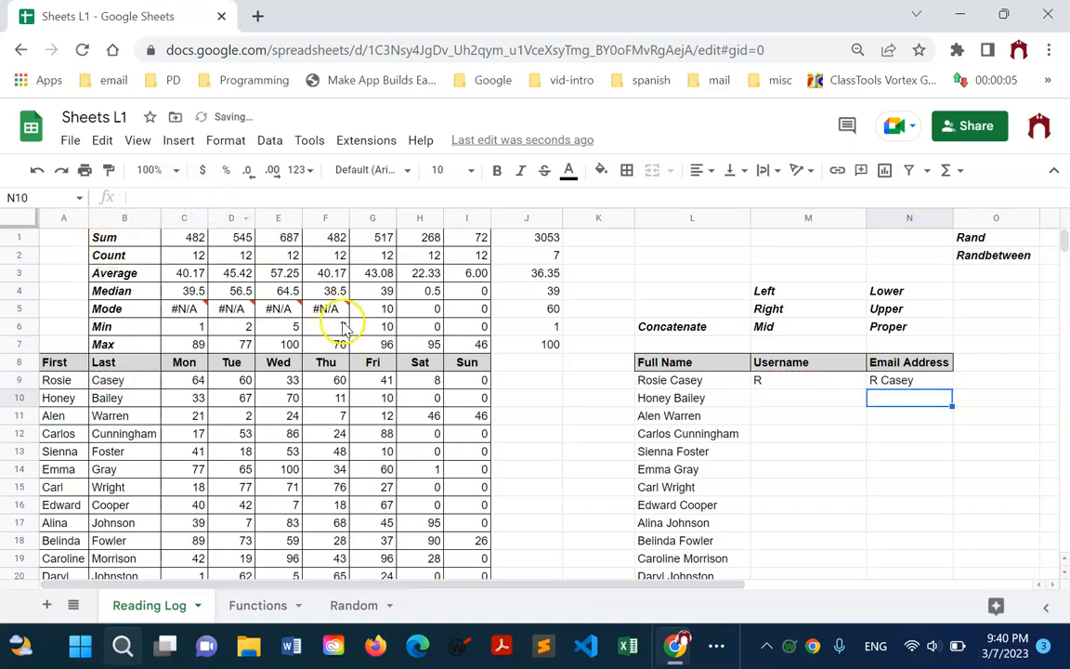
Step: Remove the space from the formula in N9 so it reads =M9&B9
{"action": "left_click", "coordinate": [890, 380]}
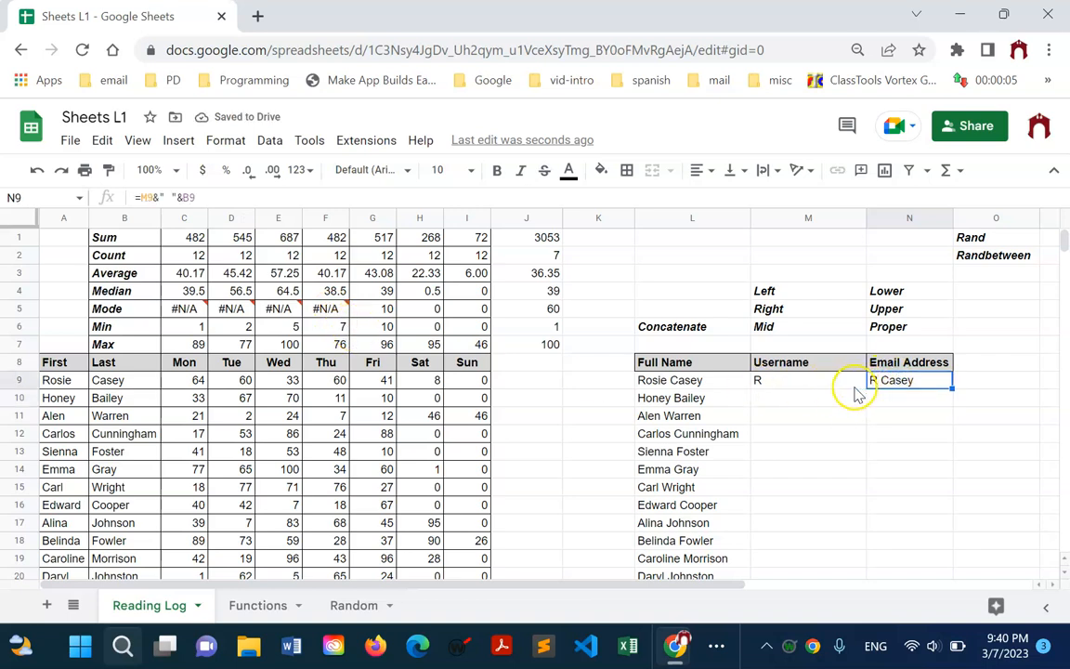
{"action": "left_click", "coordinate": [184, 197]}
{"action": "key", "text": "BackSpace"}
{"action": "key", "text": "BackSpace"}
{"action": "key", "text": "BackSpace"}
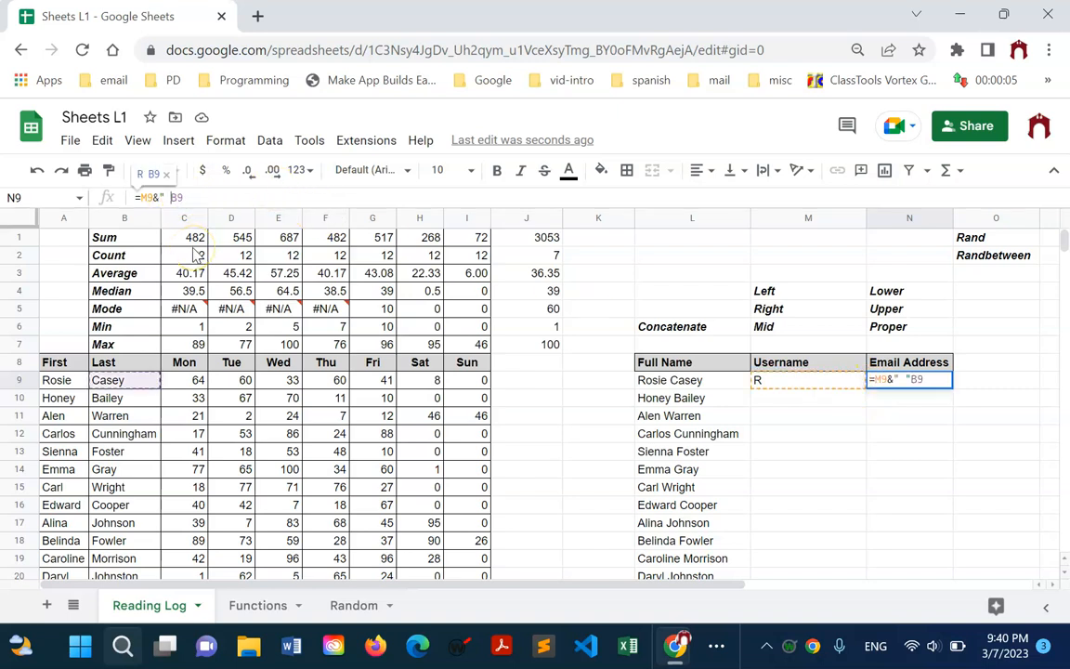
{"action": "key", "text": "BackSpace"}
{"action": "key", "text": "Return"}
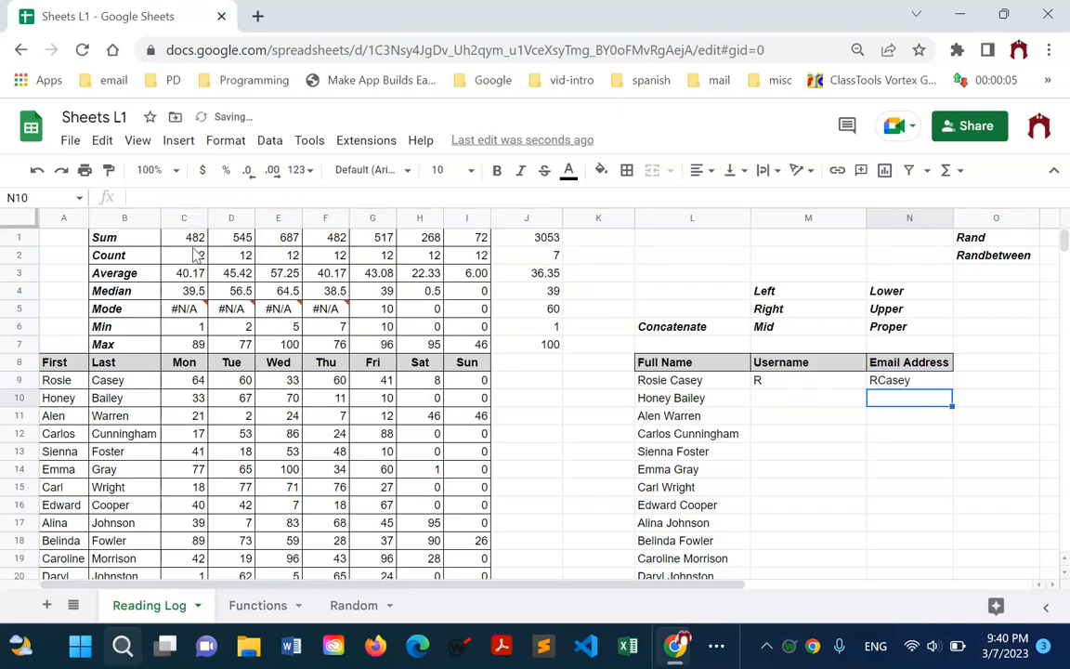
Step: Enter =lower(N9) in cell O9 to convert the combined name to lowercase
{"action": "left_click", "coordinate": [1001, 383]}
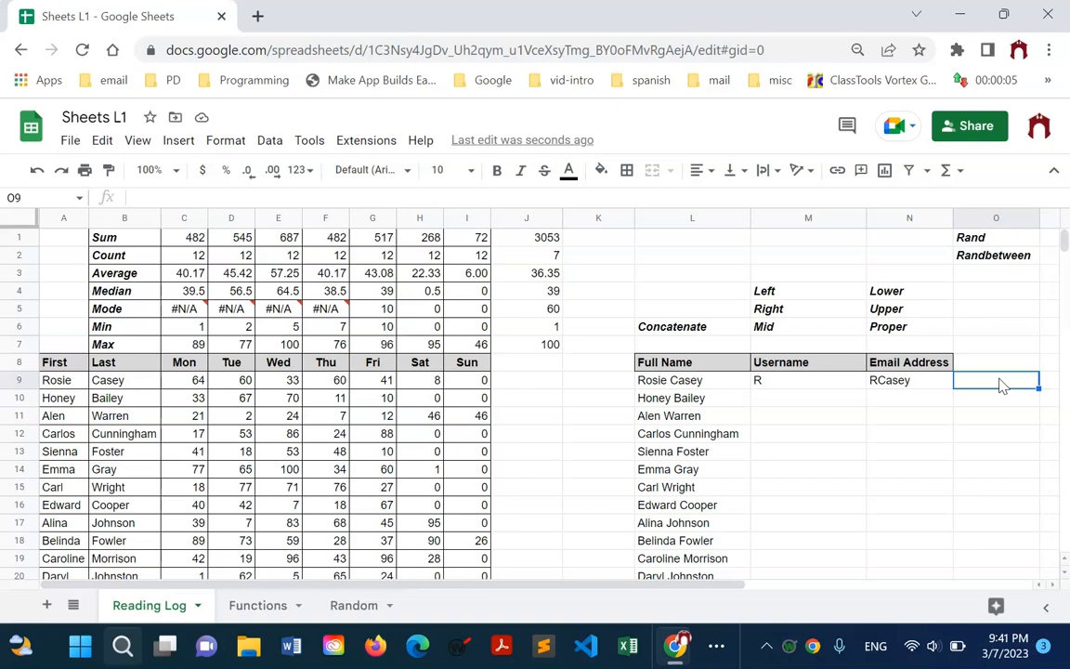
{"action": "type", "text": "=lower("}
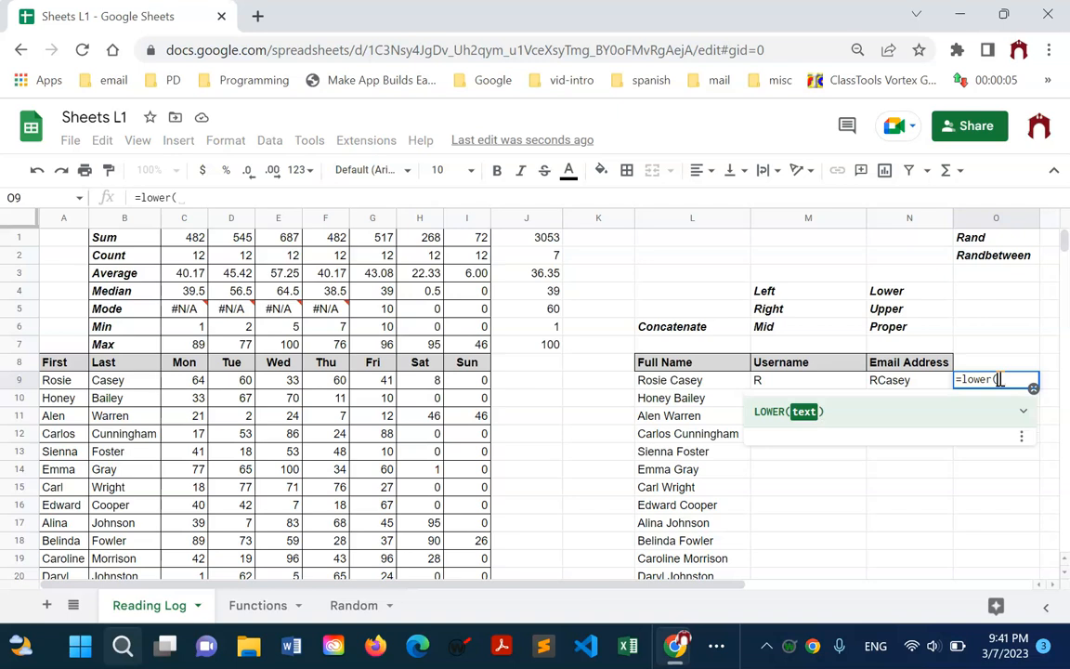
{"action": "left_click", "coordinate": [917, 382]}
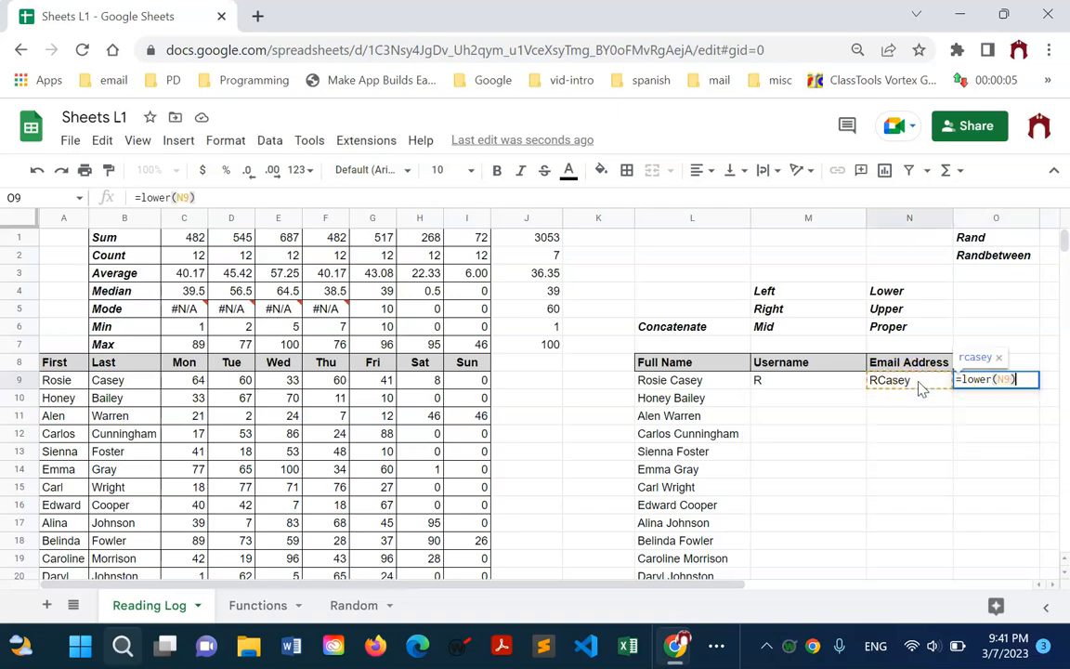
{"action": "key", "text": "Return"}
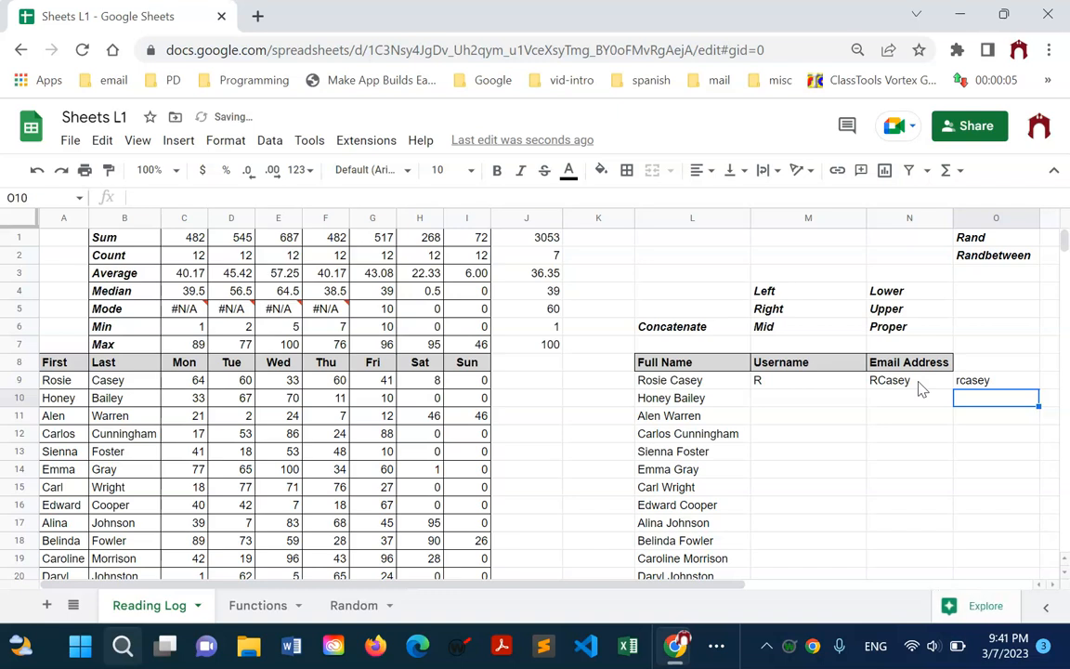
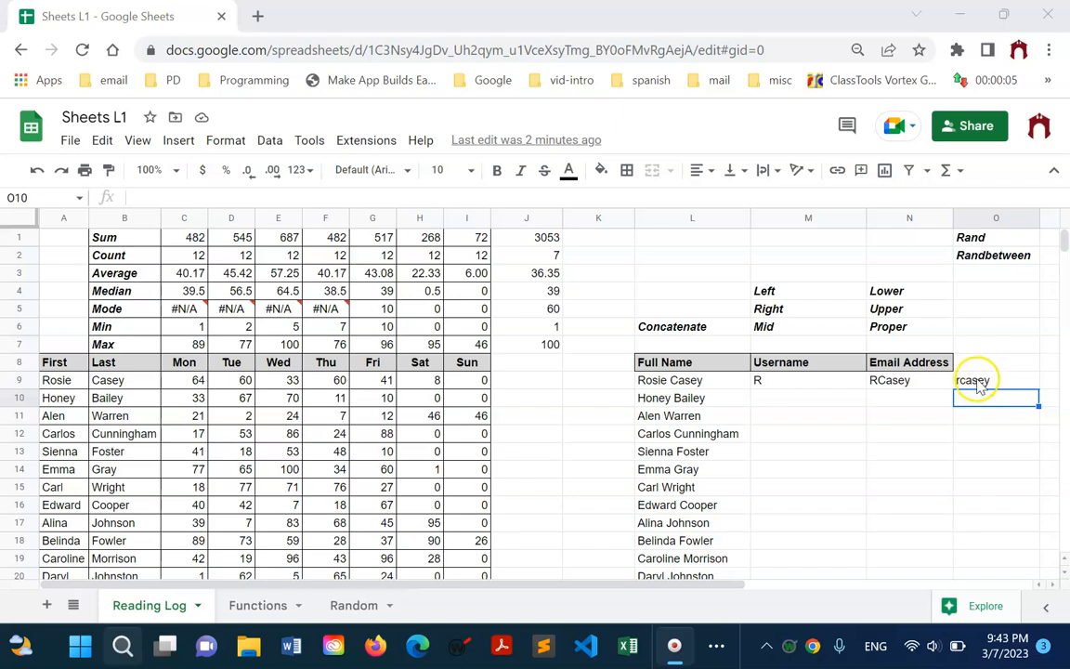
Step: Extend the Username formula in M9 to =left(A9,1)&B9 so it joins the initial with the last name
{"action": "left_click", "coordinate": [782, 381]}
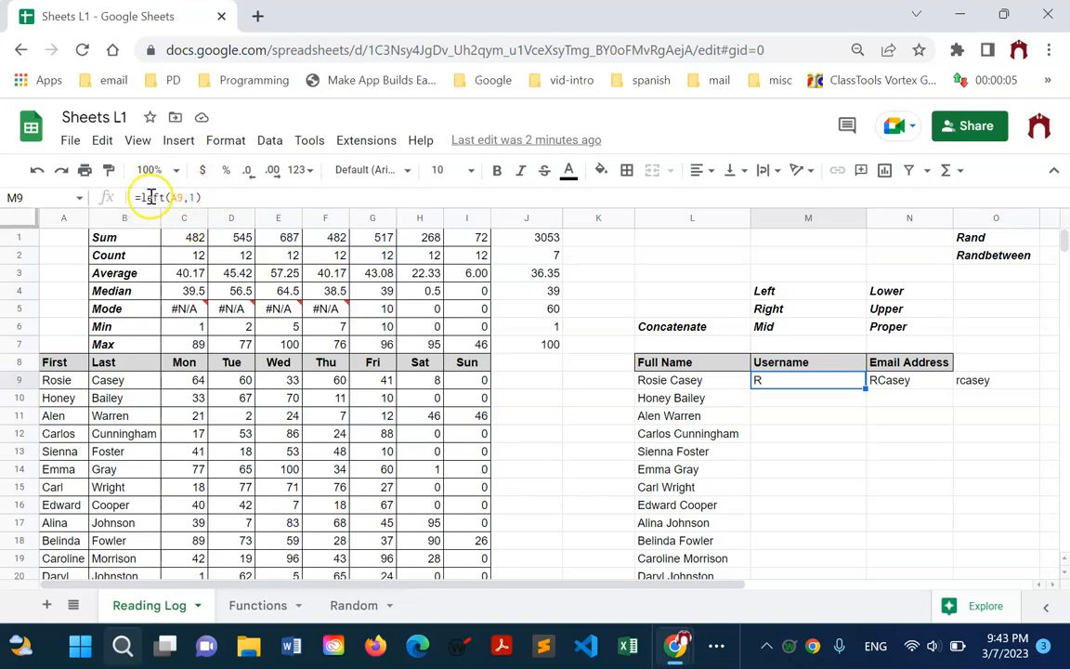
{"action": "left_click", "coordinate": [202, 197]}
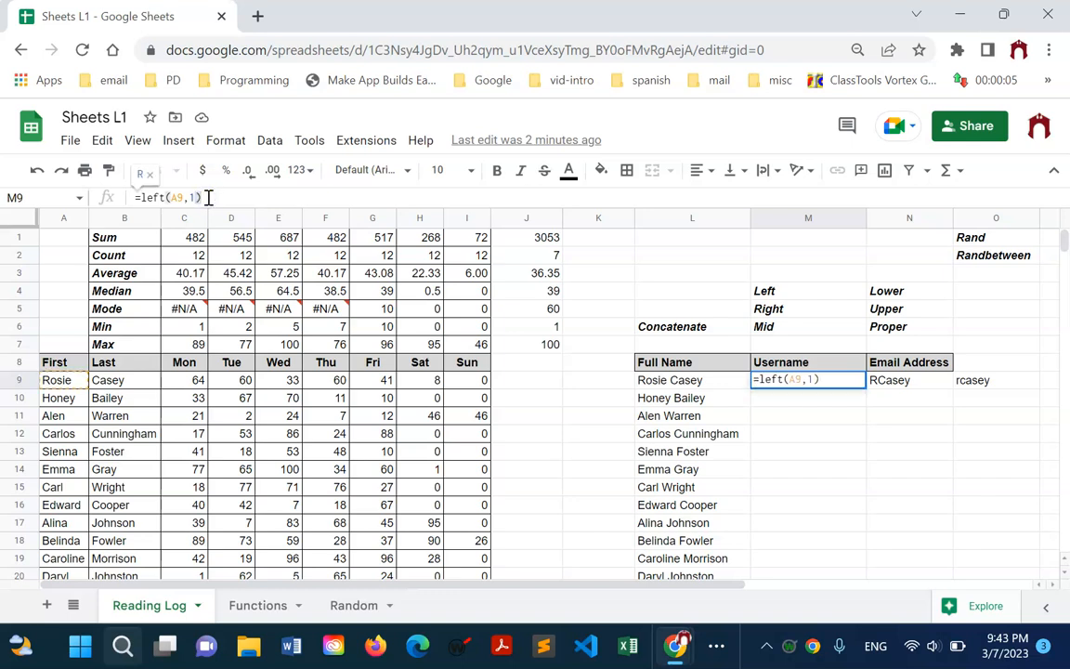
{"action": "type", "text": "&"}
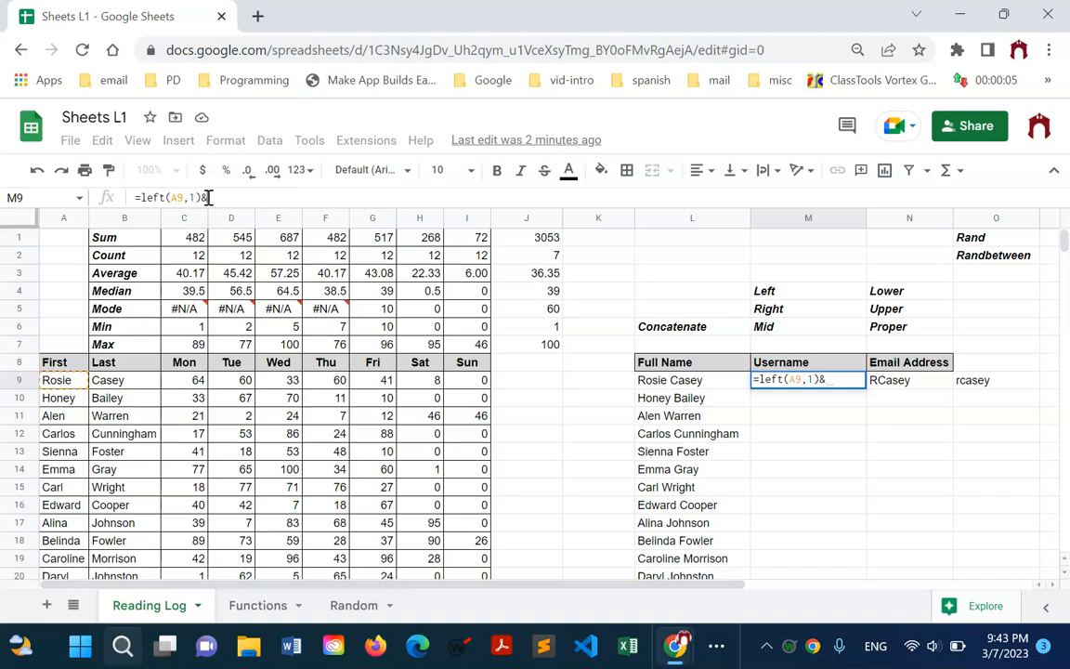
{"action": "left_click", "coordinate": [111, 381]}
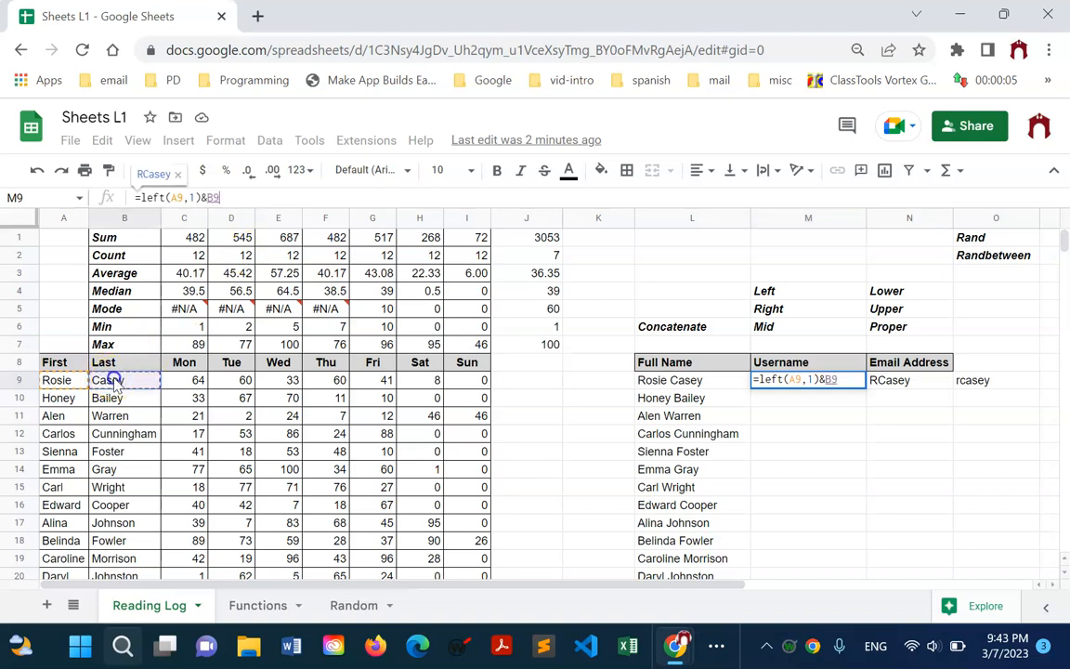
{"action": "key", "text": "Return"}
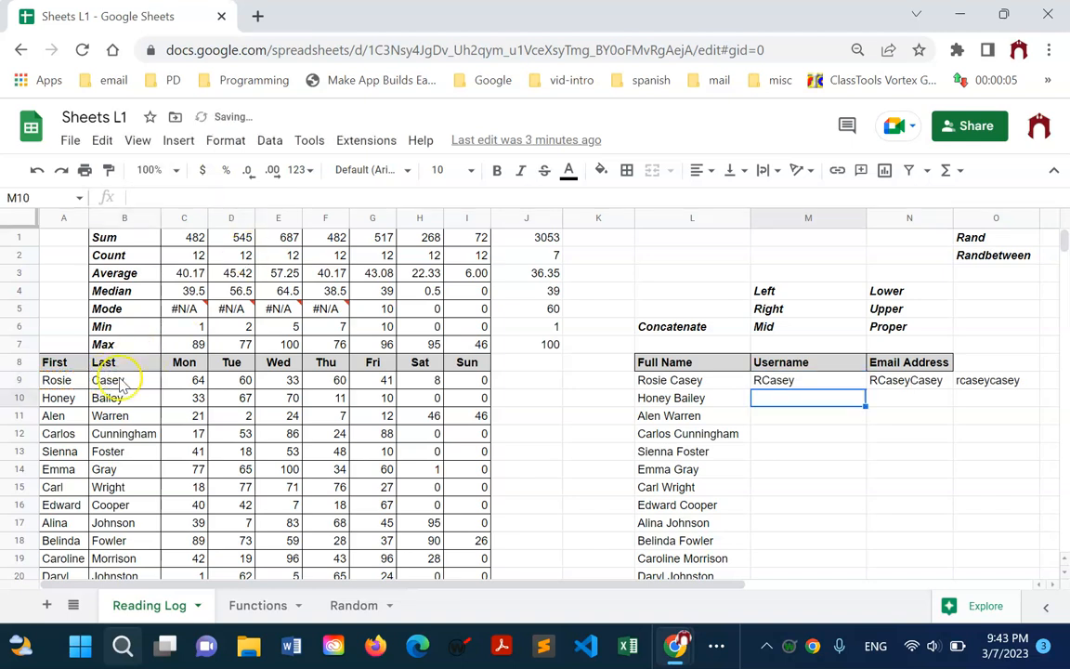
Step: Wrap the Username formula in M9 in the LOWER function so it reads =lower(left(A9,1)&B9)
{"action": "left_click", "coordinate": [788, 382]}
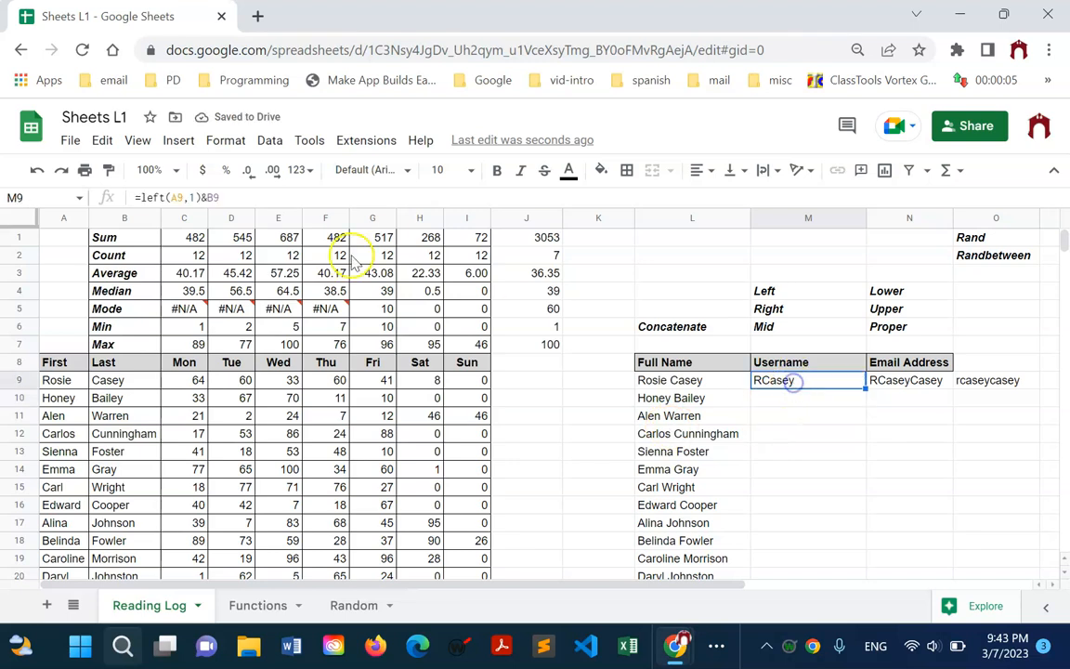
{"action": "left_click", "coordinate": [189, 198]}
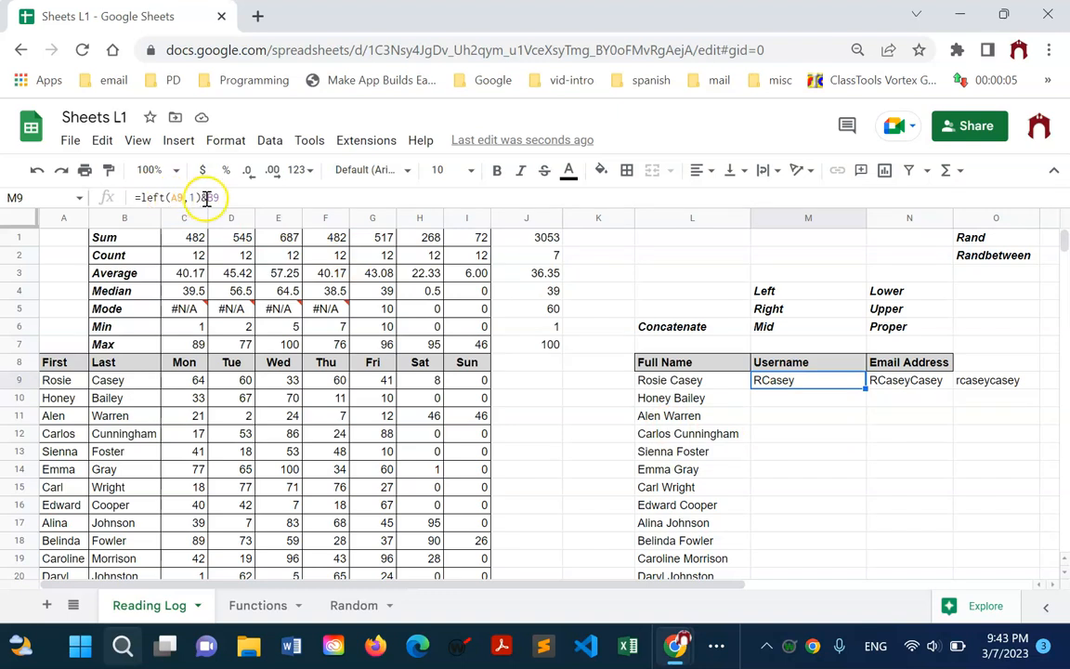
{"action": "key", "text": "Escape"}
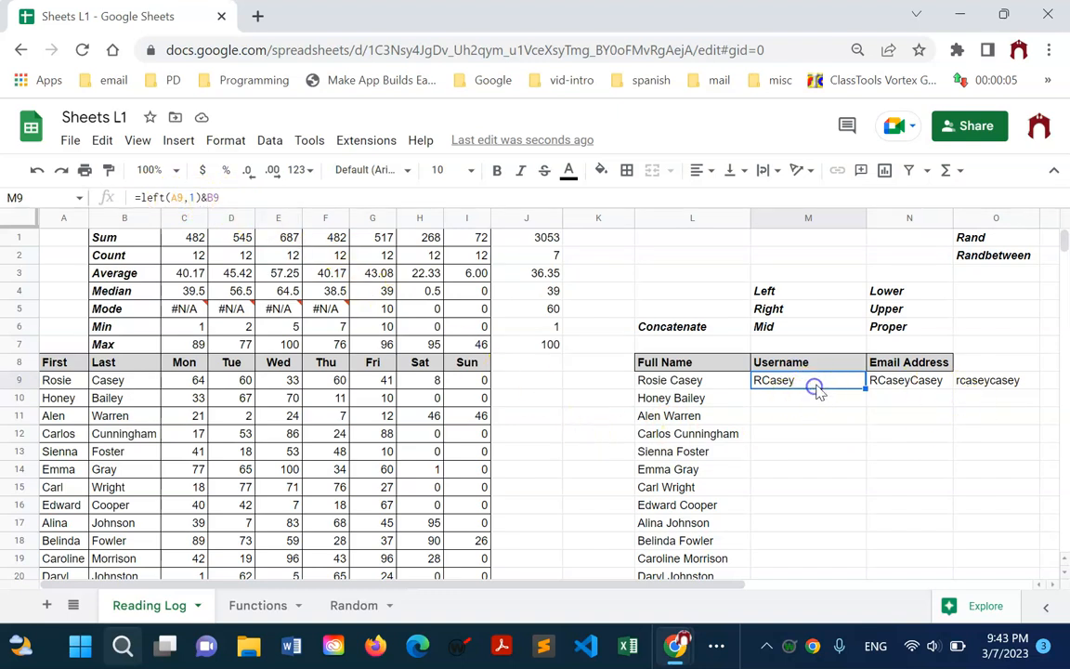
{"action": "left_click", "coordinate": [145, 198]}
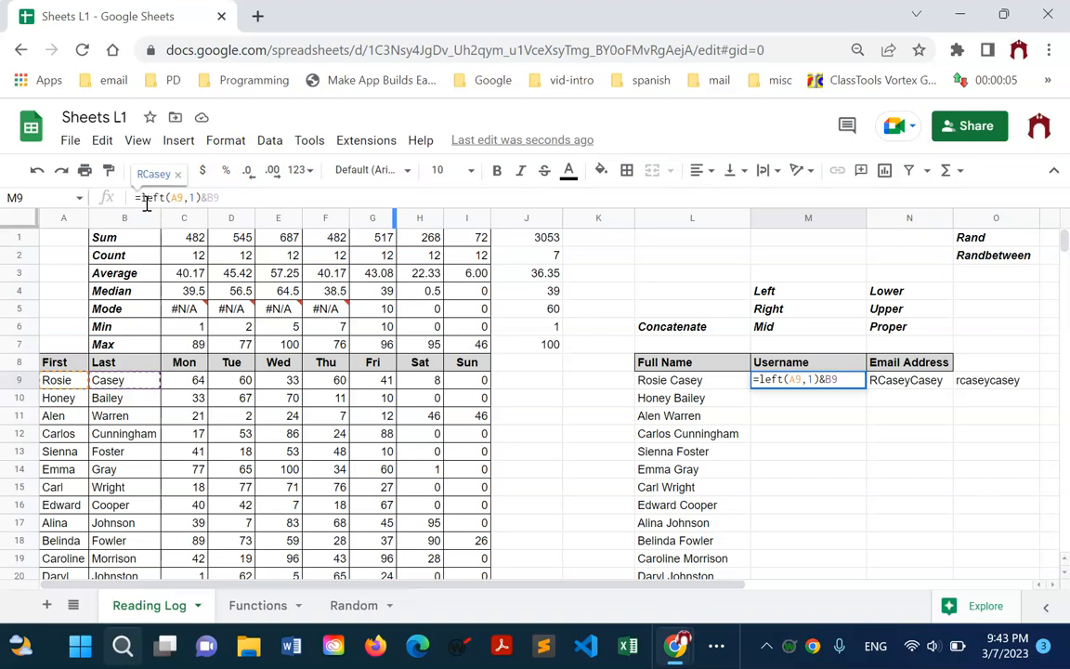
{"action": "type", "text": "lower"}
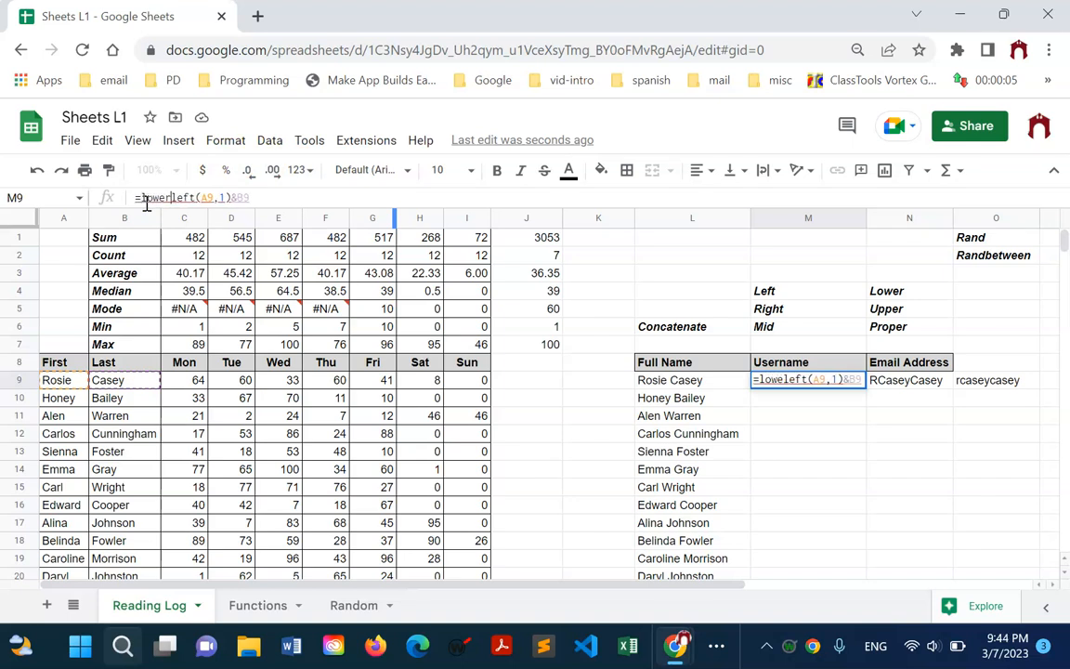
{"action": "type", "text": "("}
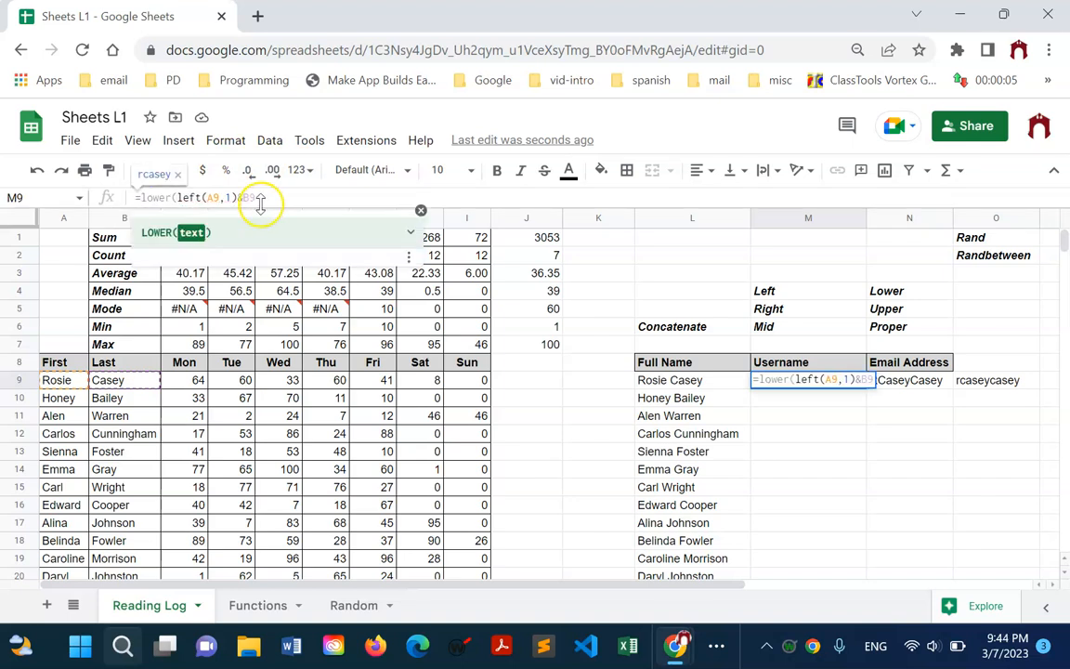
{"action": "type", "text": ")"}
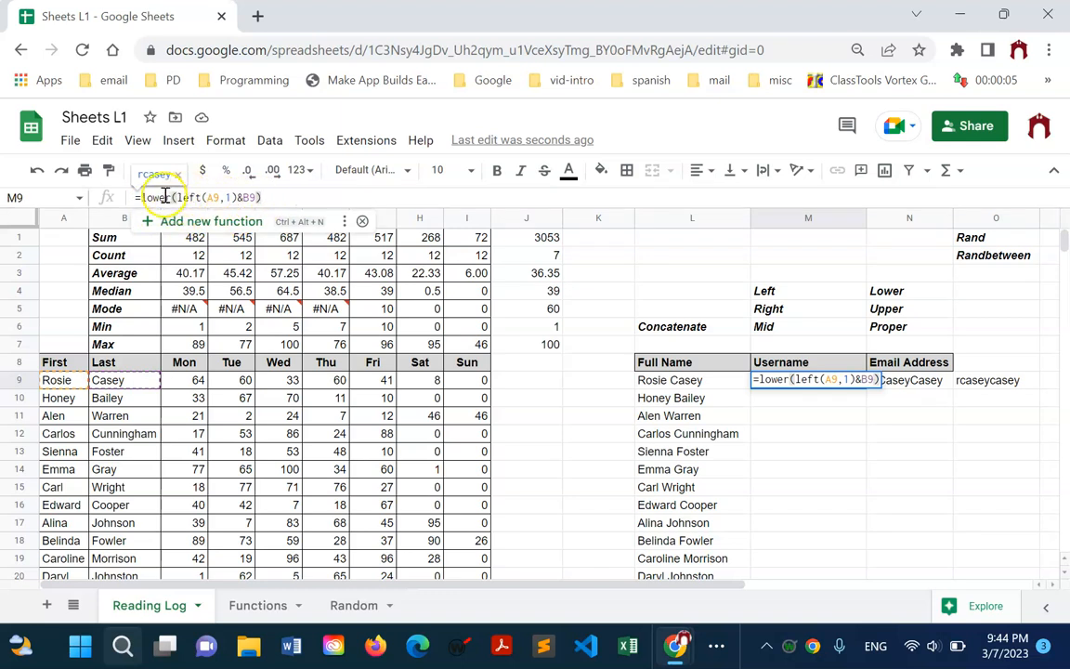
{"action": "key", "text": "Return"}
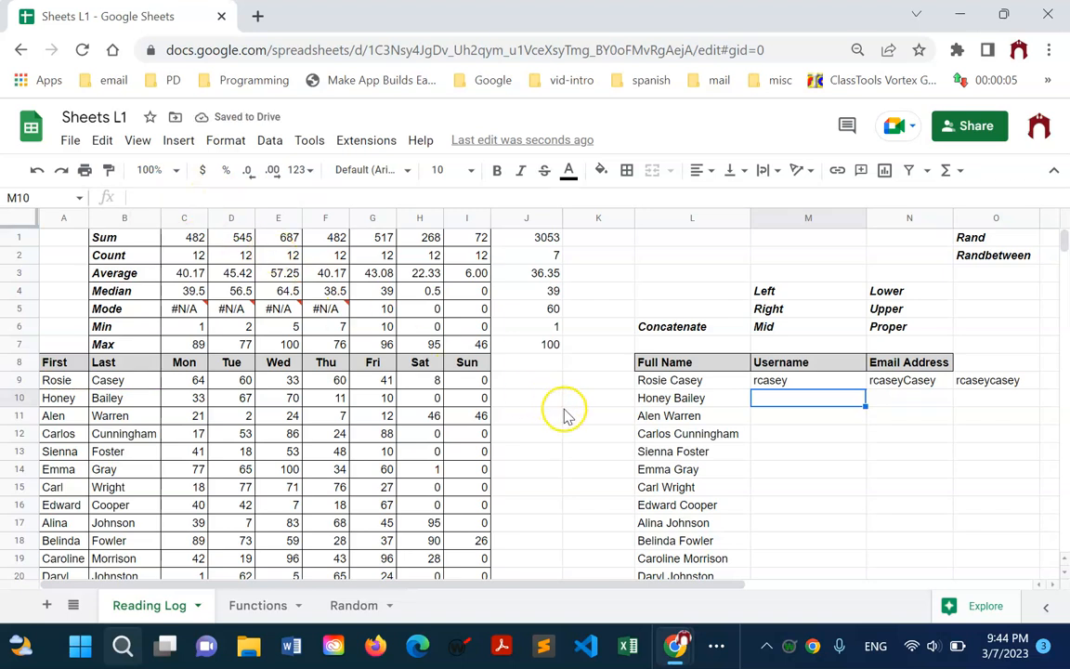
Step: Clear the trial formulas from cells N9 and O9
{"action": "left_click_drag", "start_coordinate": [894, 382], "coordinate": [963, 389]}
{"action": "key", "text": "Delete"}
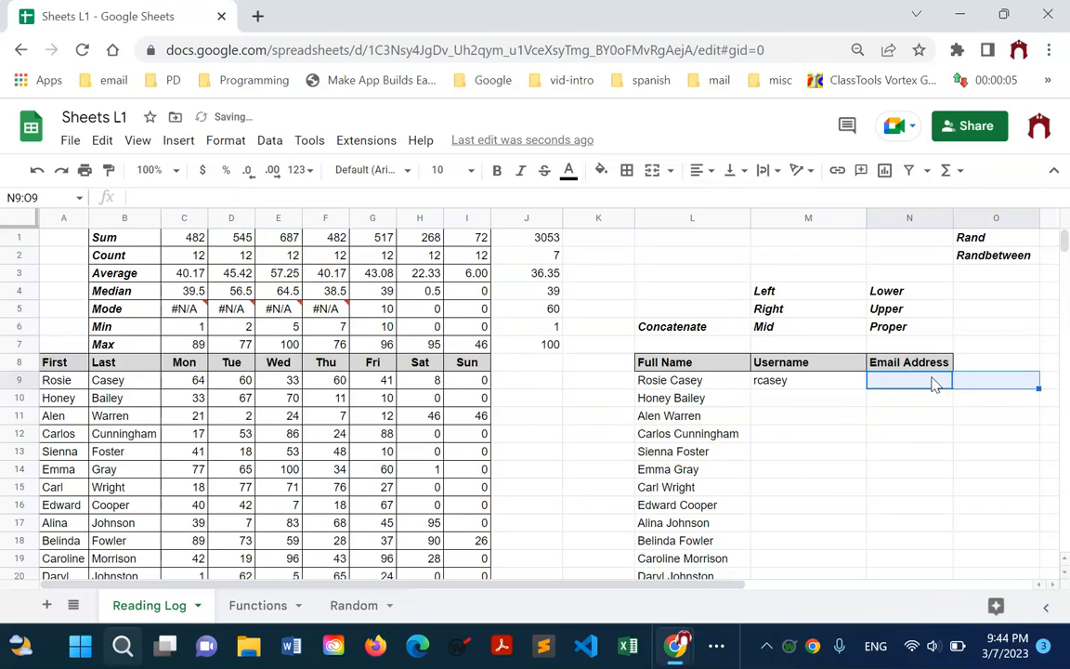
{"action": "left_click", "coordinate": [908, 385]}
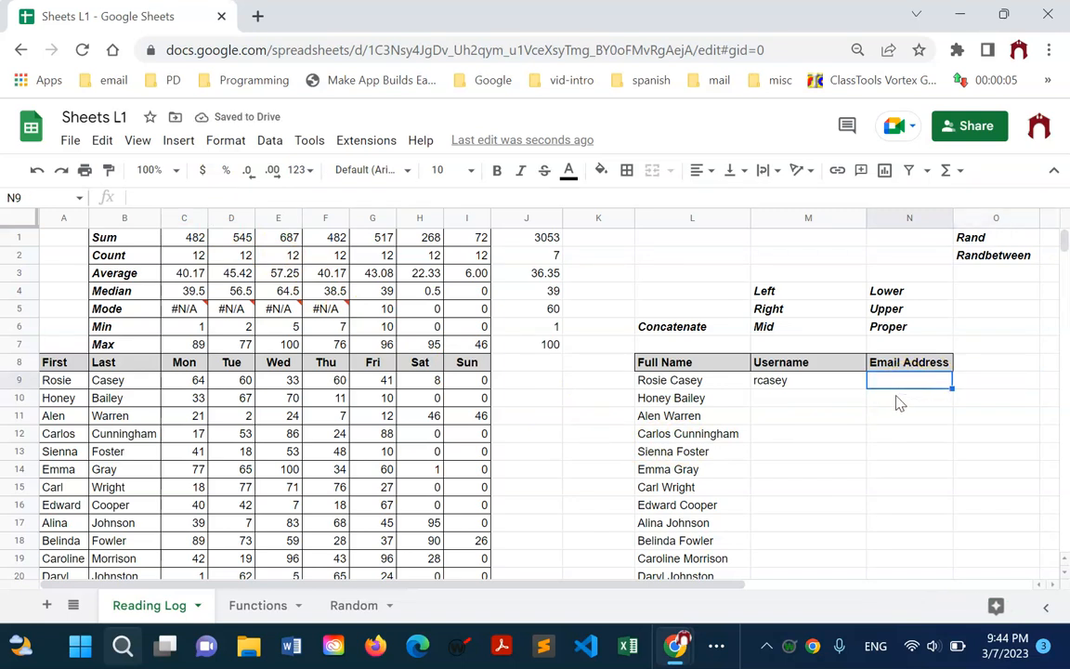
{"action": "type", "text": "="}
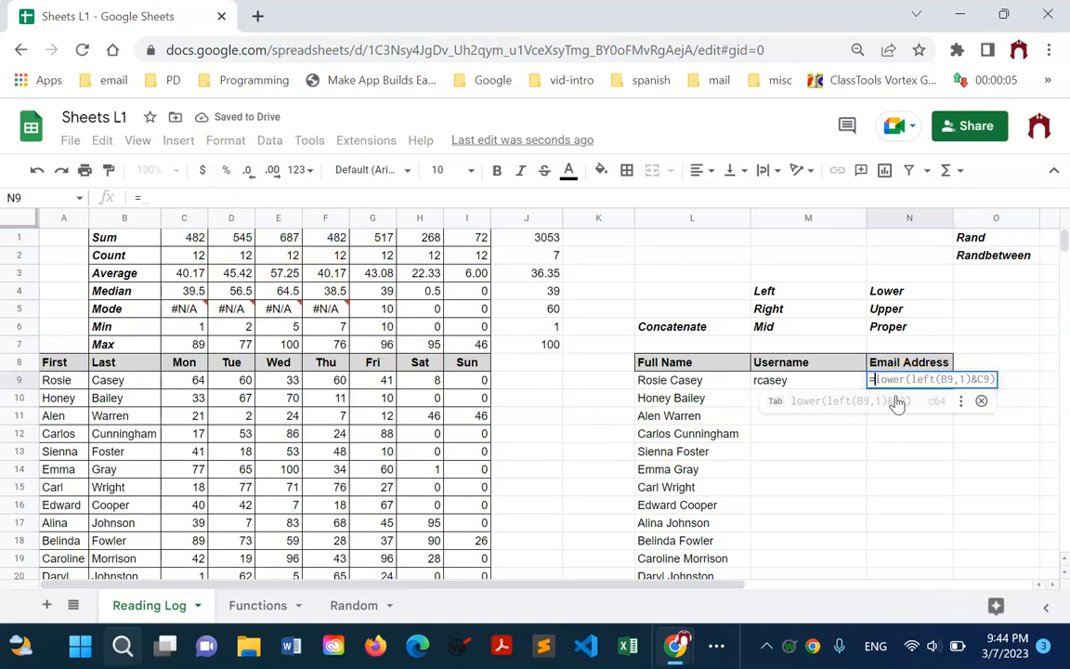
{"action": "left_click", "coordinate": [812, 385]}
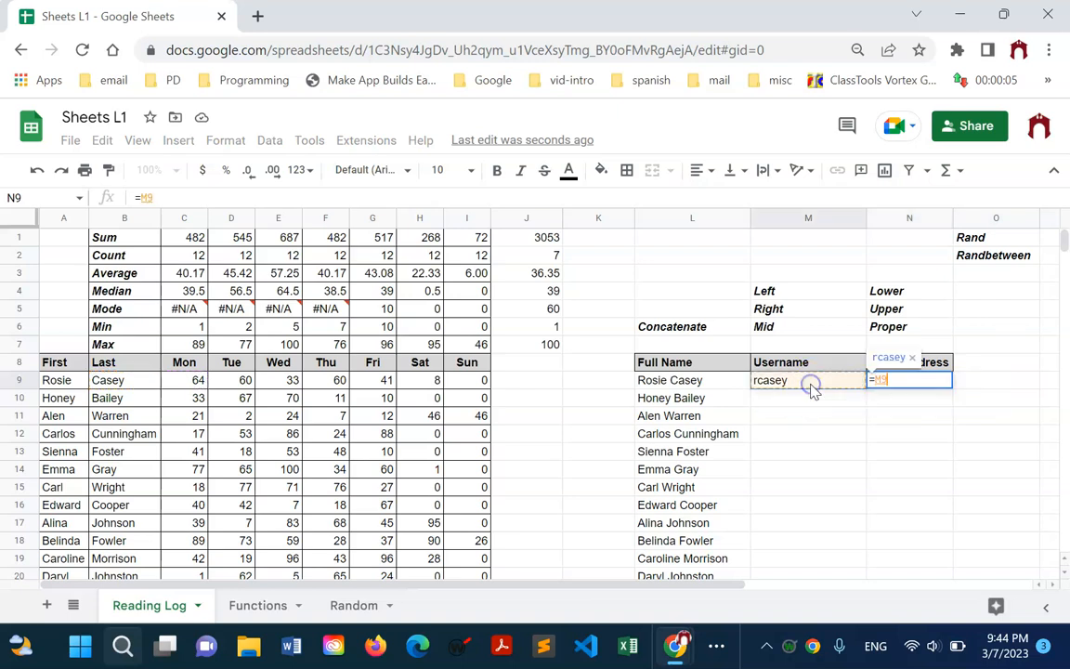
{"action": "type", "text": "&"}
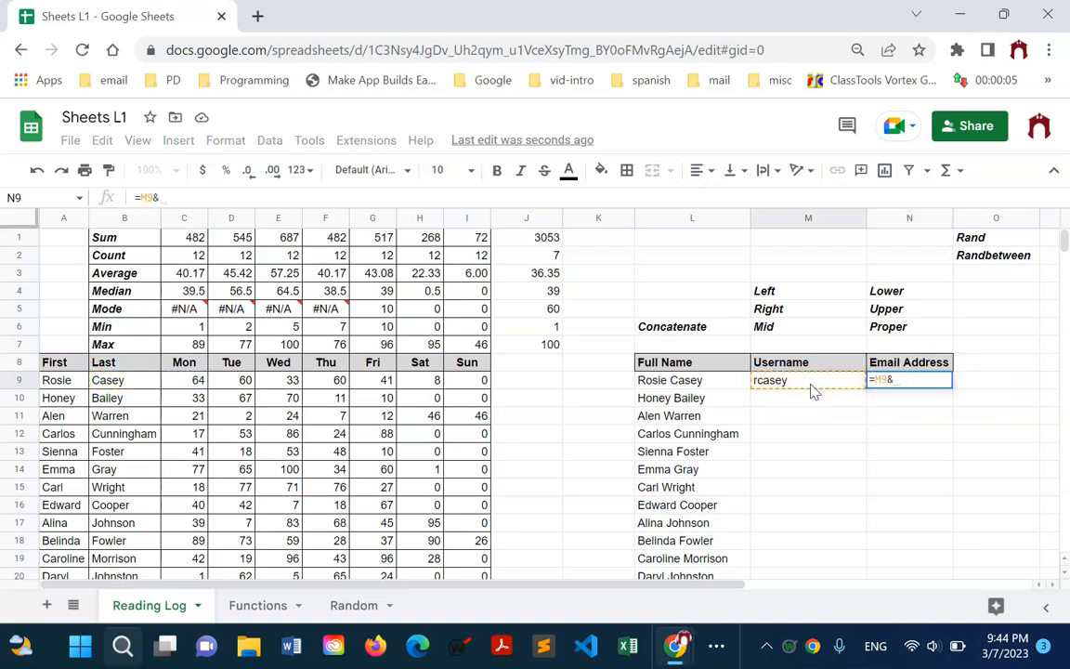
{"action": "type", "text": "\""}
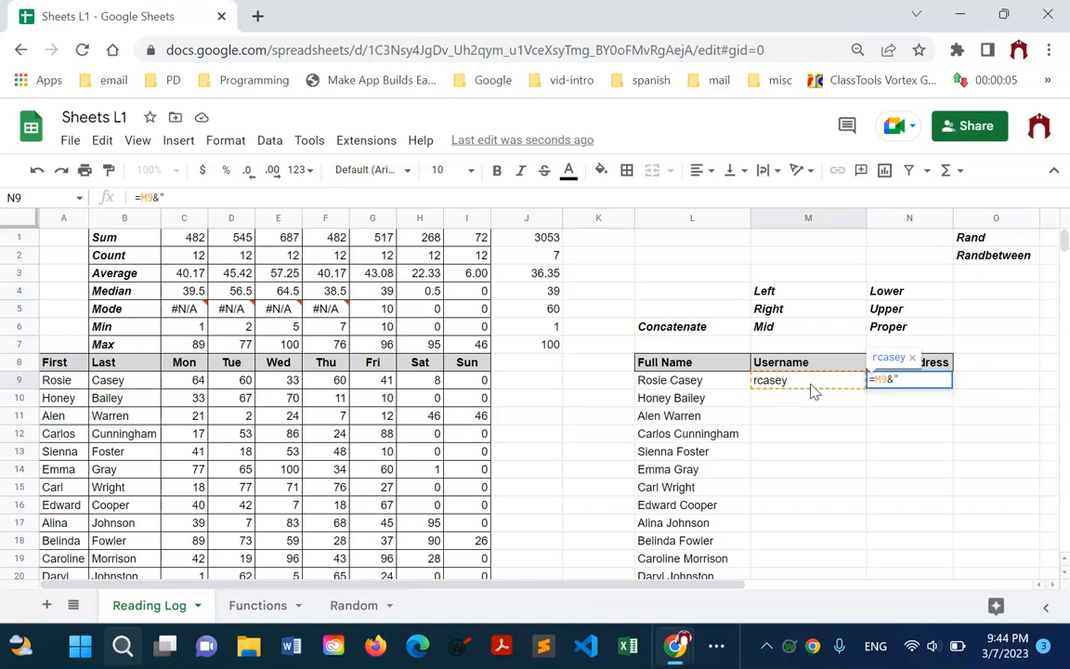
{"action": "type", "text": "@myem"}
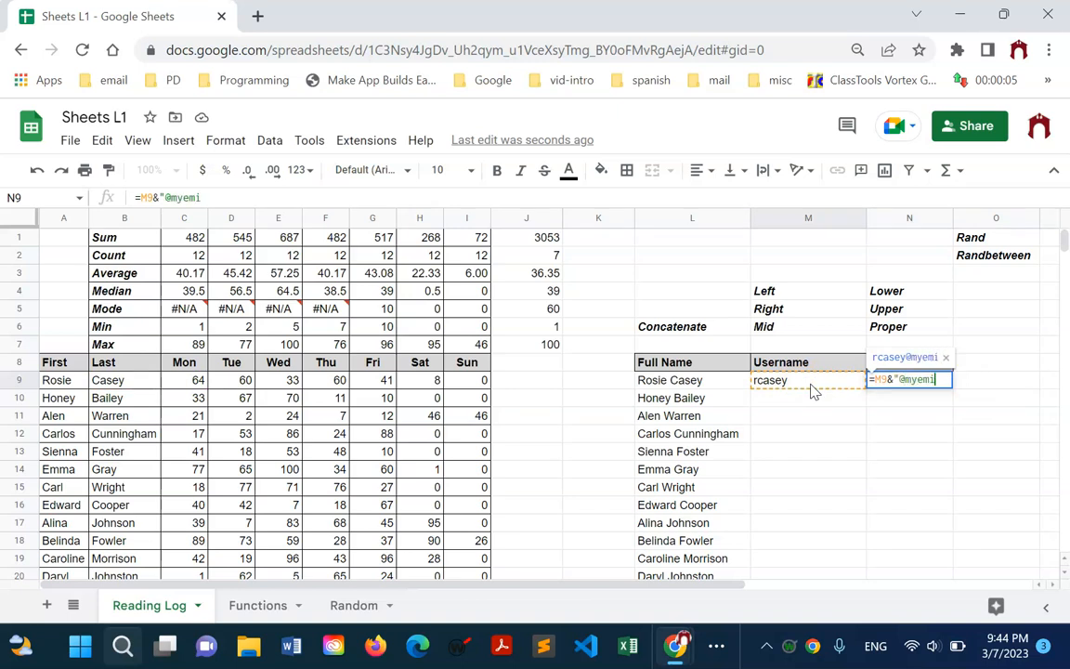
{"action": "type", "text": "ail.com"}
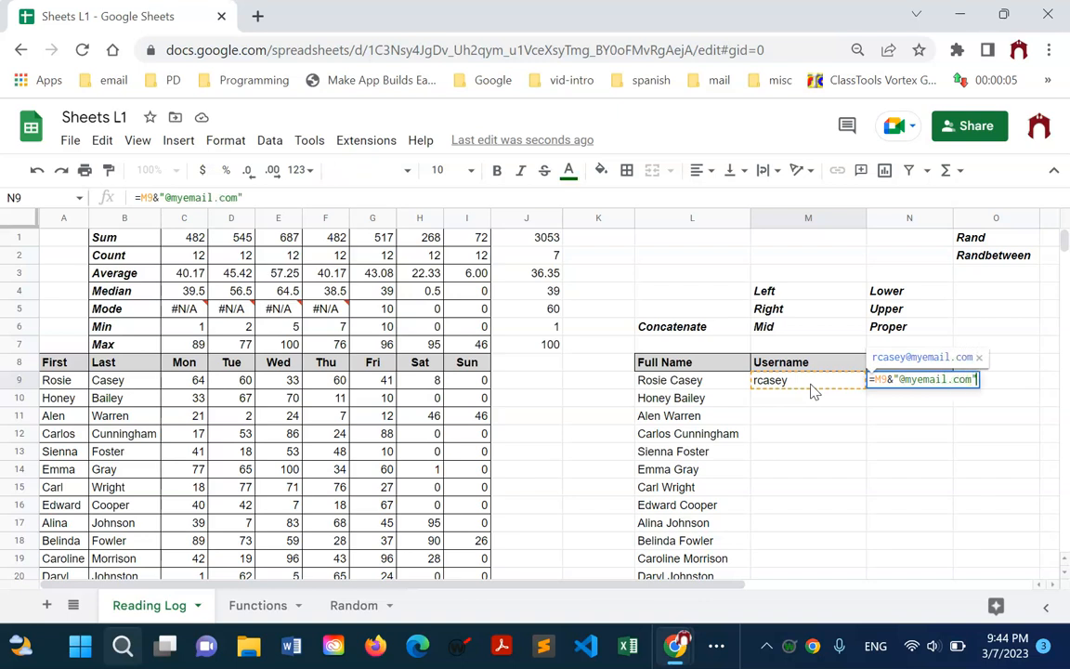
{"action": "key", "text": "Return"}
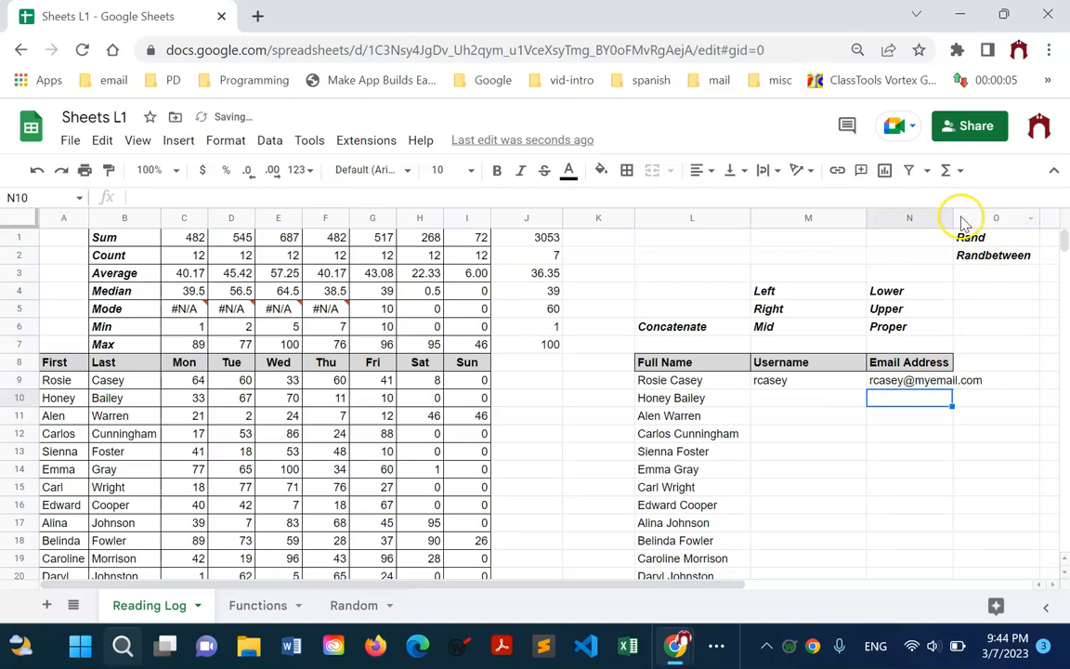
{"action": "left_click_drag", "start_coordinate": [952, 216], "coordinate": [988, 298]}
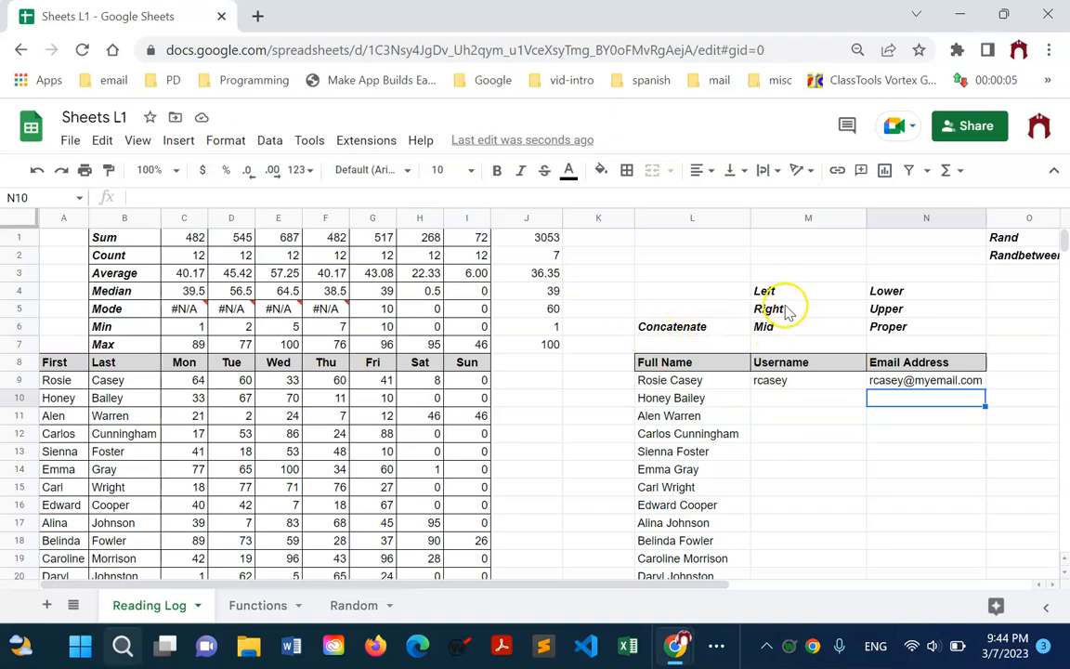
Step: Try the RIGHT function in M10 with =right(B10,2) to extract the last two letters of the last name
{"action": "left_click", "coordinate": [779, 400]}
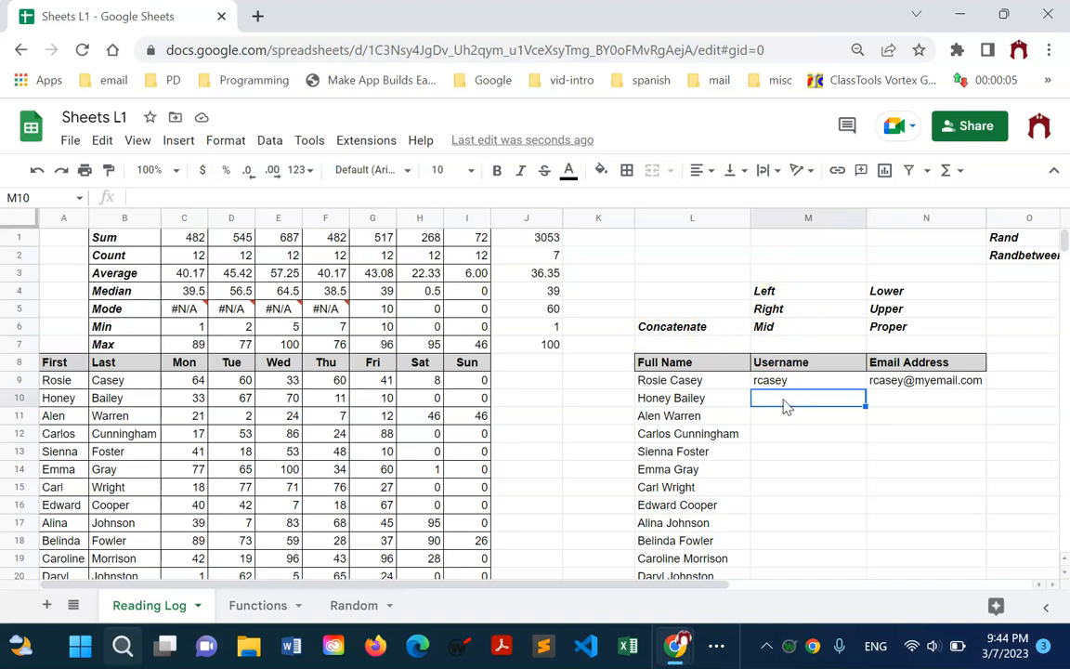
{"action": "type", "text": "=right("}
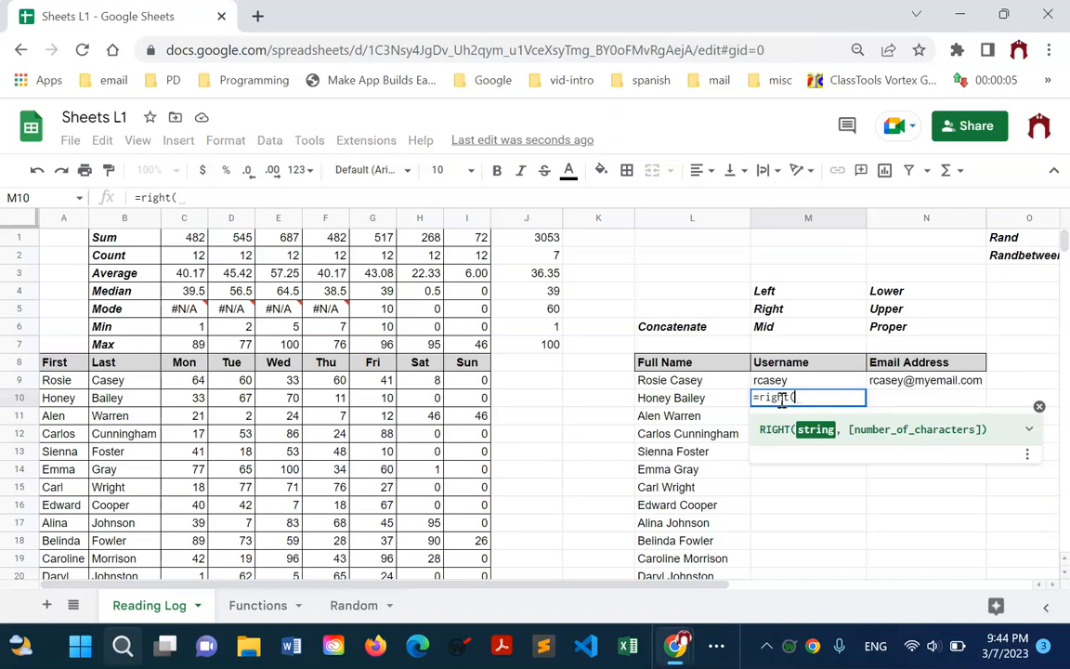
{"action": "left_click", "coordinate": [111, 398]}
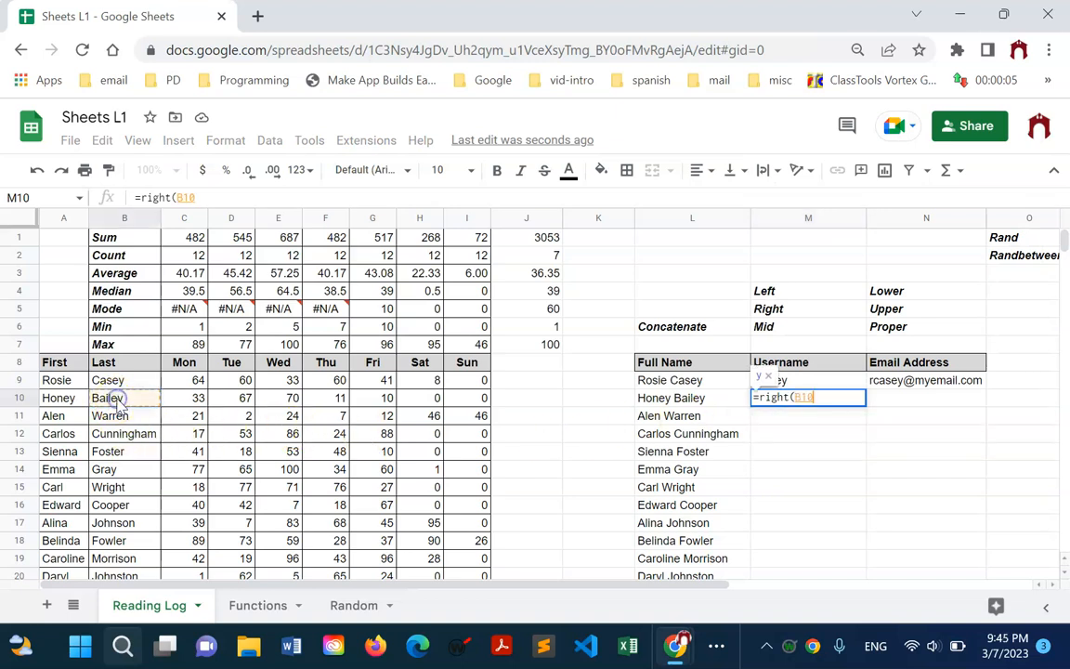
{"action": "type", "text": ",2"}
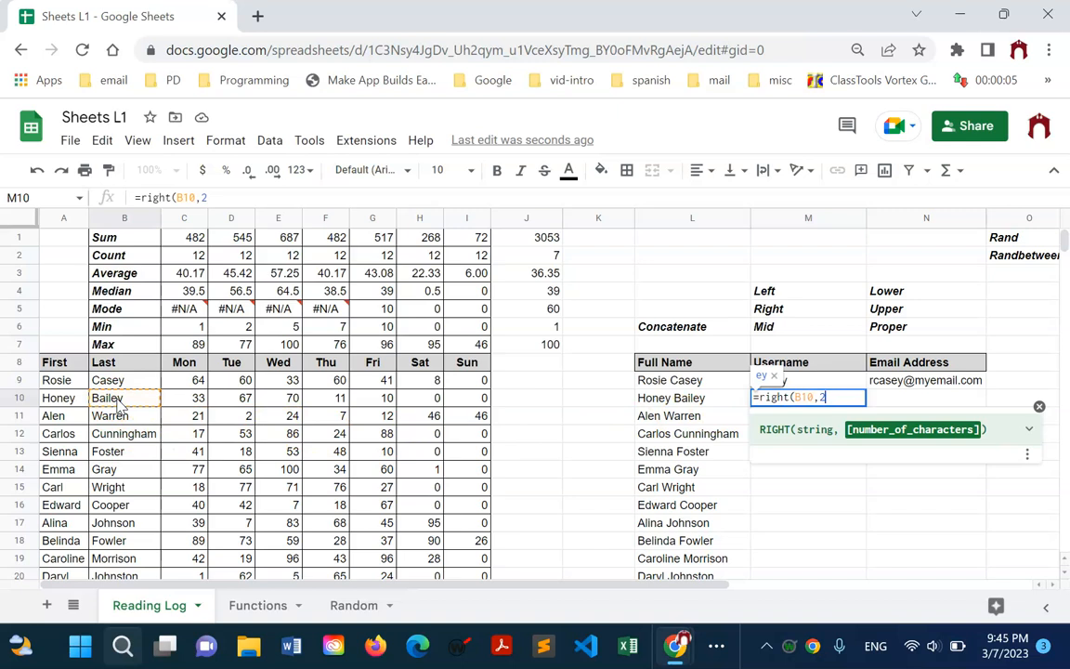
{"action": "key", "text": "Return"}
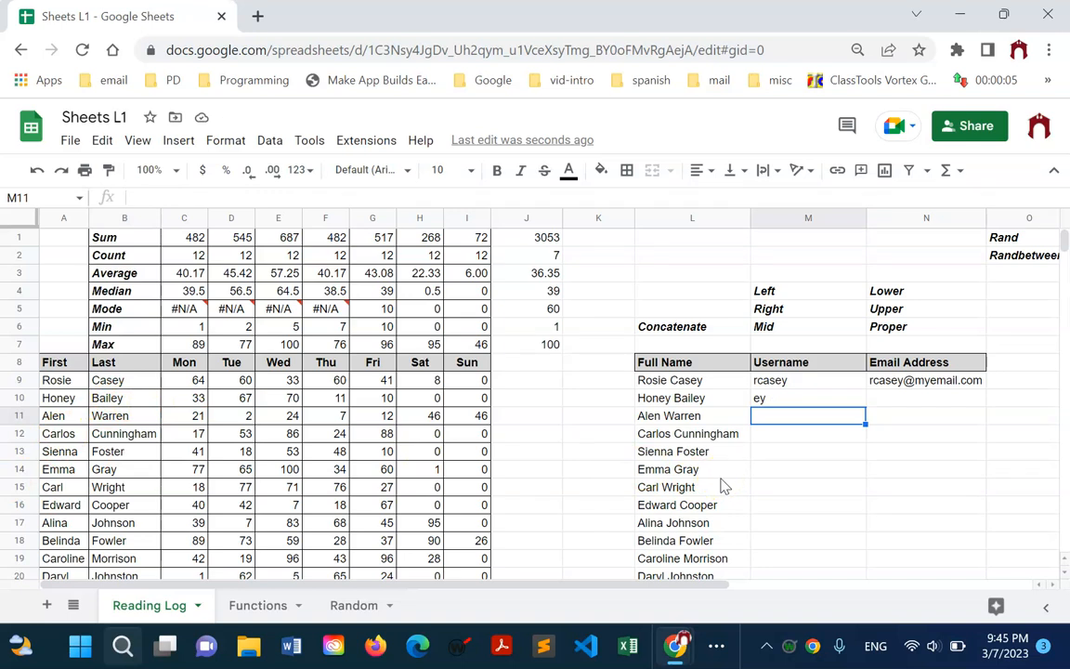
Step: Try =mid(B11,3,3) in M11 to extract three letters starting at the third, and clear the trial formulas from M10:M11
{"action": "type", "text": "="}
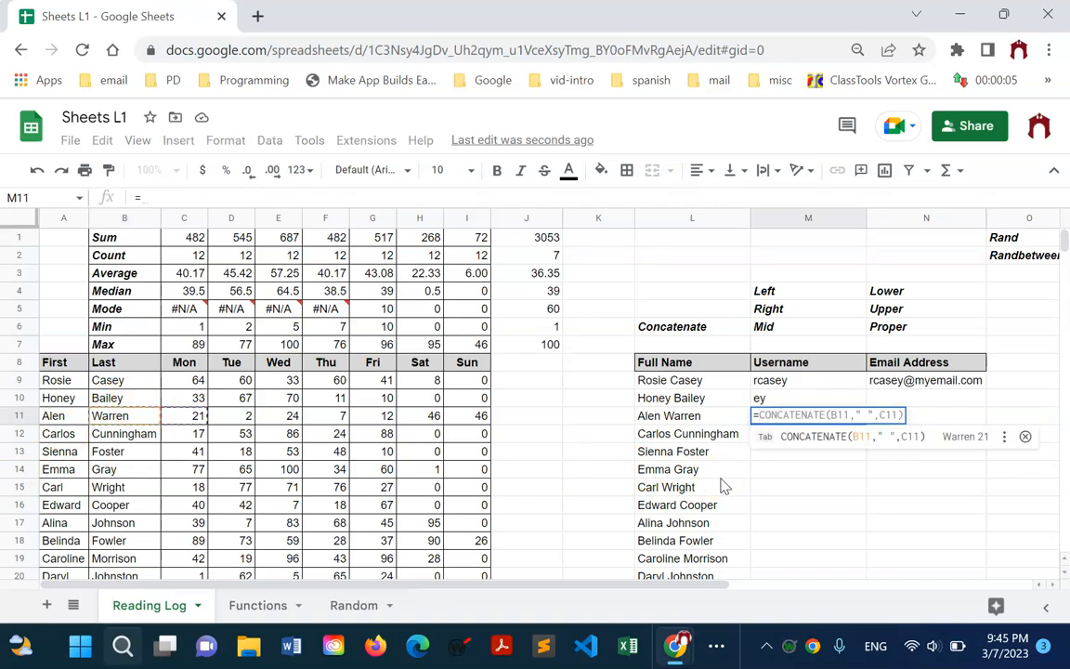
{"action": "type", "text": "mid("}
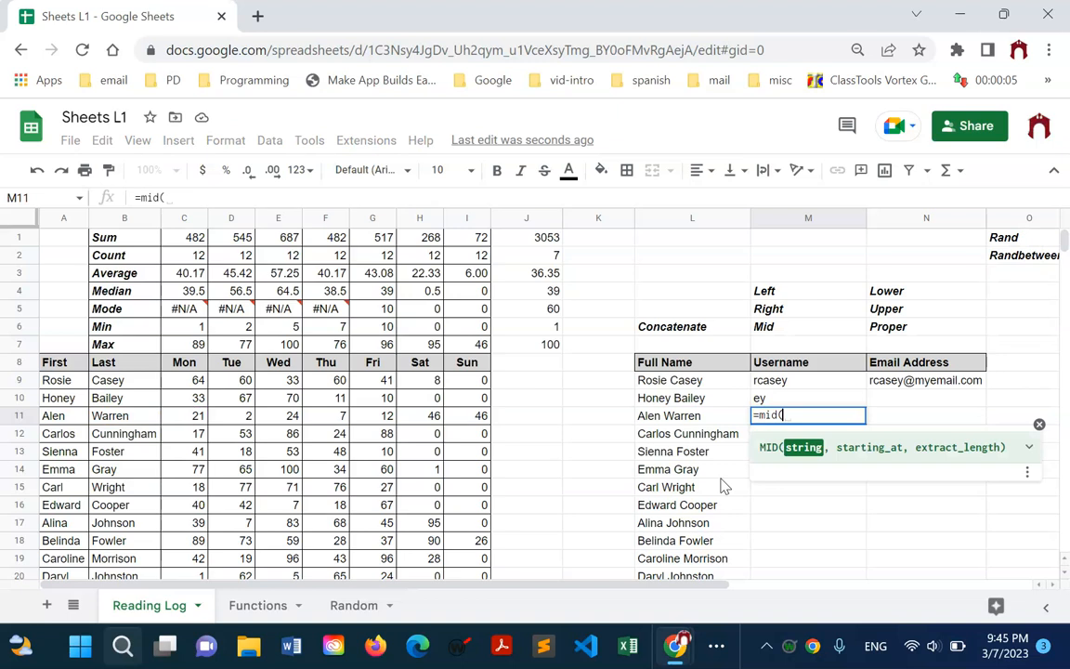
{"action": "left_click", "coordinate": [124, 414]}
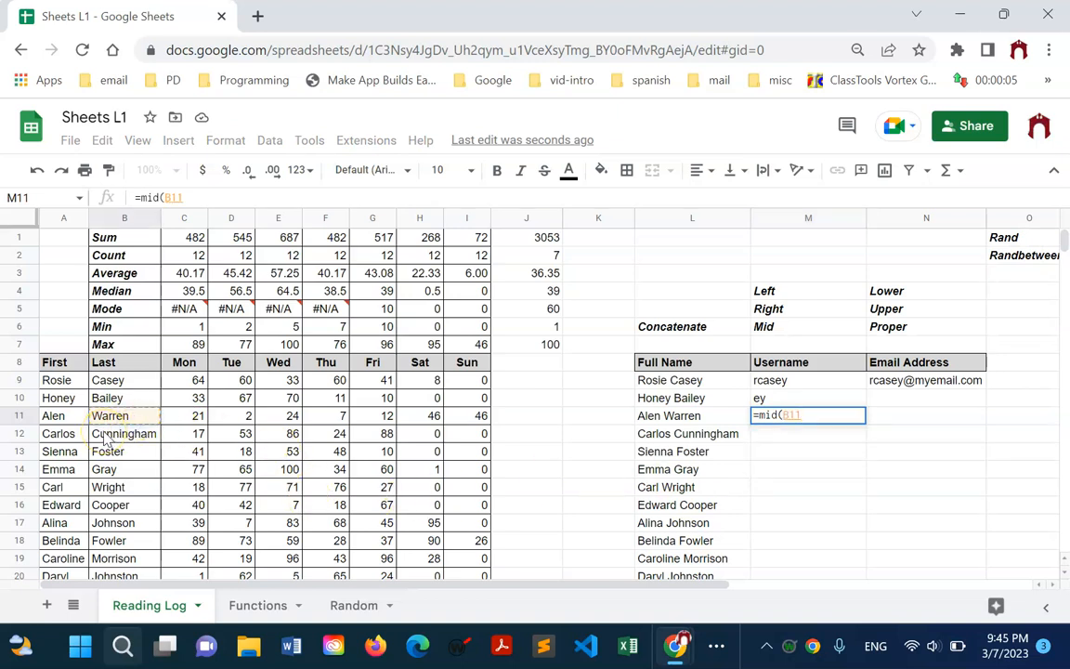
{"action": "type", "text": ","}
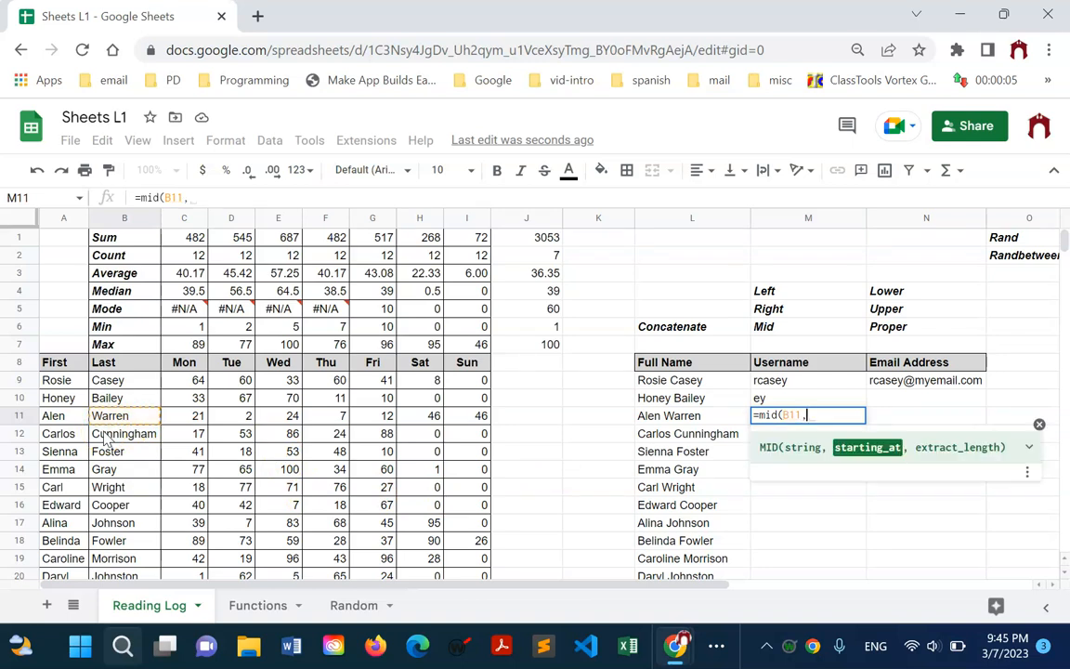
{"action": "type", "text": "3"}
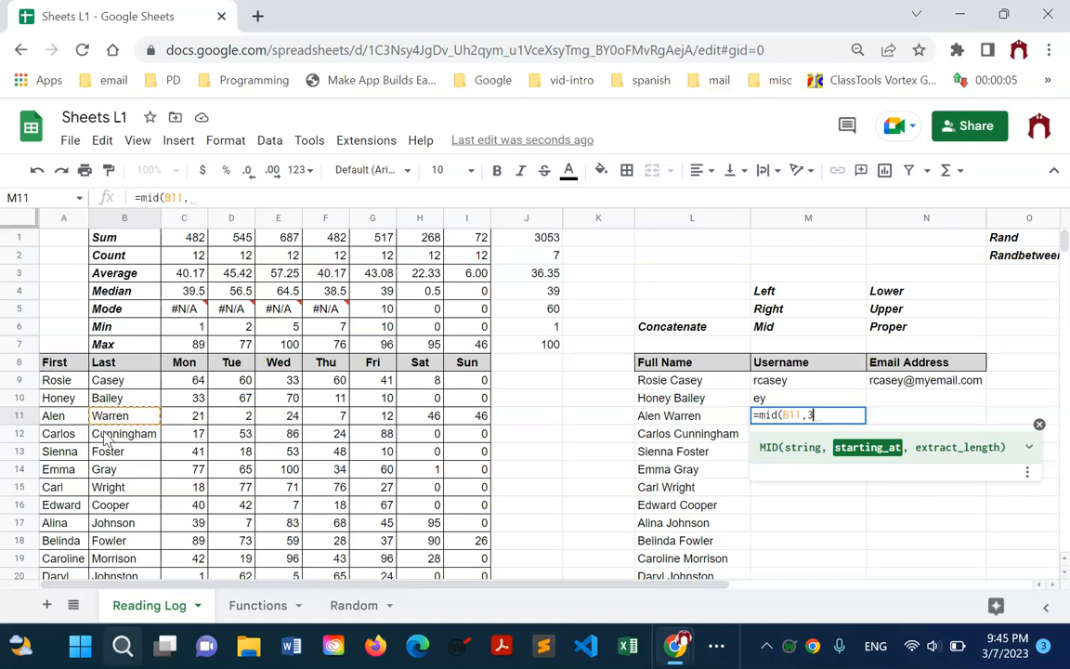
{"action": "type", "text": ","}
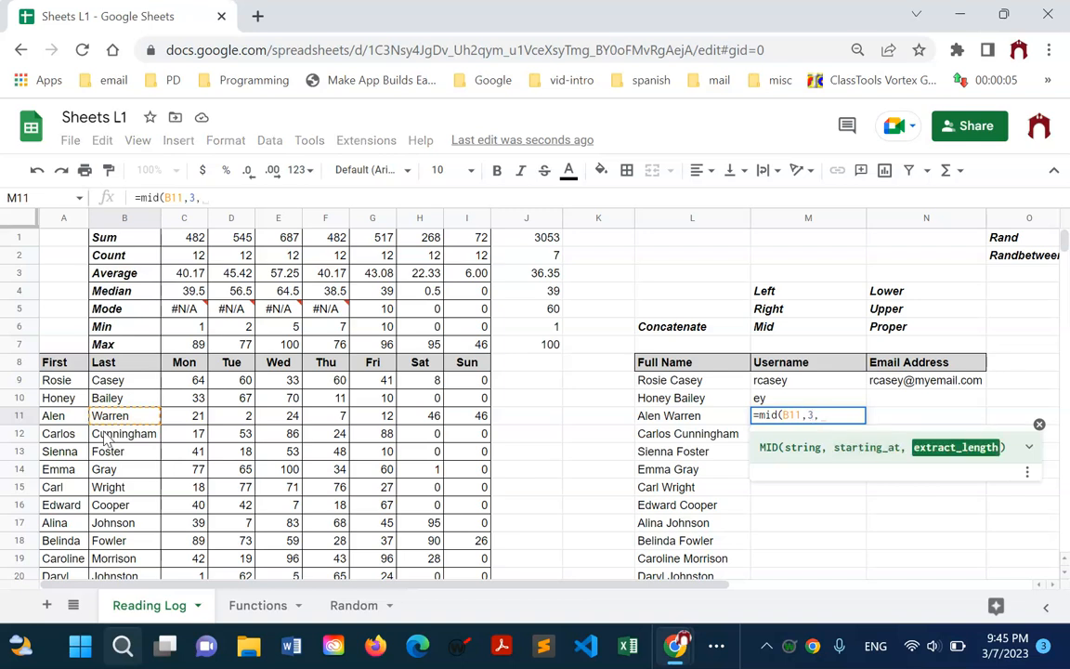
{"action": "type", "text": "3"}
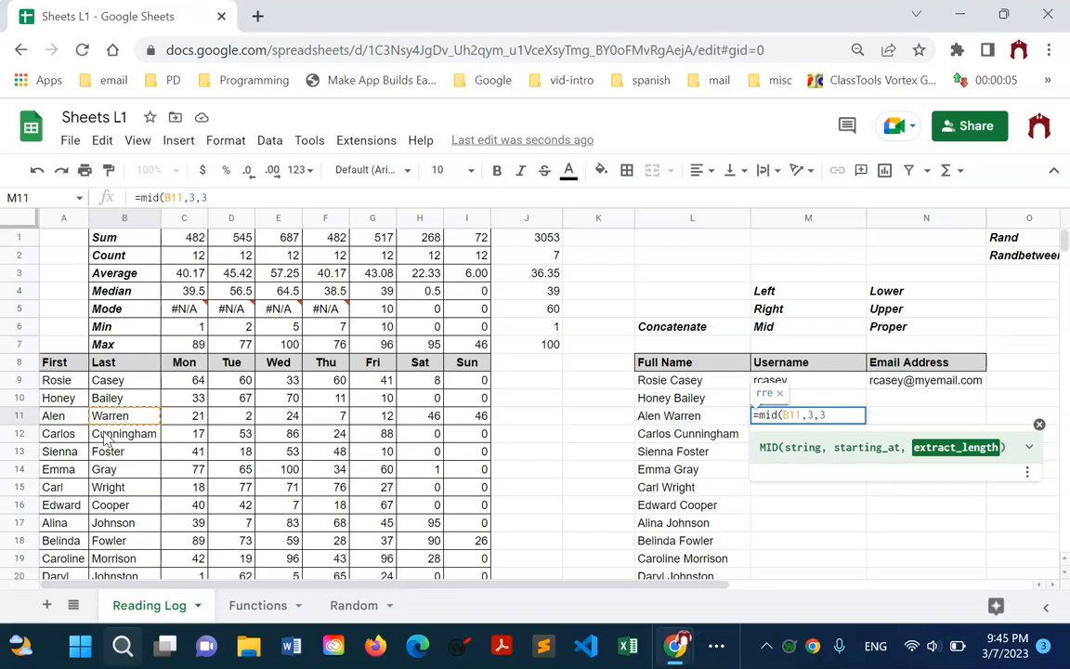
{"action": "key", "text": "Return"}
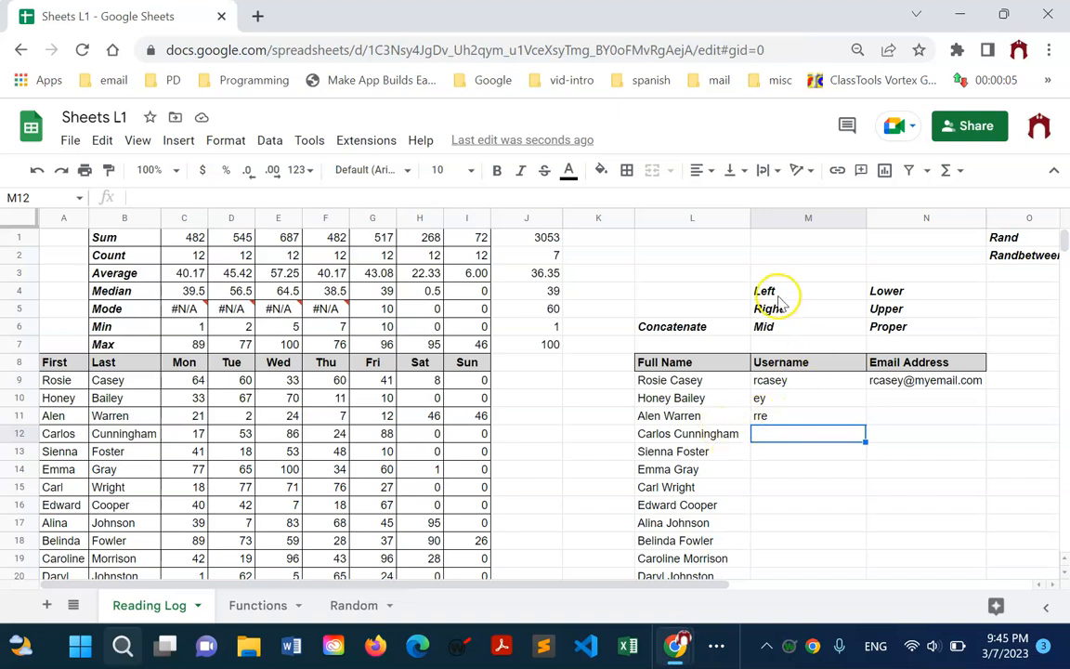
{"action": "left_click_drag", "start_coordinate": [788, 398], "coordinate": [786, 420]}
{"action": "key", "text": "Delete"}
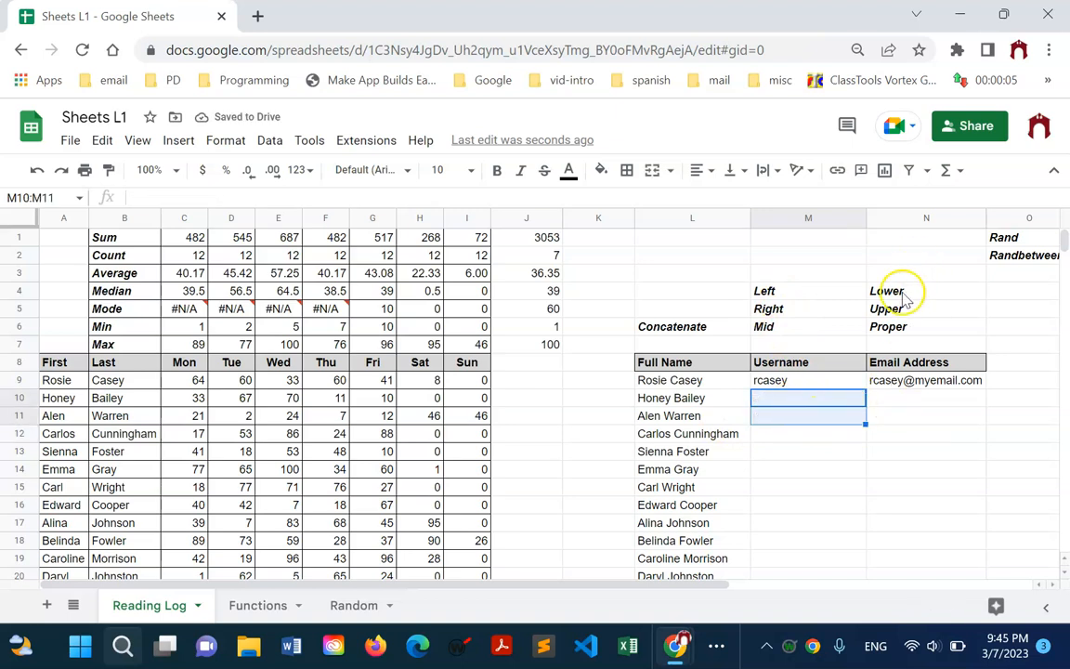
Step: Try =upper(B10) in N10 to convert the last name to uppercase, and clear the cell
{"action": "left_click", "coordinate": [909, 405]}
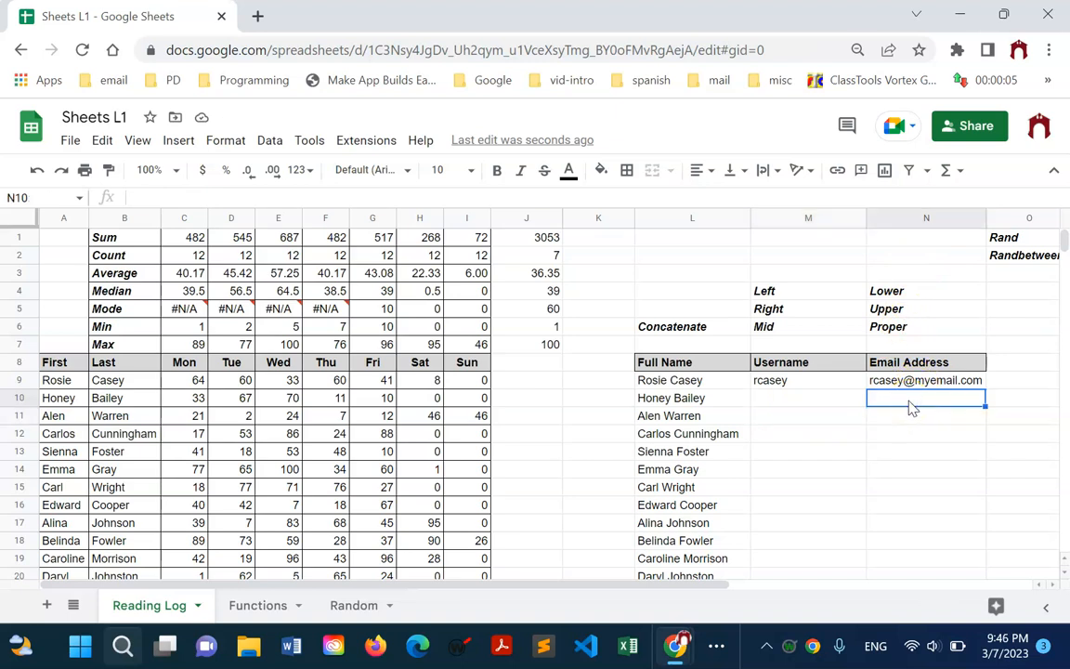
{"action": "type", "text": "=upper"}
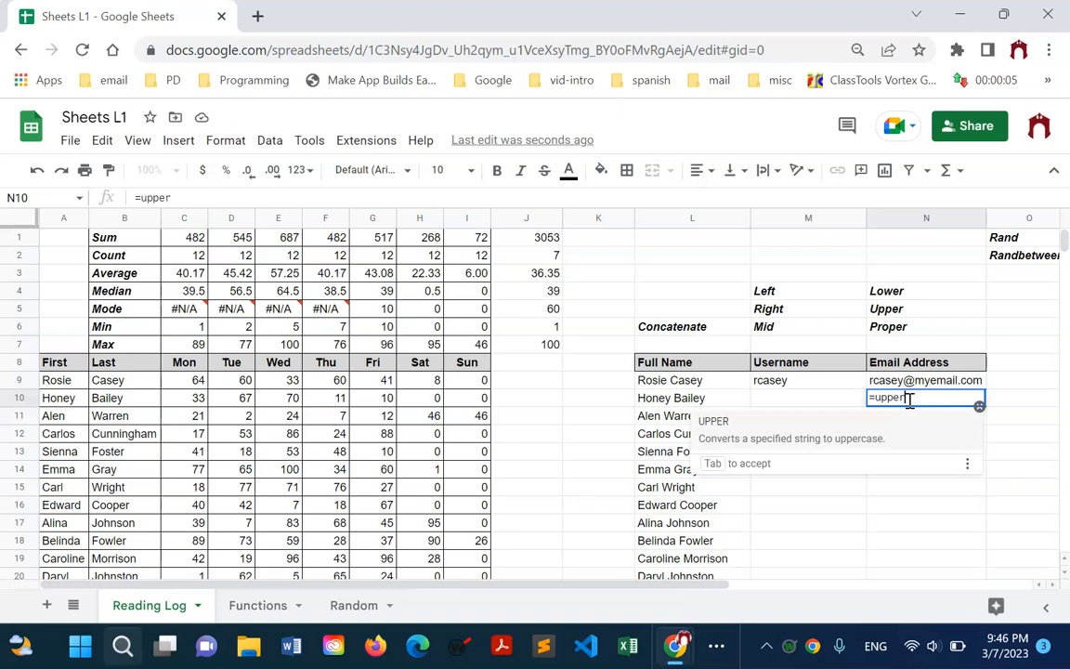
{"action": "type", "text": "("}
{"action": "left_click", "coordinate": [107, 398]}
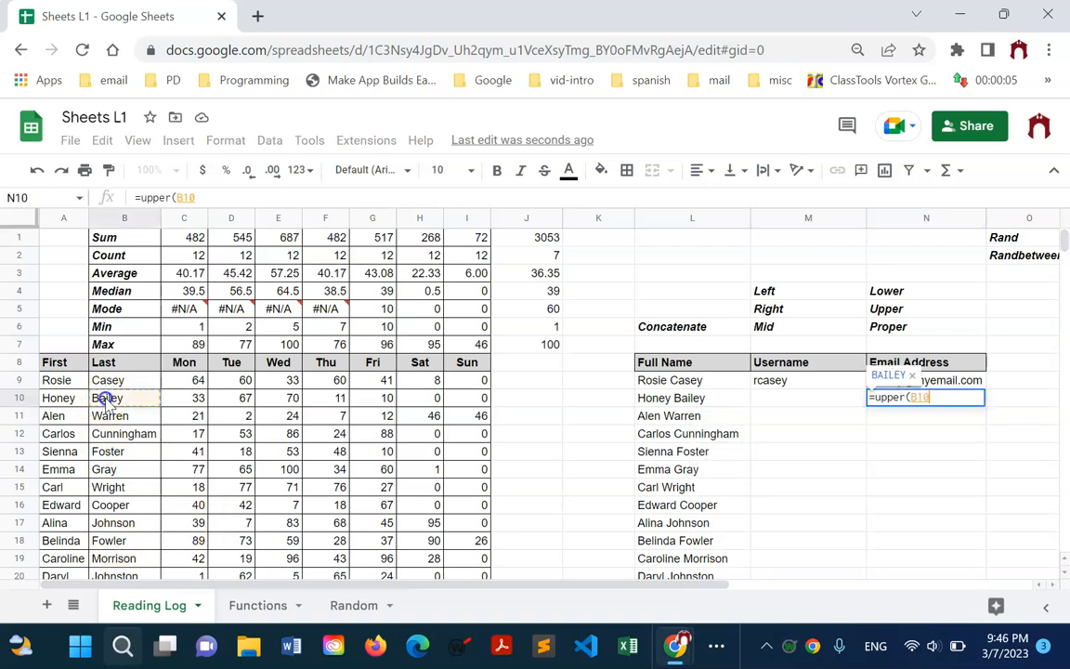
{"action": "key", "text": "Return"}
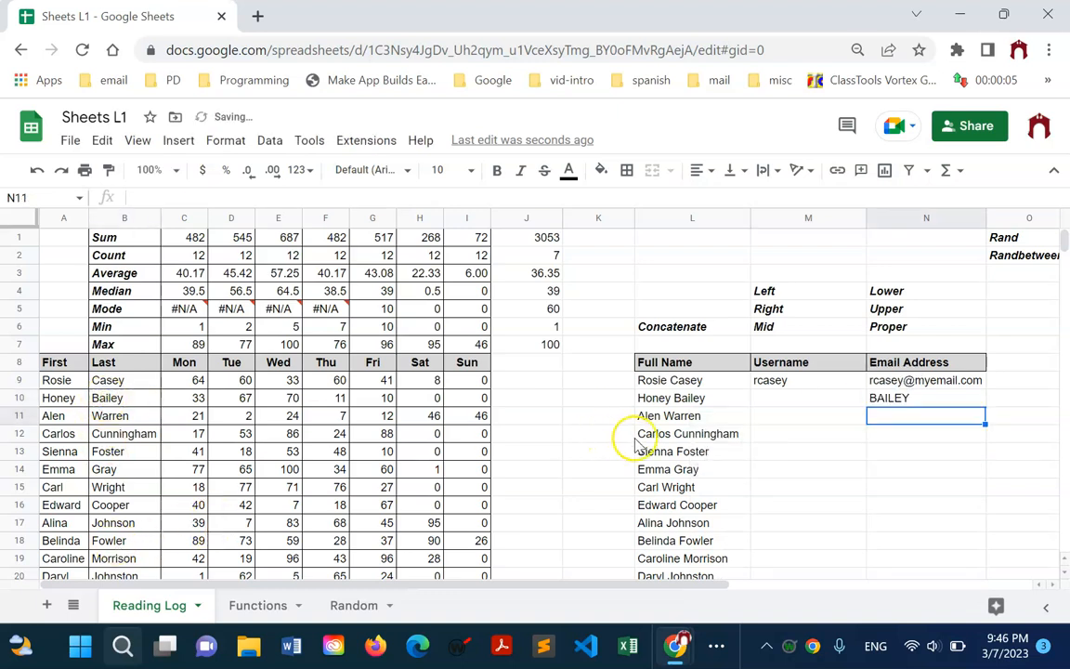
{"action": "left_click", "coordinate": [884, 406]}
{"action": "key", "text": "Delete"}
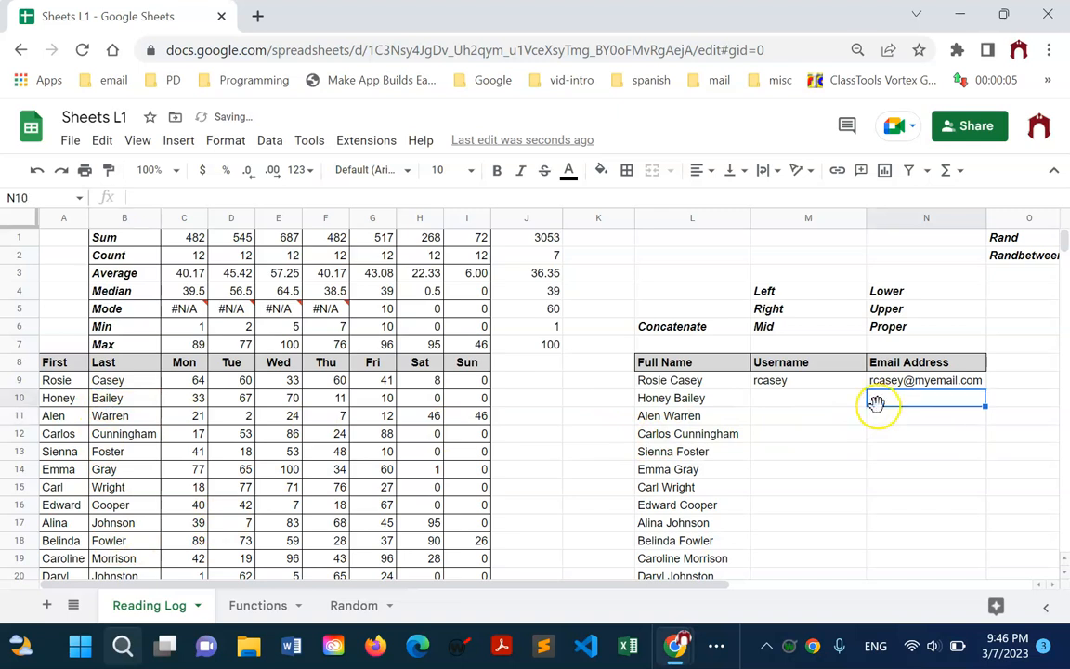
Step: Enter =proper(M9) in N10 to capitalize the username from the row above
{"action": "type", "text": "="}
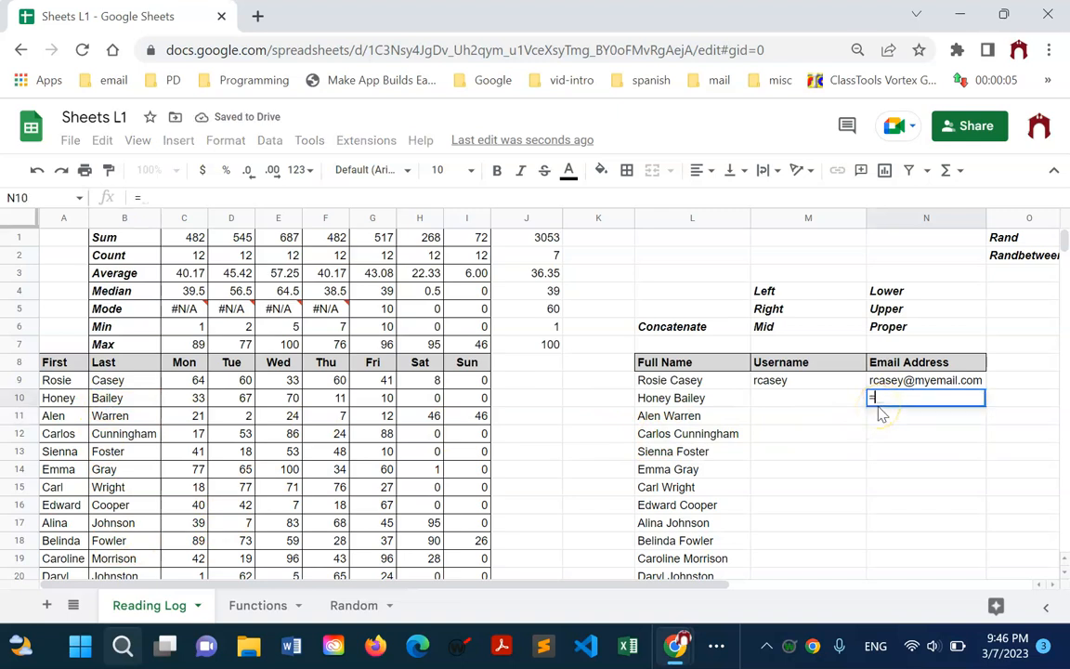
{"action": "type", "text": "prop"}
{"action": "key", "text": "BackSpace"}
{"action": "type", "text": "roper("}
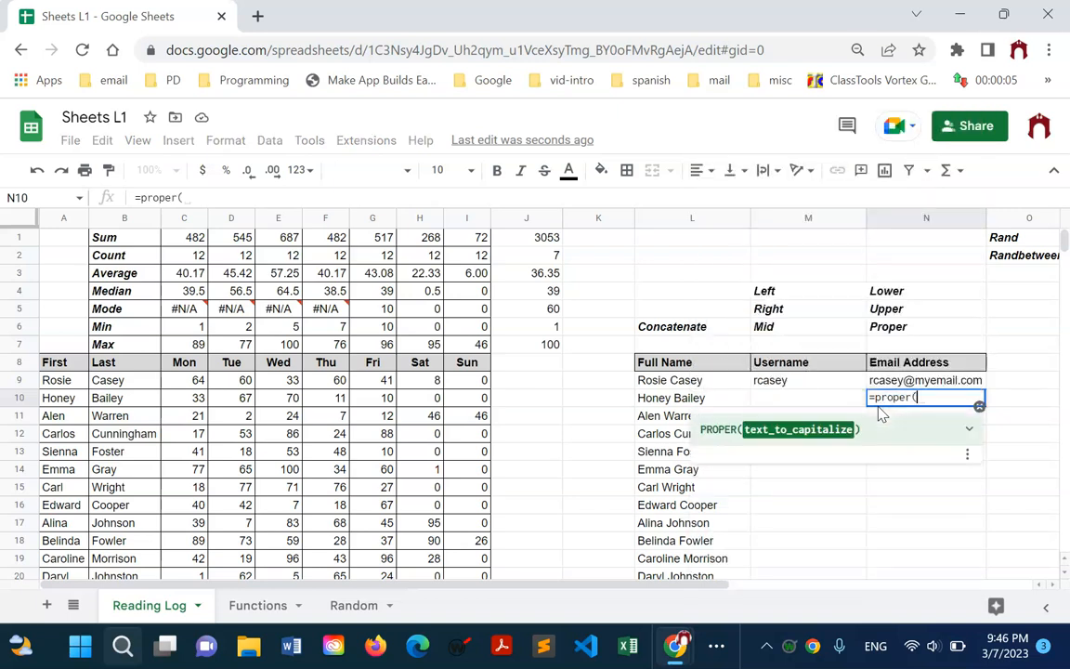
{"action": "left_click", "coordinate": [817, 386]}
{"action": "key", "text": "Return"}
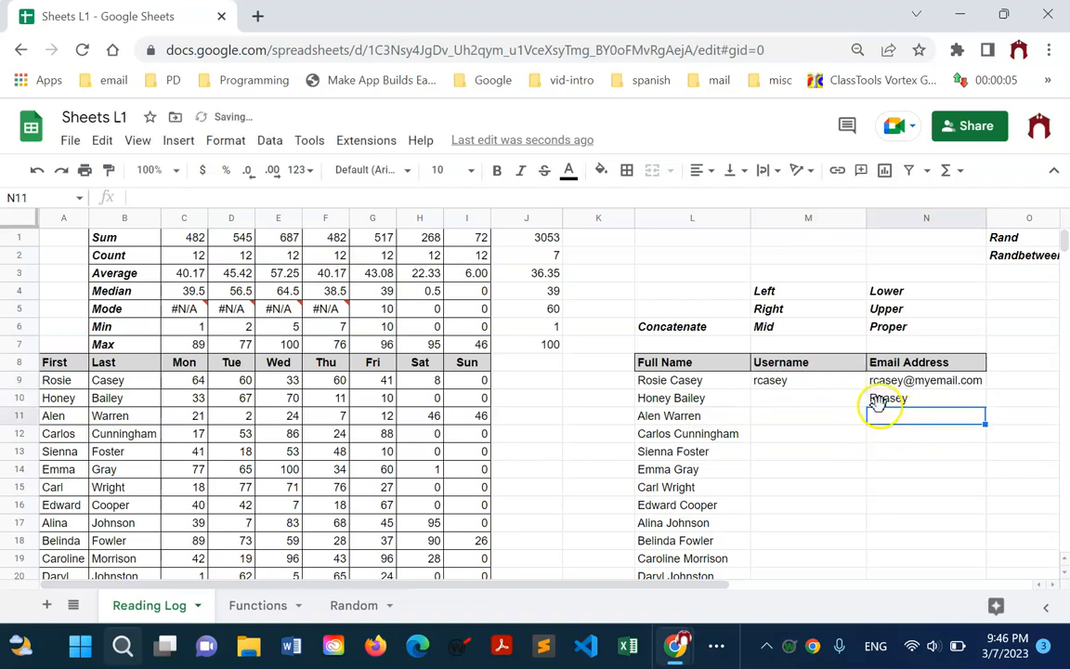
Step: Enter the sample text "hi there kid" in M10
{"action": "left_click", "coordinate": [809, 406]}
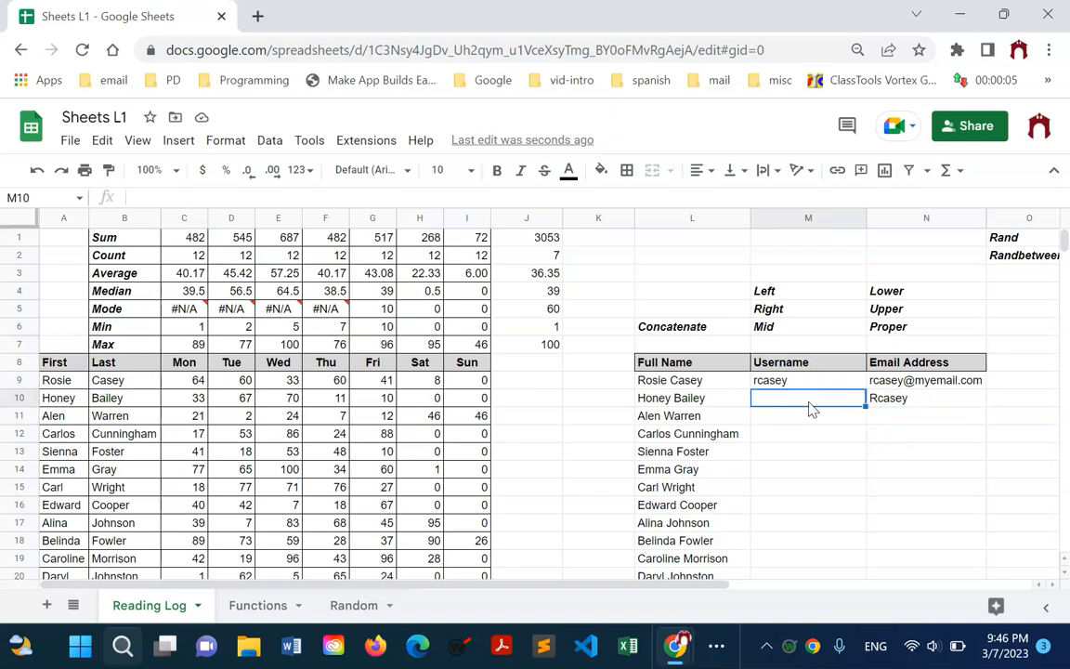
{"action": "type", "text": "hi there kid"}
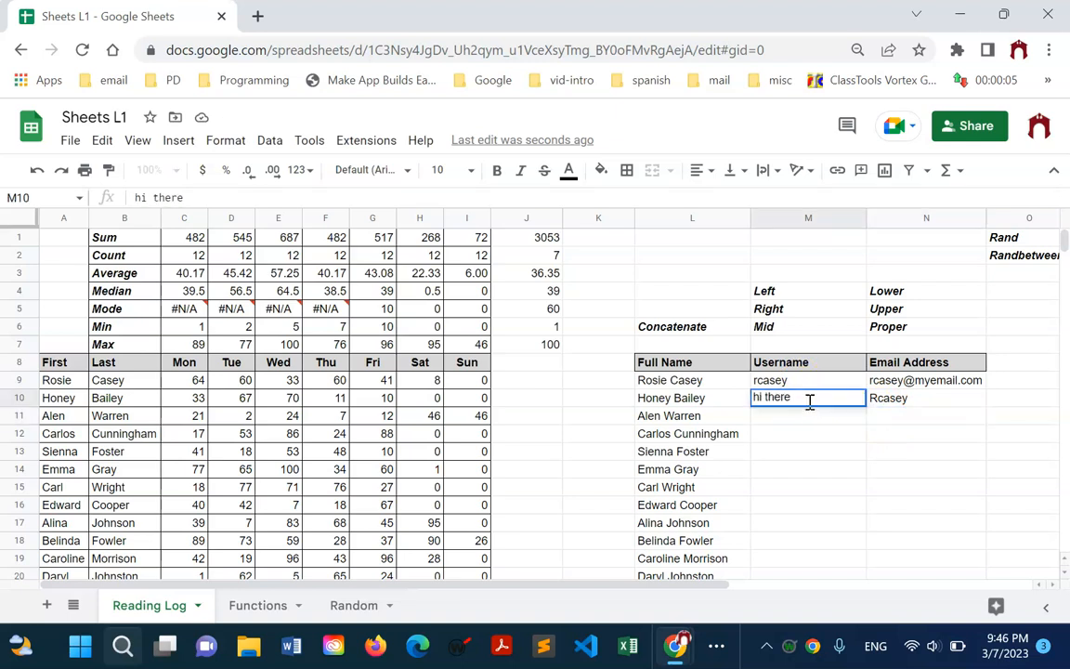
{"action": "left_click", "coordinate": [894, 451]}
Step: Change the PROPER formula in N10 to =proper(M10) so it capitalizes each word of the sample text
{"action": "left_click", "coordinate": [894, 402]}
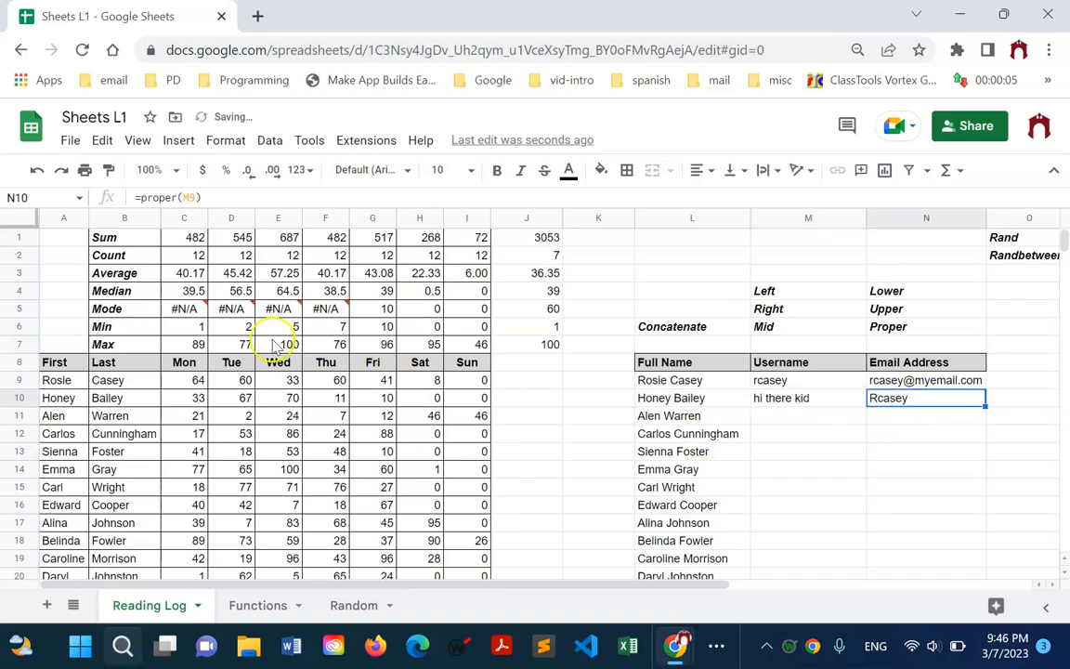
{"action": "left_click_drag", "start_coordinate": [182, 197], "coordinate": [198, 198]}
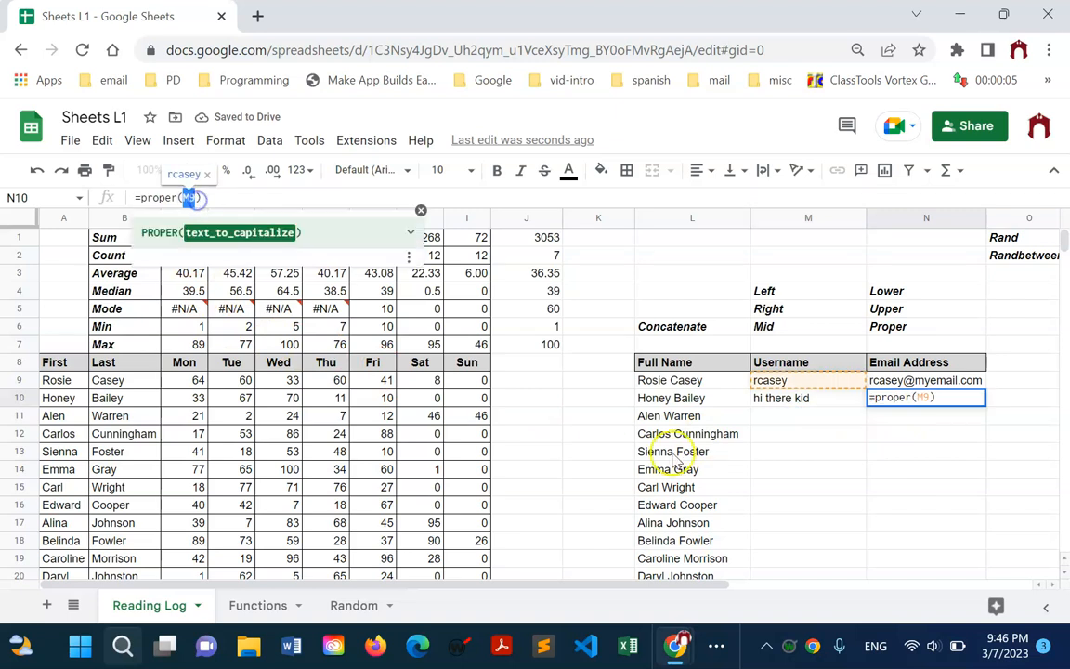
{"action": "left_click", "coordinate": [810, 406]}
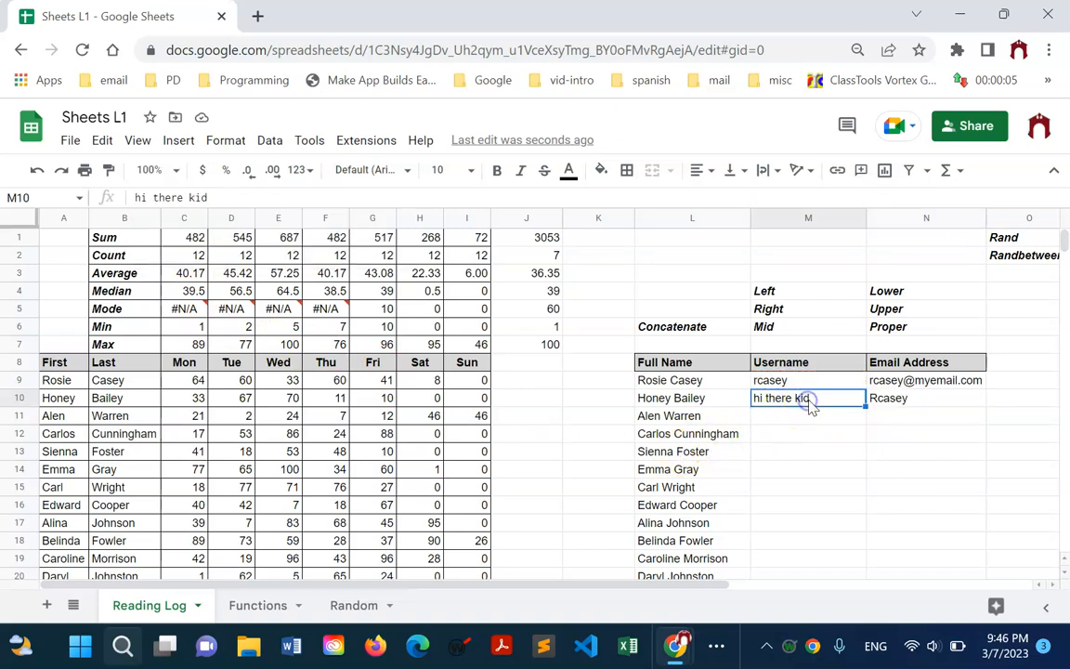
{"action": "left_click", "coordinate": [888, 402]}
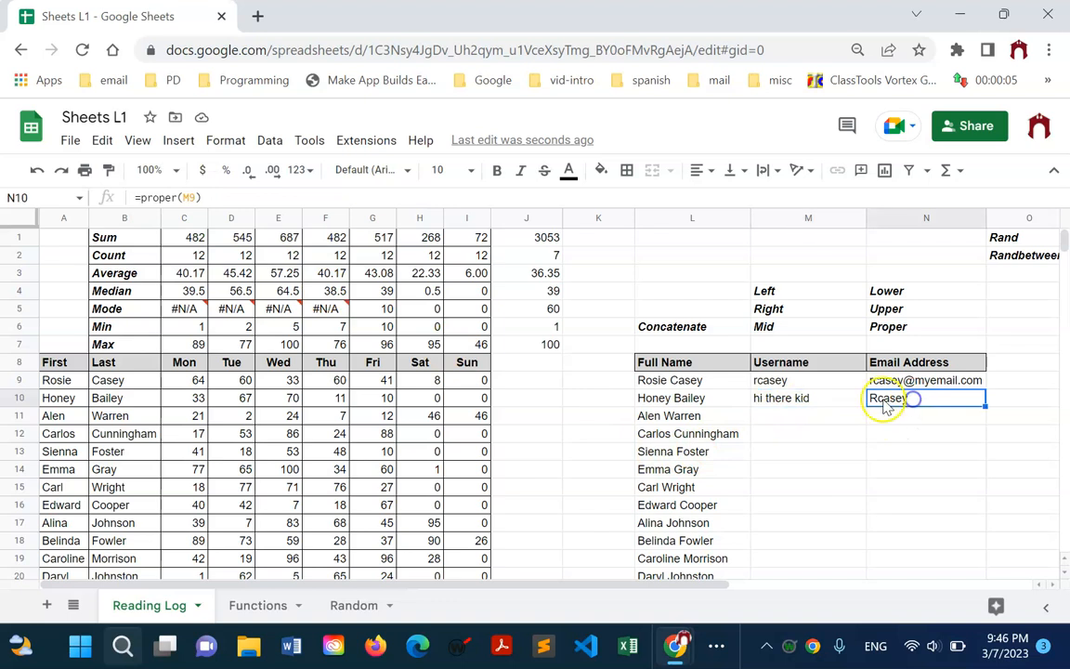
{"action": "left_click", "coordinate": [192, 197]}
{"action": "key", "text": "BackSpace"}
{"action": "key", "text": "BackSpace"}
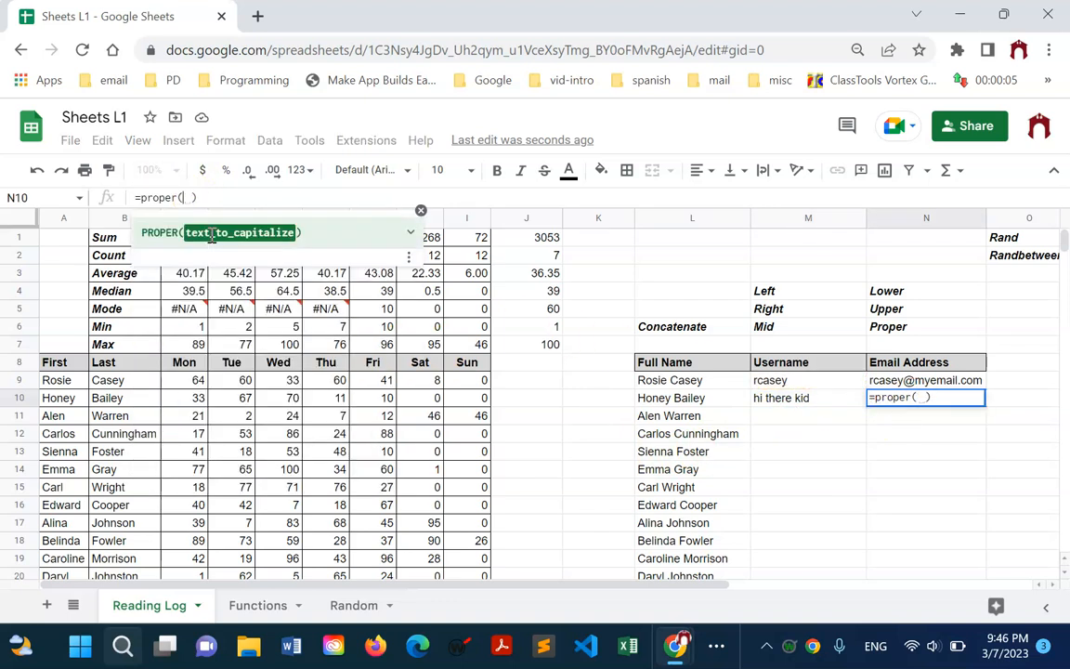
{"action": "left_click", "coordinate": [791, 400]}
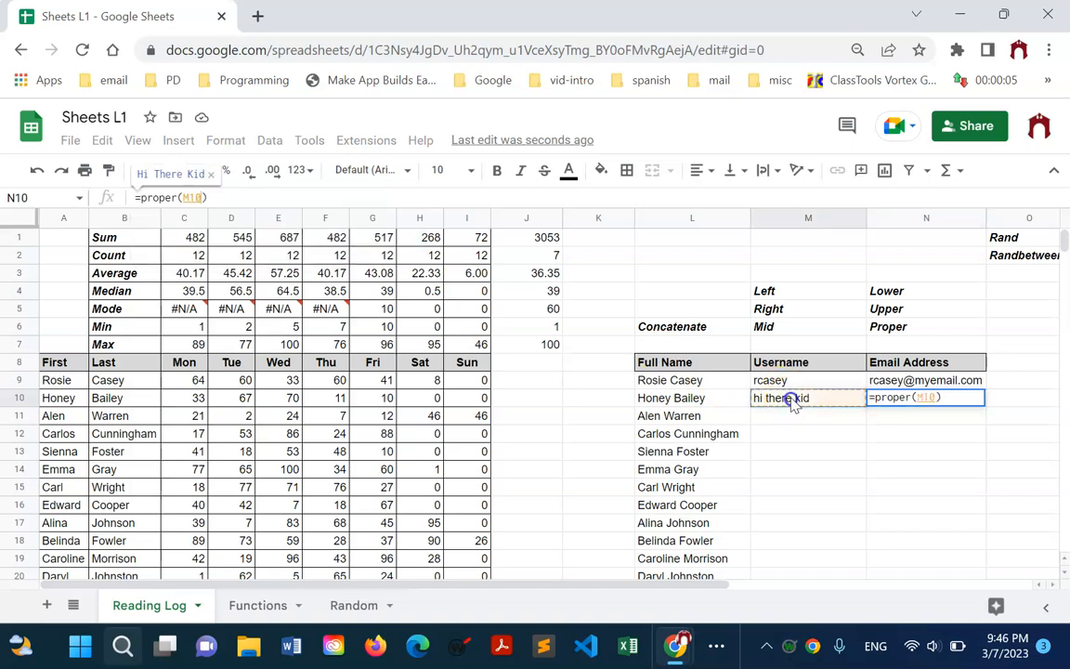
{"action": "key", "text": "Return"}
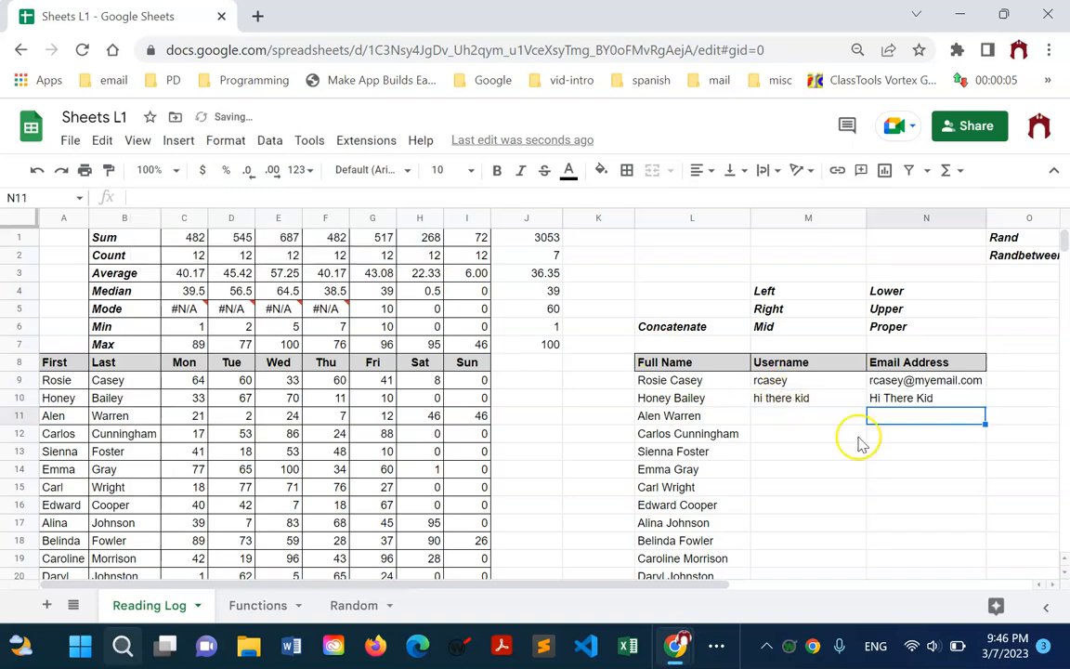
Step: Clear the trial PROPER formula from N10 and the sample text from M10
{"action": "left_click", "coordinate": [922, 399]}
{"action": "key", "text": "Delete"}
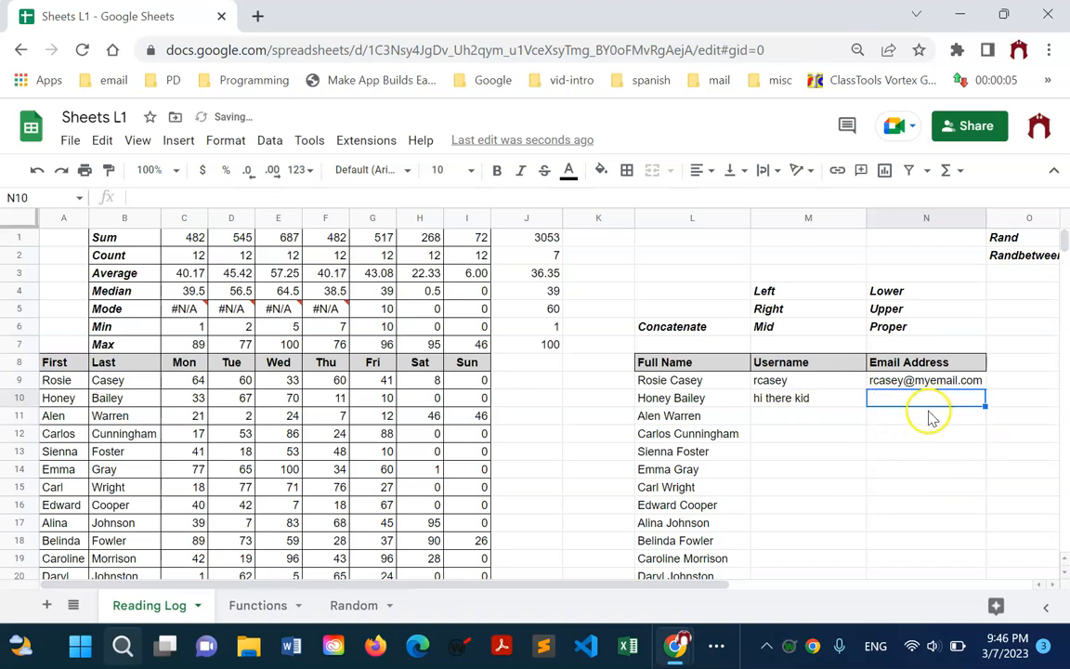
{"action": "left_click", "coordinate": [824, 406]}
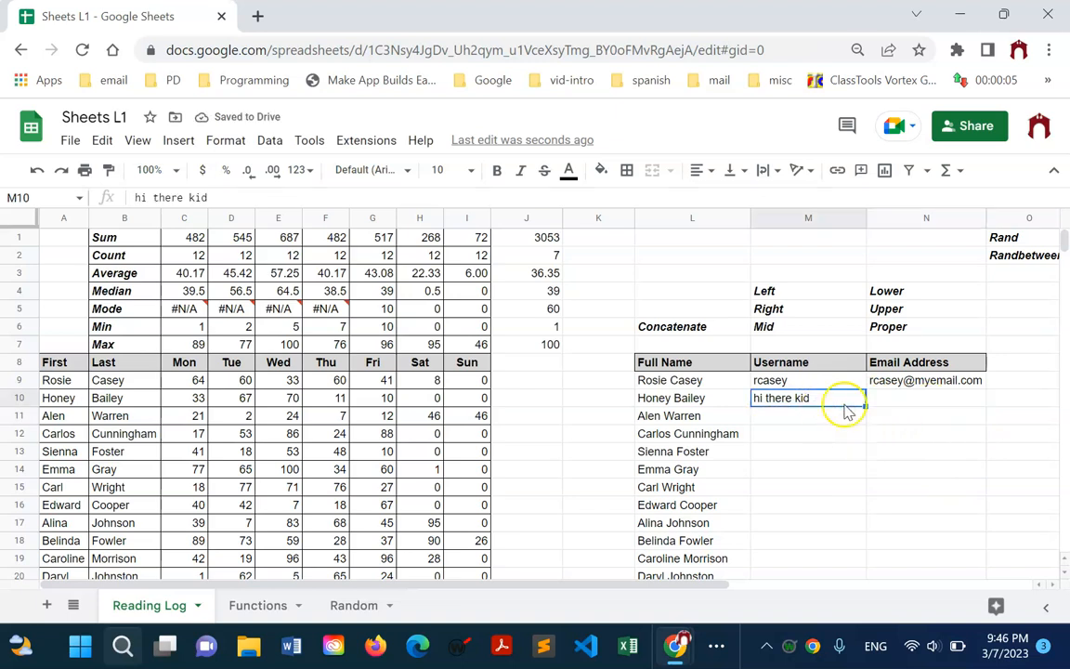
{"action": "scroll", "coordinate": [853, 420], "scroll_direction": "down", "scroll_amount": 1}
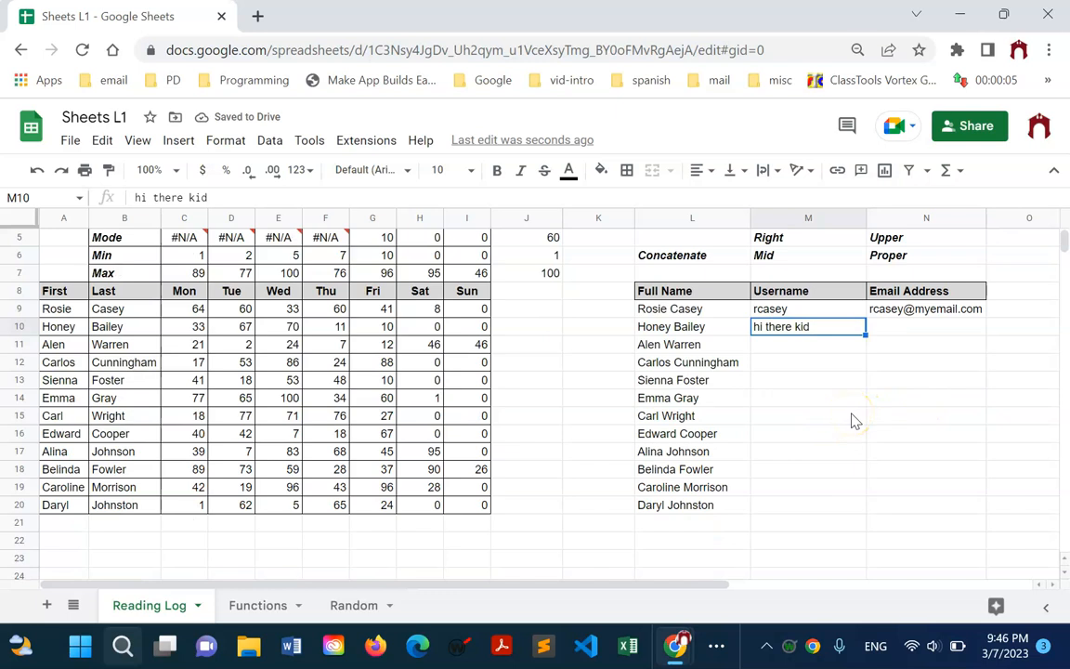
{"action": "key", "text": "Delete"}
Step: Fill the username formula from M9 down through M20 and check the copied formula in M18
{"action": "left_click", "coordinate": [811, 314]}
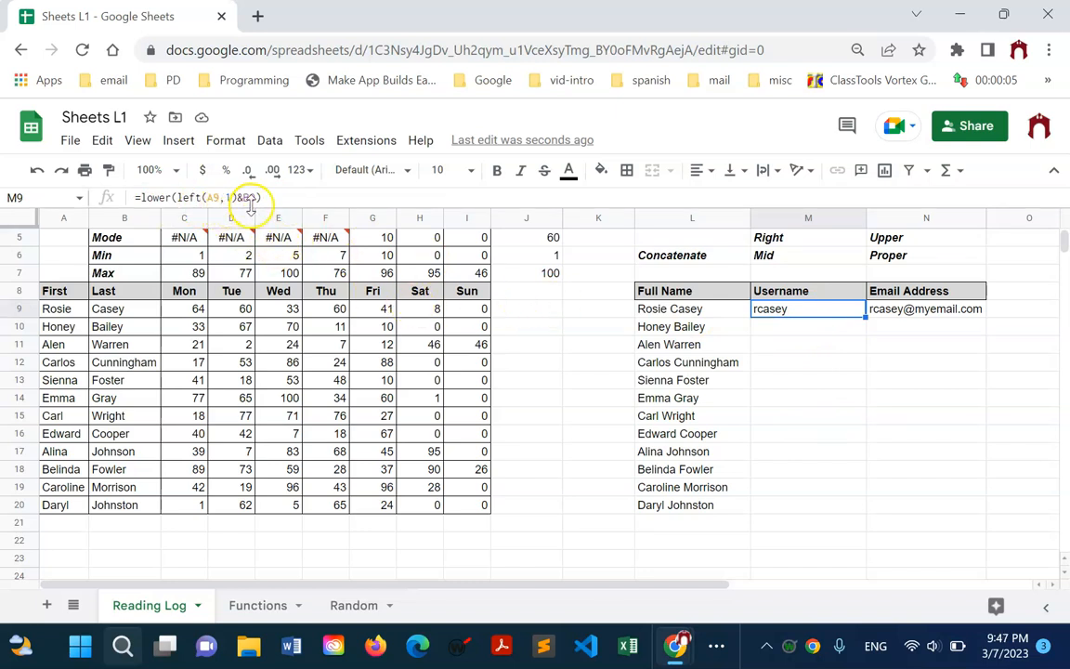
{"action": "left_click_drag", "start_coordinate": [866, 316], "coordinate": [871, 503]}
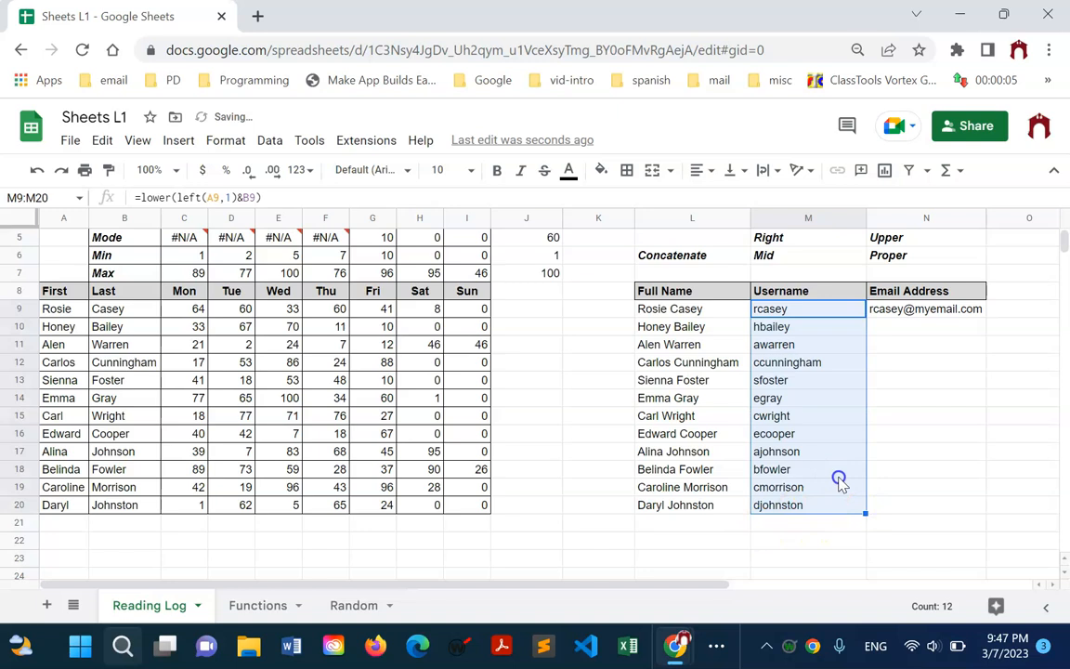
{"action": "left_click", "coordinate": [766, 467]}
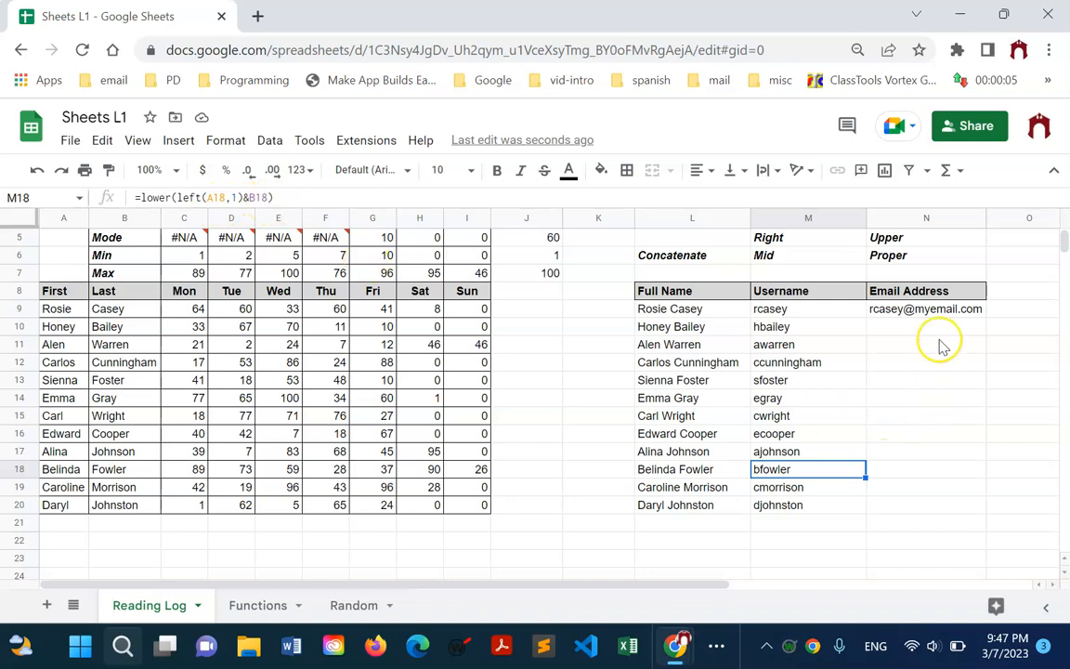
Step: Try filling the username formula from M10 across into N10, inspect the shifted references, and clear N10
{"action": "left_click", "coordinate": [825, 329]}
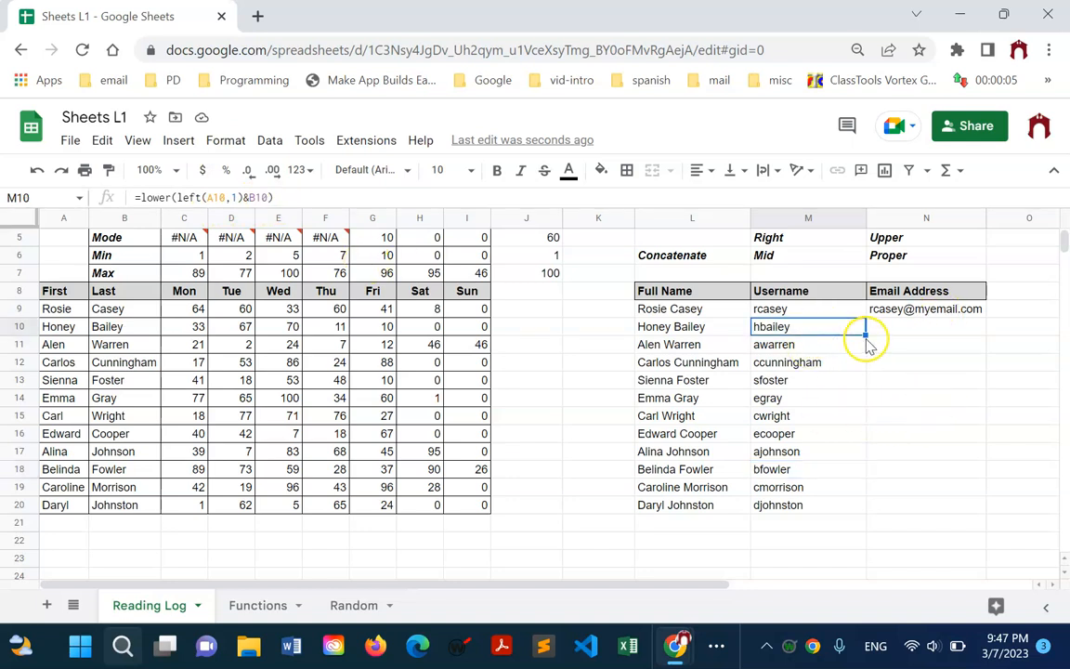
{"action": "left_click_drag", "start_coordinate": [866, 335], "coordinate": [905, 333]}
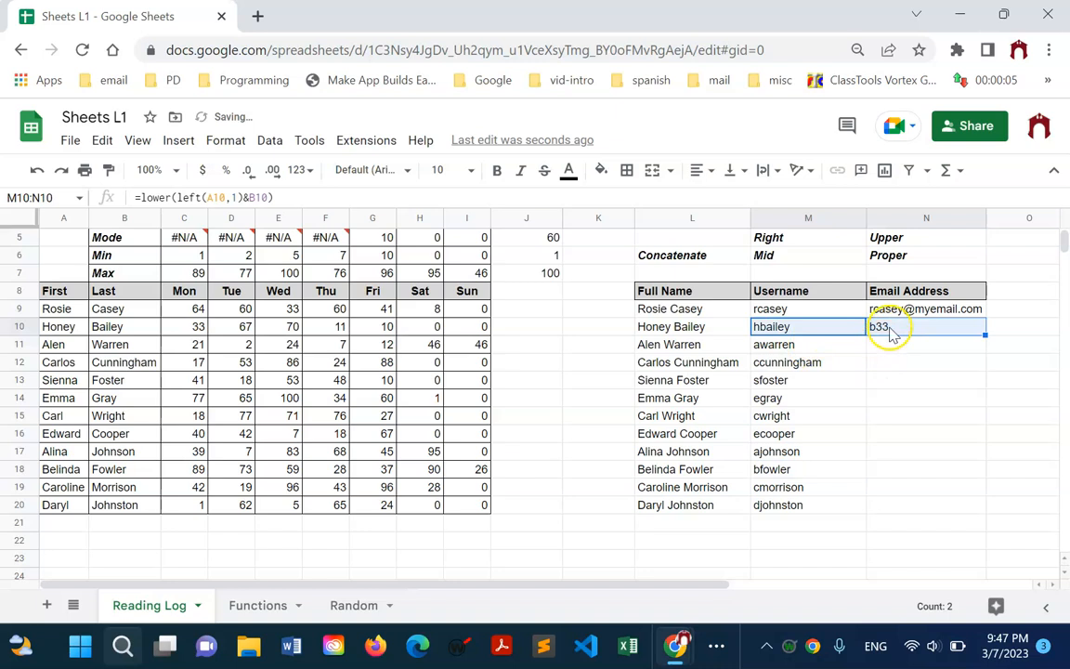
{"action": "left_click", "coordinate": [888, 330]}
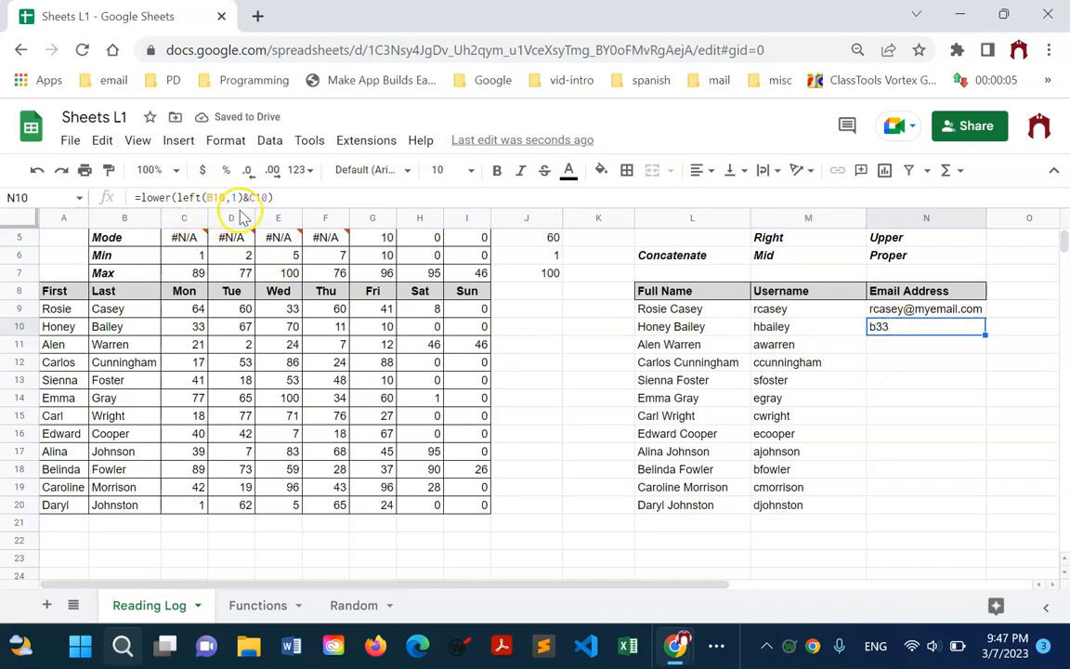
{"action": "left_click", "coordinate": [985, 472]}
{"action": "left_click", "coordinate": [944, 328]}
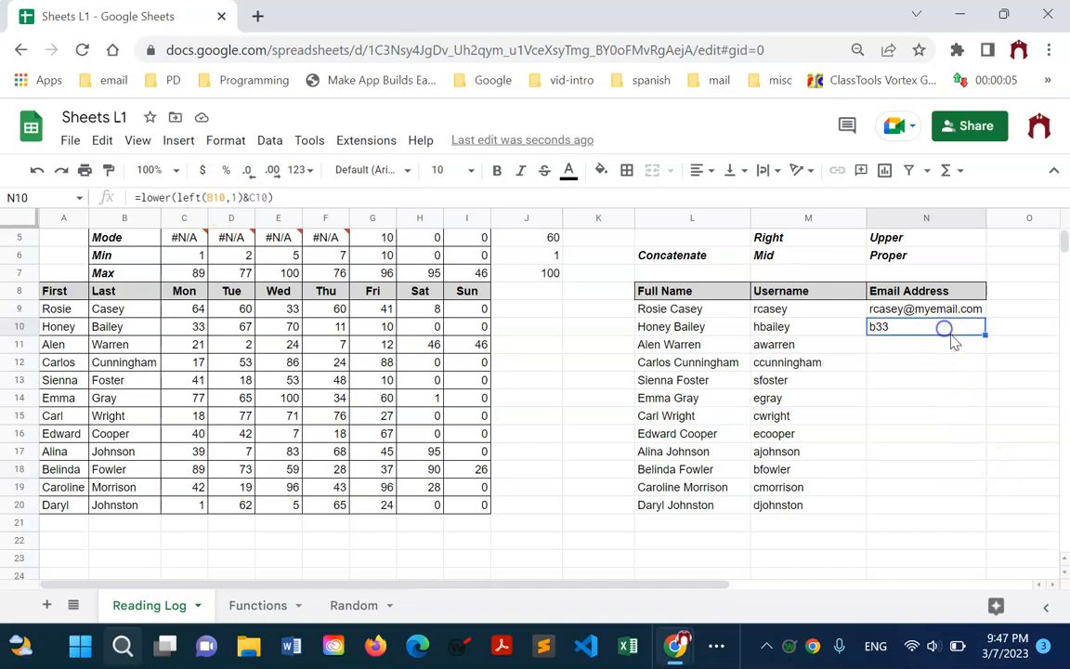
{"action": "key", "text": "Delete"}
Step: Fill the email address formula from N9 down through N20 and fit column N's width to its contents
{"action": "left_click", "coordinate": [953, 315]}
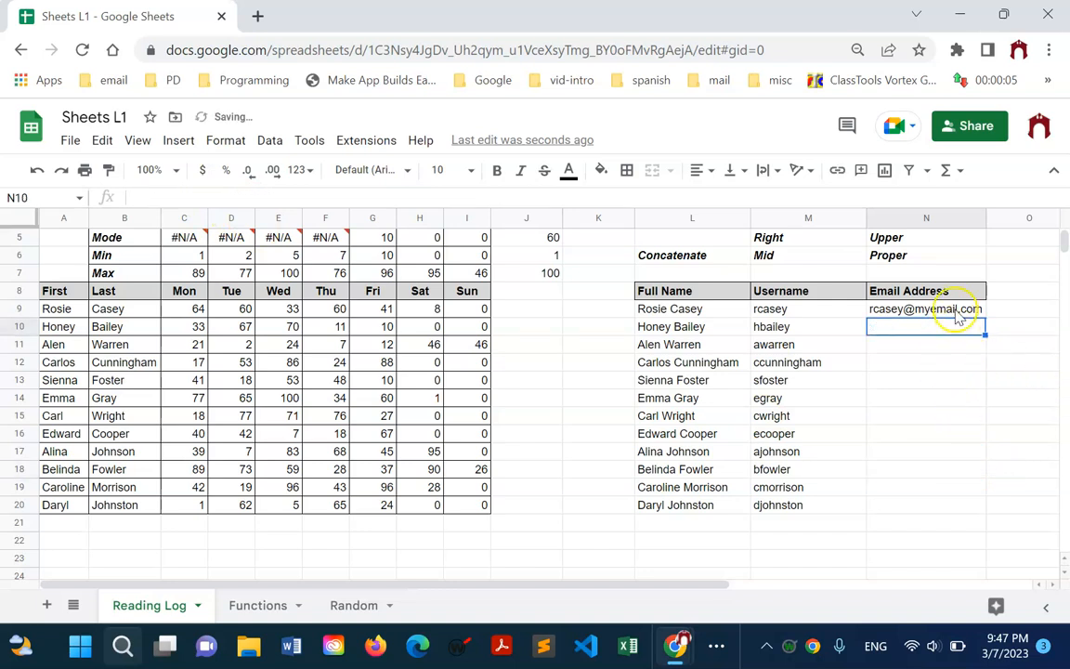
{"action": "left_click_drag", "start_coordinate": [983, 316], "coordinate": [956, 509]}
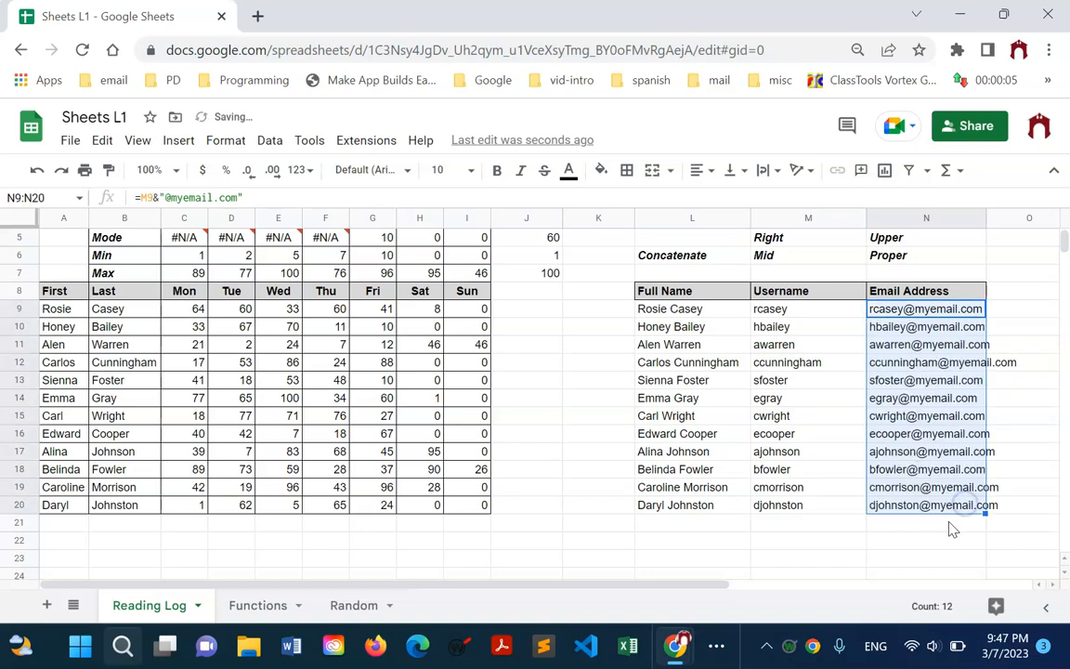
{"action": "double_click", "coordinate": [985, 220]}
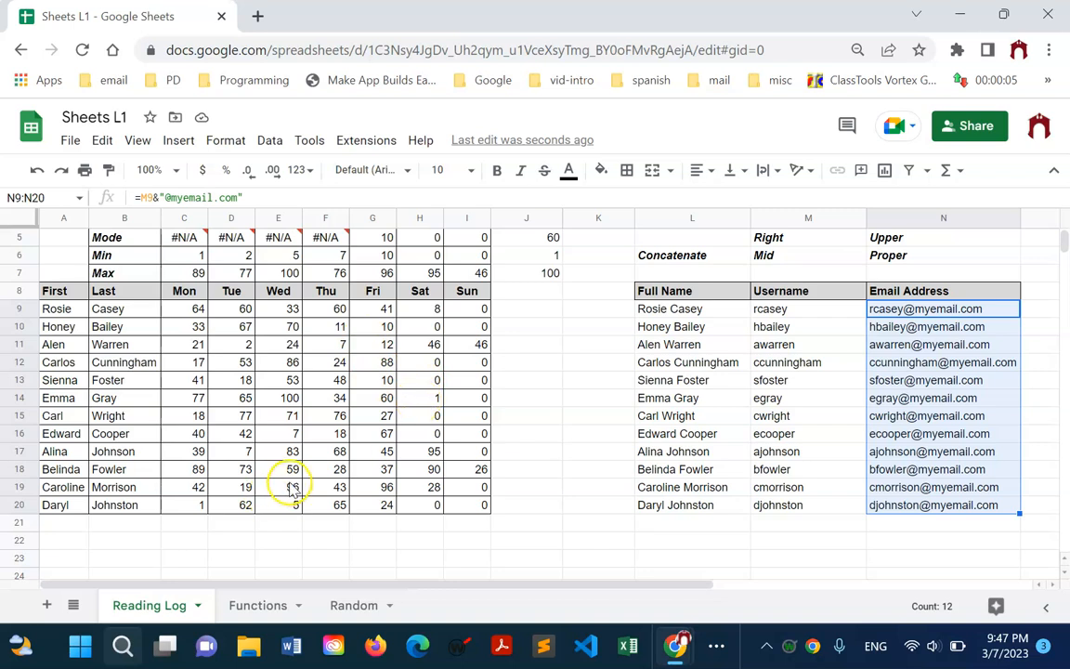
{"action": "scroll", "coordinate": [283, 492], "scroll_direction": "up", "scroll_amount": 2}
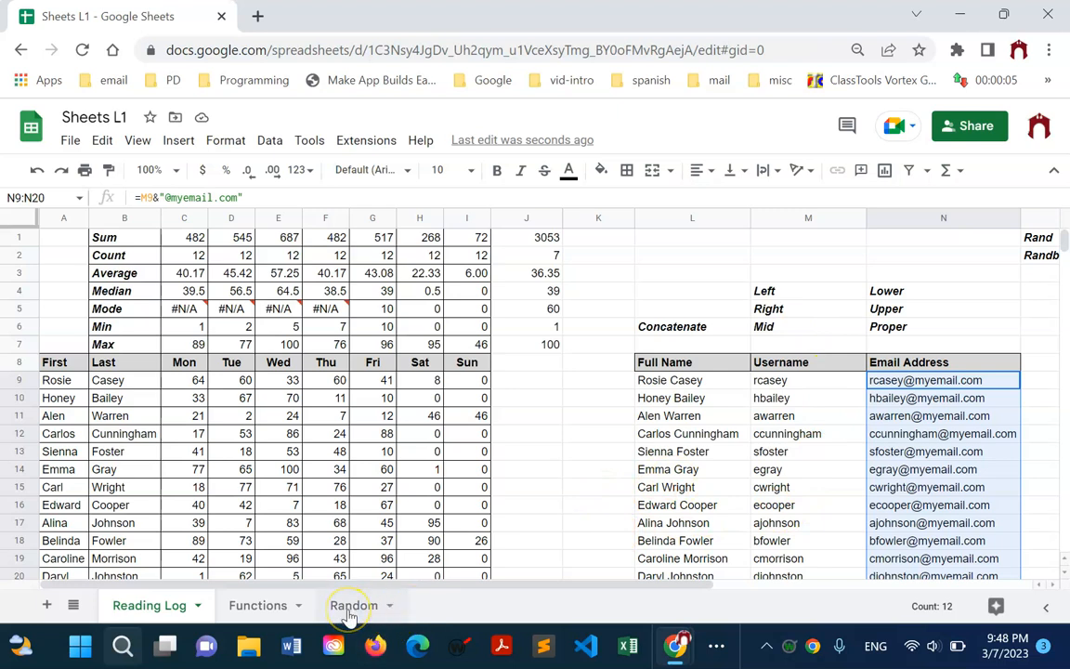
{"action": "left_click", "coordinate": [277, 608]}
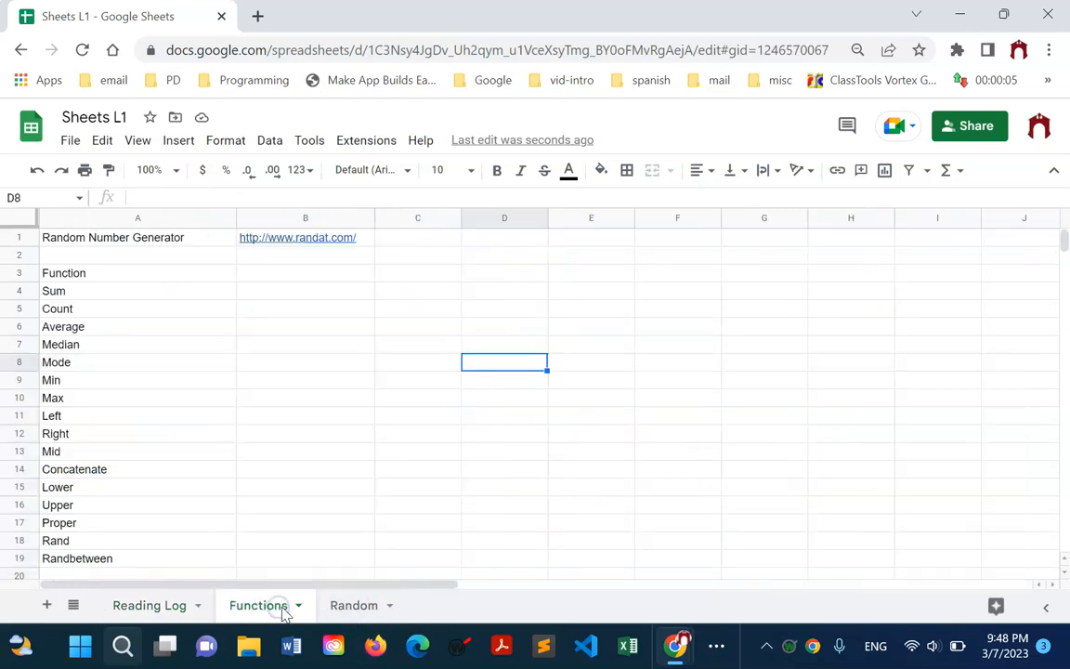
{"action": "left_click", "coordinate": [320, 238]}
{"action": "left_click", "coordinate": [338, 266]}
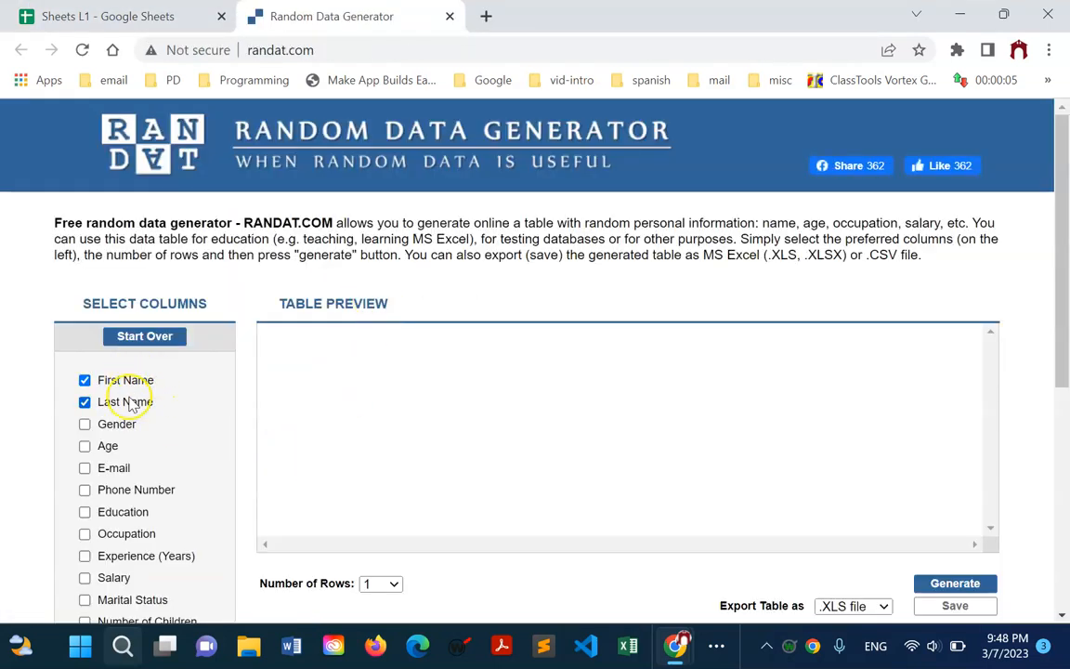
Step: Include the Age column in the random data with the 18 - 30 range
{"action": "left_click", "coordinate": [85, 446]}
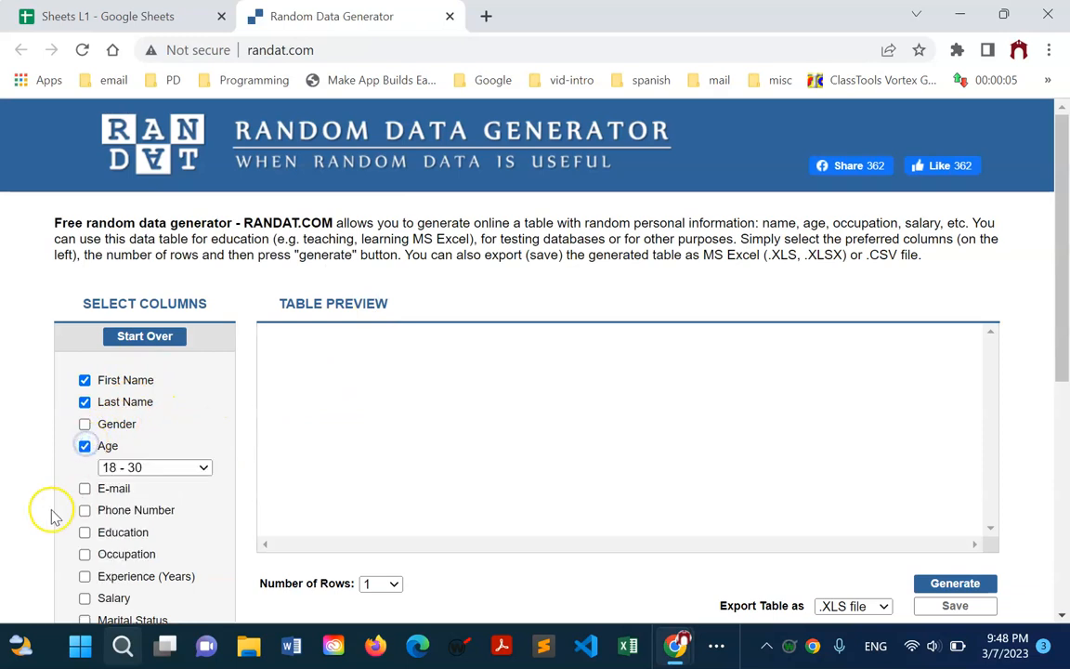
{"action": "left_click", "coordinate": [195, 467]}
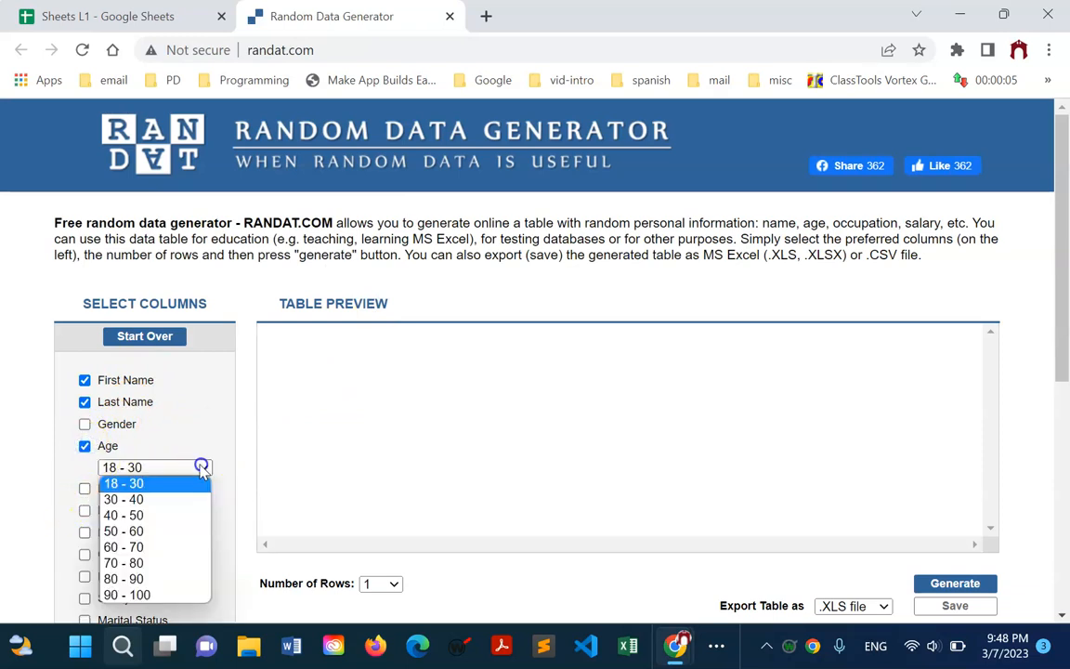
{"action": "left_click", "coordinate": [176, 547]}
{"action": "left_click", "coordinate": [167, 467]}
{"action": "left_click", "coordinate": [169, 484]}
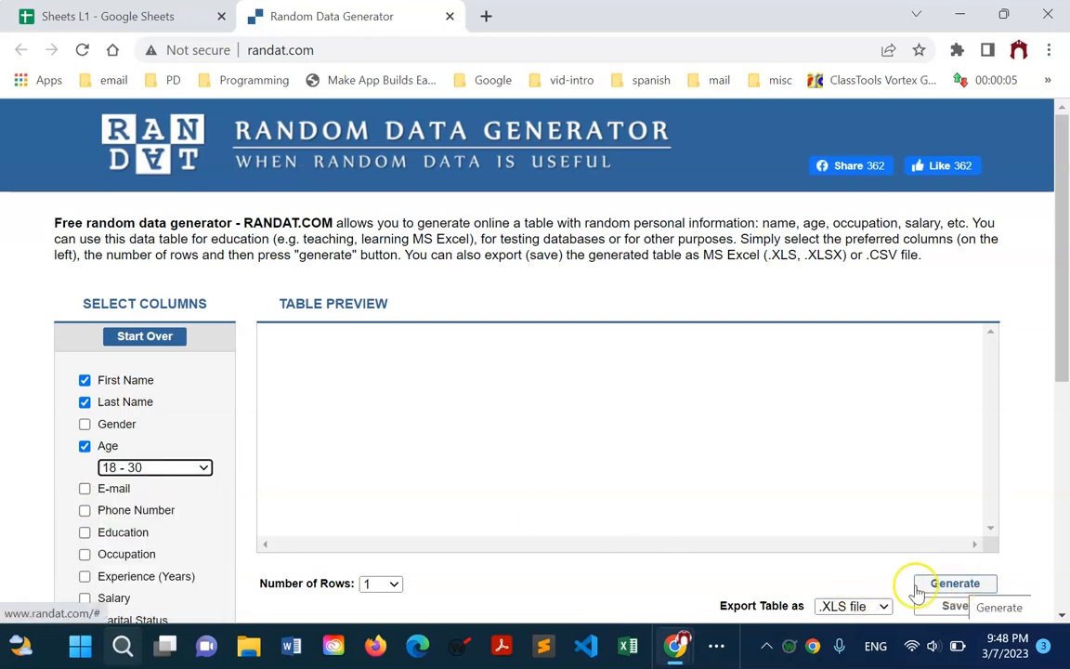
Step: Set the number of rows to 15 and generate the random data table
{"action": "scroll", "coordinate": [364, 502], "scroll_direction": "down", "scroll_amount": 3}
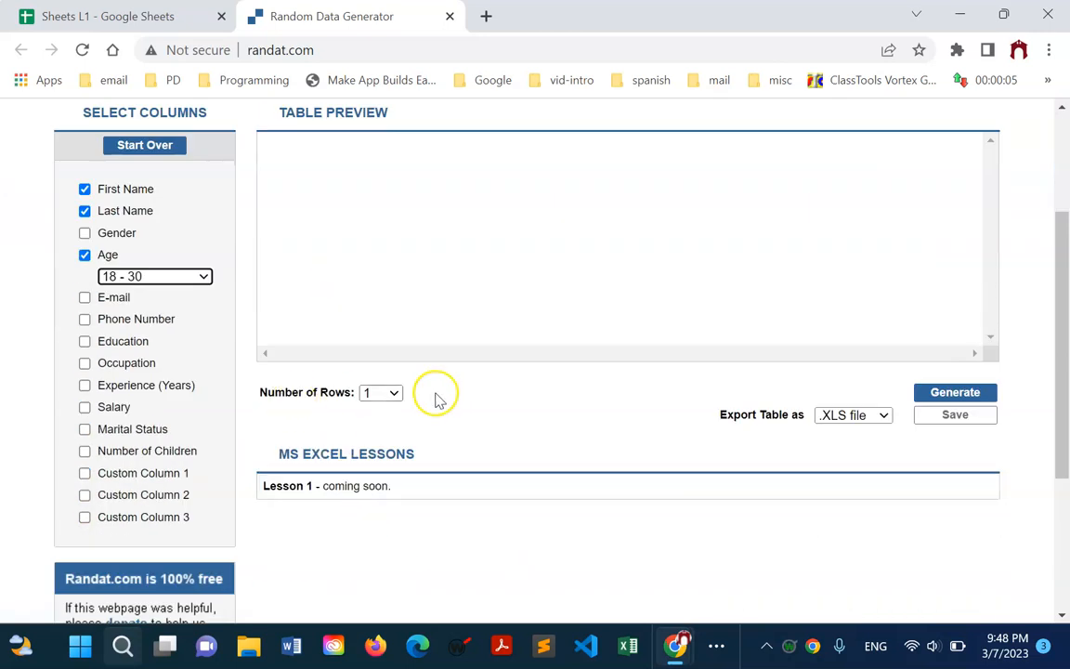
{"action": "left_click", "coordinate": [394, 393]}
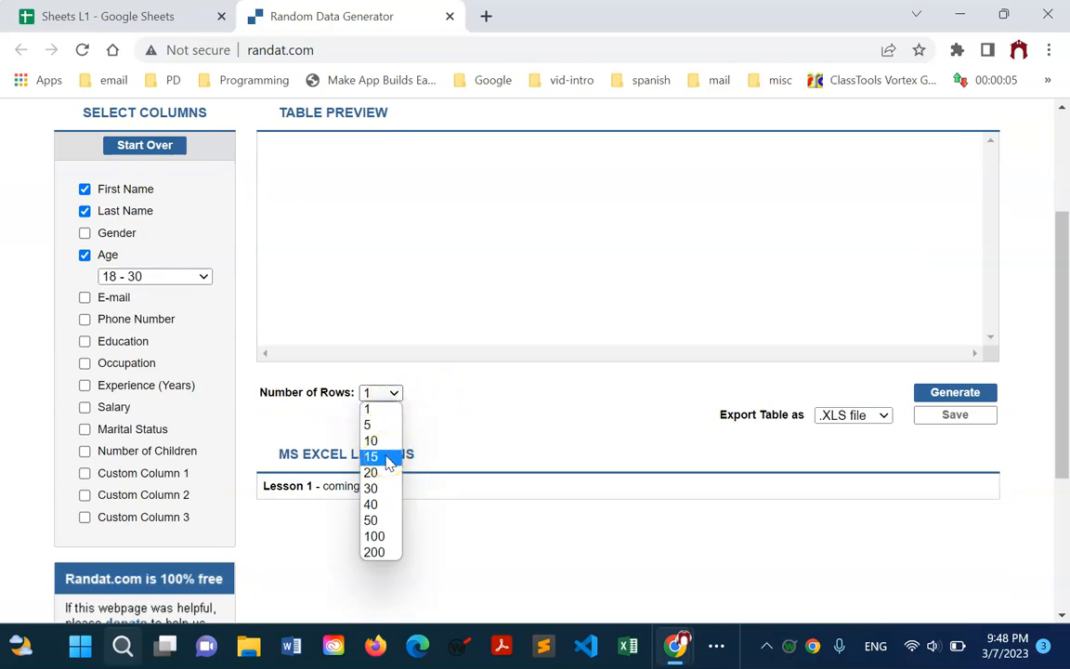
{"action": "left_click", "coordinate": [385, 458]}
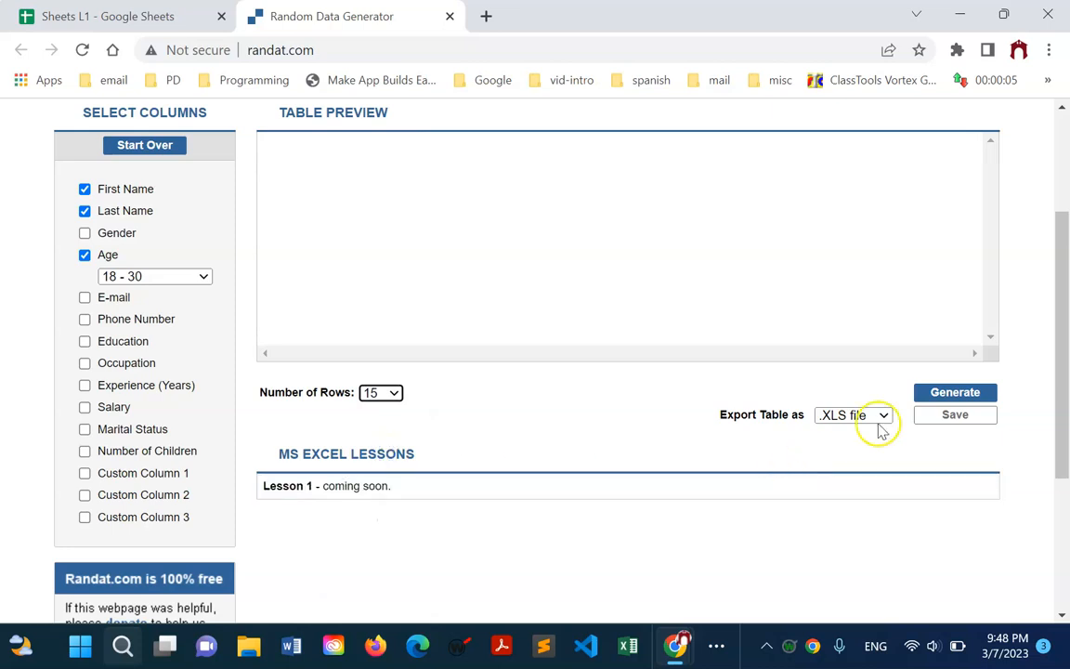
{"action": "left_click", "coordinate": [949, 396]}
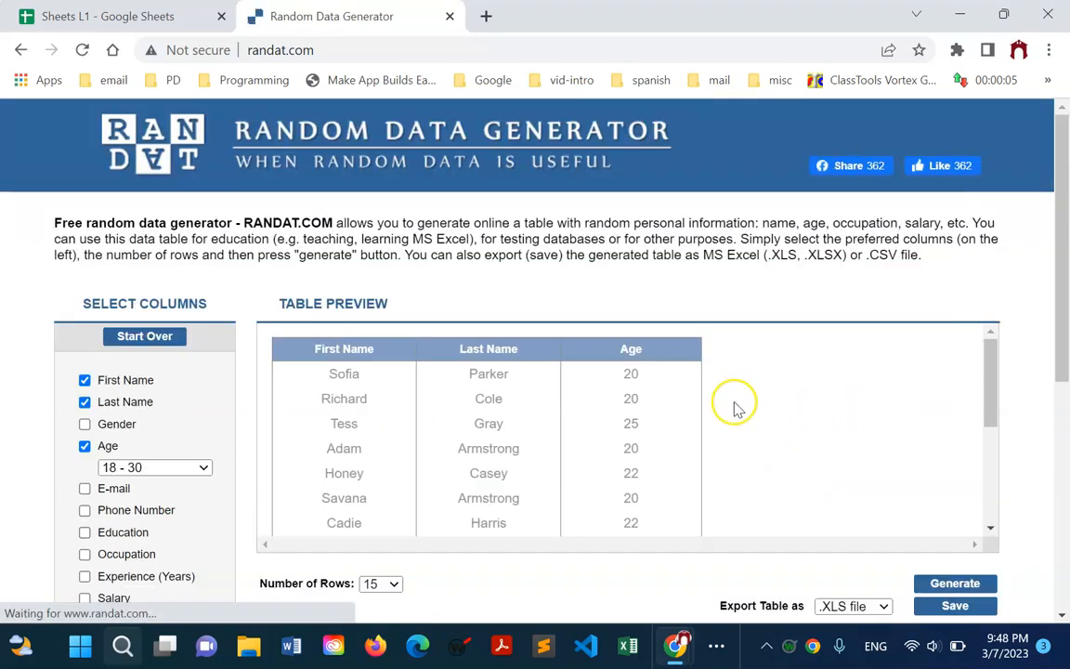
{"action": "scroll", "coordinate": [734, 399], "scroll_direction": "down", "scroll_amount": 3}
{"action": "scroll", "coordinate": [732, 406], "scroll_direction": "up", "scroll_amount": 3}
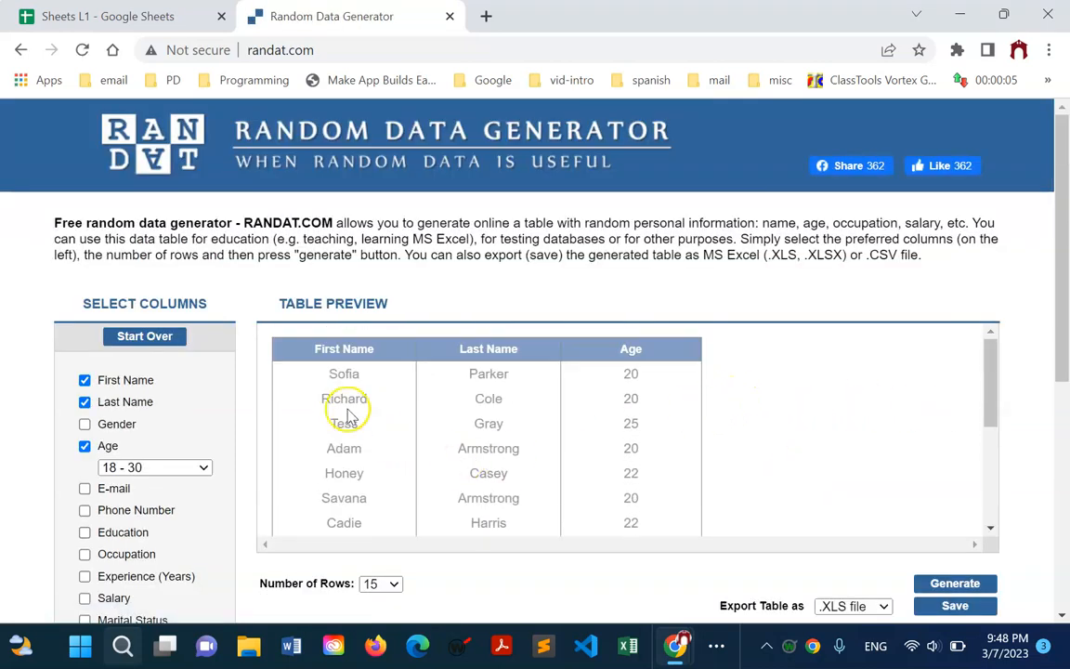
Step: Copy all the generated data rows from the table preview, covering first name, last name and age
{"action": "left_click", "coordinate": [397, 383]}
{"action": "left_click_drag", "start_coordinate": [397, 383], "coordinate": [640, 499]}
{"action": "right_click", "coordinate": [609, 466]}
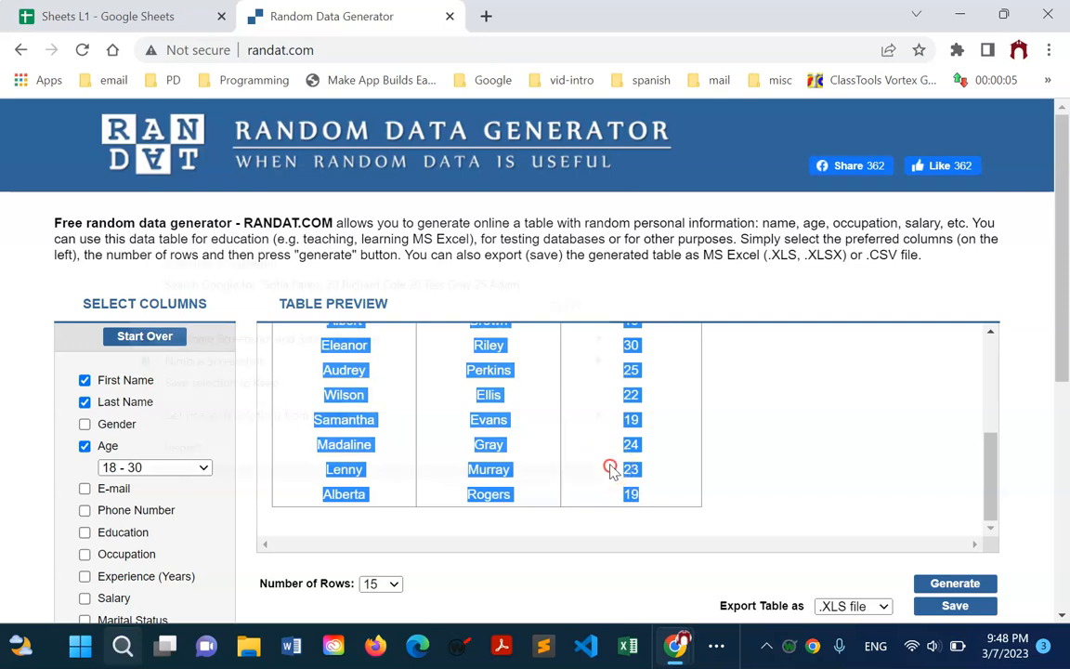
{"action": "left_click", "coordinate": [393, 241]}
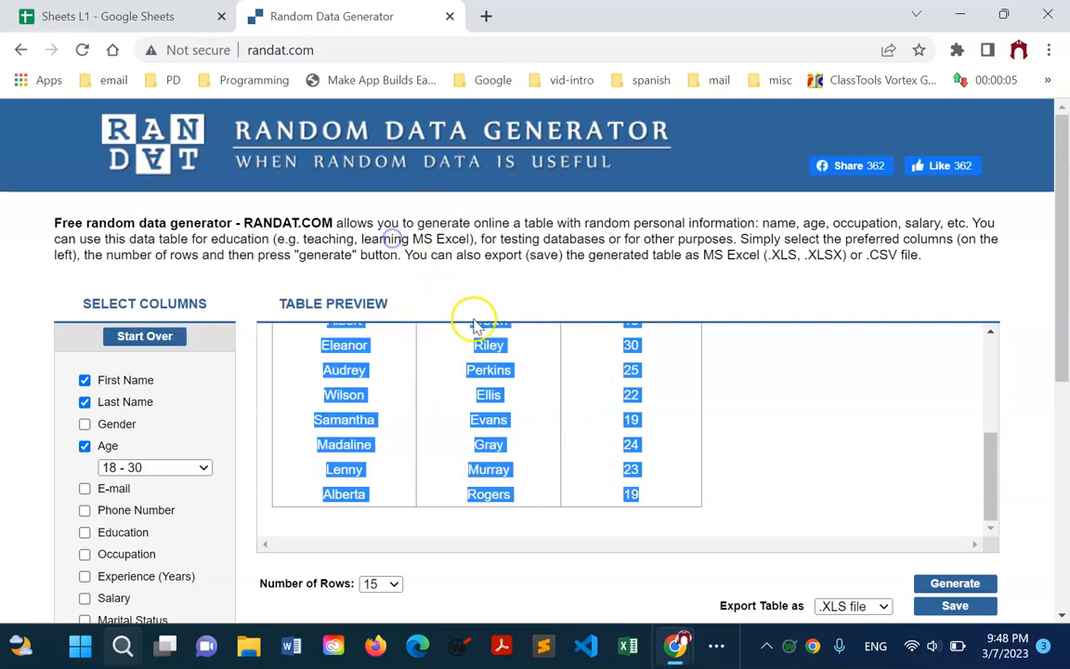
Step: Switch back to the Sheets L1 spreadsheet and paste the copied names and ages into the Random sheet starting at A2
{"action": "left_click", "coordinate": [135, 15]}
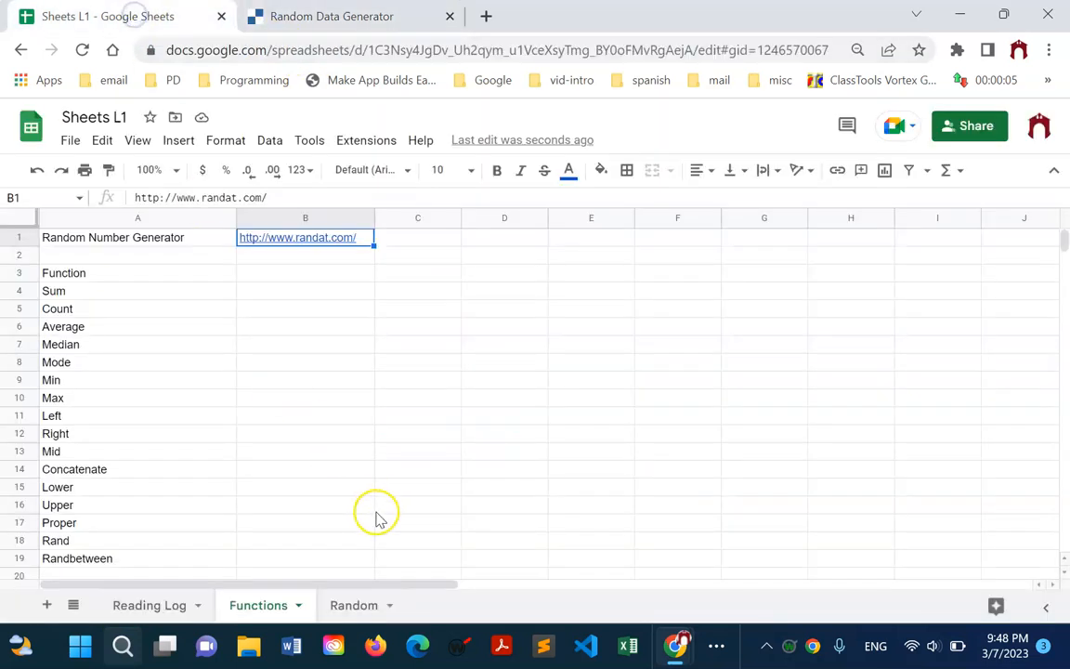
{"action": "left_click", "coordinate": [342, 604]}
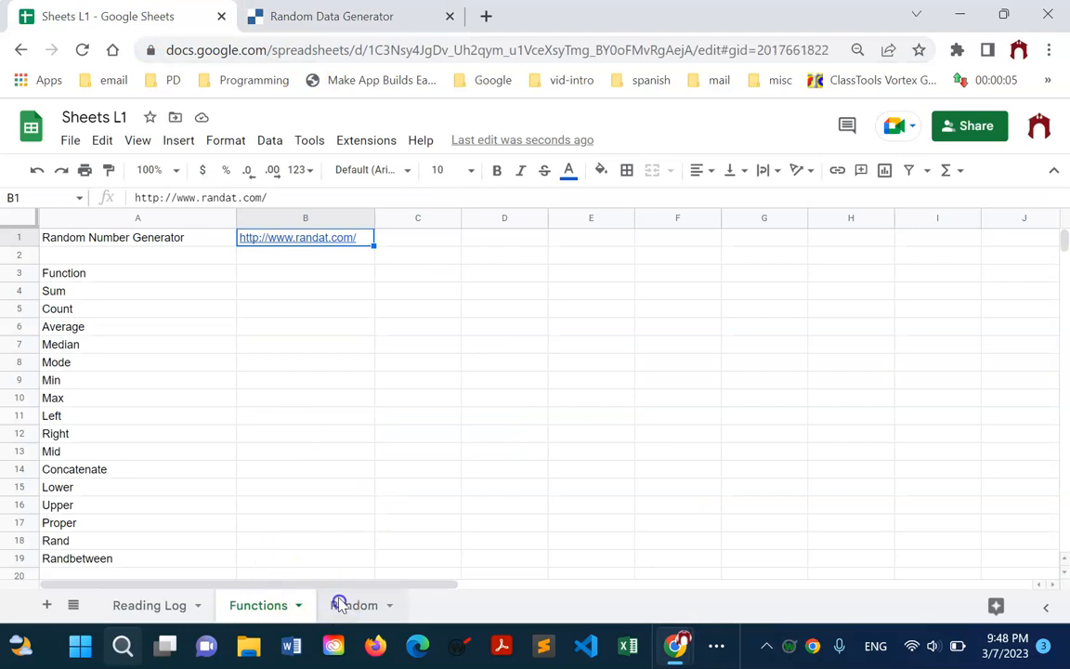
{"action": "left_click", "coordinate": [79, 269]}
{"action": "left_click", "coordinate": [85, 257]}
{"action": "right_click", "coordinate": [96, 254]}
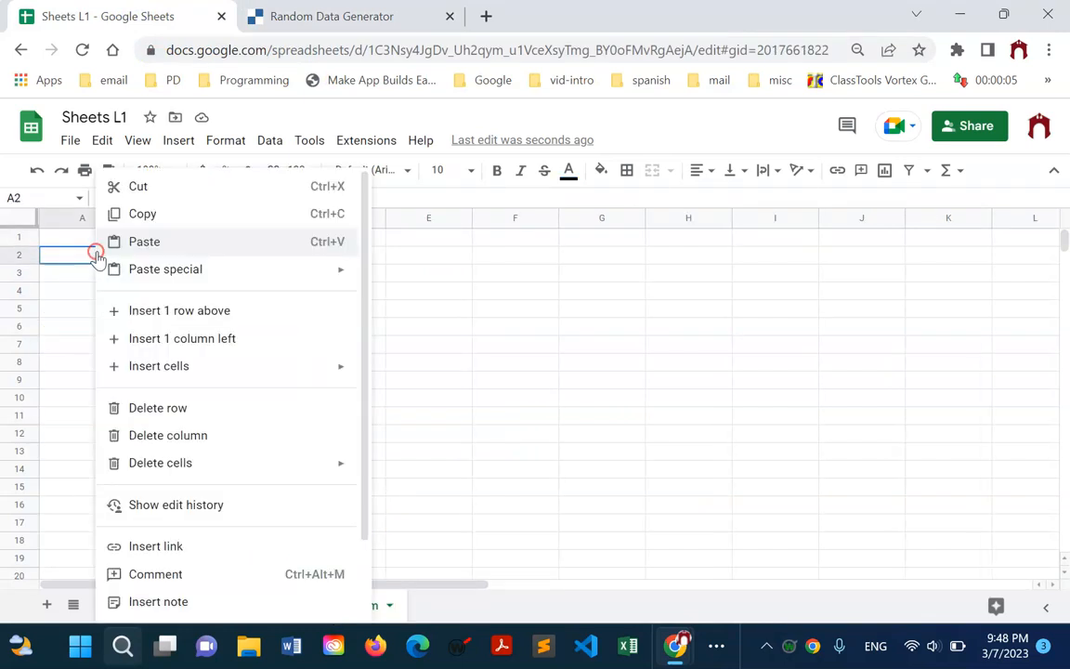
{"action": "left_click", "coordinate": [184, 241]}
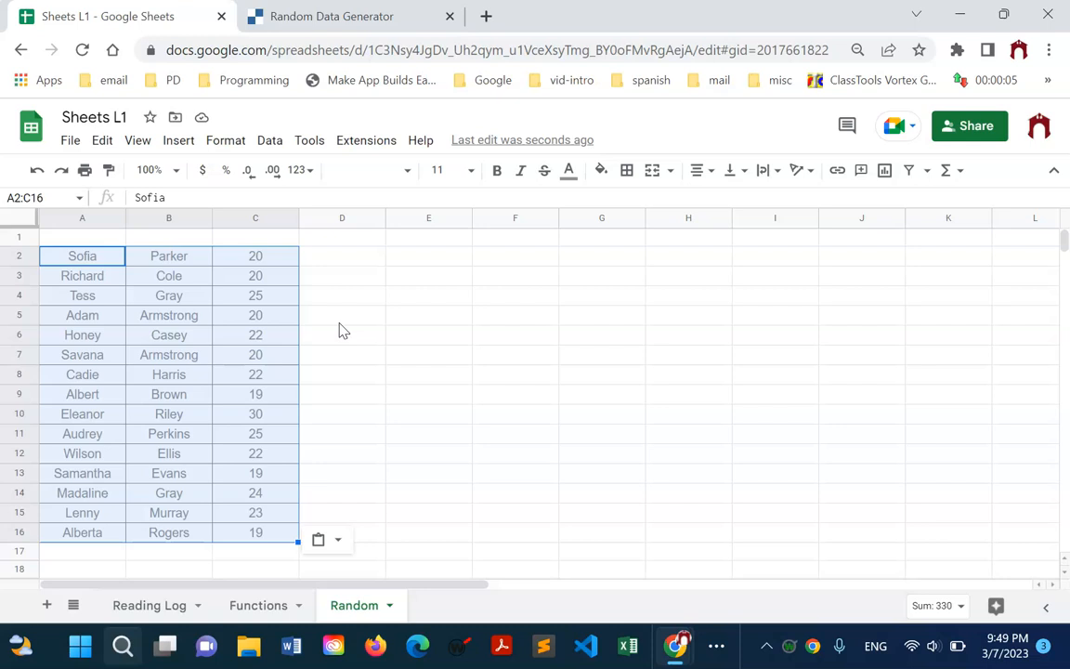
{"action": "left_click", "coordinate": [316, 333]}
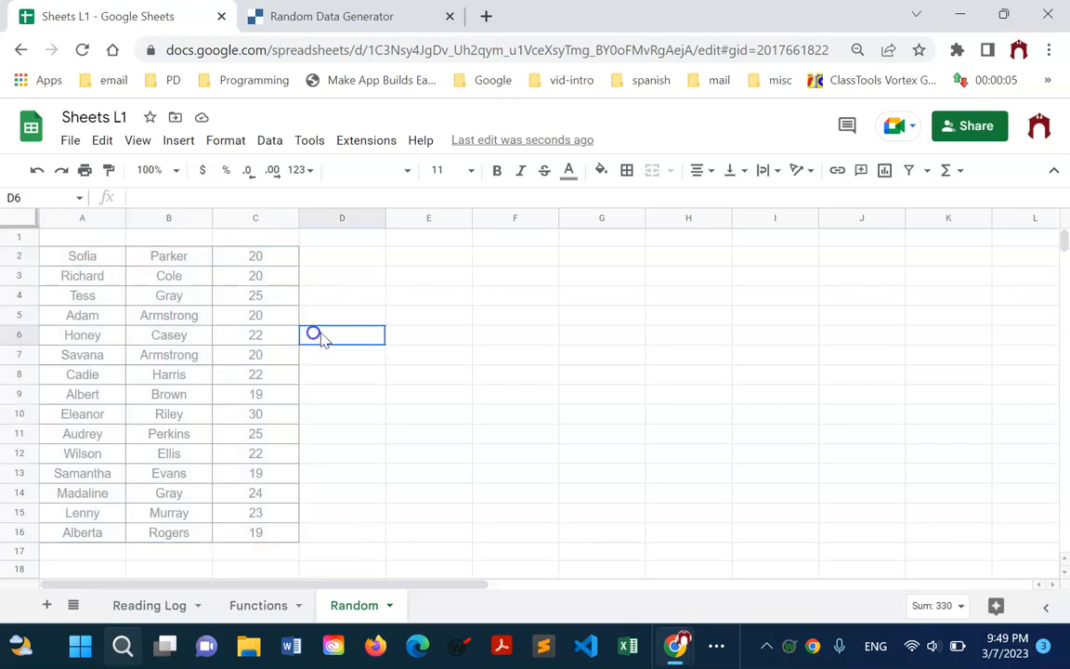
Step: Enter the formula =rand() in D2, beside the first pasted person
{"action": "left_click", "coordinate": [361, 262]}
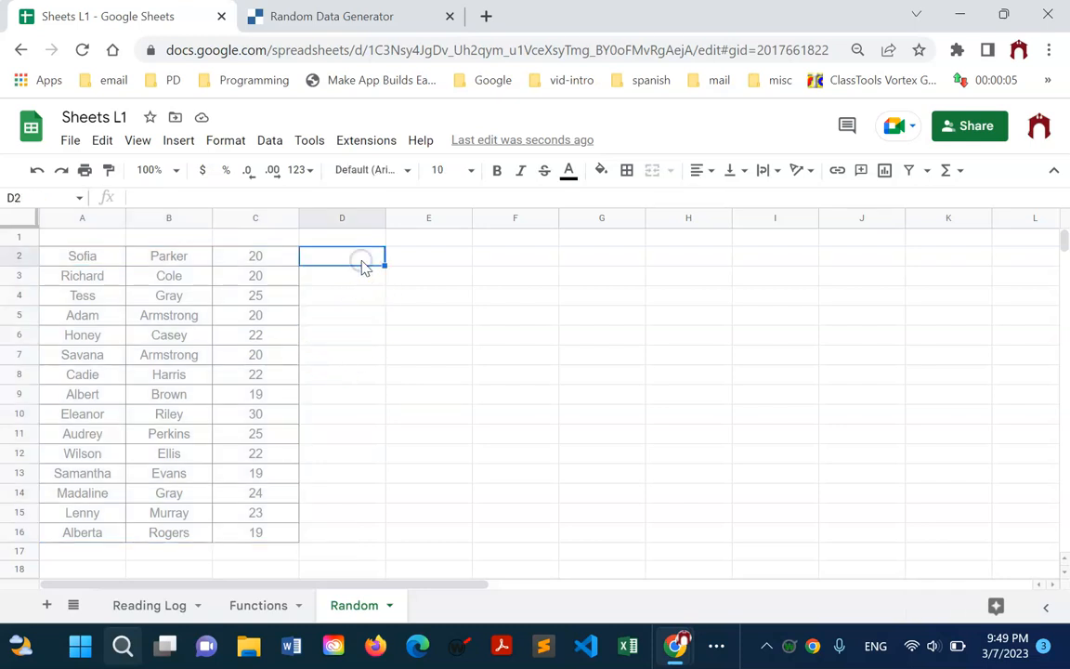
{"action": "type", "text": "="}
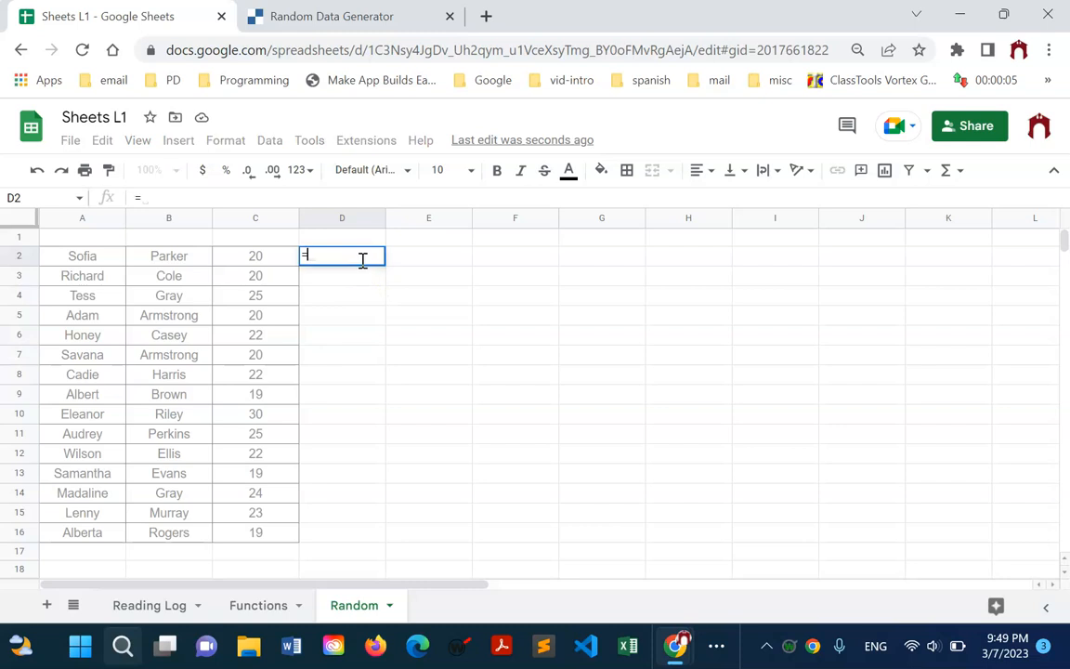
{"action": "type", "text": "rand"}
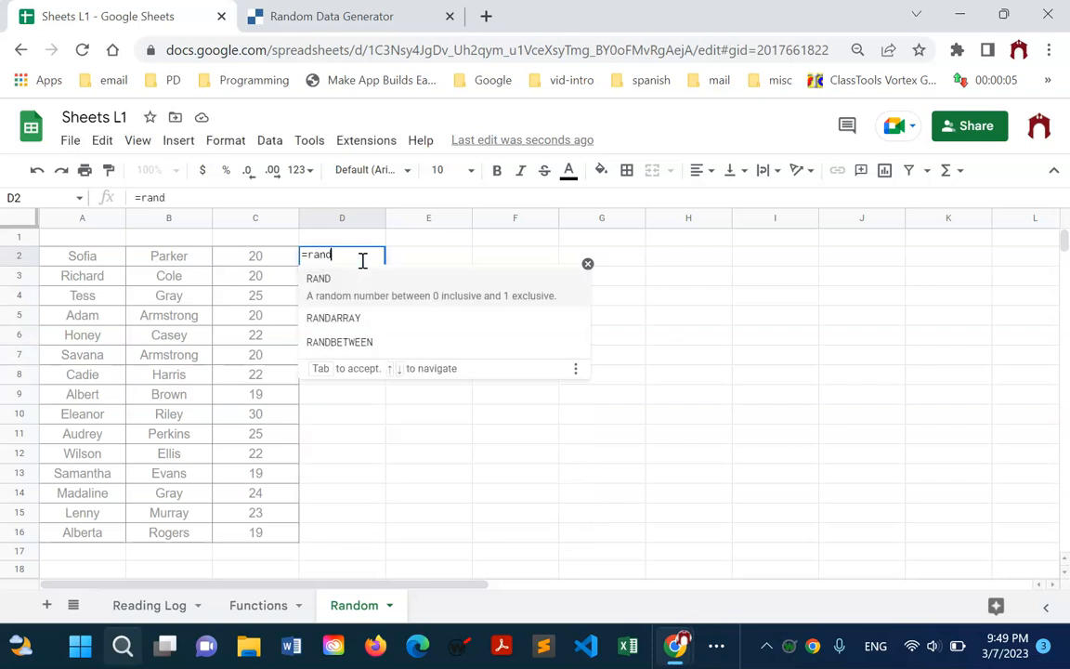
{"action": "type", "text": "()"}
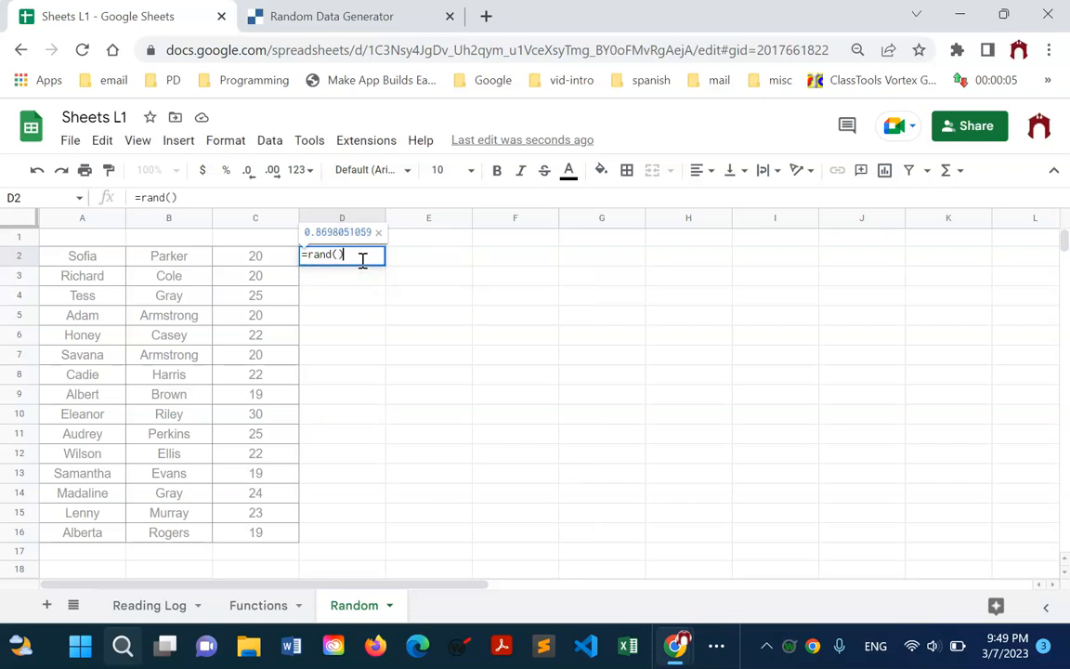
{"action": "key", "text": "Return"}
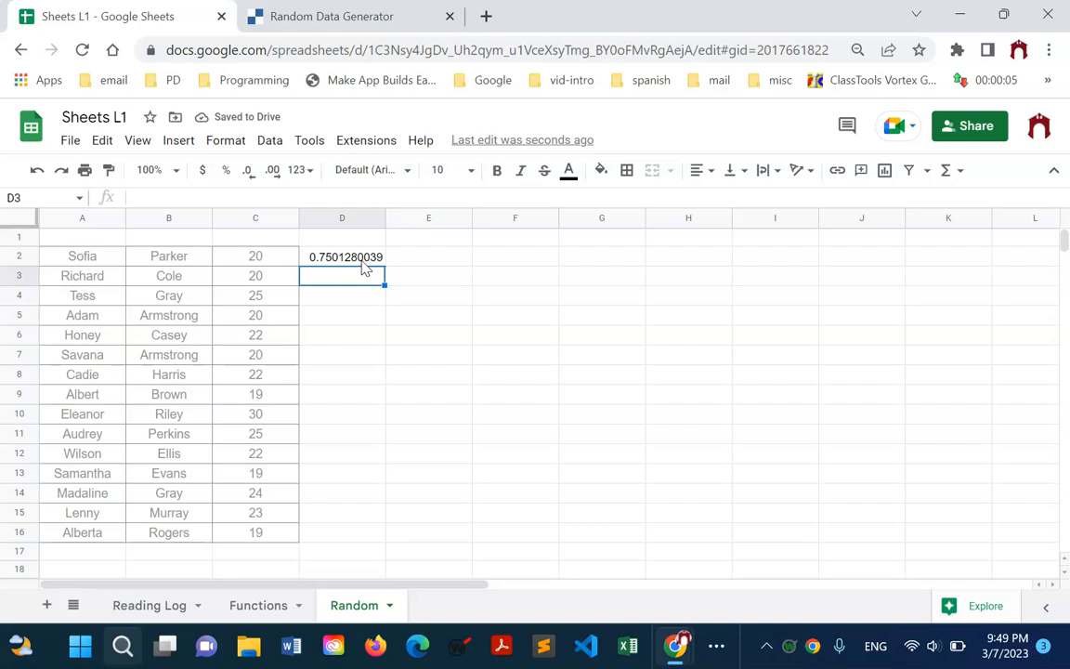
Step: Extend the RAND formula down column D to row 16 and copy it from D3 back into D2
{"action": "left_click", "coordinate": [366, 257]}
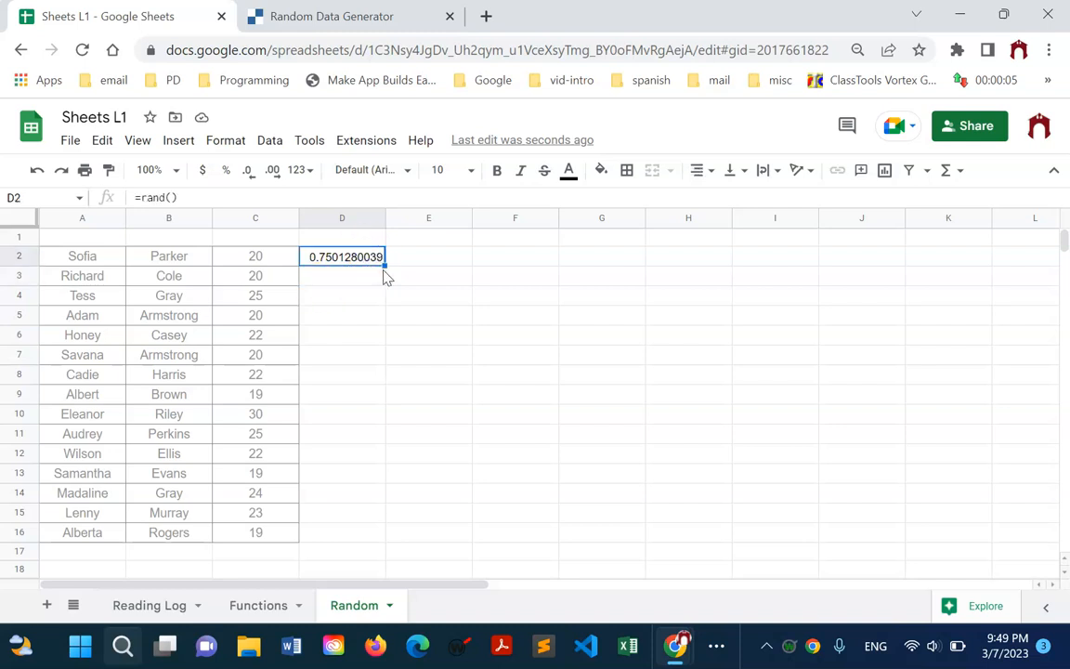
{"action": "left_click_drag", "start_coordinate": [382, 268], "coordinate": [353, 534]}
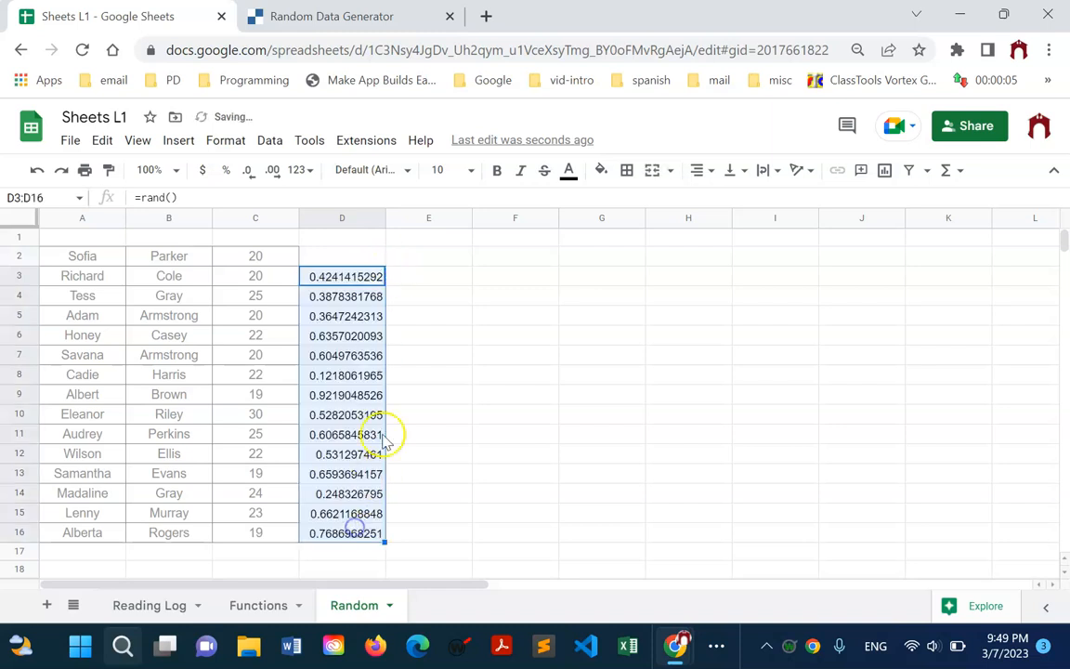
{"action": "left_click", "coordinate": [373, 277]}
{"action": "key", "text": "ctrl+c"}
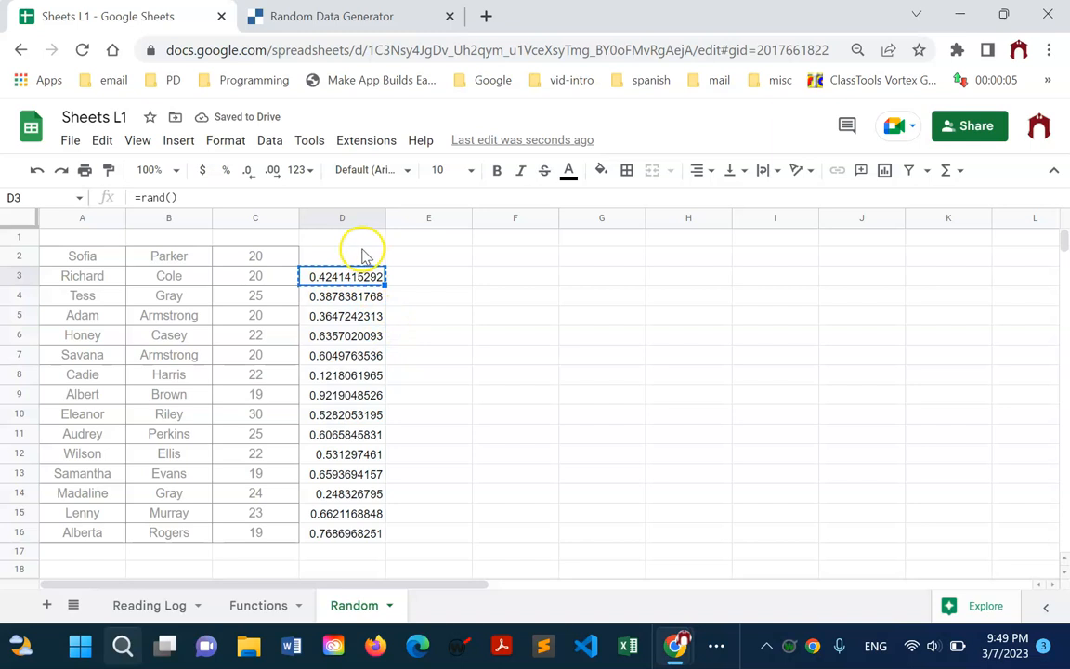
{"action": "left_click", "coordinate": [362, 256]}
{"action": "key", "text": "ctrl+v"}
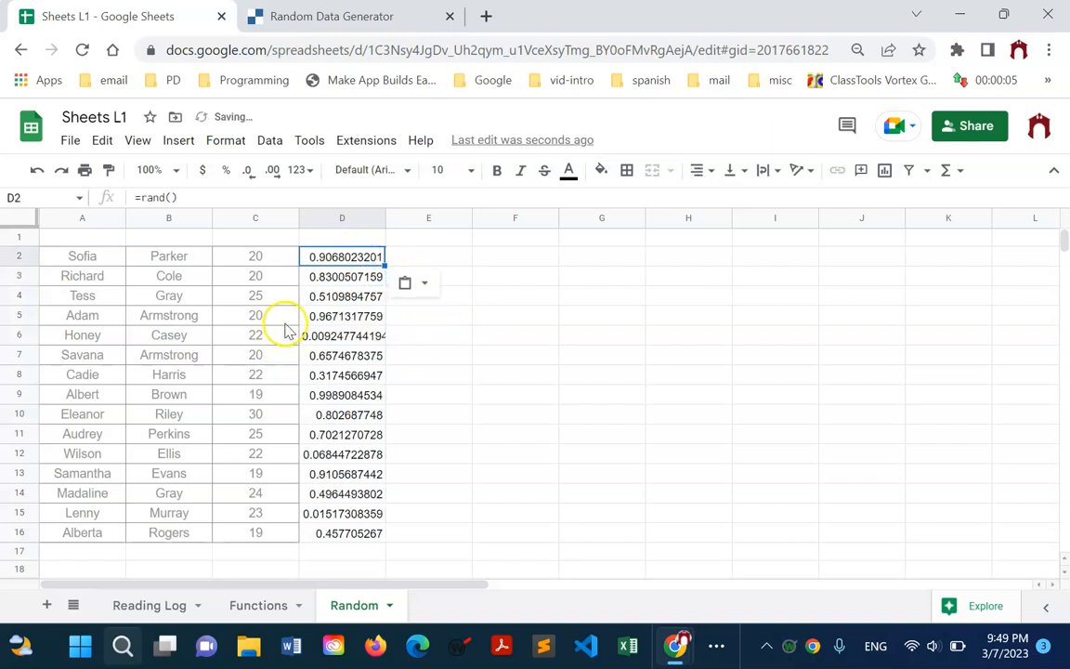
Step: Change the age in C4 to 27 to trigger a recalculation of the random numbers
{"action": "left_click", "coordinate": [256, 296]}
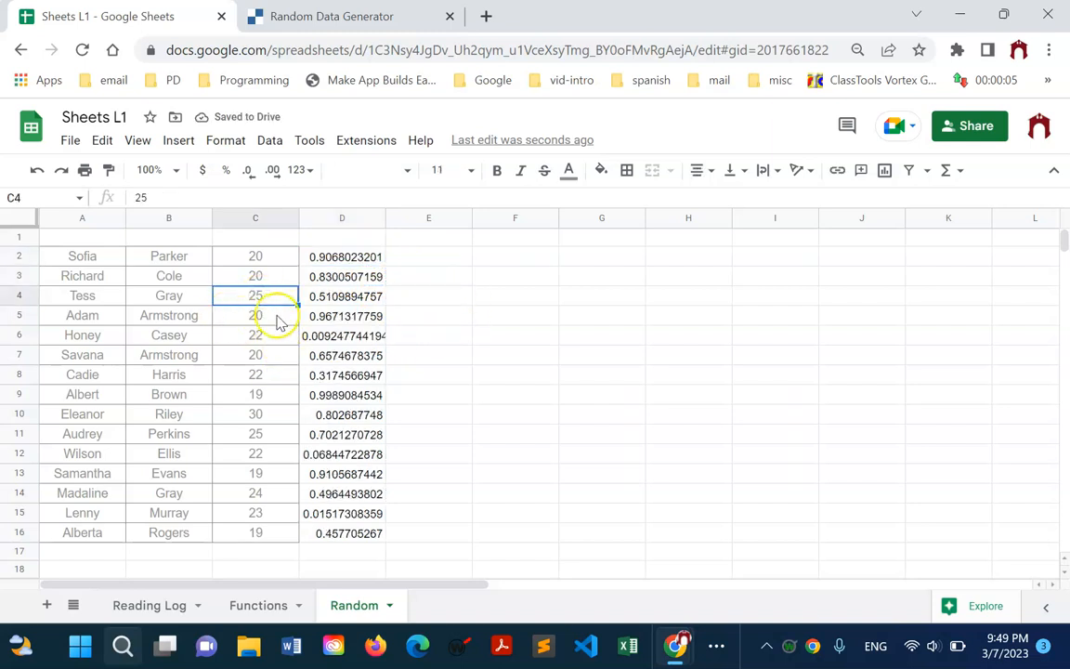
{"action": "type", "text": "2"}
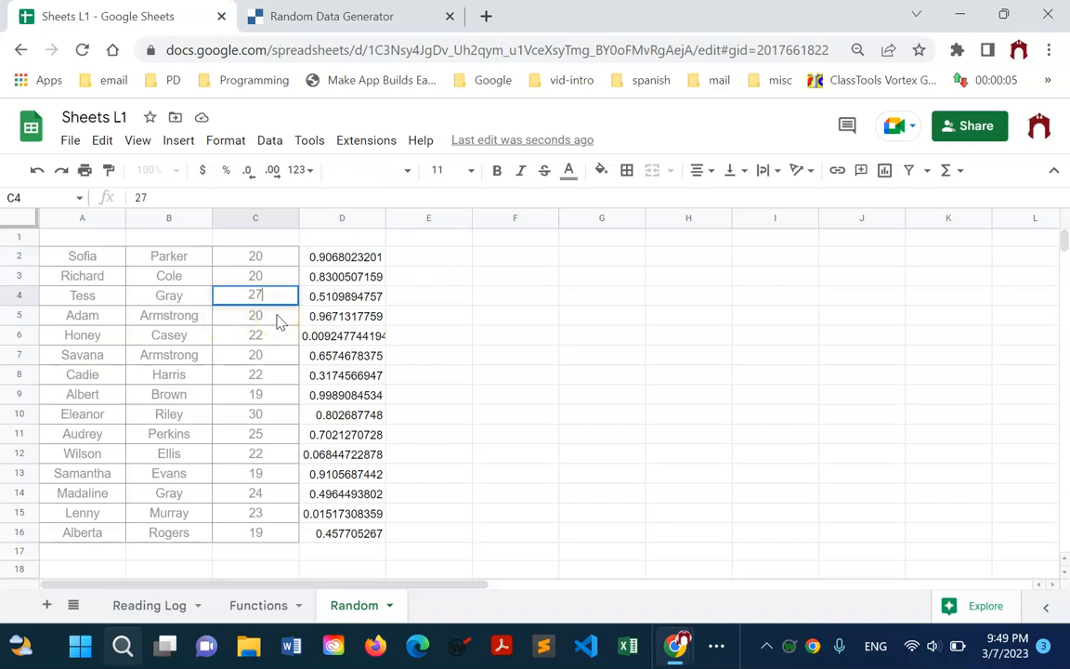
{"action": "key", "text": "Return"}
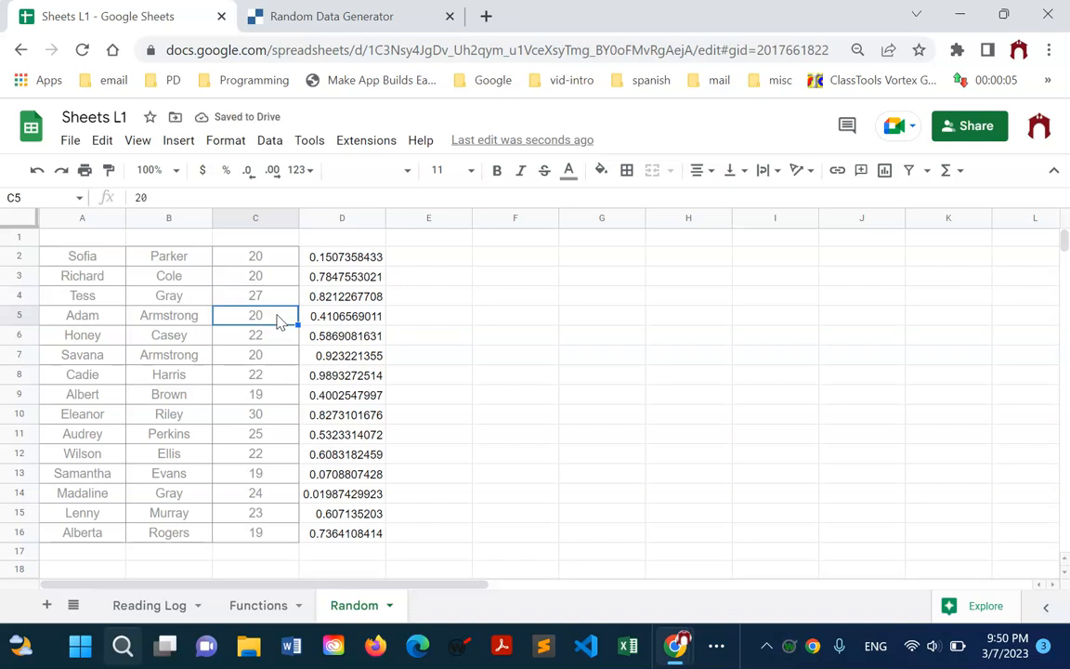
{"action": "left_click", "coordinate": [415, 354]}
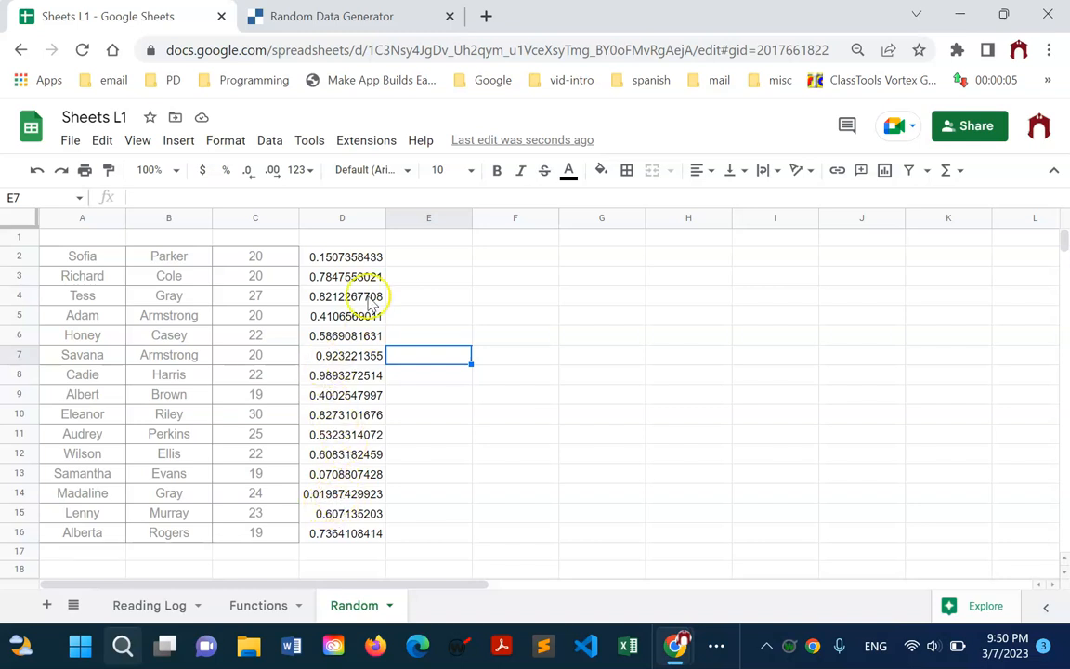
Step: Change the formula in D2 to =randbetween(35,50) to produce whole numbers from 35 to 50
{"action": "left_click", "coordinate": [346, 263]}
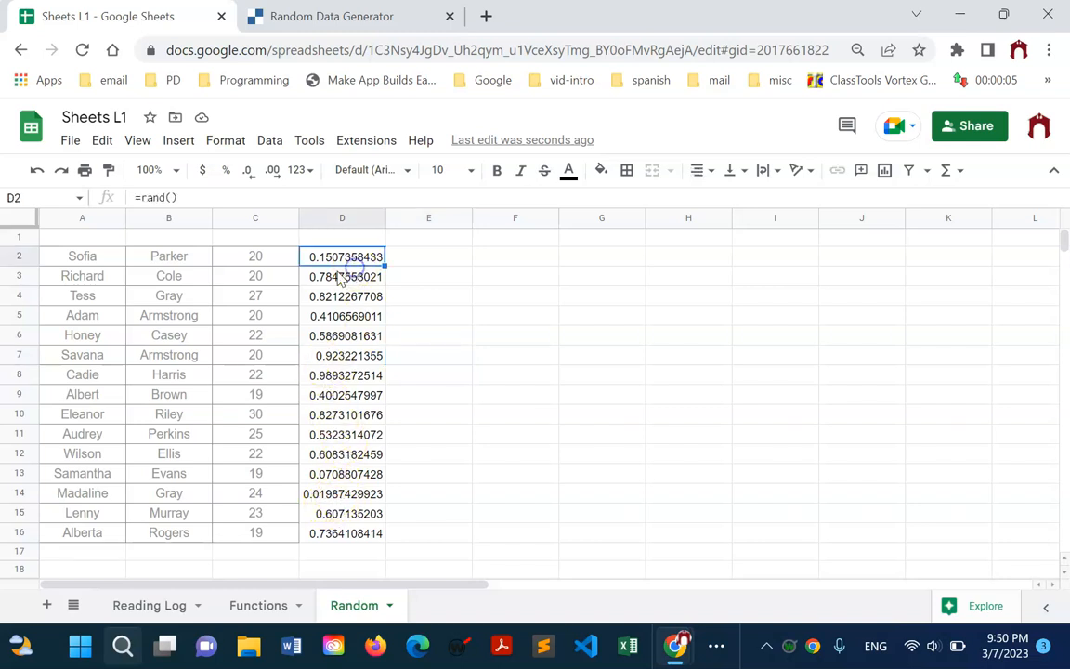
{"action": "left_click", "coordinate": [169, 198]}
{"action": "type", "text": "between"}
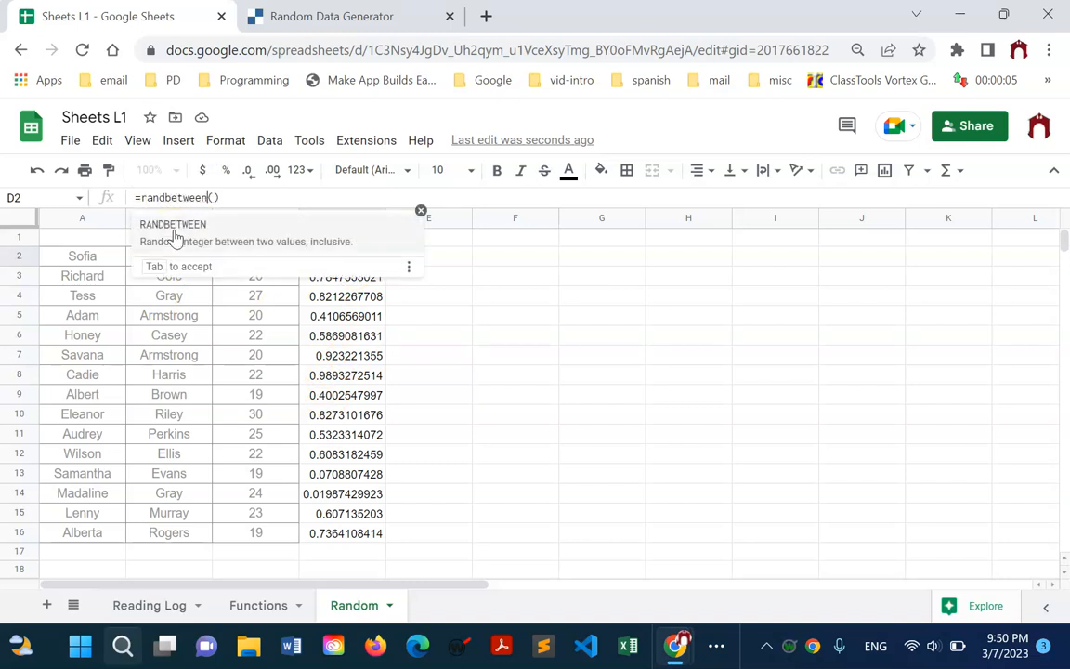
{"action": "left_click", "coordinate": [214, 199]}
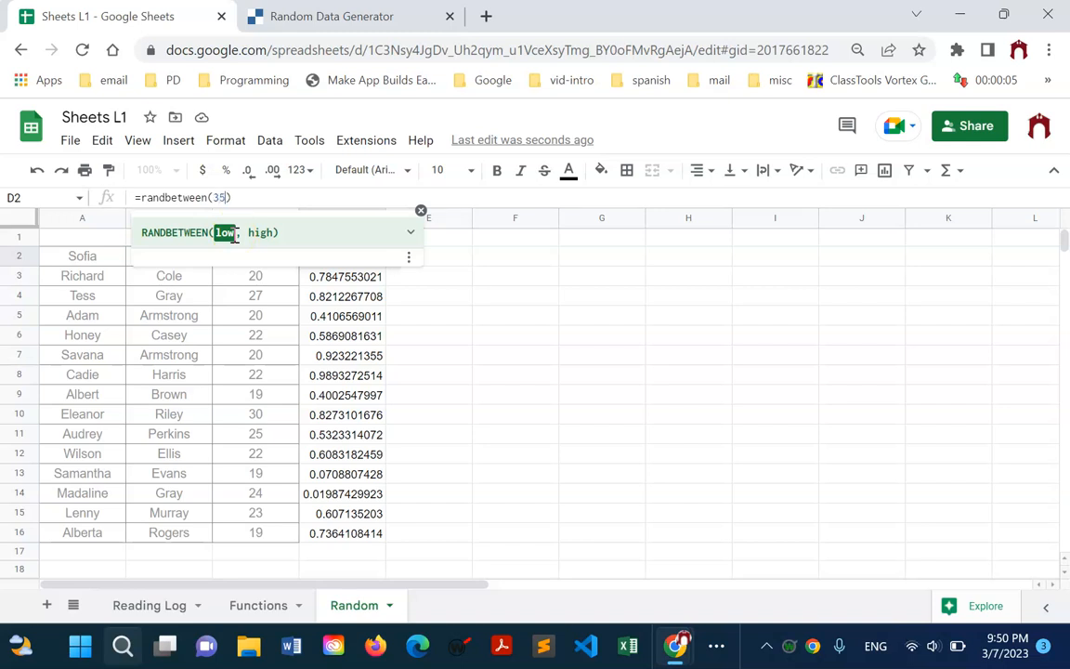
{"action": "type", "text": ", "}
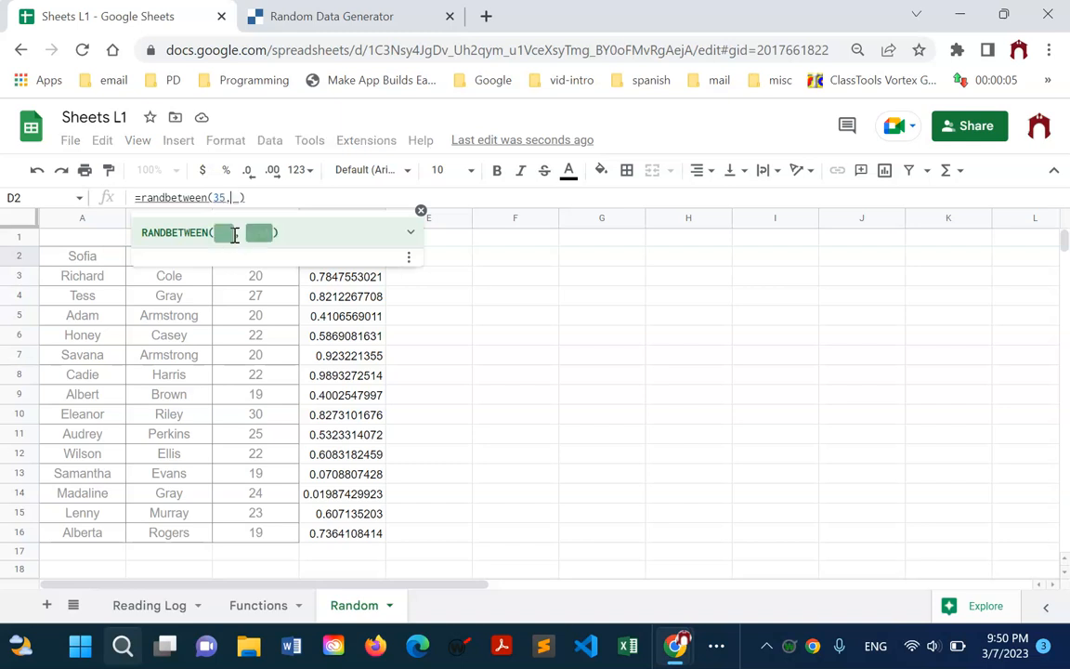
{"action": "type", "text": "50"}
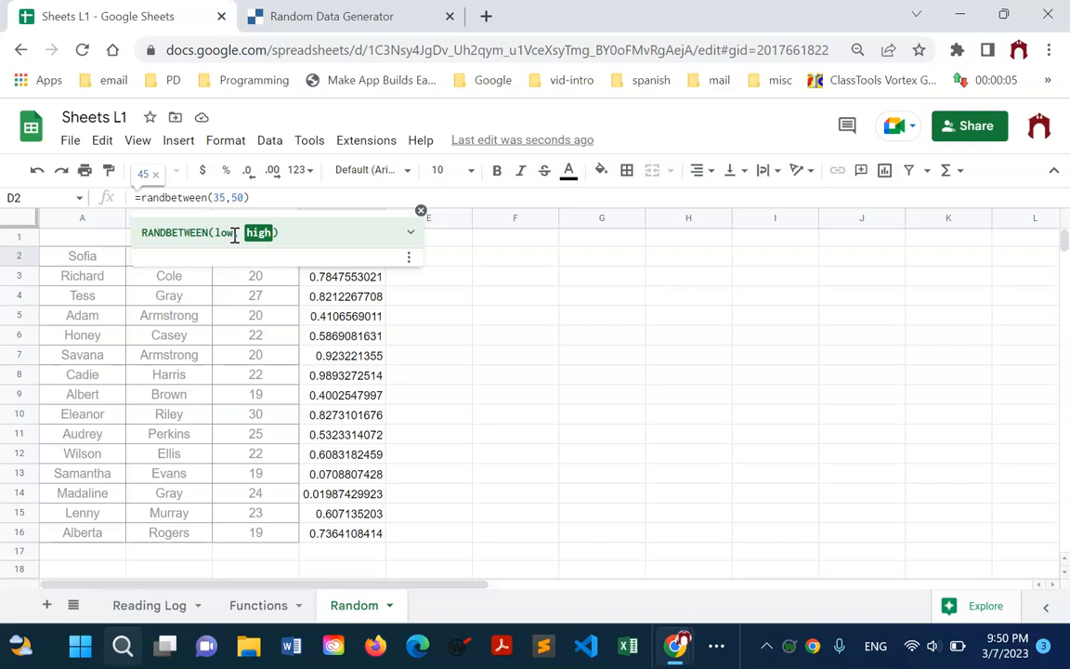
{"action": "key", "text": "Return"}
Step: Fill the RANDBETWEEN formula from D2 down through D16
{"action": "left_click", "coordinate": [359, 260]}
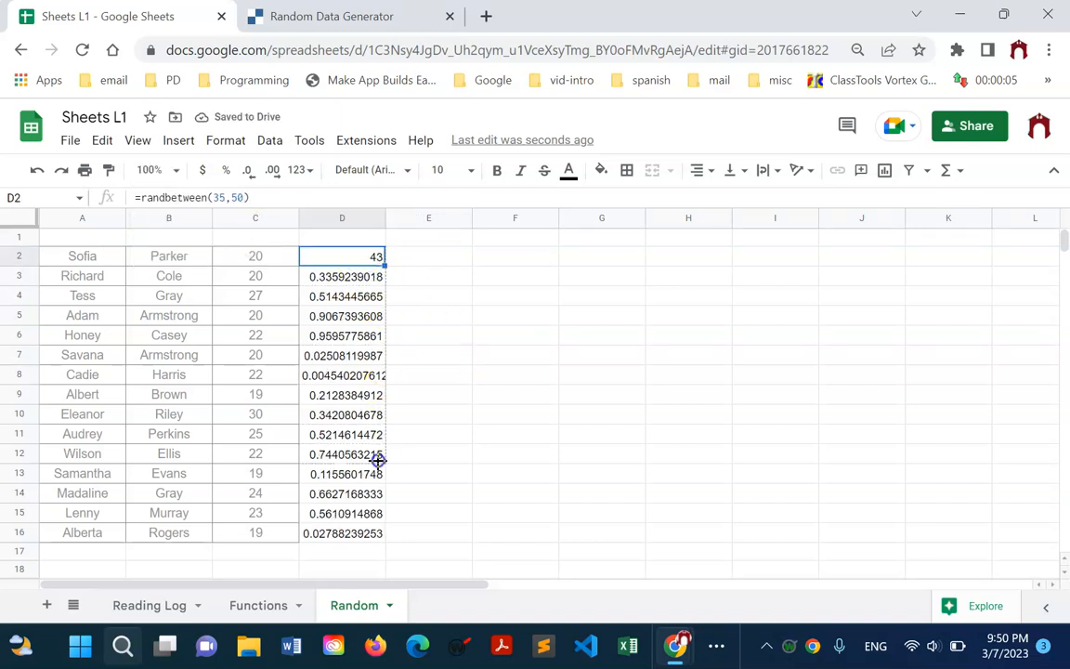
{"action": "left_click", "coordinate": [383, 534], "text": "shift"}
{"action": "key", "text": "ctrl+d"}
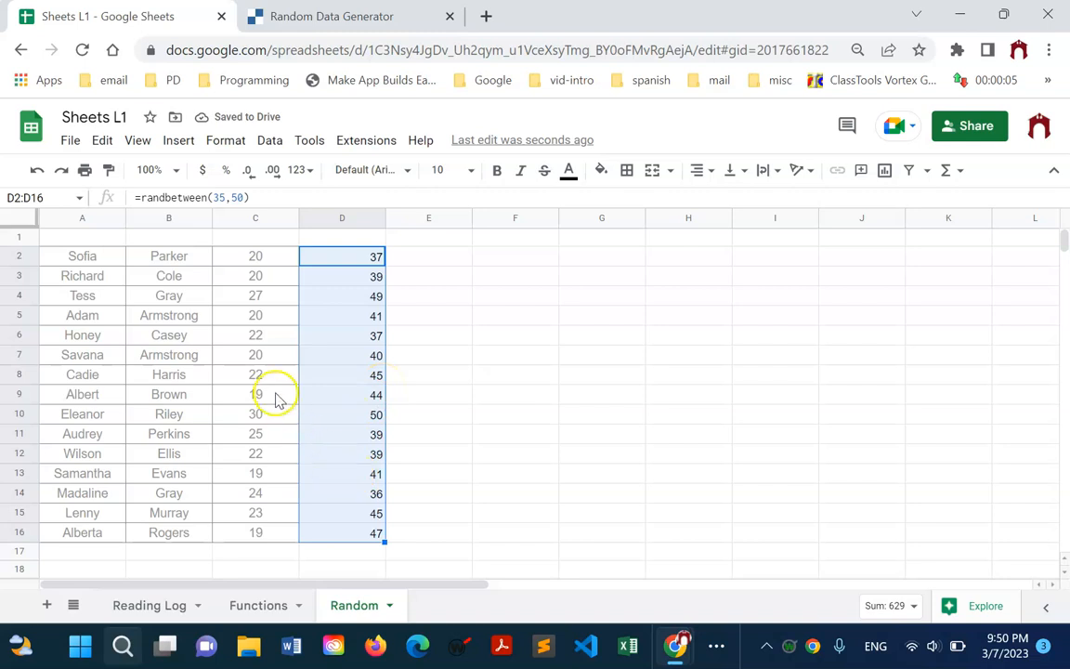
Step: Try changing the age in C7 to 18 to recalculate the random numbers, and undo the change
{"action": "left_click", "coordinate": [282, 355]}
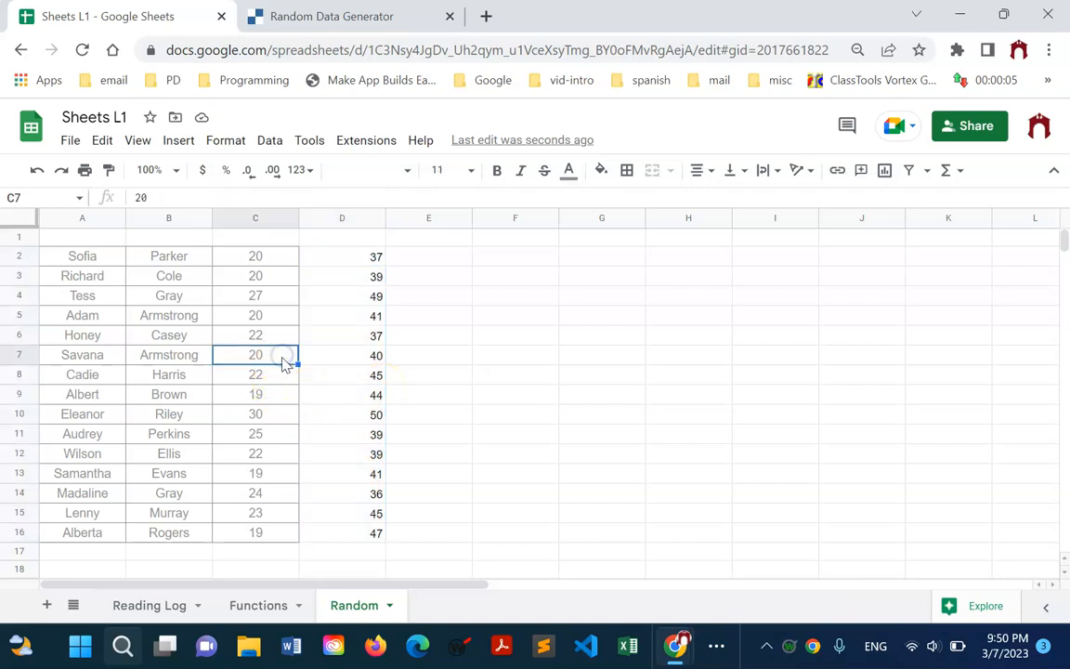
{"action": "type", "text": "18"}
{"action": "key", "text": "Return"}
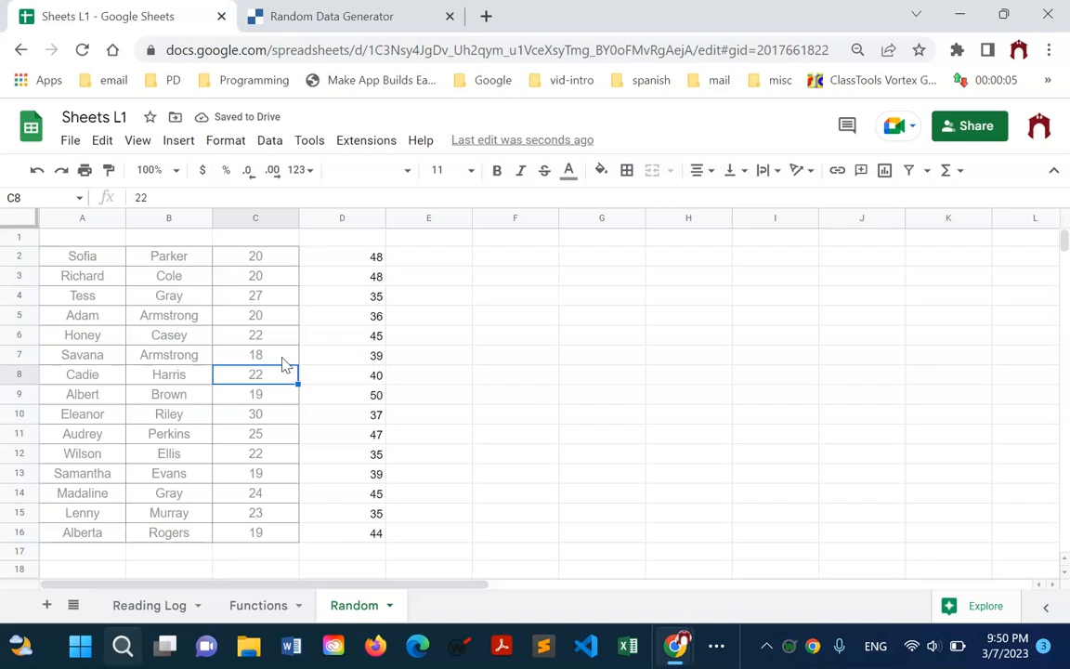
{"action": "key", "text": "ctrl+z"}
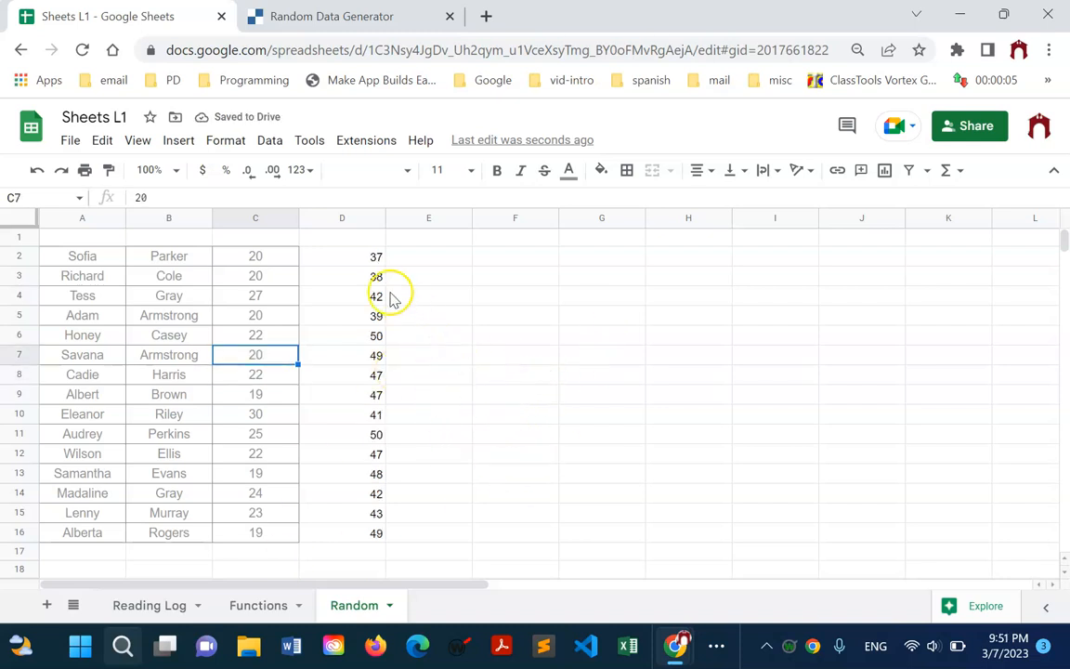
Step: Extend the RANDBETWEEN formulas across columns D to H for rows 2 to 16 and check several of the filled cells
{"action": "left_click_drag", "start_coordinate": [334, 253], "coordinate": [665, 537]}
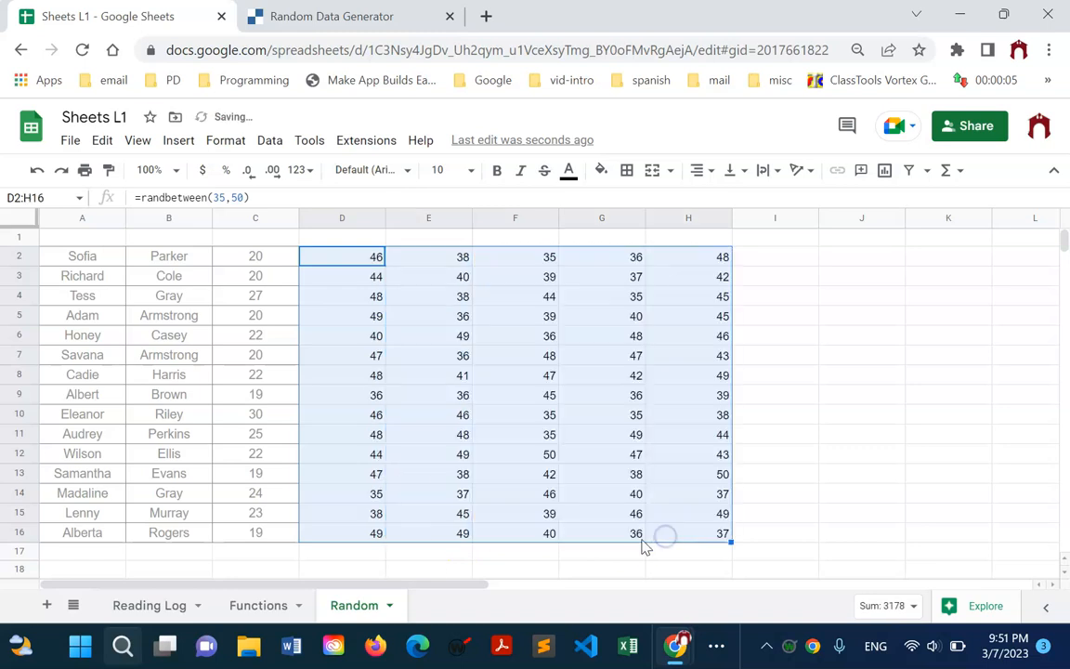
{"action": "left_click", "coordinate": [565, 316]}
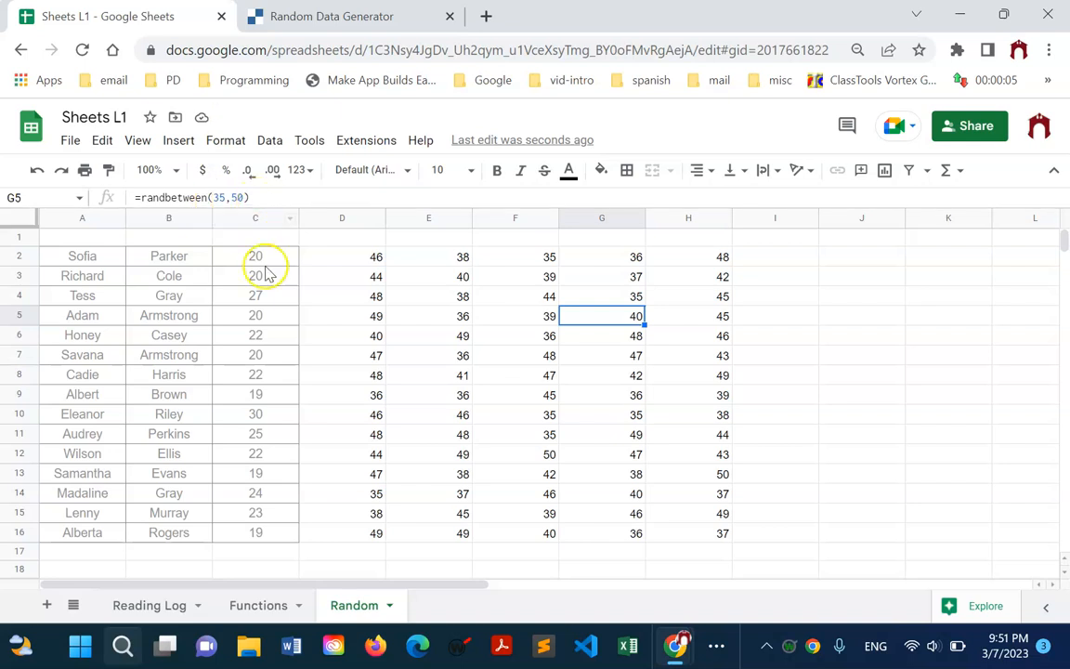
{"action": "left_click", "coordinate": [593, 471]}
{"action": "left_click", "coordinate": [637, 512]}
{"action": "left_click", "coordinate": [565, 515]}
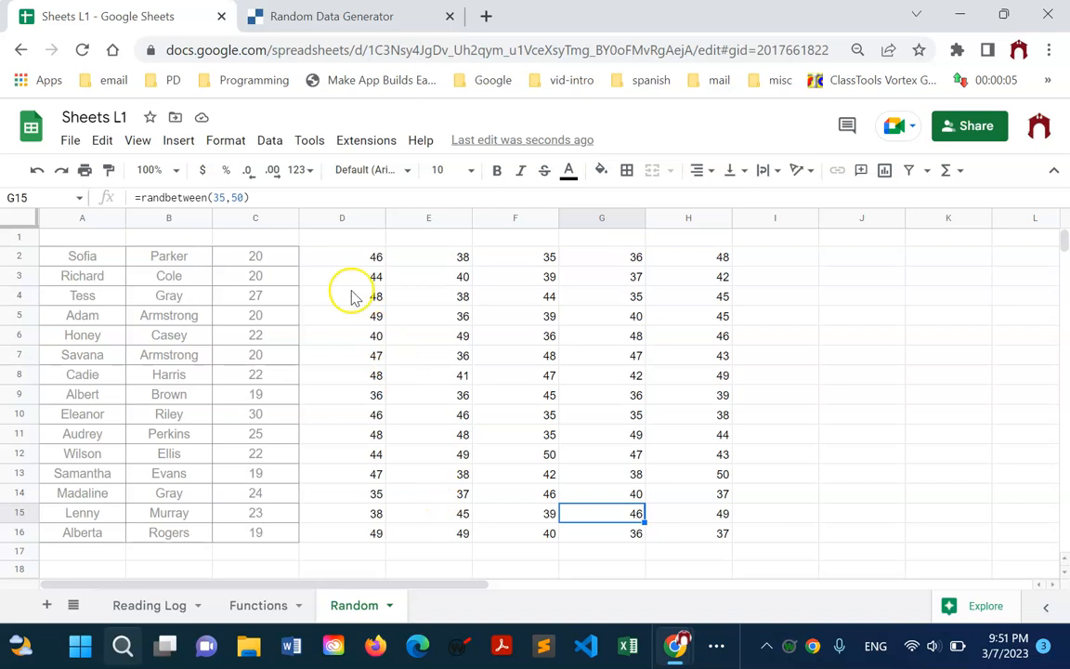
Step: Copy the random scores in D2:H16 and paste them back in place starting at D2 as values only
{"action": "left_click_drag", "start_coordinate": [363, 261], "coordinate": [725, 543]}
{"action": "right_click", "coordinate": [663, 468]}
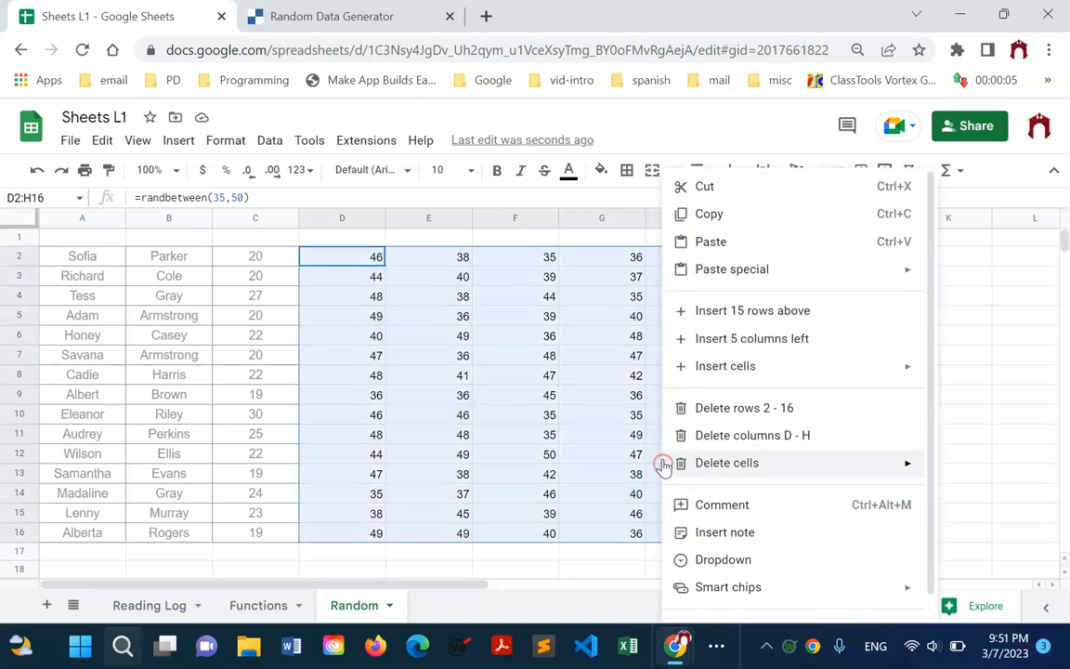
{"action": "left_click", "coordinate": [755, 215]}
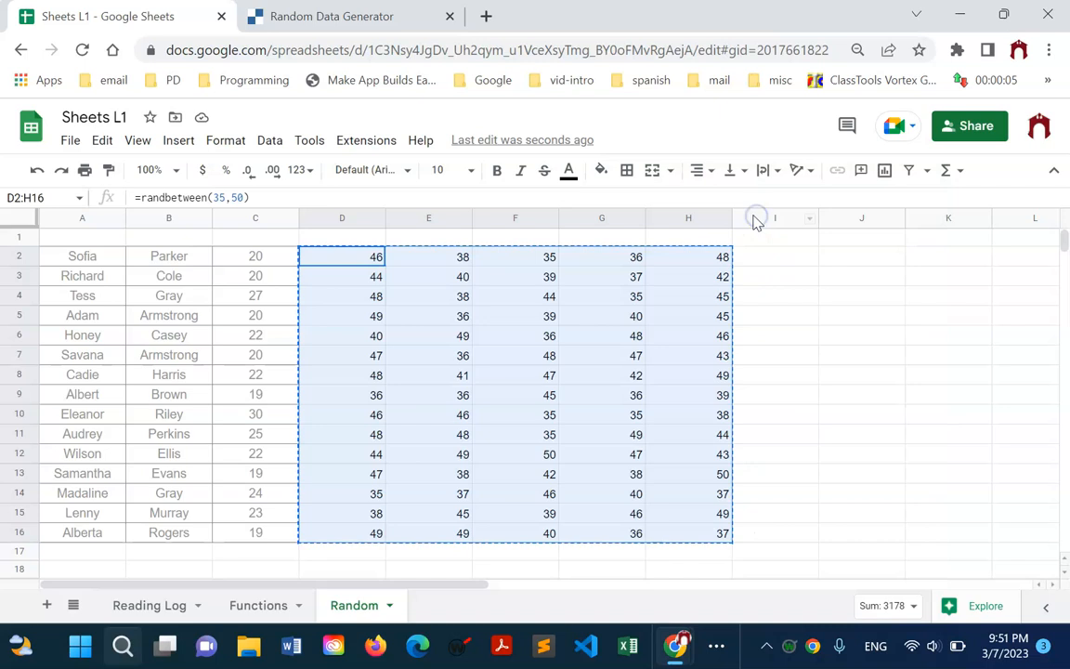
{"action": "left_click", "coordinate": [369, 259]}
{"action": "right_click", "coordinate": [367, 259]}
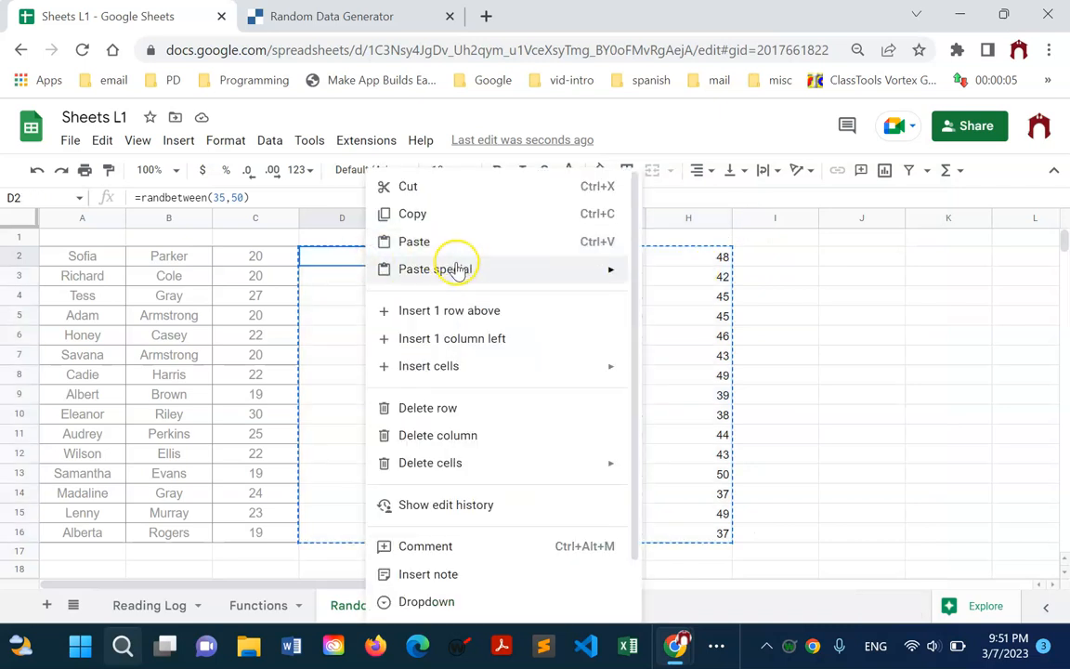
{"action": "mouse_move", "coordinate": [457, 270]}
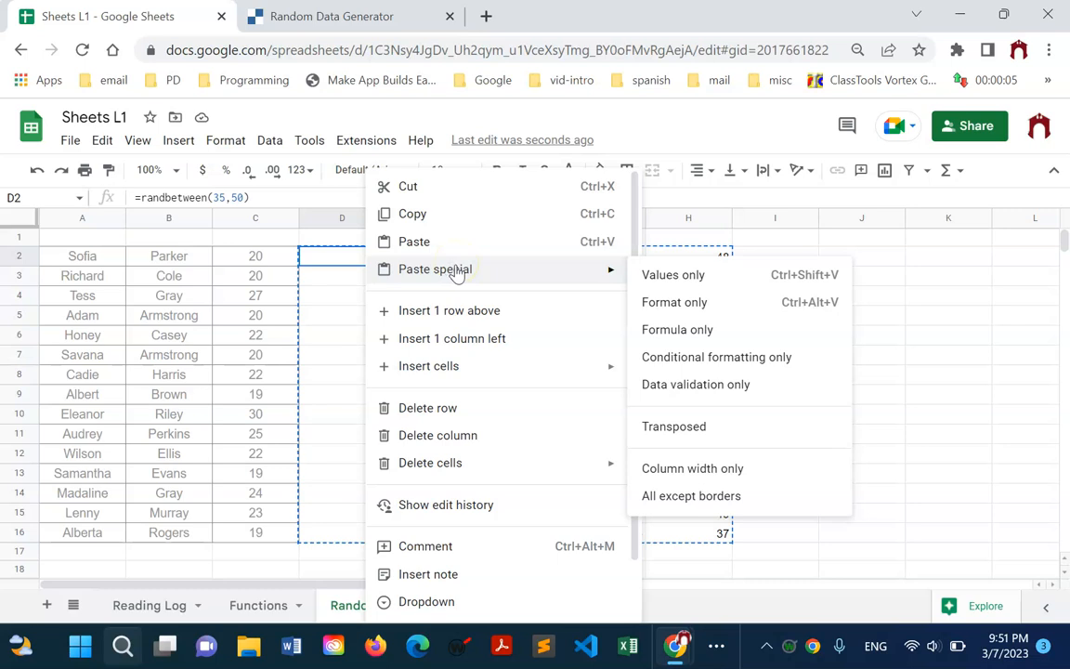
{"action": "left_click", "coordinate": [669, 279]}
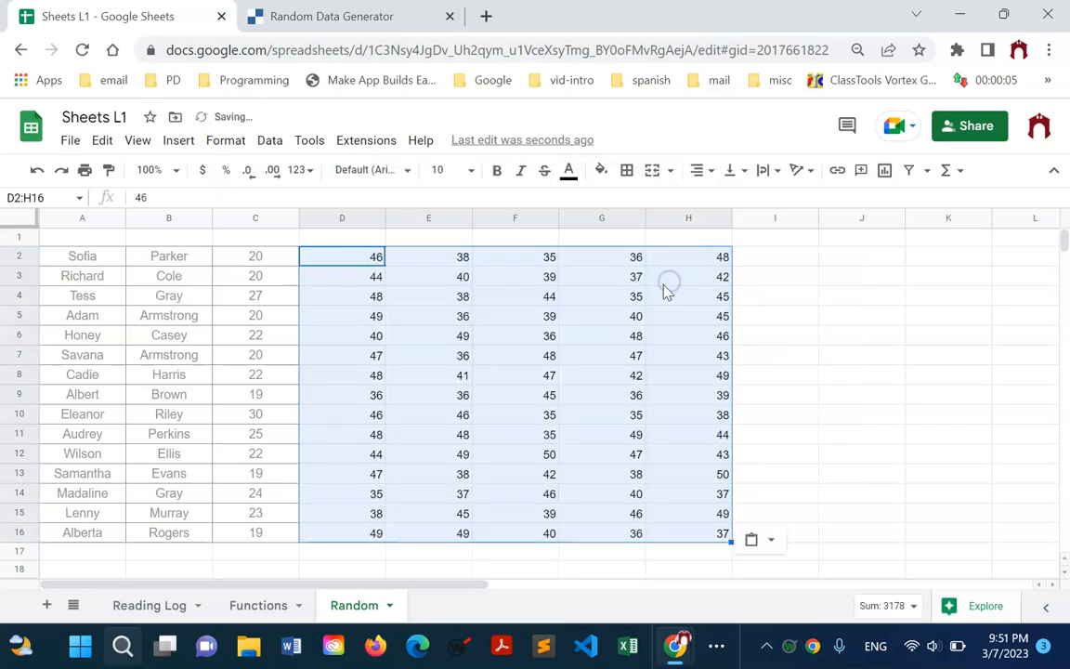
Step: Check several of the pasted score cells in columns D and E for plain values instead of formulas
{"action": "left_click", "coordinate": [373, 260]}
{"action": "left_click", "coordinate": [370, 279]}
{"action": "left_click", "coordinate": [360, 296]}
{"action": "left_click", "coordinate": [358, 351]}
{"action": "left_click", "coordinate": [365, 373]}
{"action": "left_click", "coordinate": [437, 355]}
{"action": "left_click", "coordinate": [461, 338]}
{"action": "left_click", "coordinate": [462, 295]}
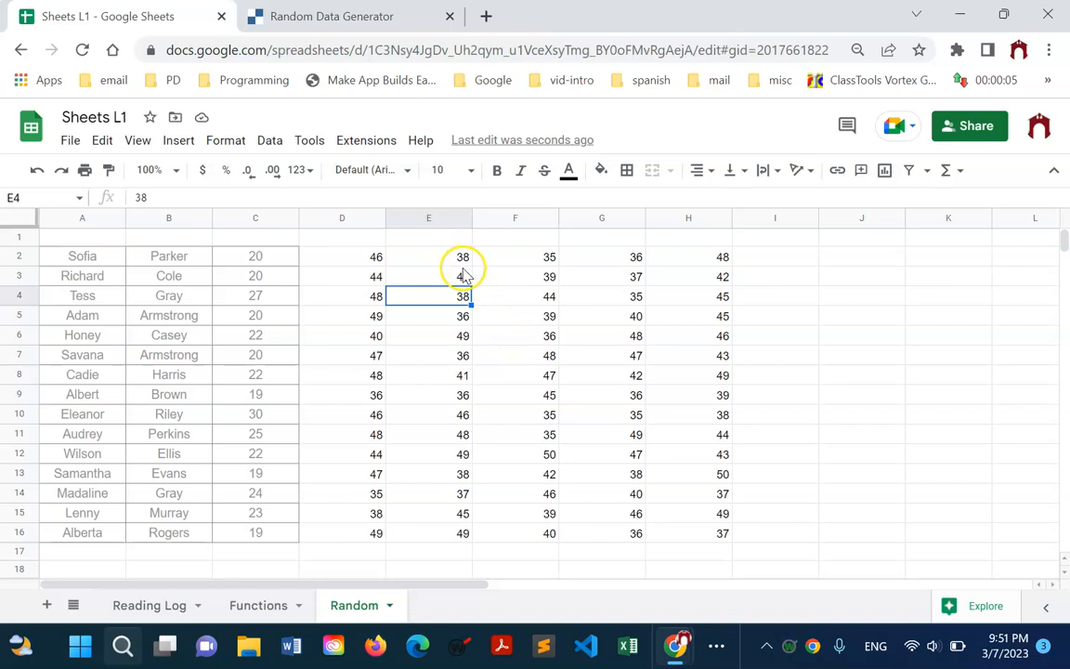
Step: Switch to the Reading Log sheet and enter the heading Totals in J8
{"action": "left_click", "coordinate": [271, 607]}
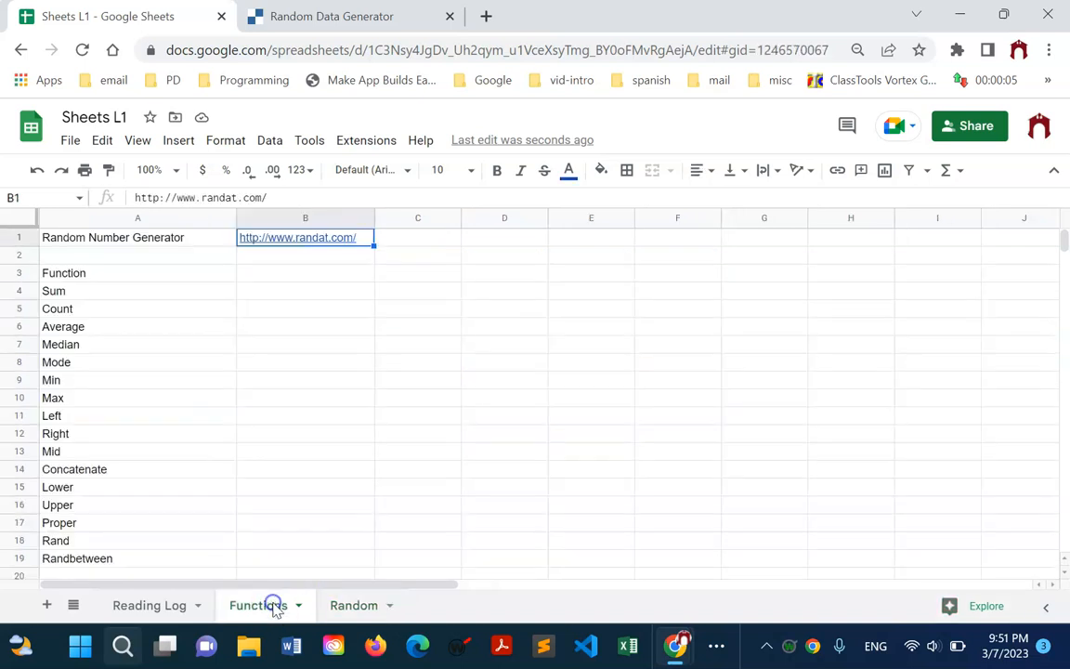
{"action": "left_click", "coordinate": [167, 613]}
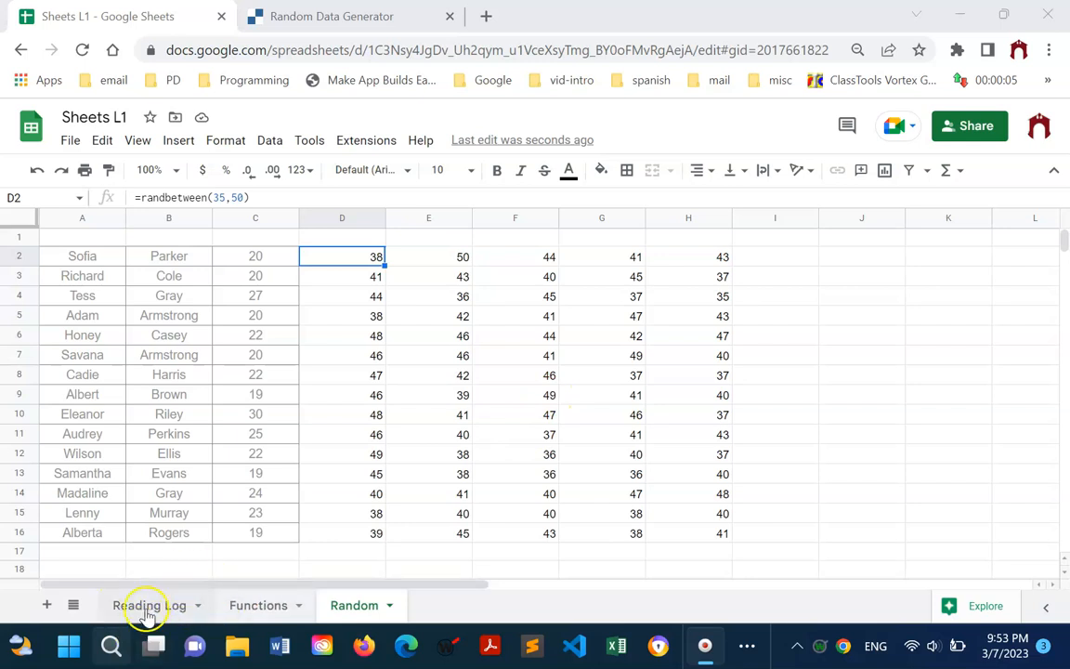
{"action": "left_click", "coordinate": [148, 606]}
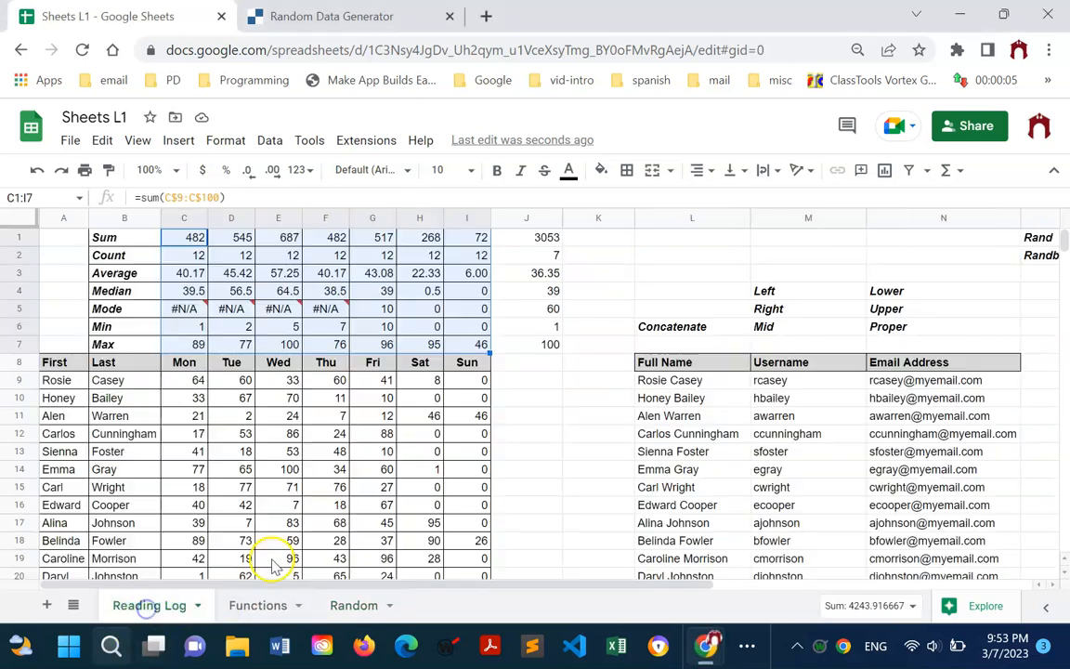
{"action": "left_click", "coordinate": [534, 369]}
{"action": "type", "text": "T"}
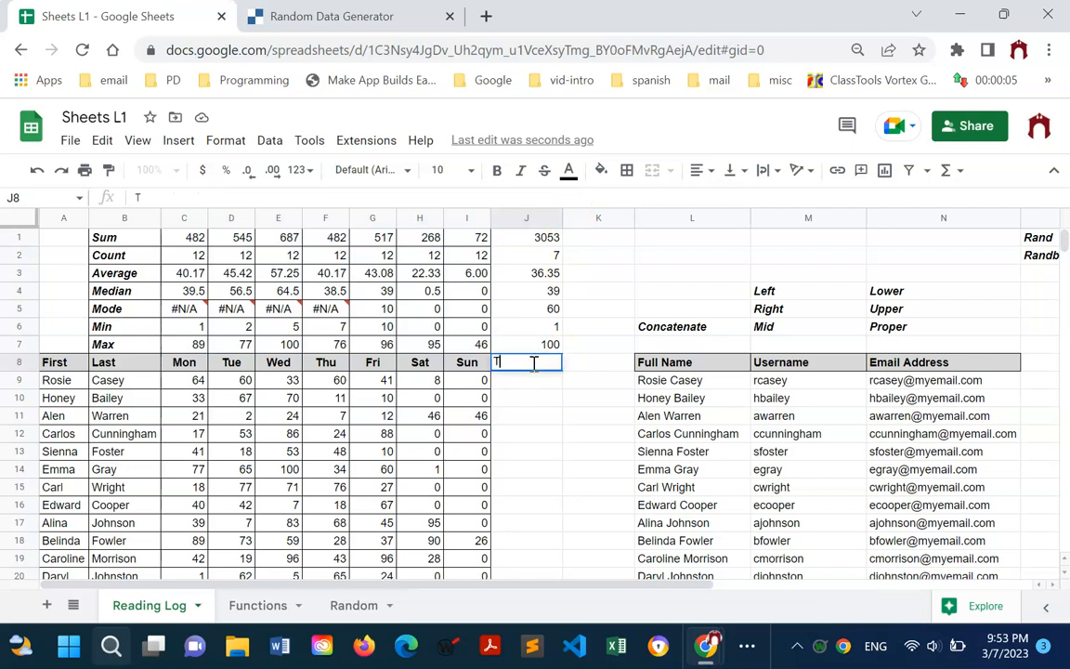
{"action": "type", "text": "otals"}
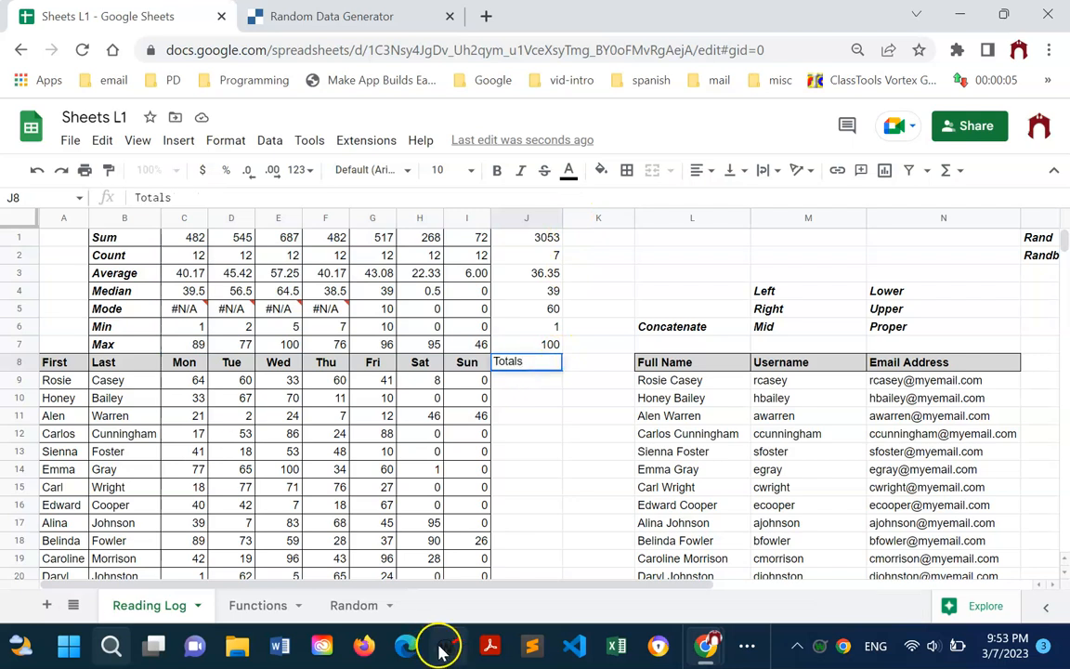
Step: Copy the formatting of the Sun header in I8 onto the Totals header in J8
{"action": "left_click", "coordinate": [468, 363]}
{"action": "left_click", "coordinate": [108, 170]}
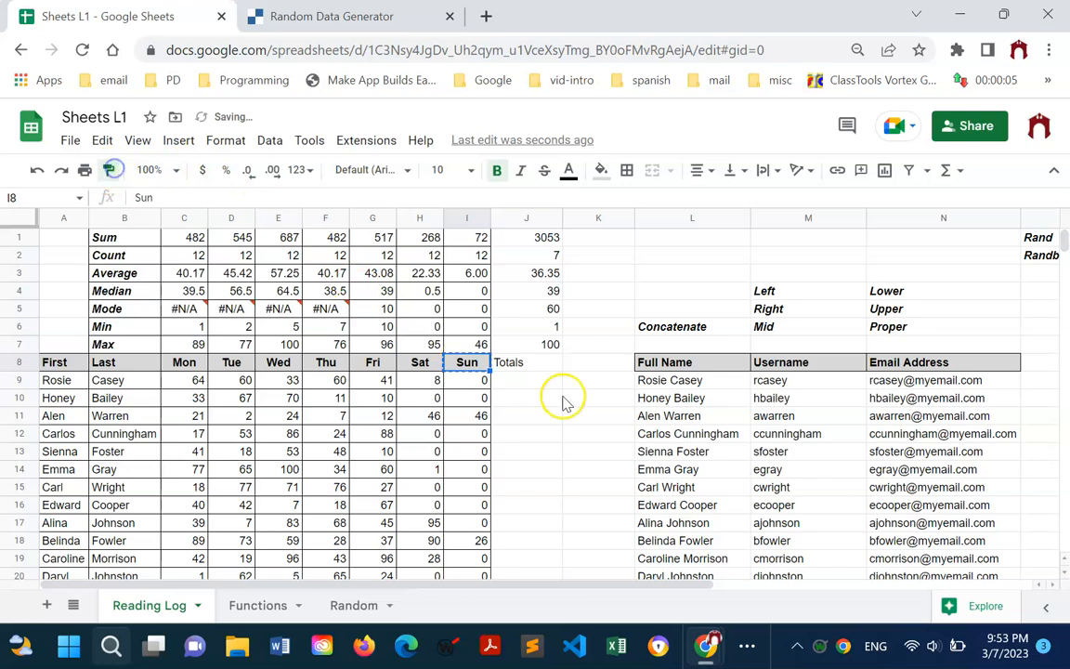
{"action": "left_click", "coordinate": [533, 365]}
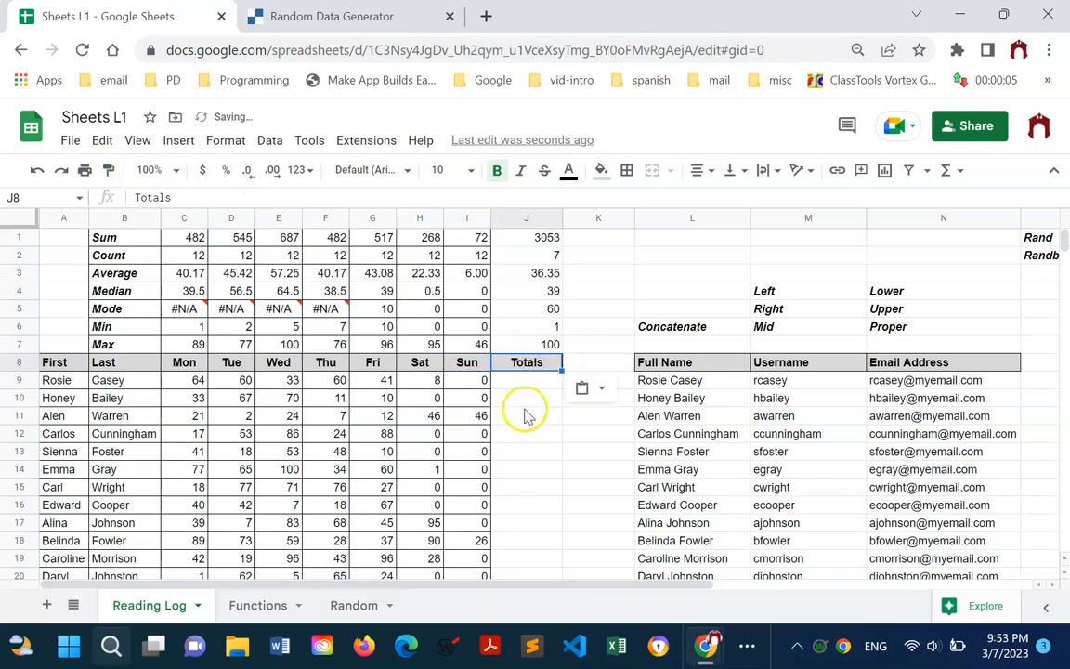
Step: Apply all borders to the overall statistics in J1:J7
{"action": "left_click_drag", "start_coordinate": [541, 239], "coordinate": [543, 273]}
{"action": "left_click_drag", "start_coordinate": [543, 329], "coordinate": [549, 342]}
{"action": "left_click", "coordinate": [628, 172]}
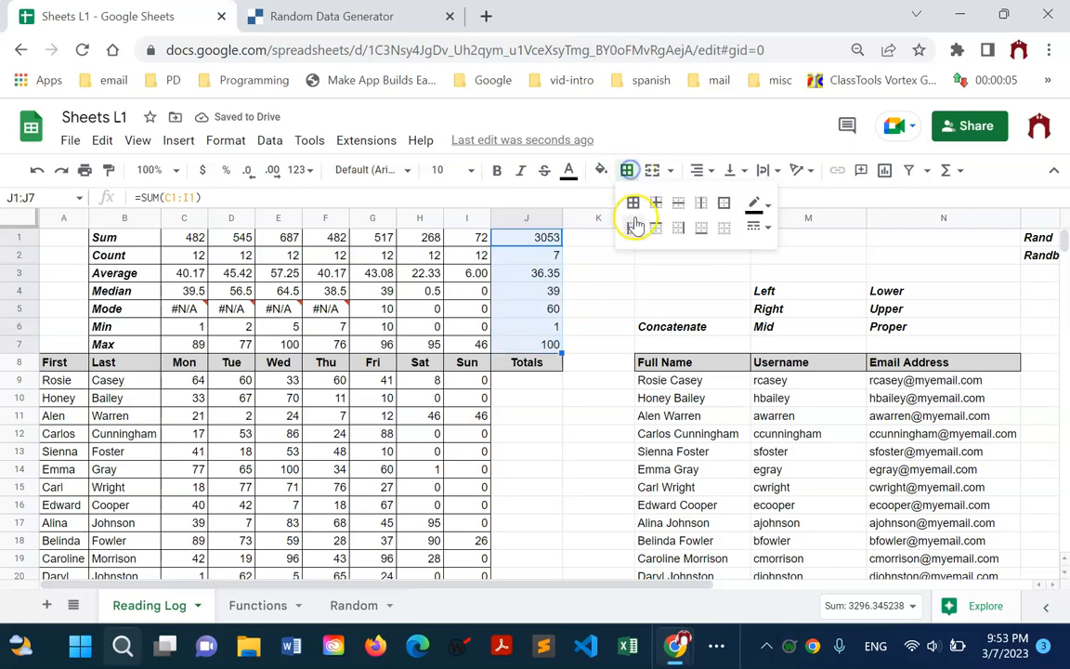
{"action": "left_click", "coordinate": [633, 203]}
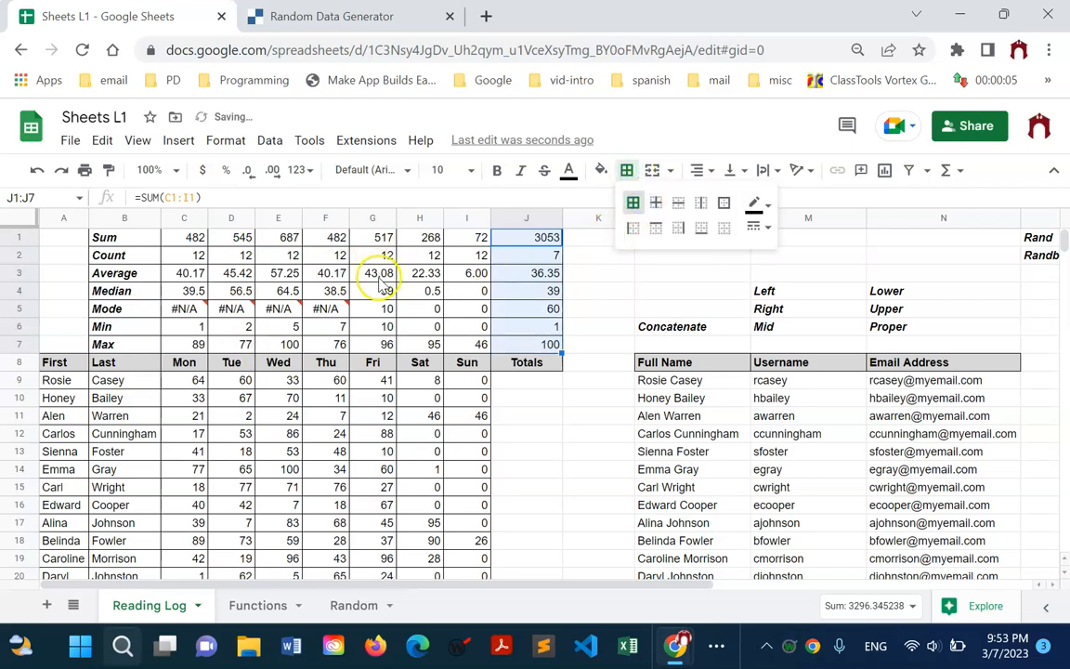
Step: Enter the formula =sum(C9:I9) in J9 to total the first reader's week
{"action": "scroll", "coordinate": [330, 409], "scroll_direction": "down", "scroll_amount": 2}
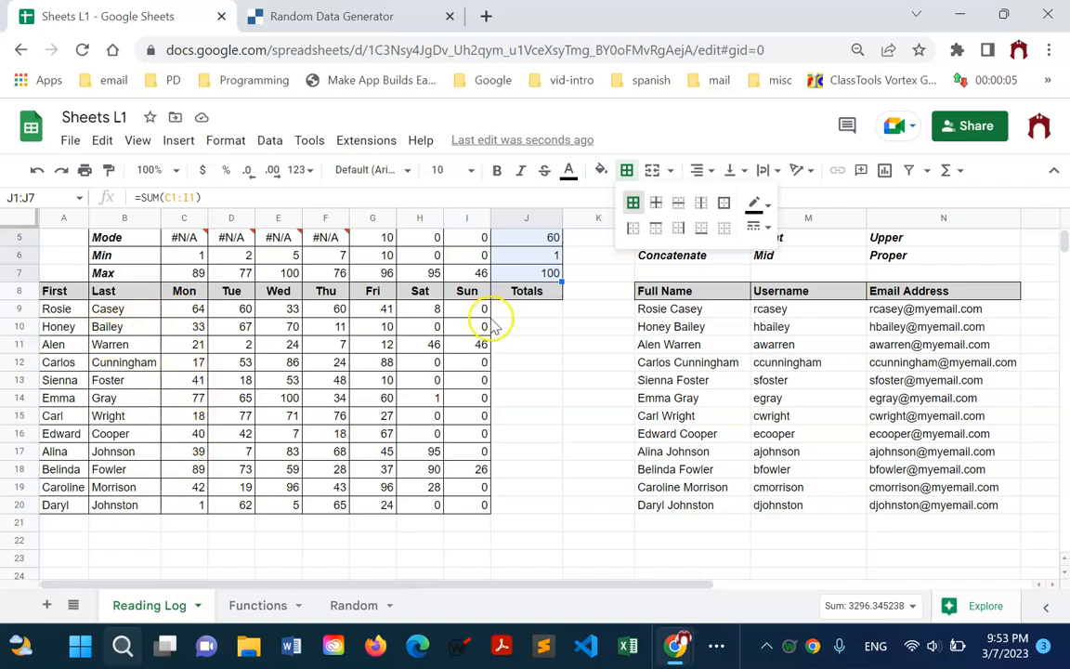
{"action": "left_click", "coordinate": [528, 313]}
{"action": "scroll", "coordinate": [532, 324], "scroll_direction": "up", "scroll_amount": 2}
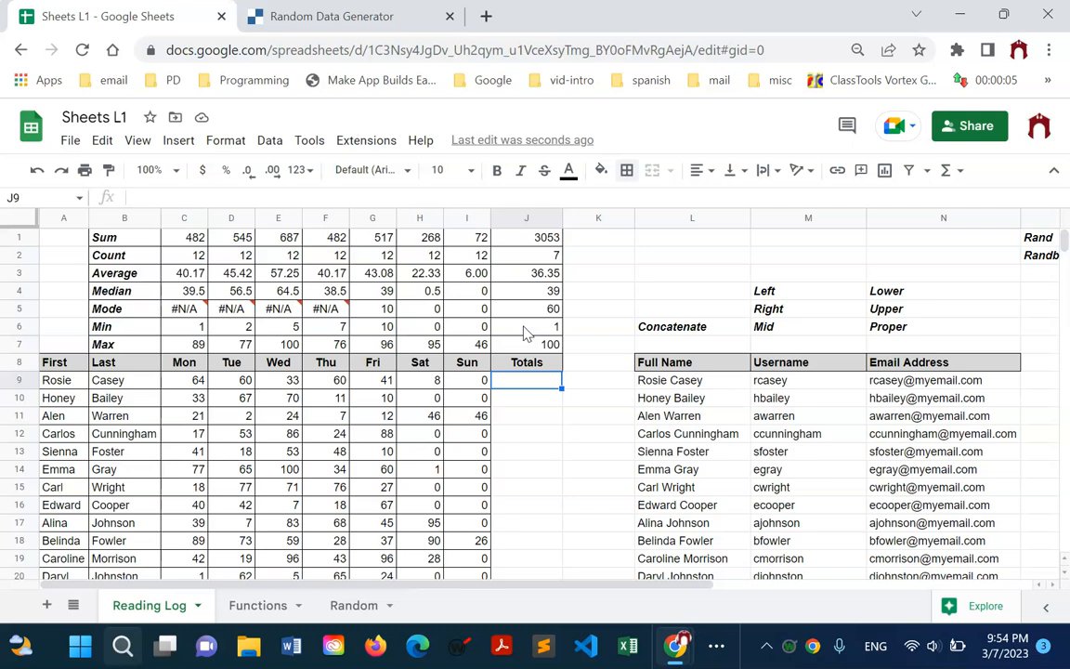
{"action": "type", "text": "=sum("}
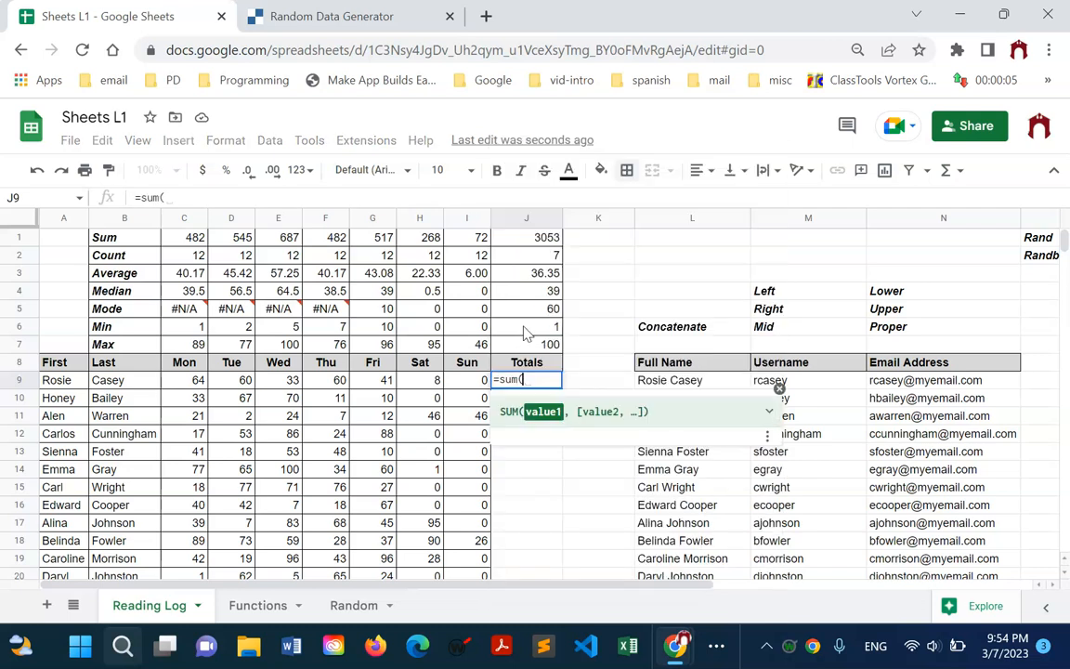
{"action": "left_click_drag", "start_coordinate": [184, 380], "coordinate": [454, 385]}
{"action": "key", "text": "Return"}
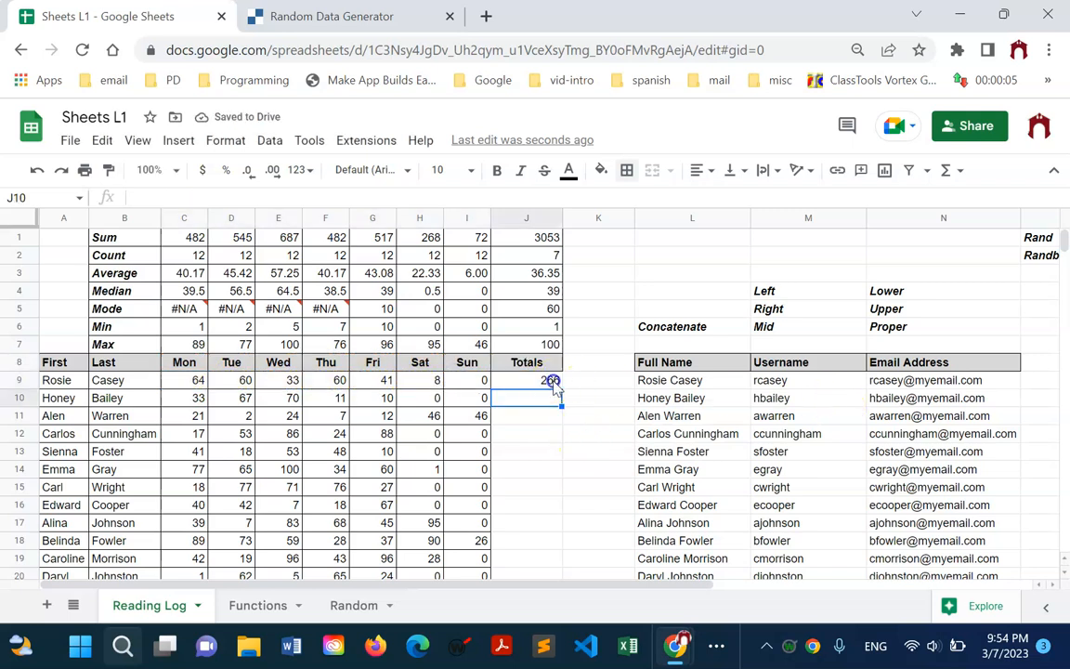
Step: Fill the row total formula from J9 down through J20
{"action": "left_click", "coordinate": [554, 379]}
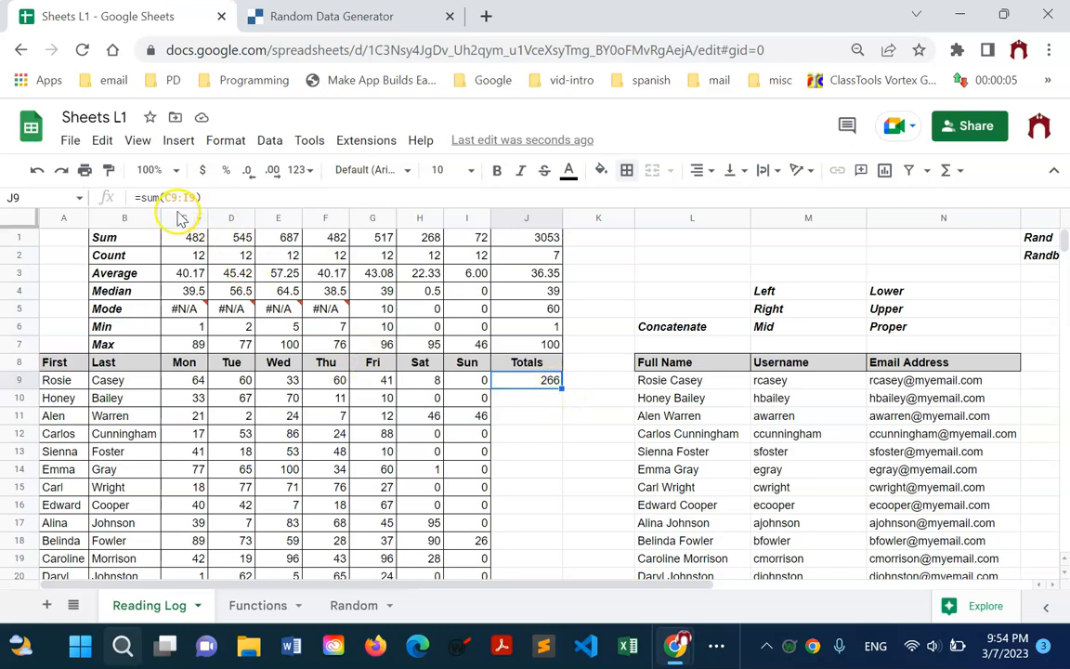
{"action": "left_click_drag", "start_coordinate": [563, 406], "coordinate": [554, 398]}
{"action": "left_click", "coordinate": [551, 398]}
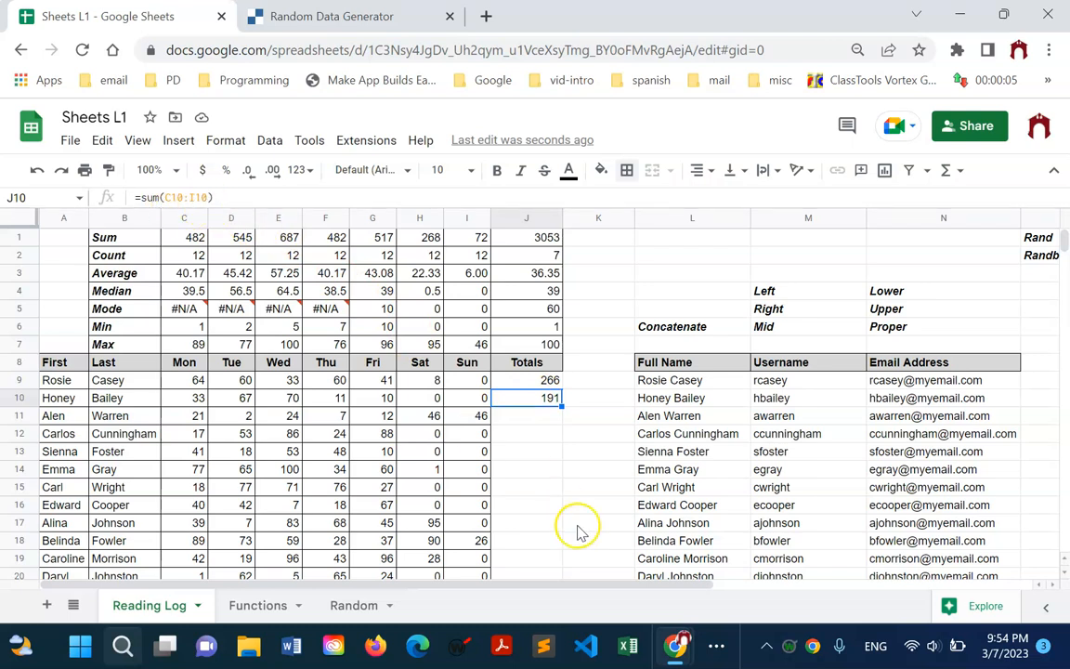
{"action": "left_click_drag", "start_coordinate": [563, 407], "coordinate": [574, 499]}
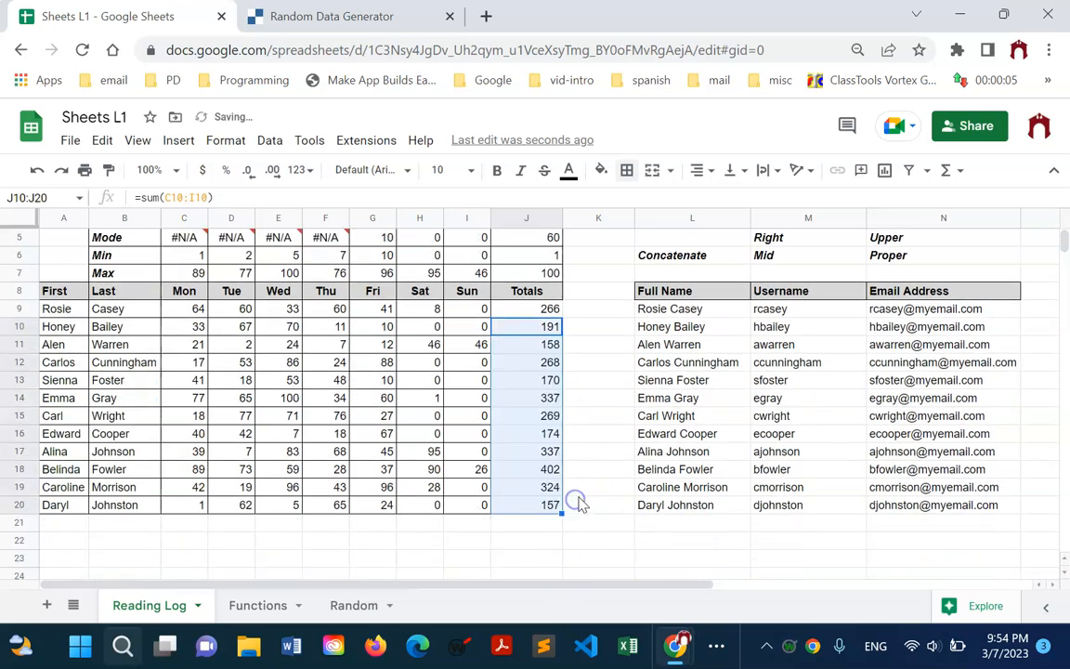
Step: Apply all borders to the row totals in J9:J20
{"action": "left_click", "coordinate": [628, 171]}
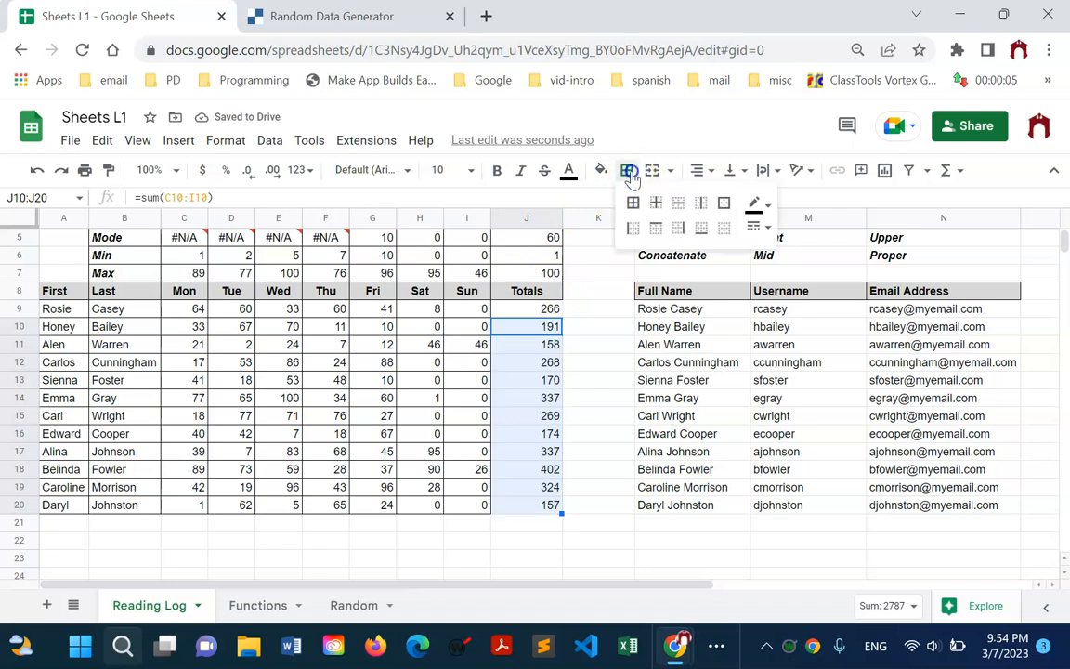
{"action": "left_click", "coordinate": [631, 203]}
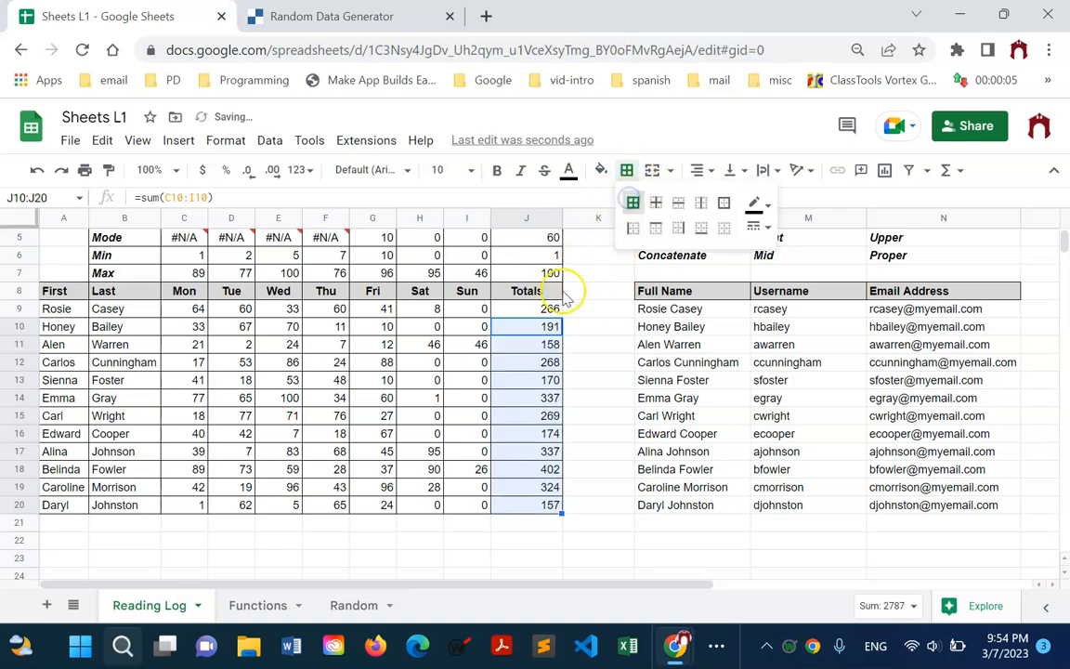
{"action": "left_click", "coordinate": [548, 308]}
{"action": "left_click", "coordinate": [628, 173]}
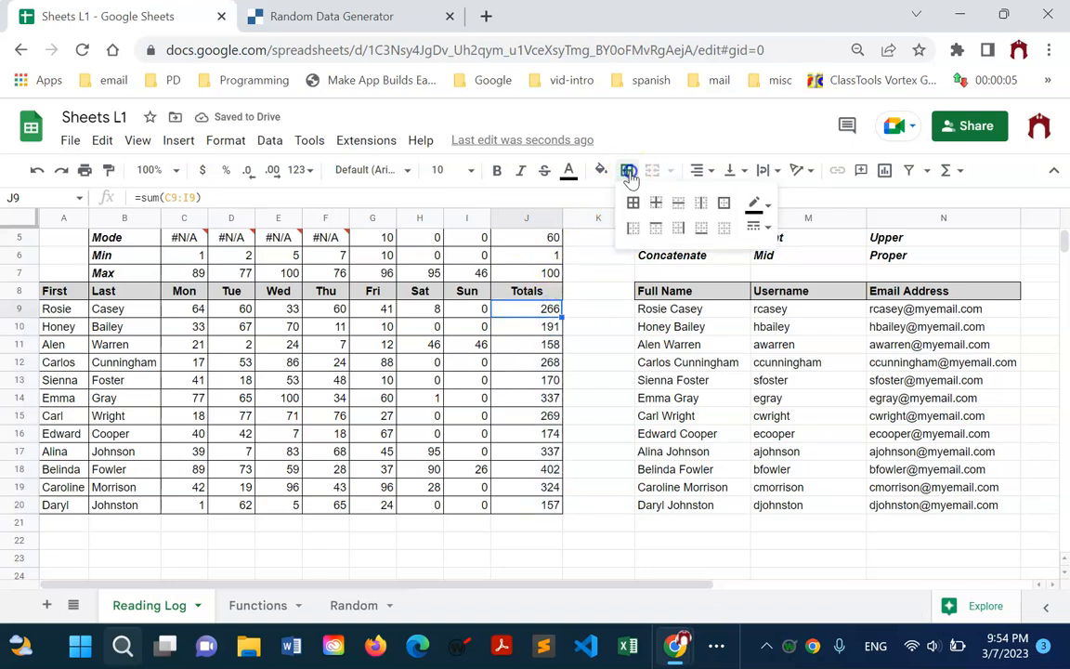
{"action": "left_click", "coordinate": [573, 411]}
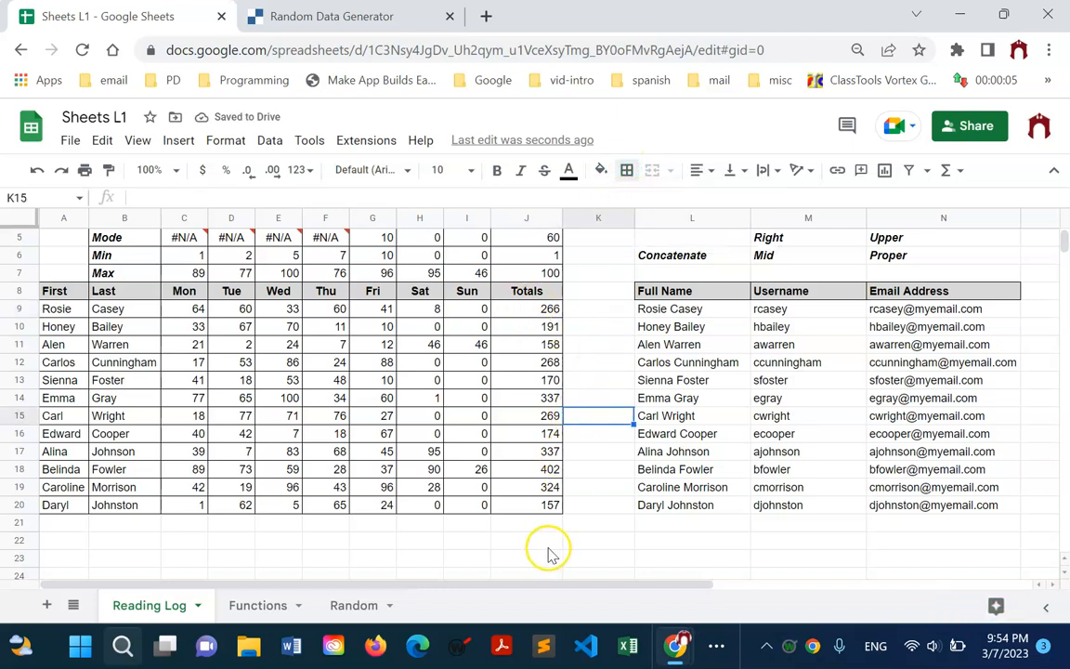
{"action": "scroll", "coordinate": [506, 548], "scroll_direction": "down", "scroll_amount": 2}
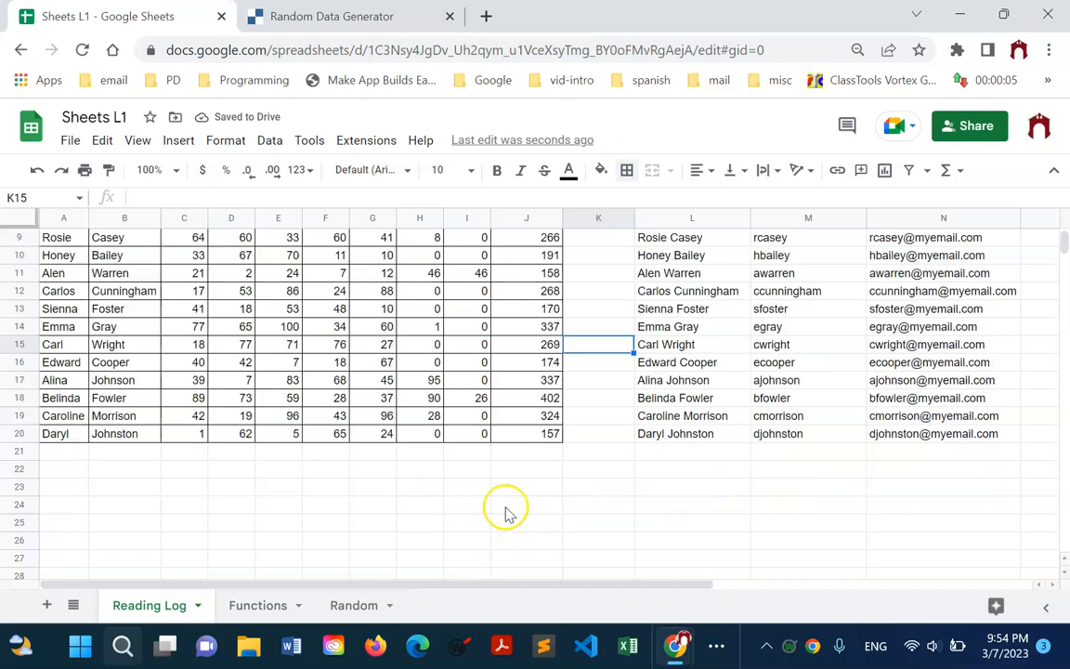
{"action": "scroll", "coordinate": [541, 464], "scroll_direction": "up", "scroll_amount": 2}
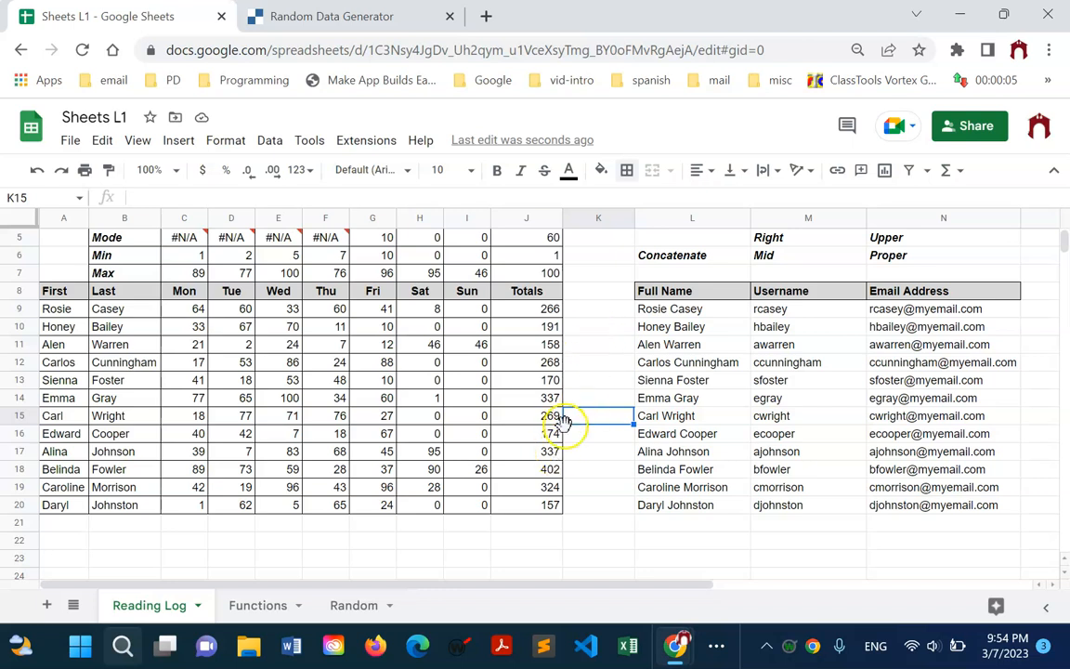
{"action": "scroll", "coordinate": [562, 437], "scroll_direction": "up", "scroll_amount": 2}
{"action": "scroll", "coordinate": [562, 438], "scroll_direction": "down", "scroll_amount": 2}
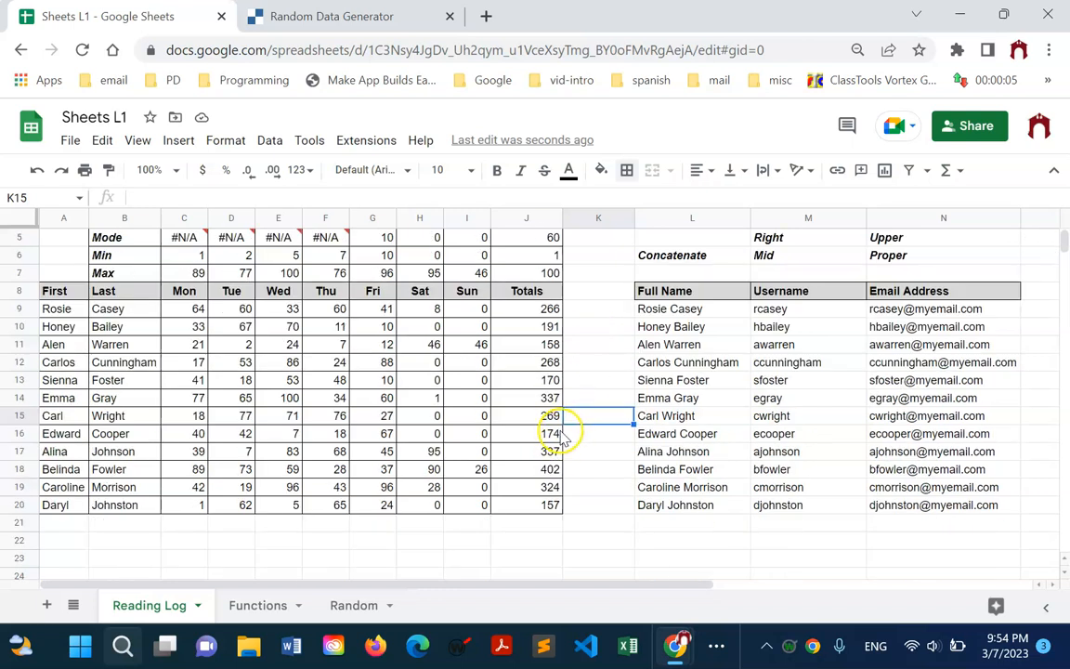
Step: Clear the statistics formulas in C1:J7 and the row totals in J9:J20
{"action": "scroll", "coordinate": [546, 383], "scroll_direction": "up", "scroll_amount": 2}
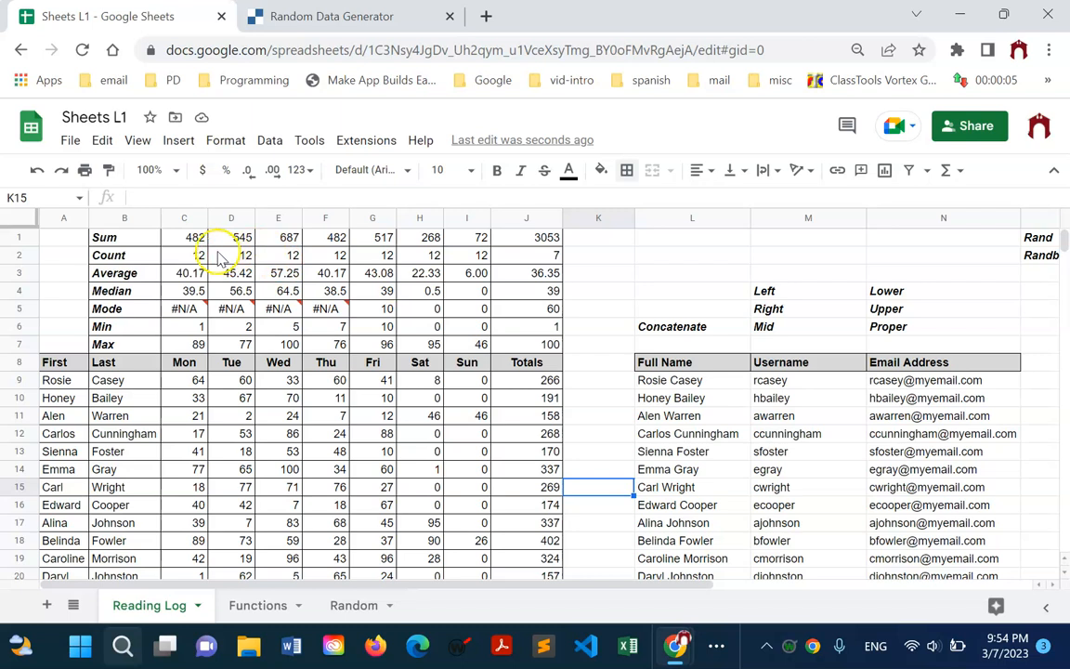
{"action": "left_click_drag", "start_coordinate": [196, 240], "coordinate": [550, 555]}
{"action": "key", "text": "Delete"}
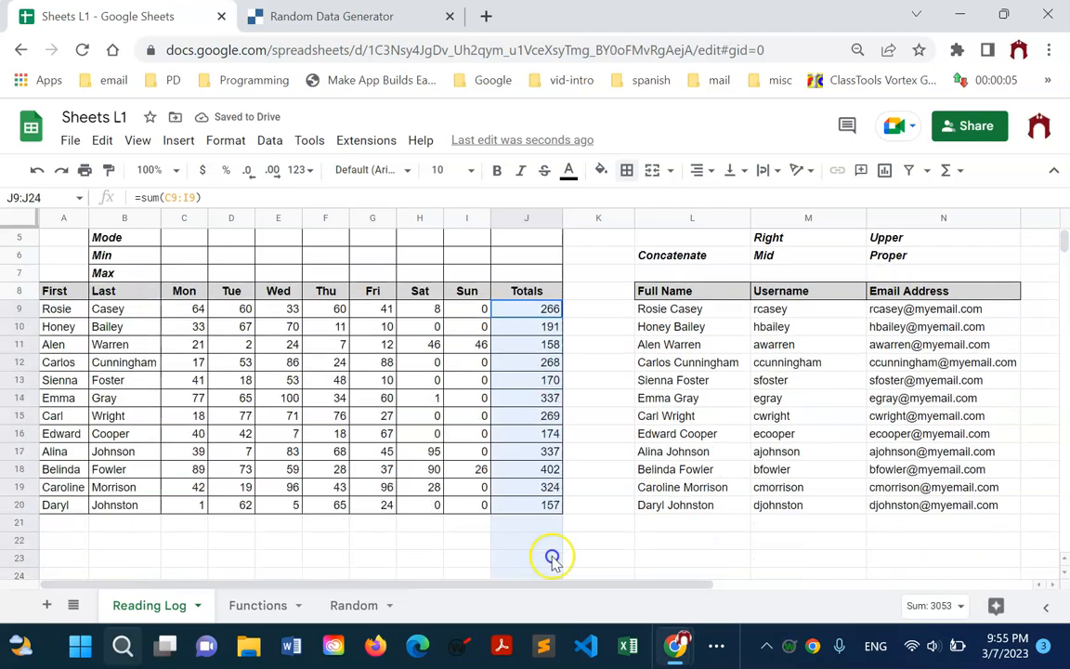
{"action": "key", "text": "Delete"}
Step: Clear the full name, username and email address formulas in L9:N20 and apply all borders to that range
{"action": "left_click_drag", "start_coordinate": [693, 311], "coordinate": [969, 509]}
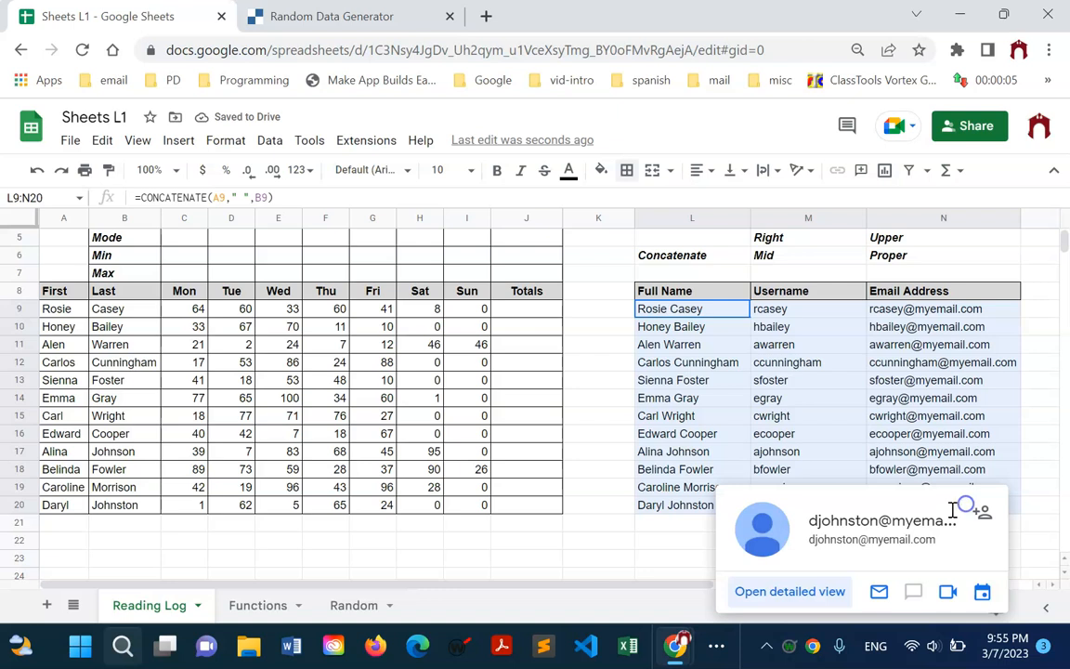
{"action": "key", "text": "Delete"}
{"action": "scroll", "coordinate": [786, 465], "scroll_direction": "up", "scroll_amount": 3}
{"action": "left_click_drag", "start_coordinate": [769, 467], "coordinate": [910, 476]}
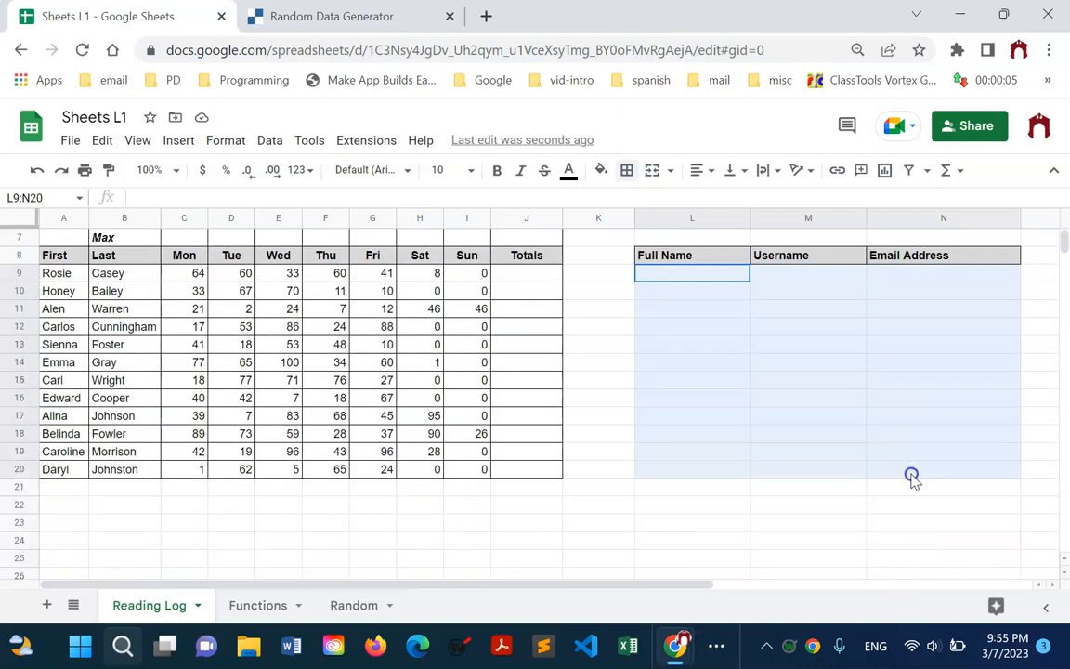
{"action": "left_click", "coordinate": [628, 173]}
{"action": "left_click", "coordinate": [633, 204]}
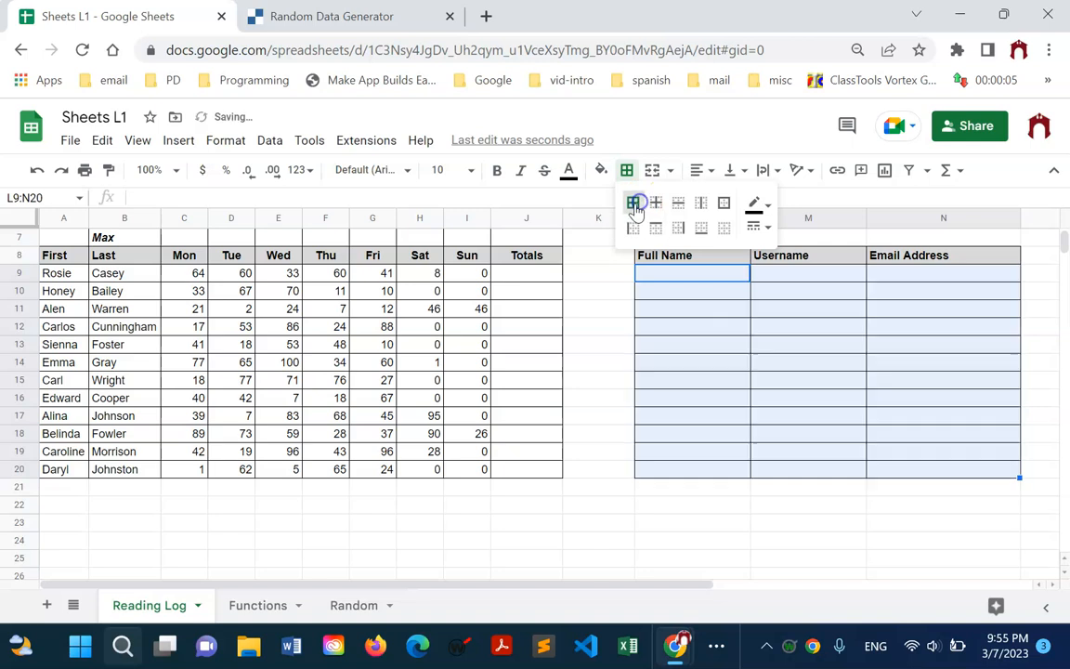
{"action": "scroll", "coordinate": [618, 394], "scroll_direction": "up", "scroll_amount": 3}
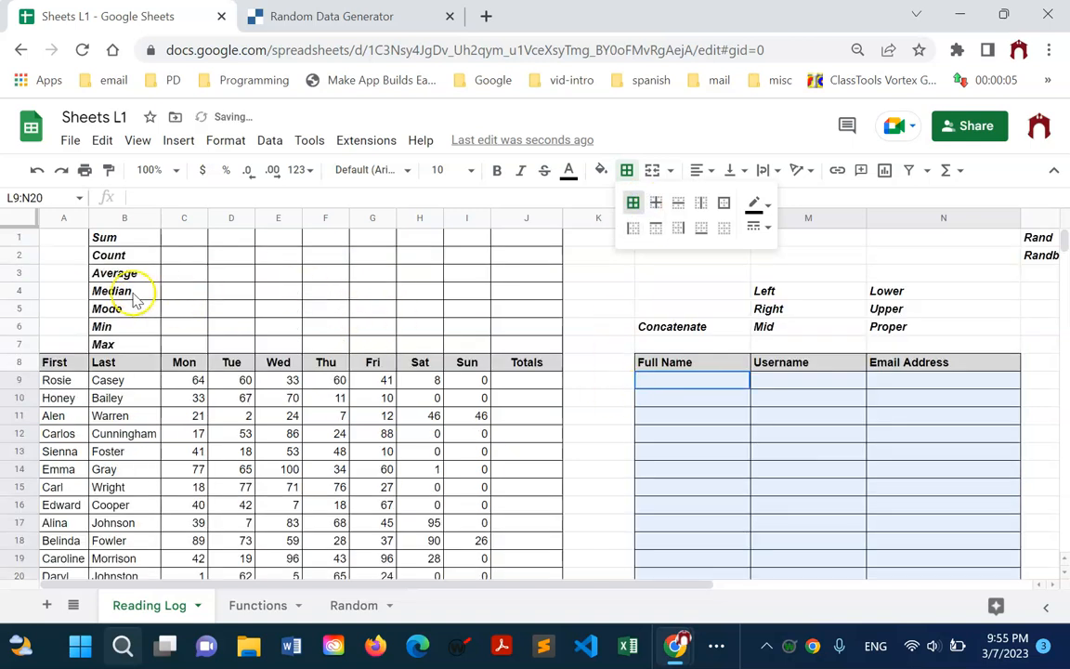
Step: Enter the formula =SUM(C9:C20) in C1 to total Monday's scores, accepting the suggested range
{"action": "left_click", "coordinate": [168, 239]}
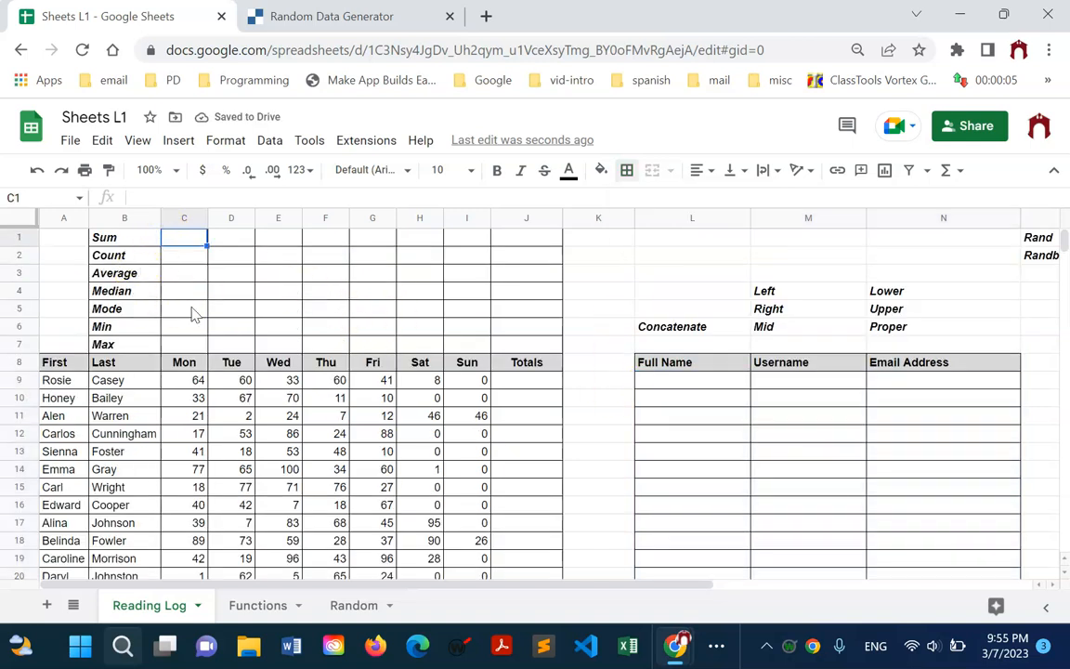
{"action": "type", "text": "=su"}
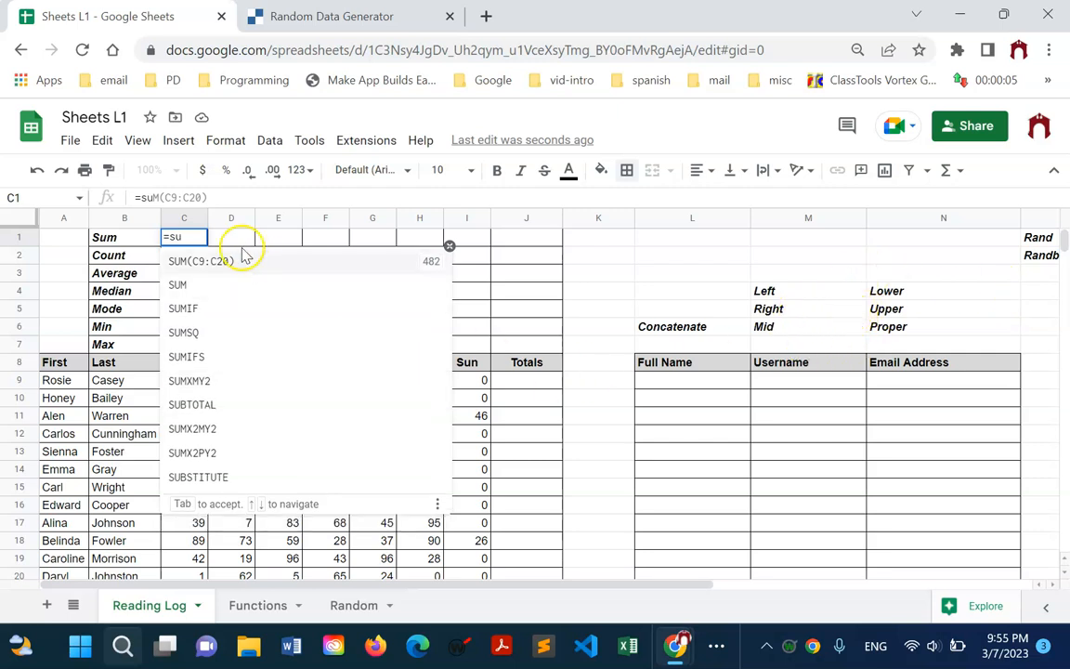
{"action": "left_click", "coordinate": [182, 266]}
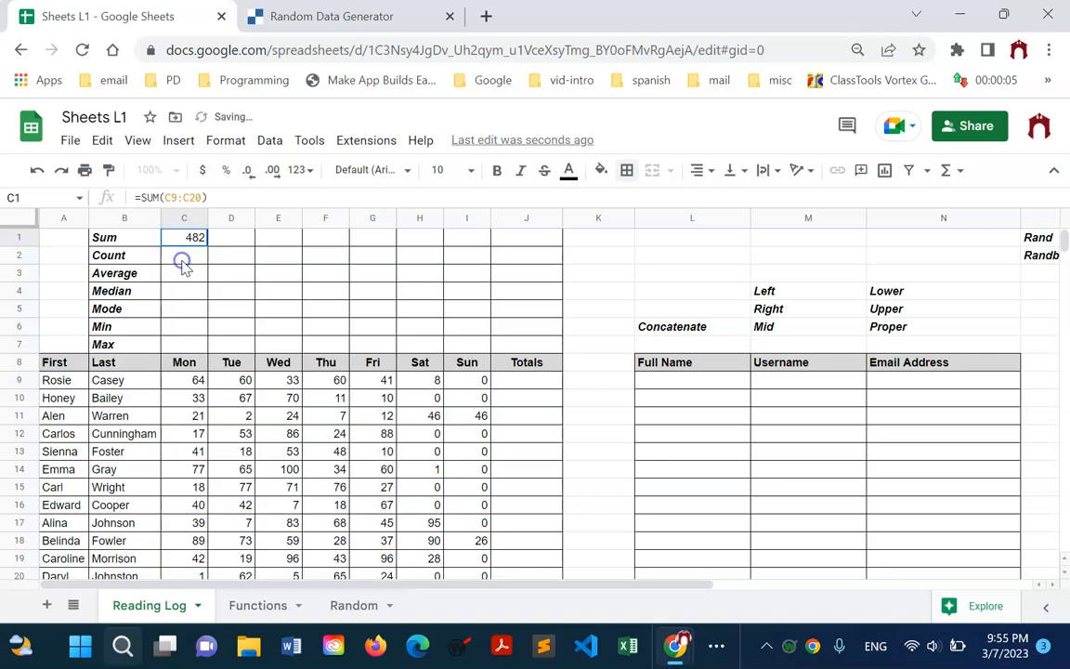
Step: Erase the whole SUM formula from C1 so the Monday sum cell is blank
{"action": "left_click", "coordinate": [171, 198]}
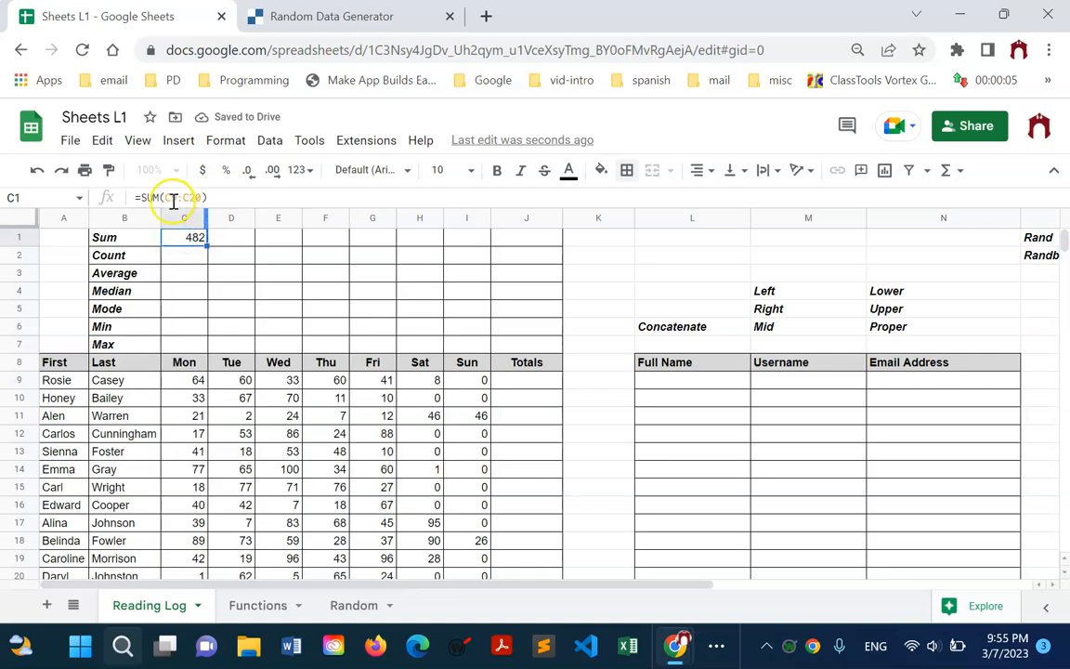
{"action": "left_click_drag", "start_coordinate": [168, 202], "coordinate": [298, 193]}
{"action": "key", "text": "BackSpace"}
{"action": "key", "text": "BackSpace"}
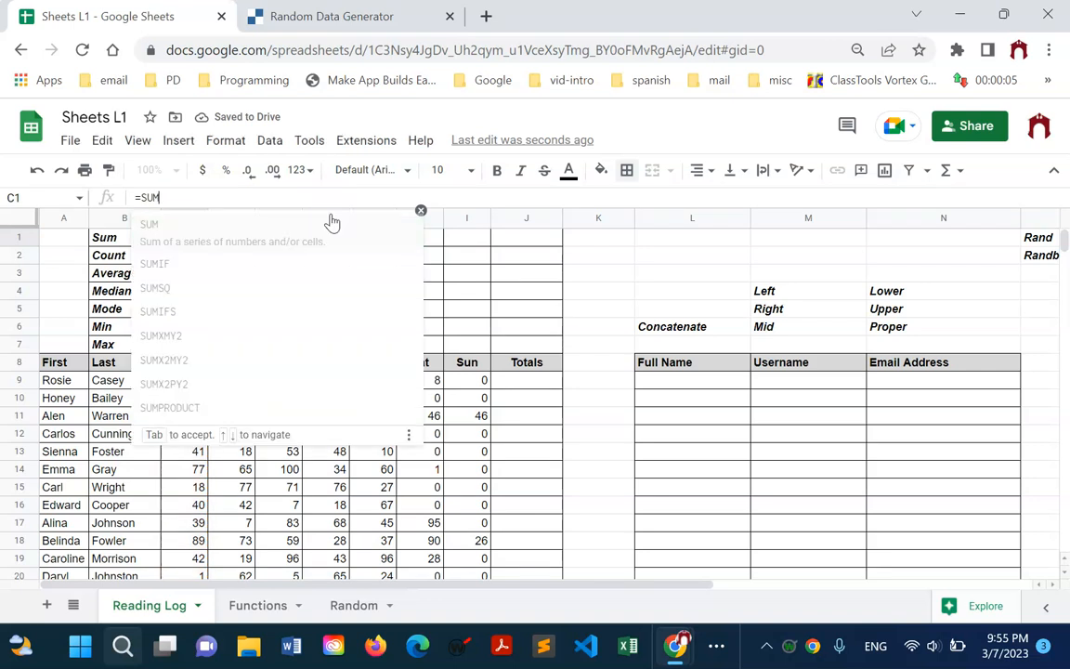
{"action": "key", "text": "BackSpace"}
{"action": "key", "text": "BackSpace"}
{"action": "key", "text": "BackSpace"}
{"action": "key", "text": "BackSpace"}
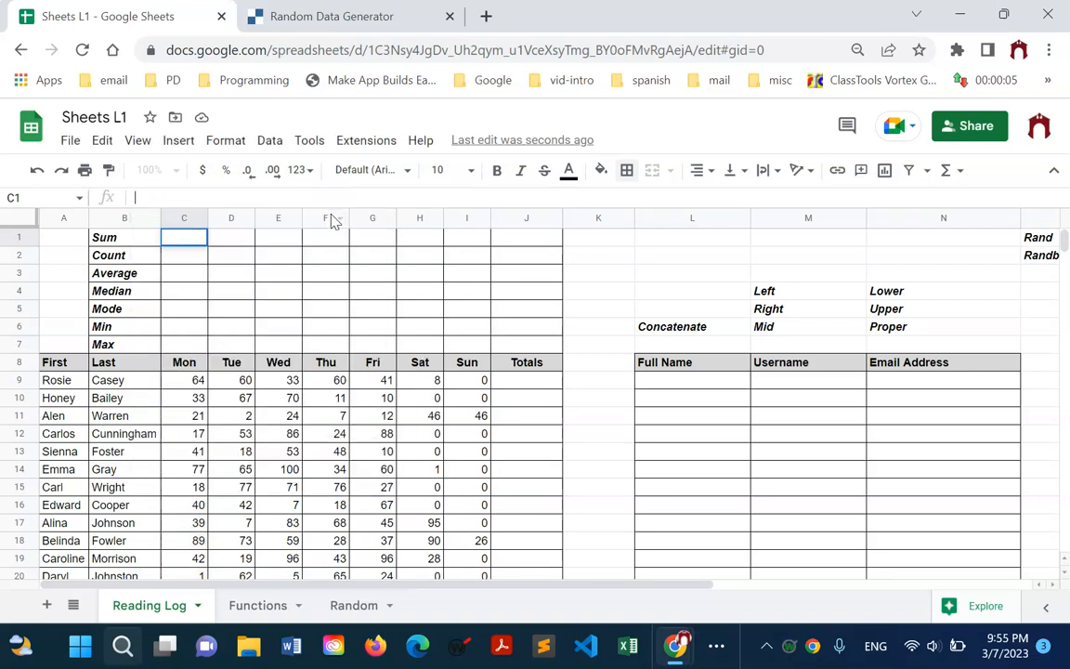
{"action": "key", "text": "Return"}
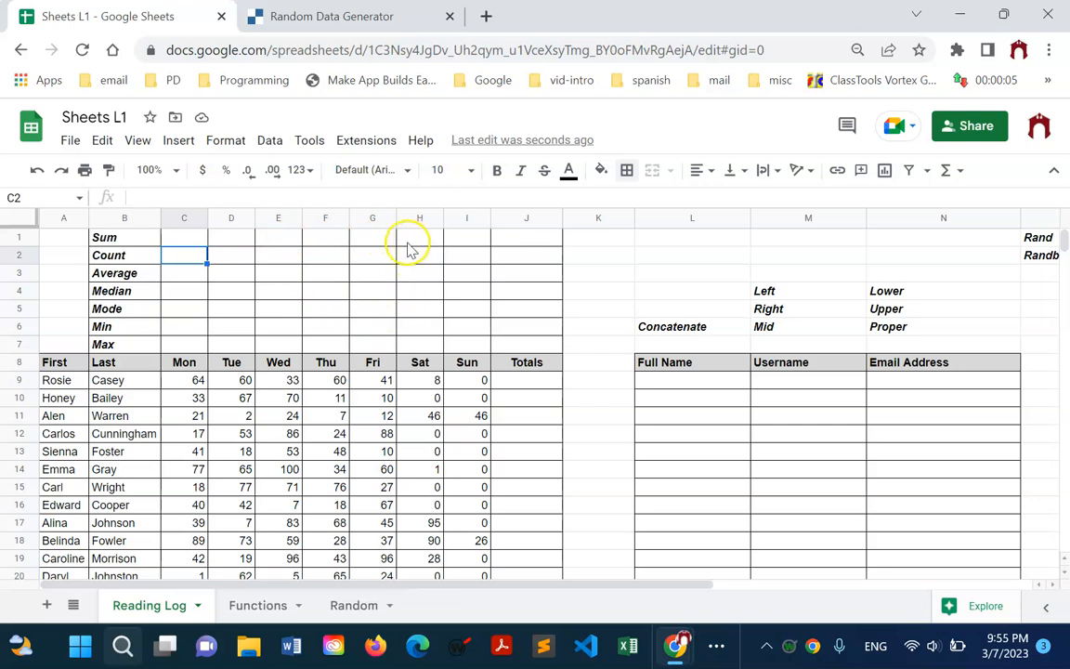
{"action": "left_click", "coordinate": [202, 248]}
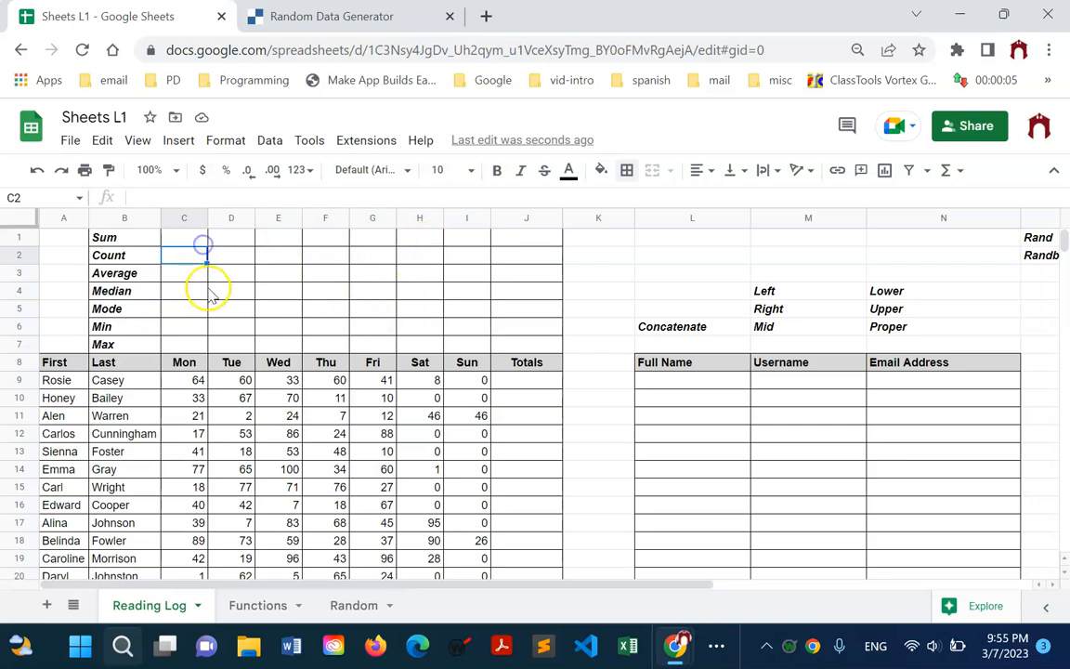